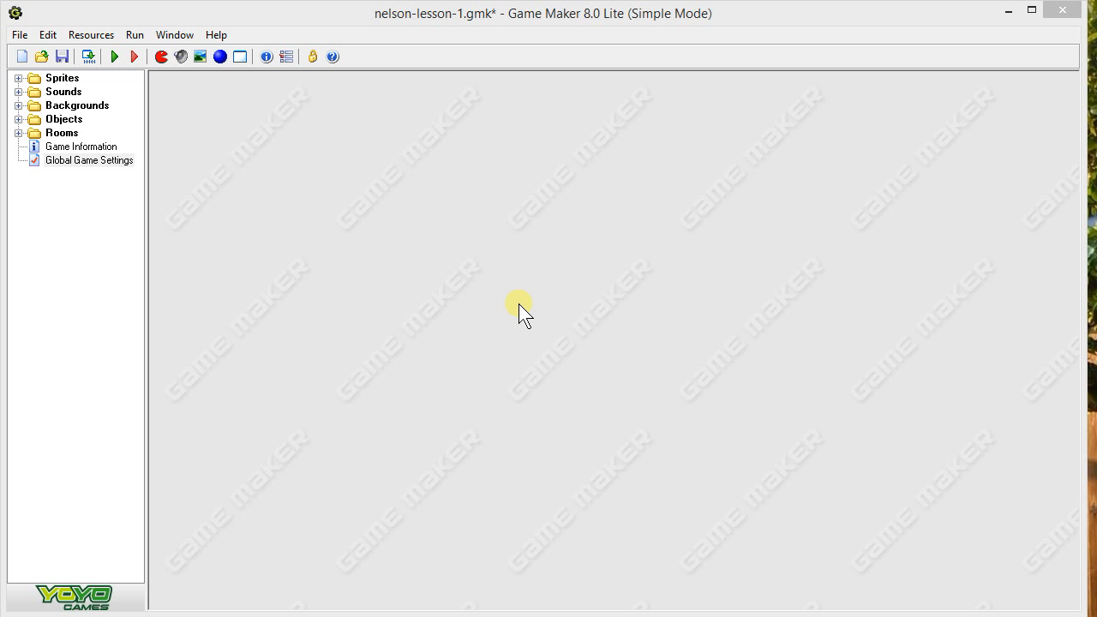
Run the finished fruit-and-bomb game, try playing it, view the Top Ten Players table, and close the game
click(114, 59)
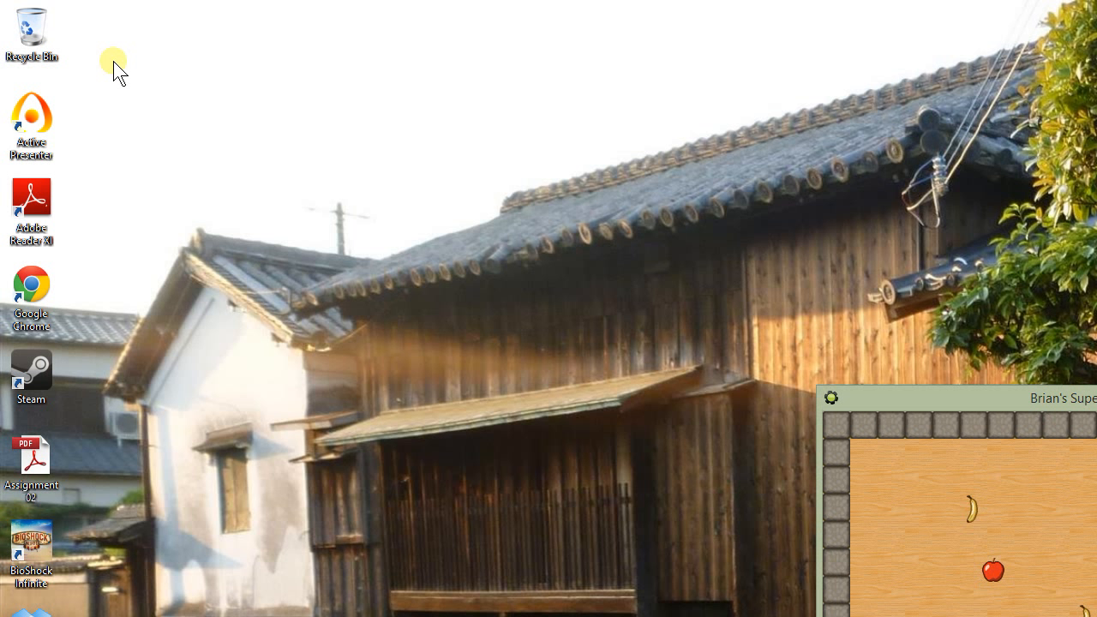
drag(925, 410, 289, 85)
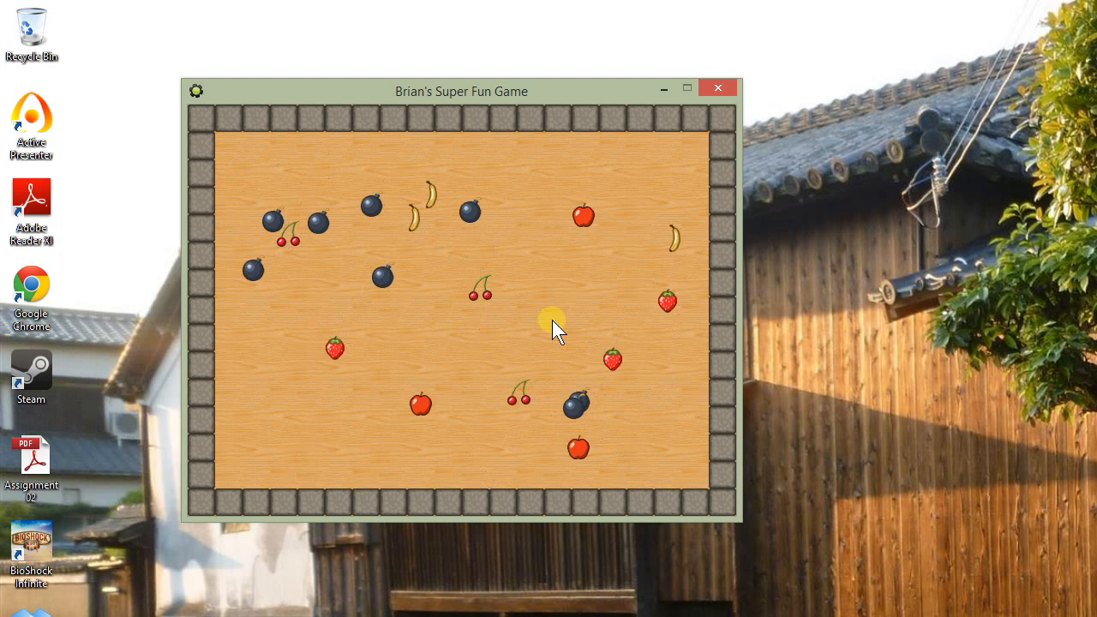
click(555, 367)
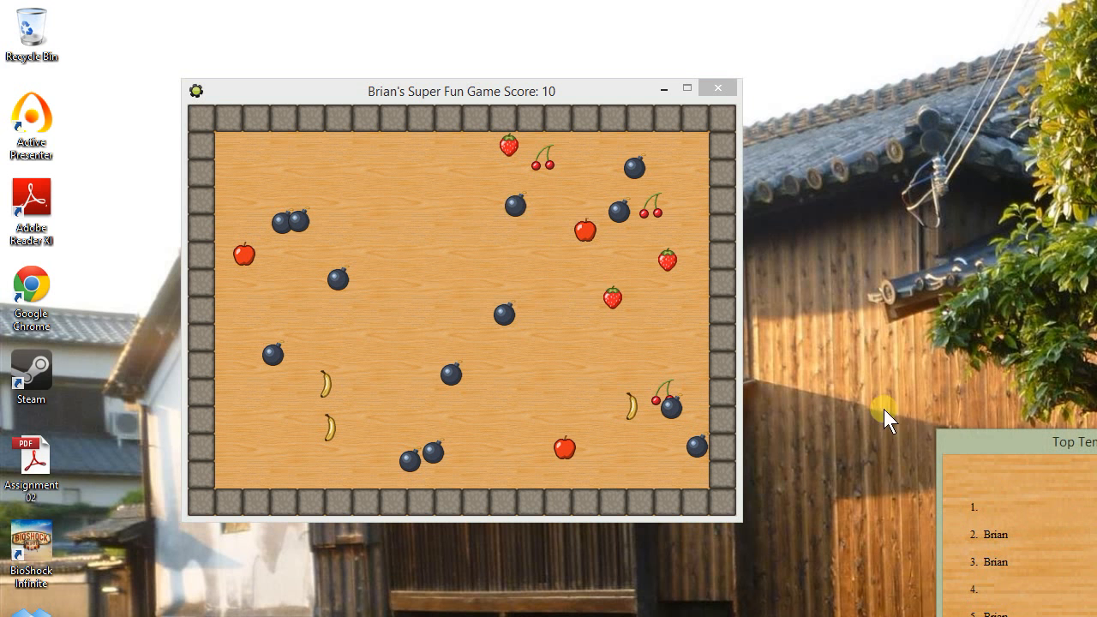
drag(979, 443, 349, 143)
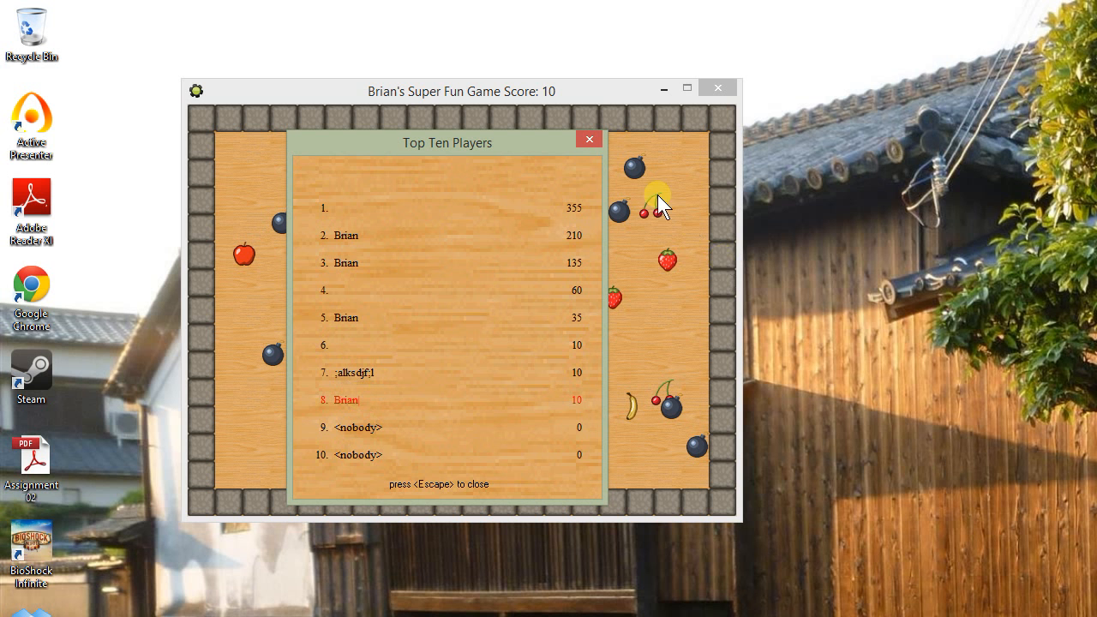
click(590, 138)
click(712, 89)
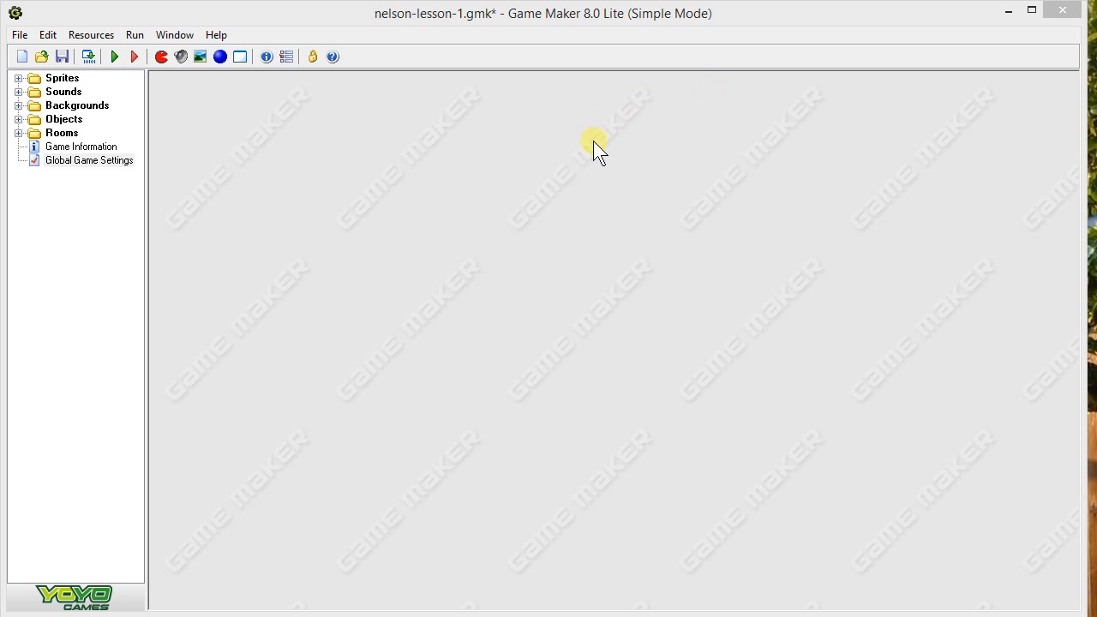
click(160, 57)
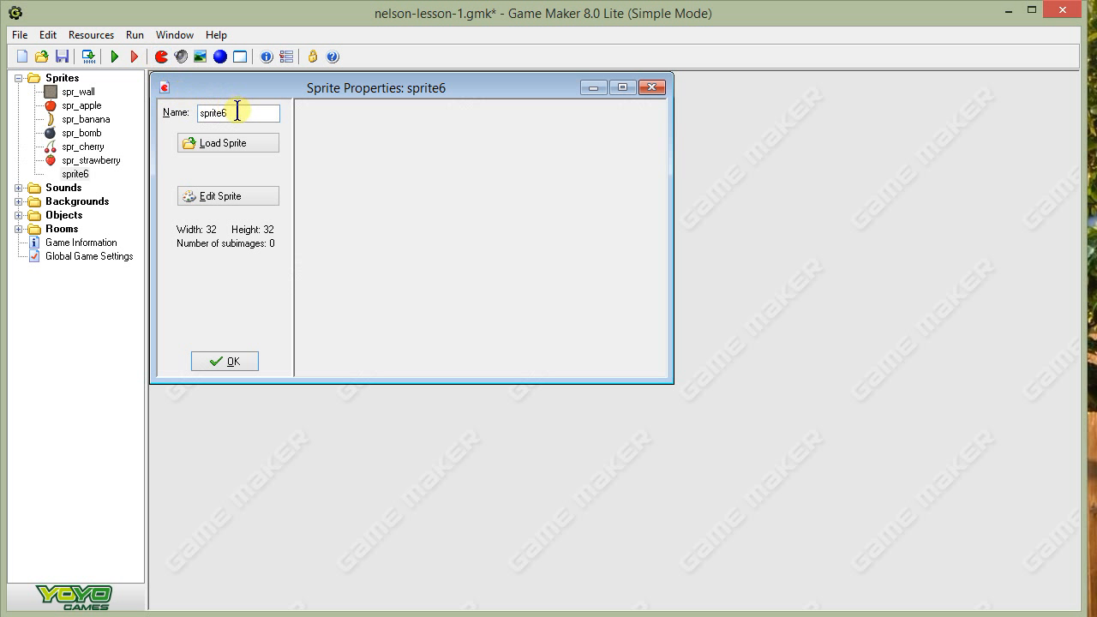
drag(237, 113, 134, 111)
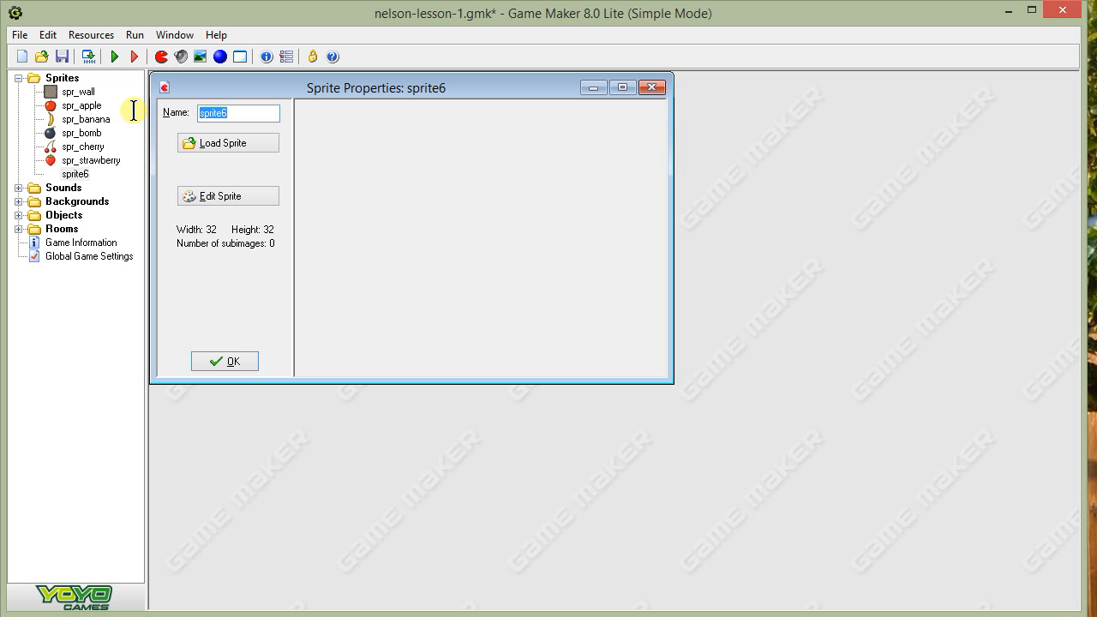
text(spr)
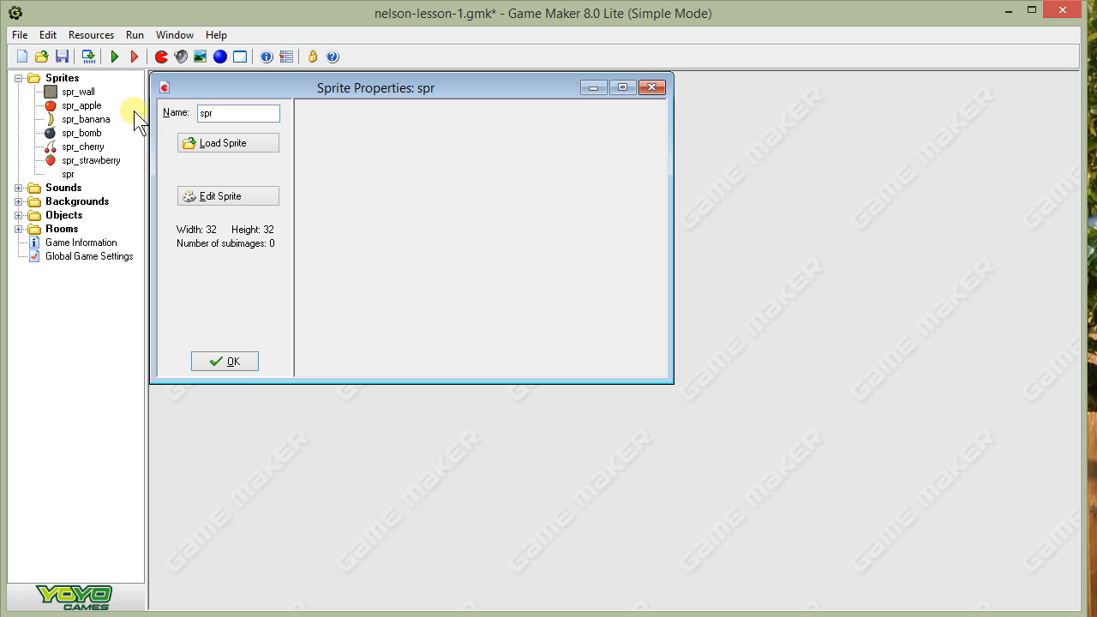
text(_)
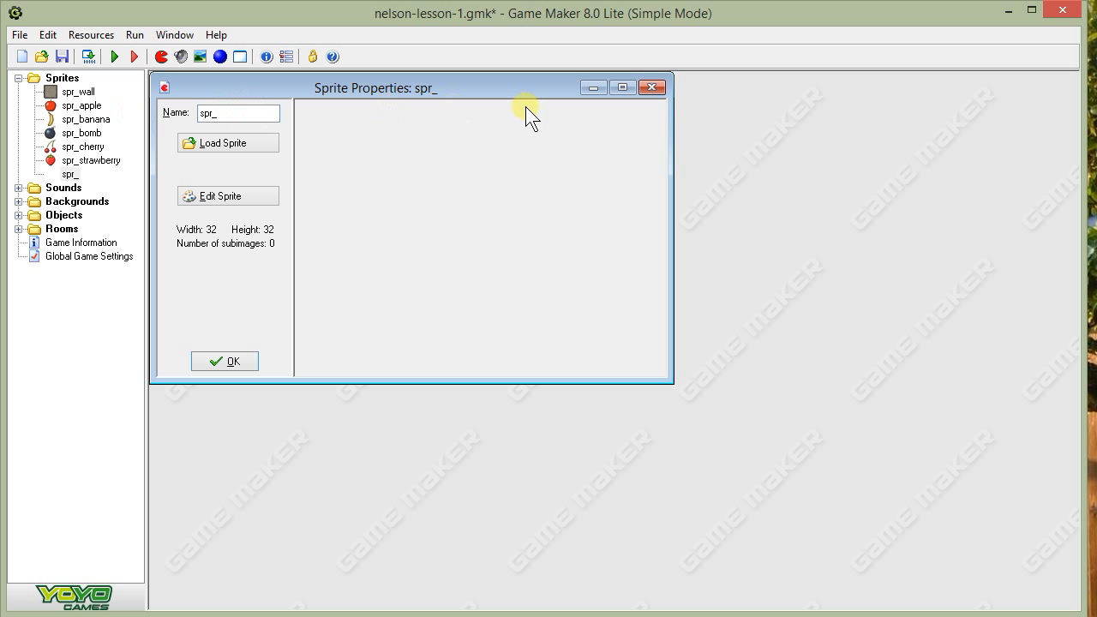
click(652, 86)
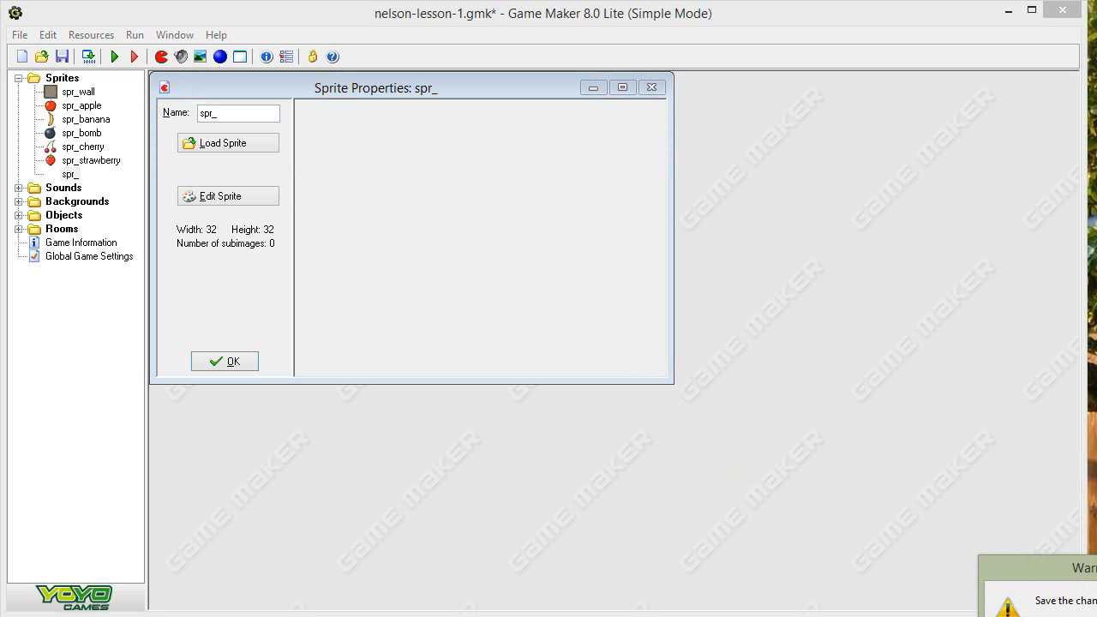
key(n)
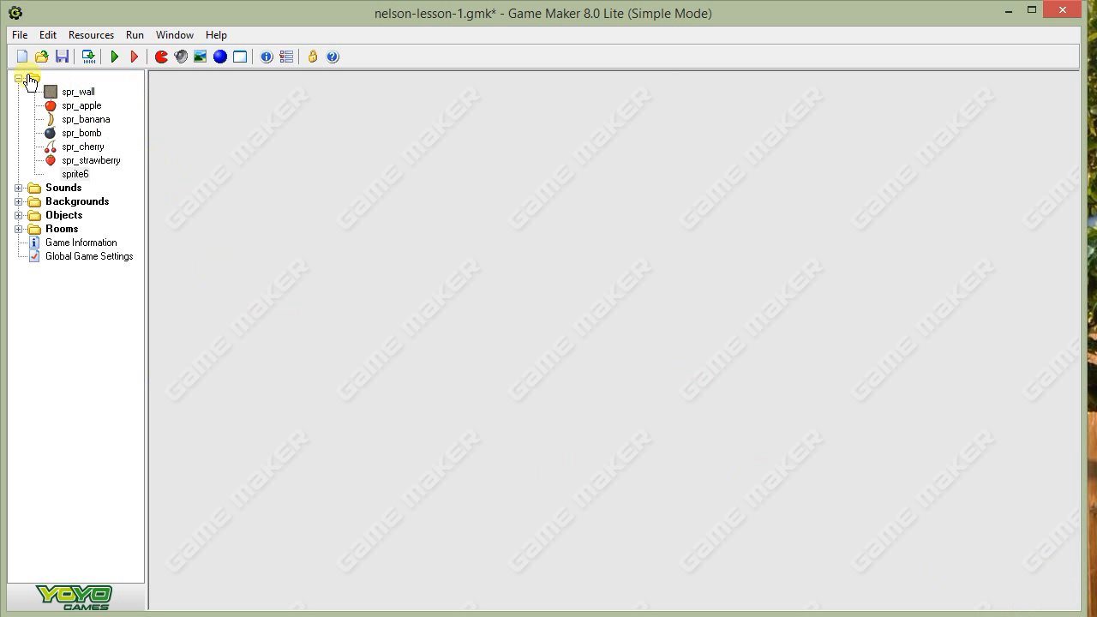
Start a new game without saving the current one, and add a sprite named spr_wall
click(18, 60)
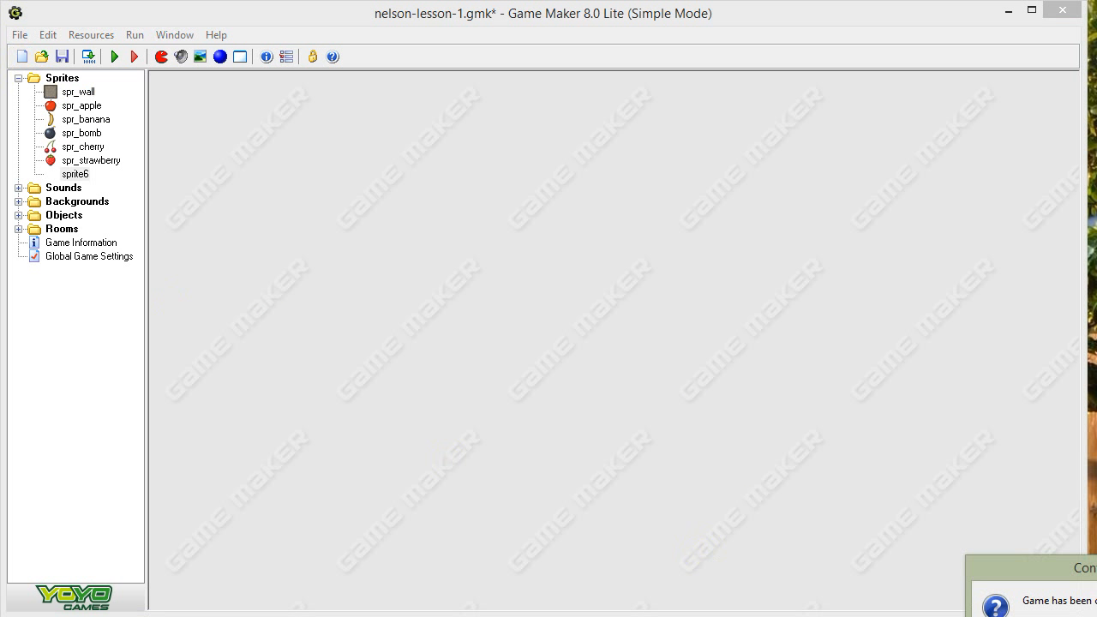
key(n)
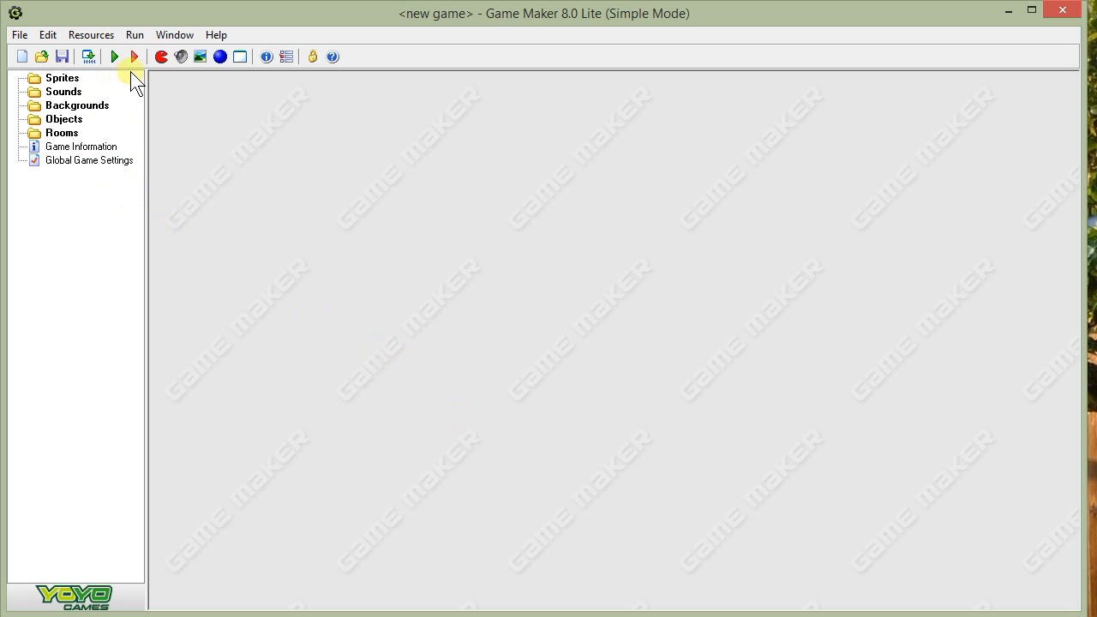
click(162, 58)
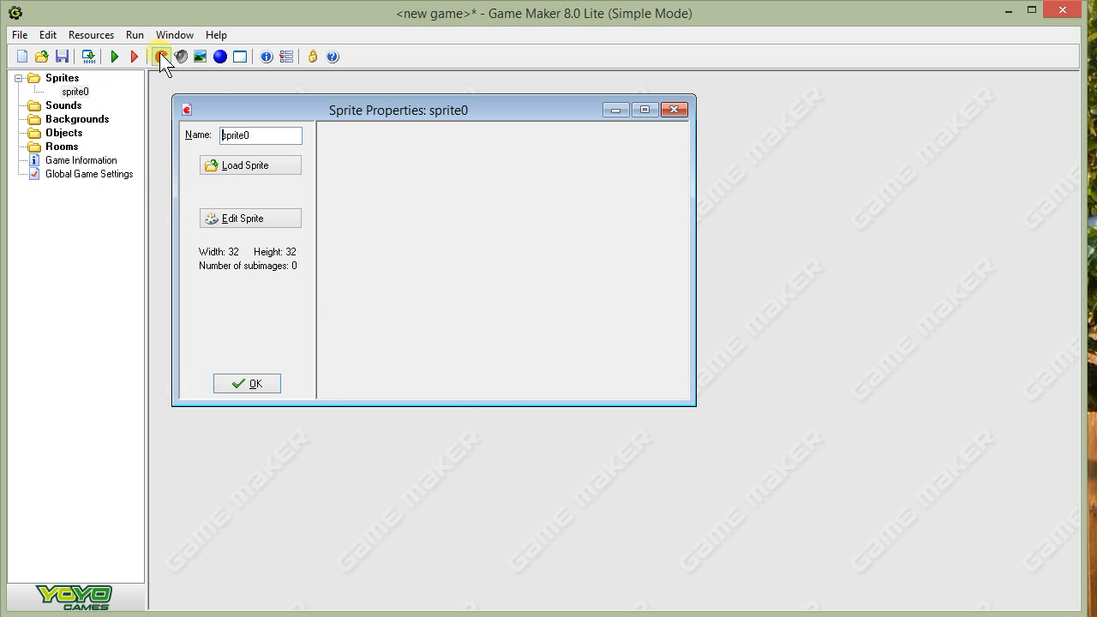
double_click(266, 135)
text(spr_)
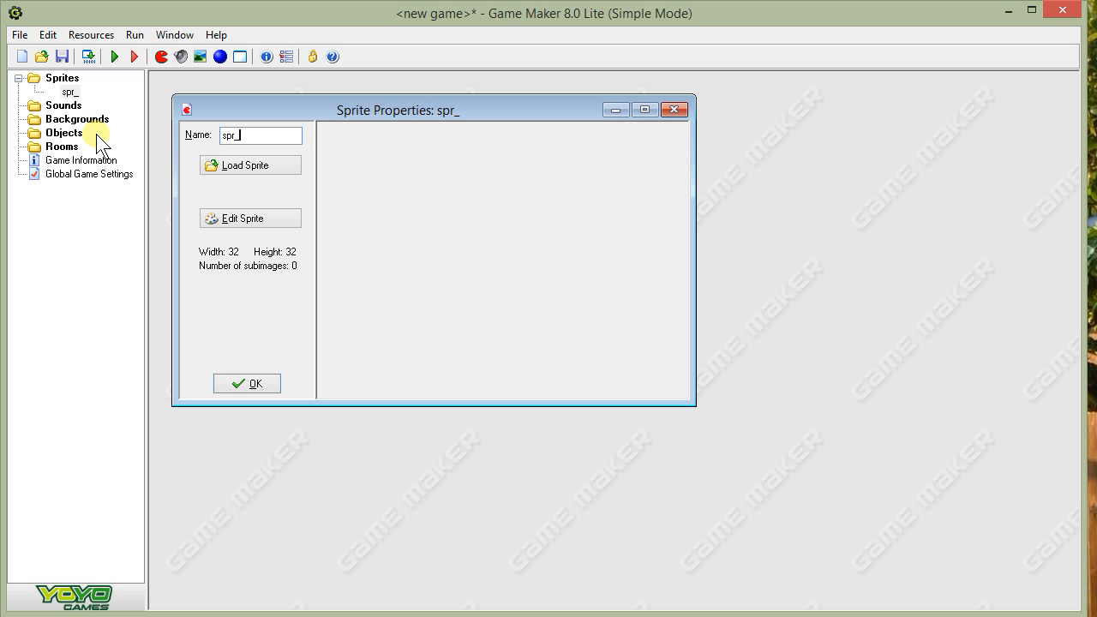
text(wall)
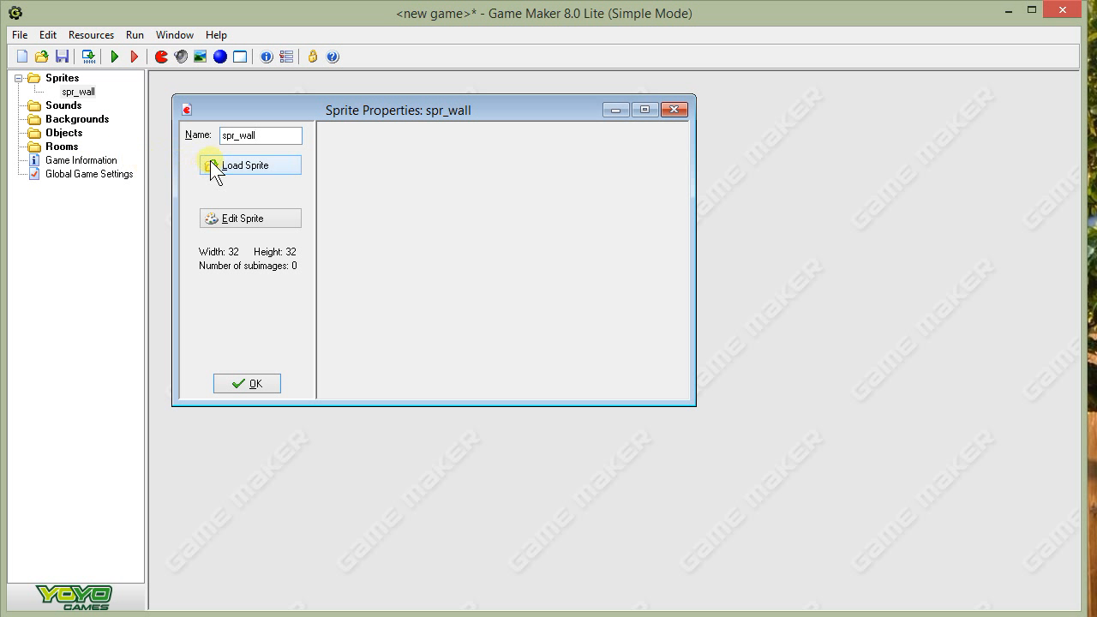
Load the wall image from the Tutorial1 folder into the spr_wall sprite and accept its properties
click(272, 164)
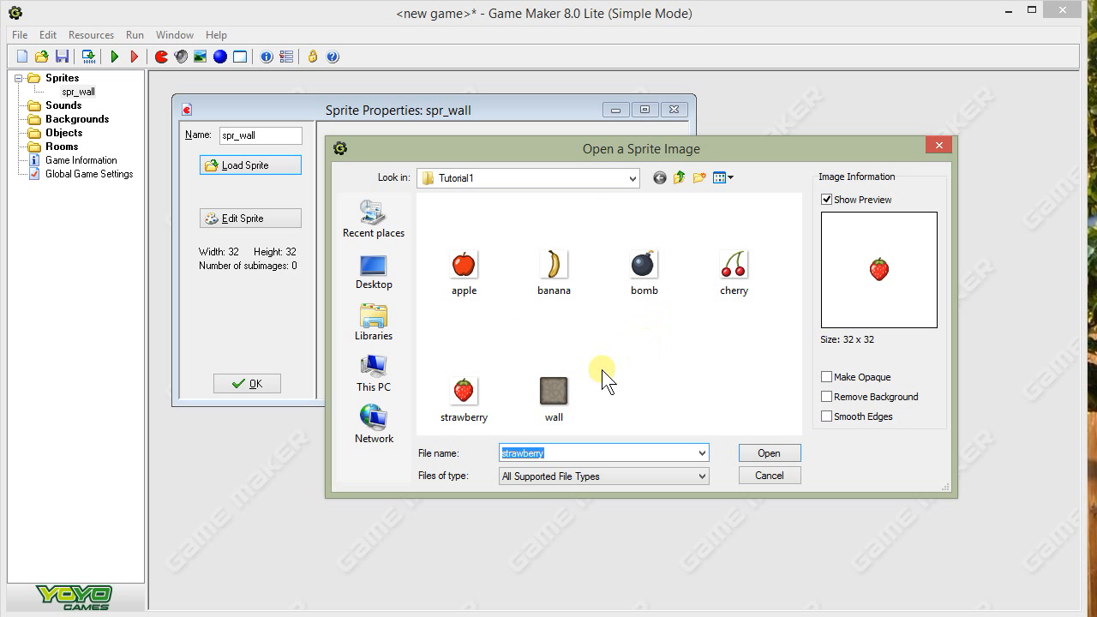
click(572, 387)
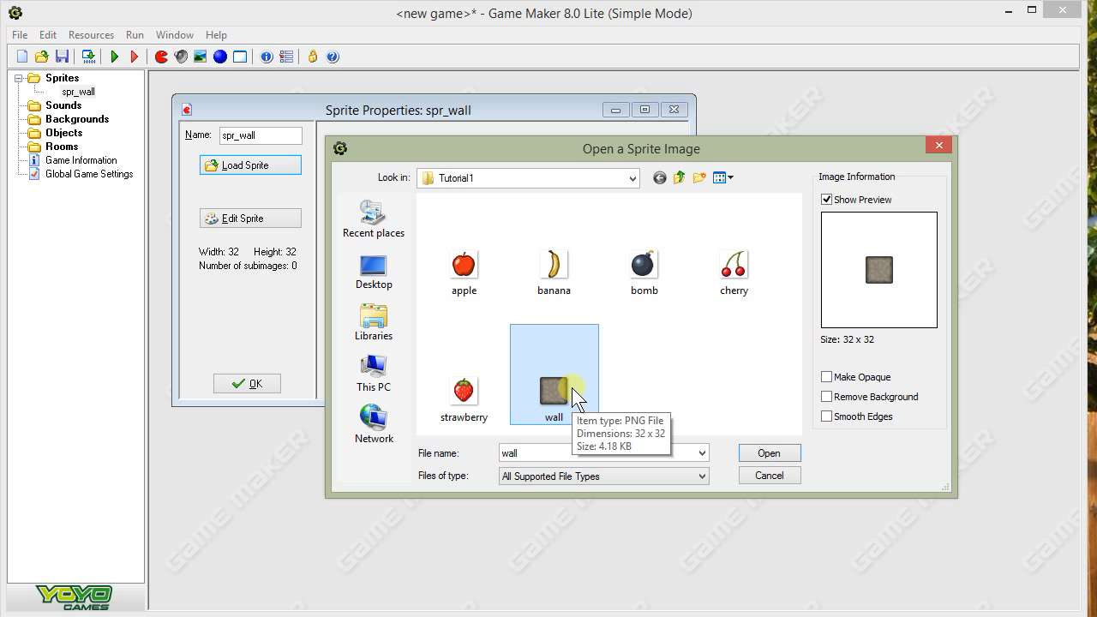
click(633, 177)
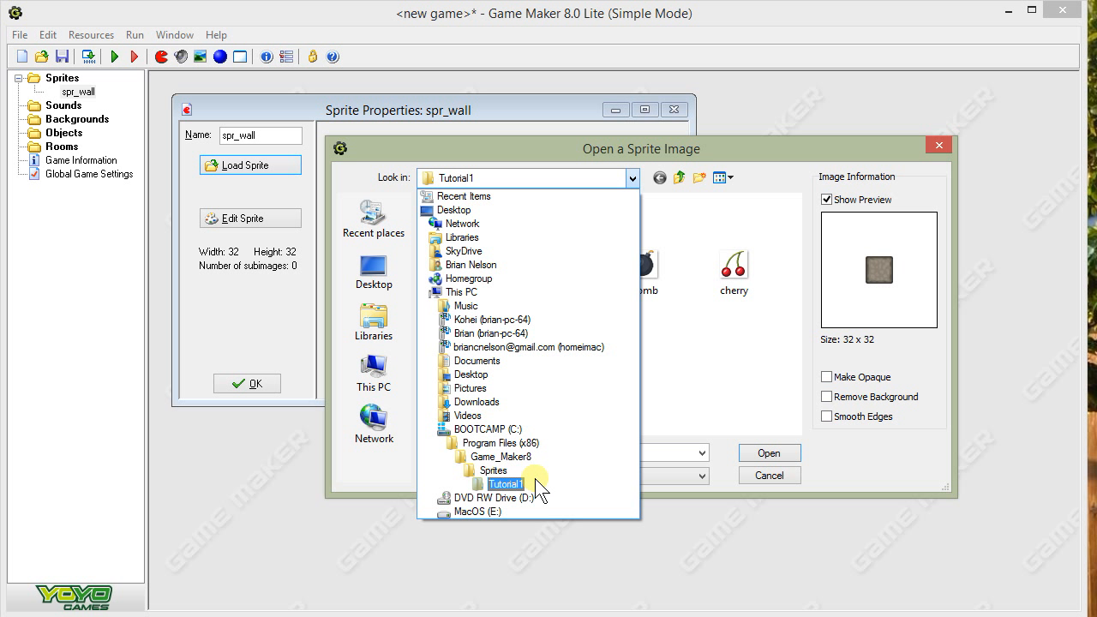
click(536, 486)
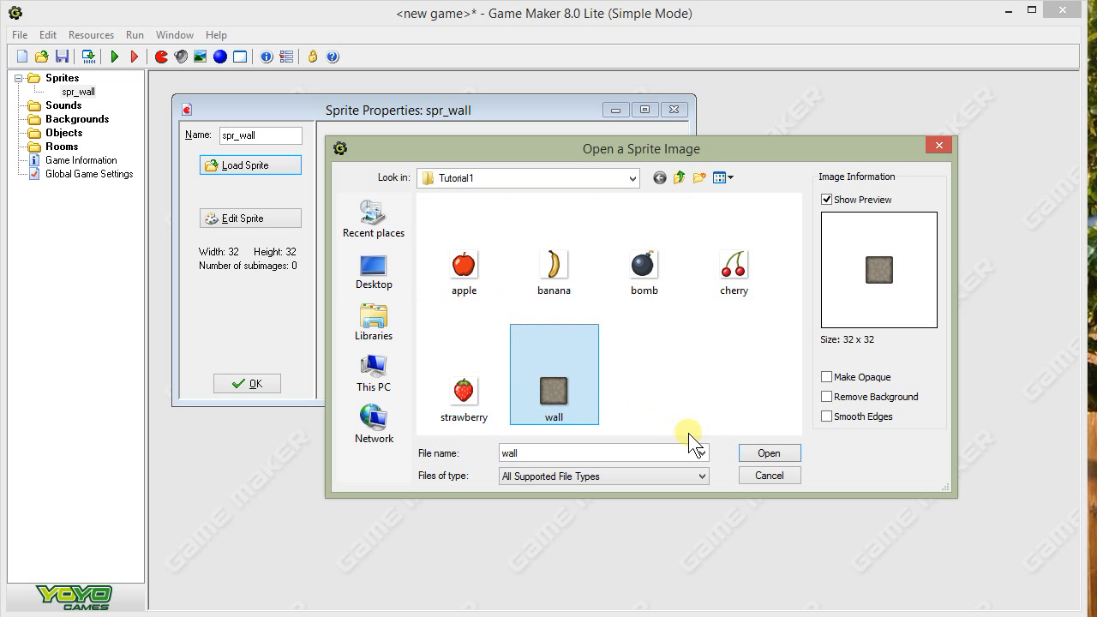
click(754, 454)
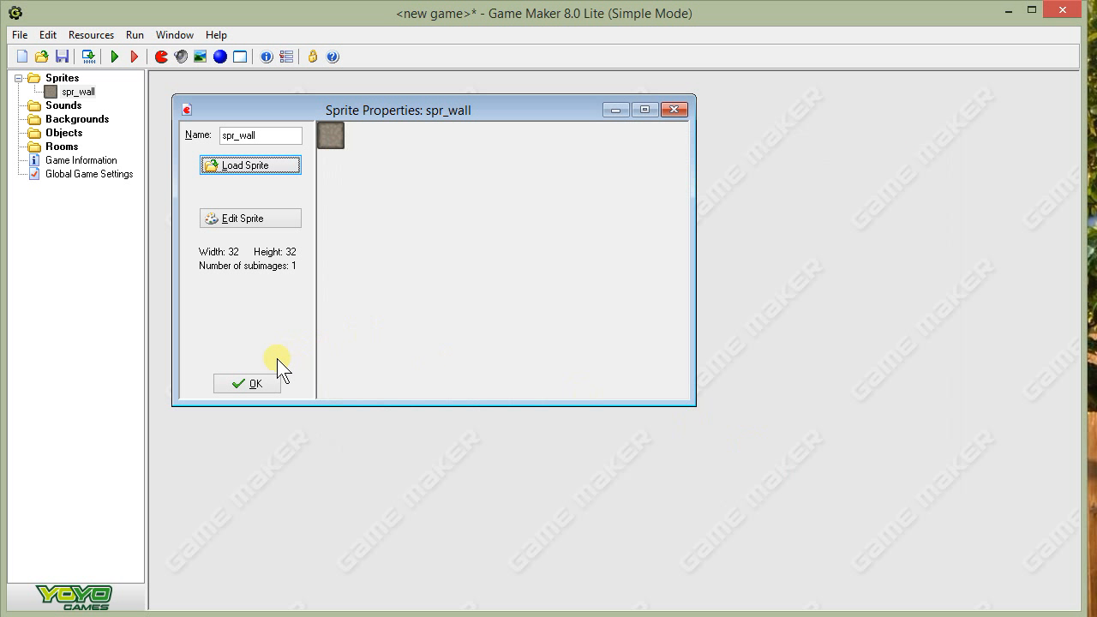
click(250, 384)
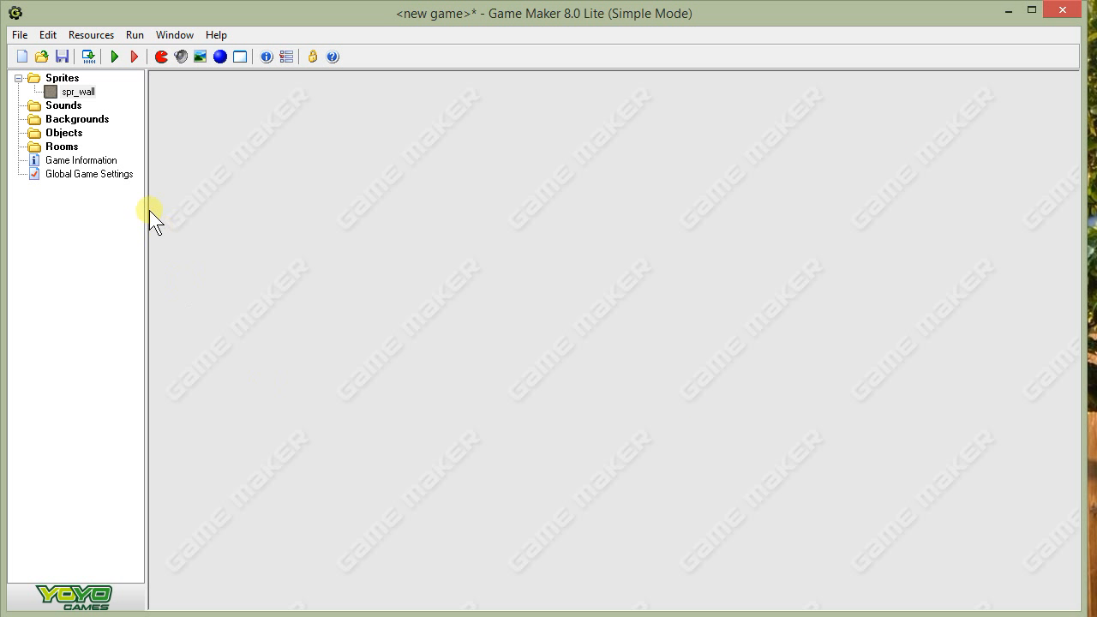
Create a second sprite and name it spr_banana
click(160, 58)
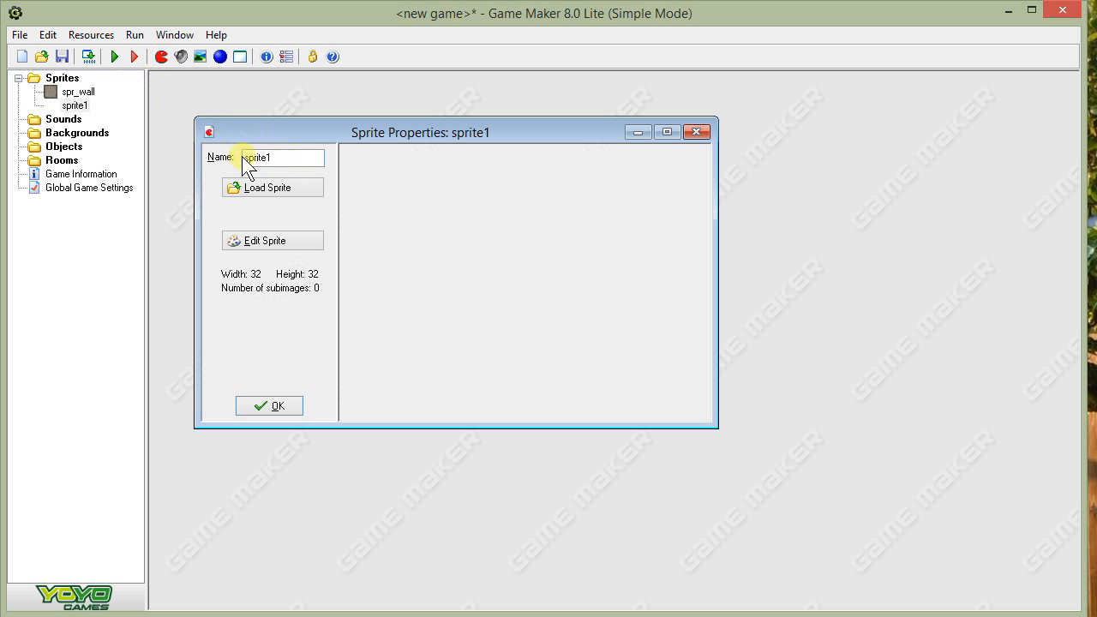
drag(287, 155, 225, 151)
text(spr)
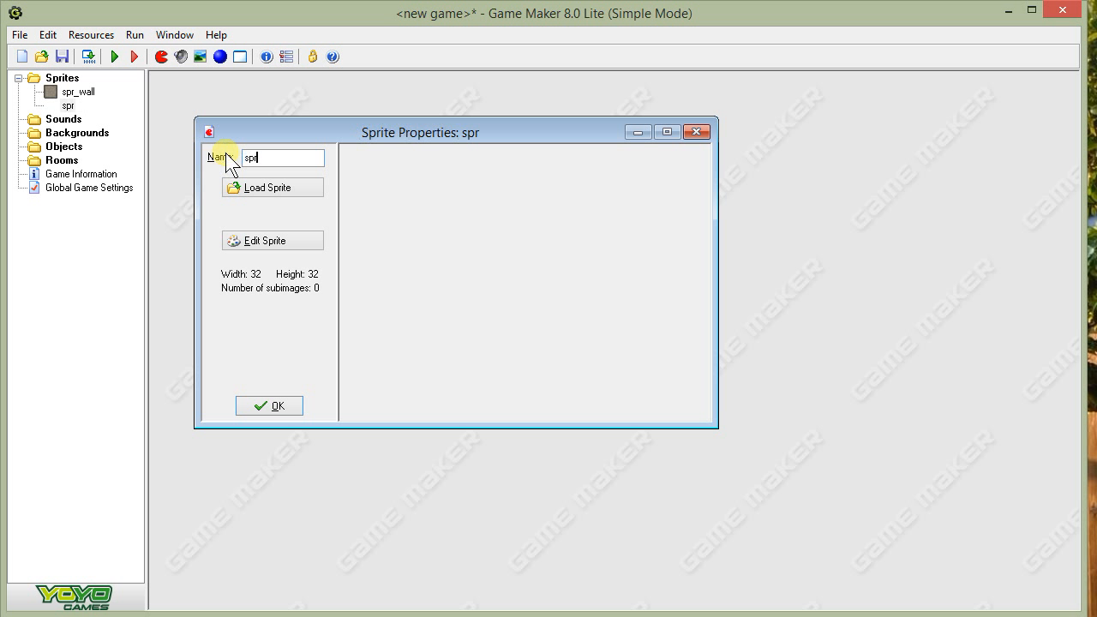
text(_ban)
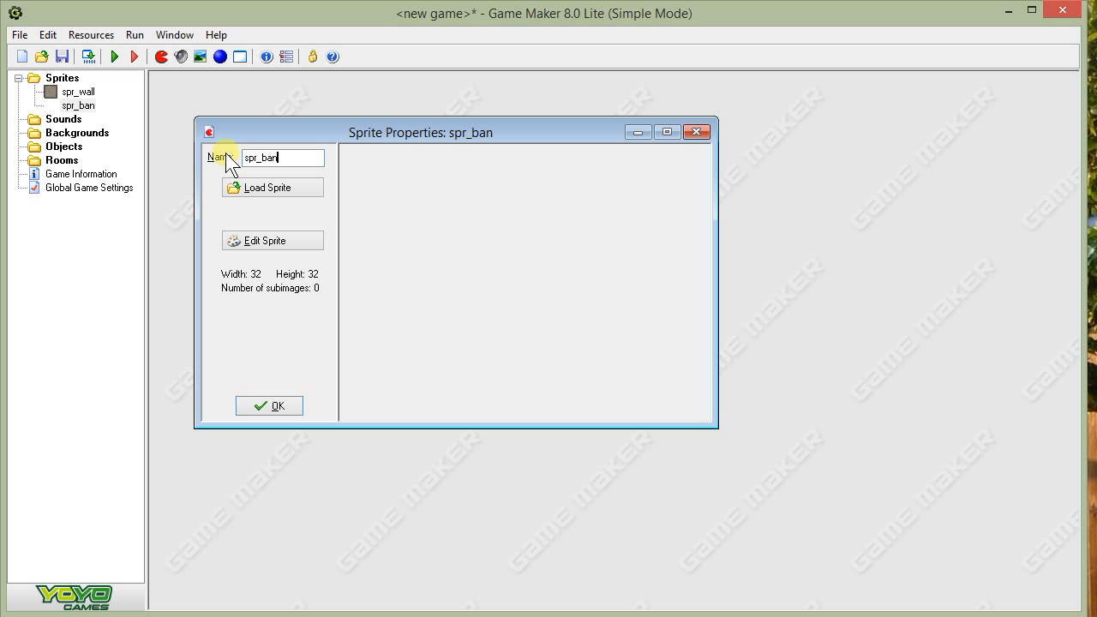
text(ana)
Load the banana image from the Tutorial1 folder into the spr_banana sprite and accept its properties
click(304, 192)
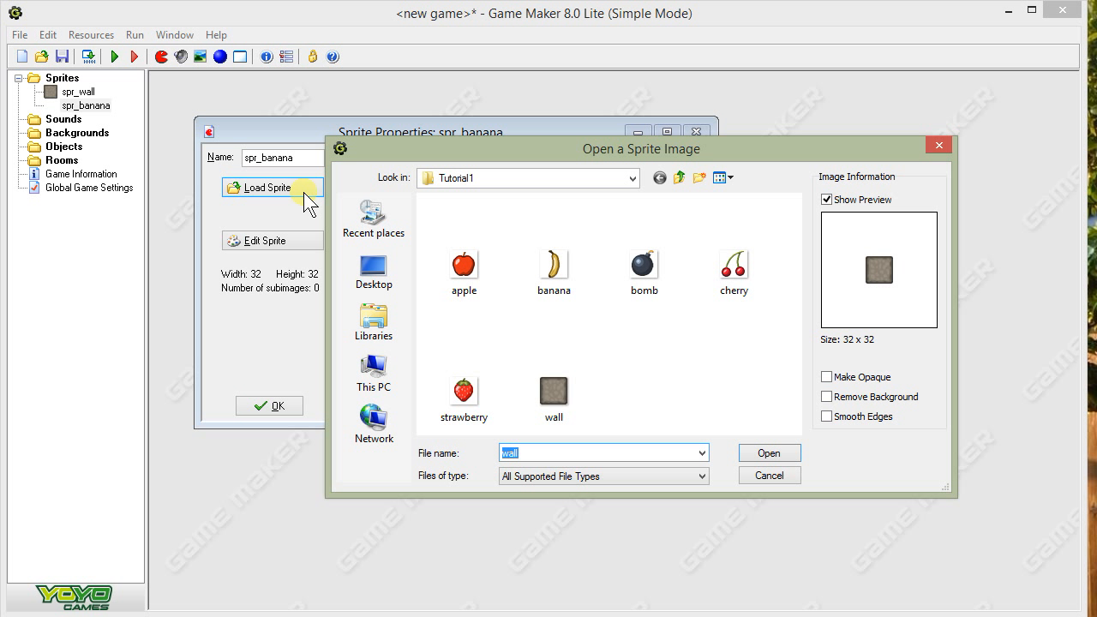
click(552, 273)
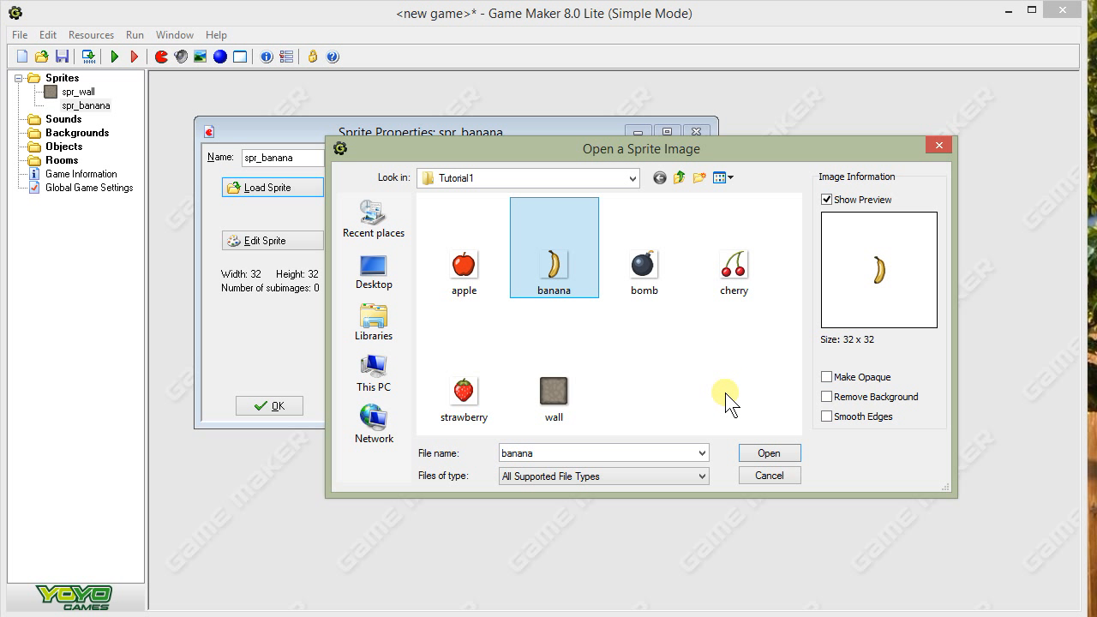
click(762, 454)
click(275, 403)
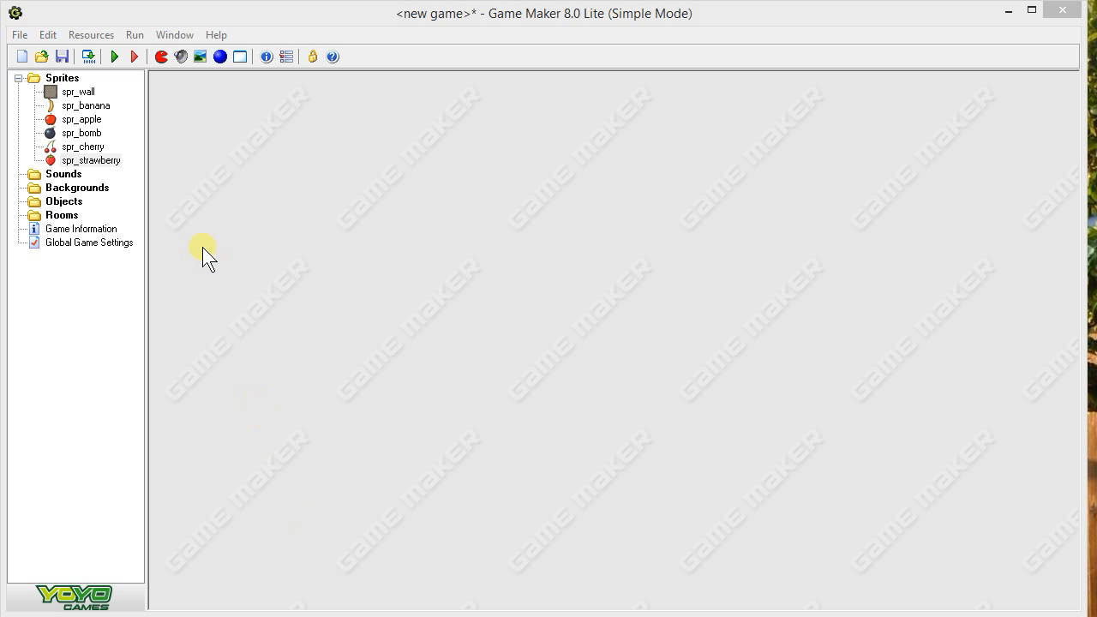
Create an object named obj_wall and assign the spr_wall sprite to it
click(220, 57)
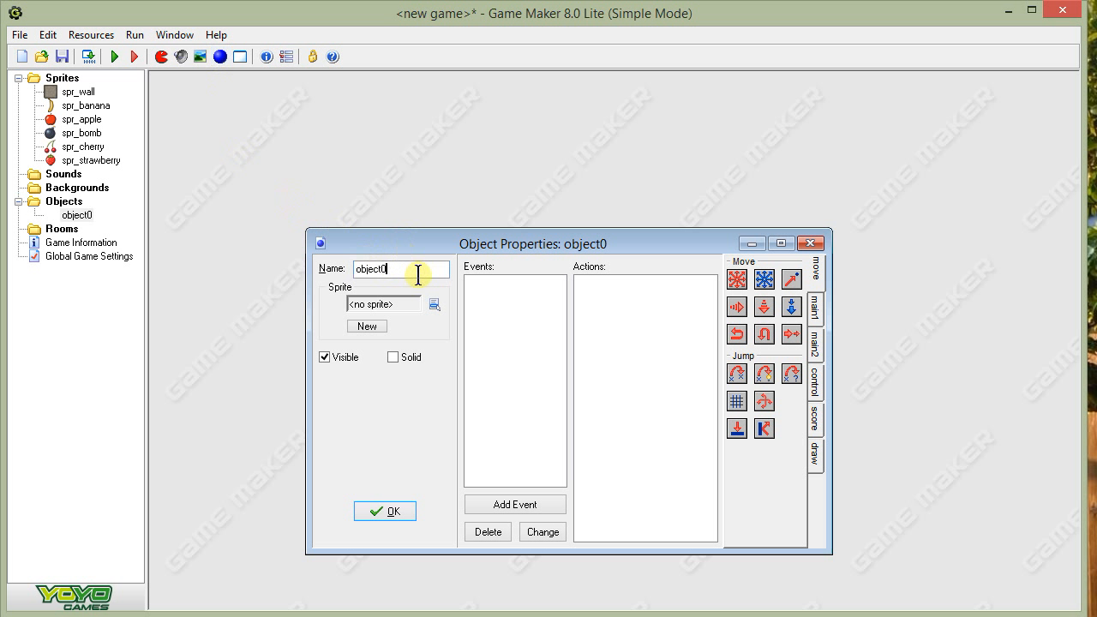
drag(416, 270, 315, 268)
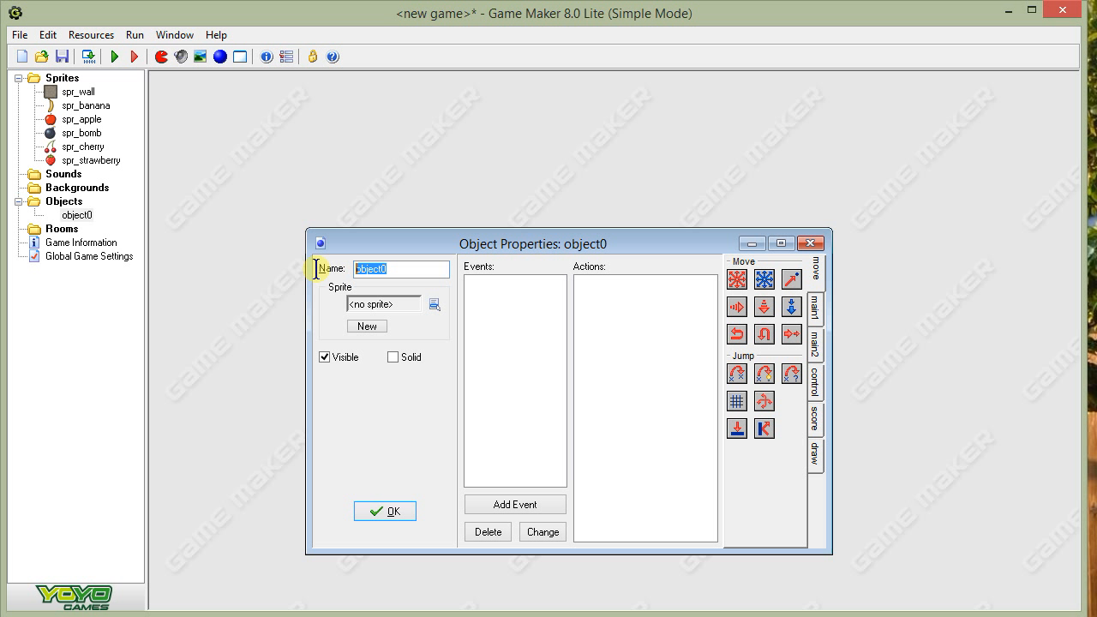
text(obj)
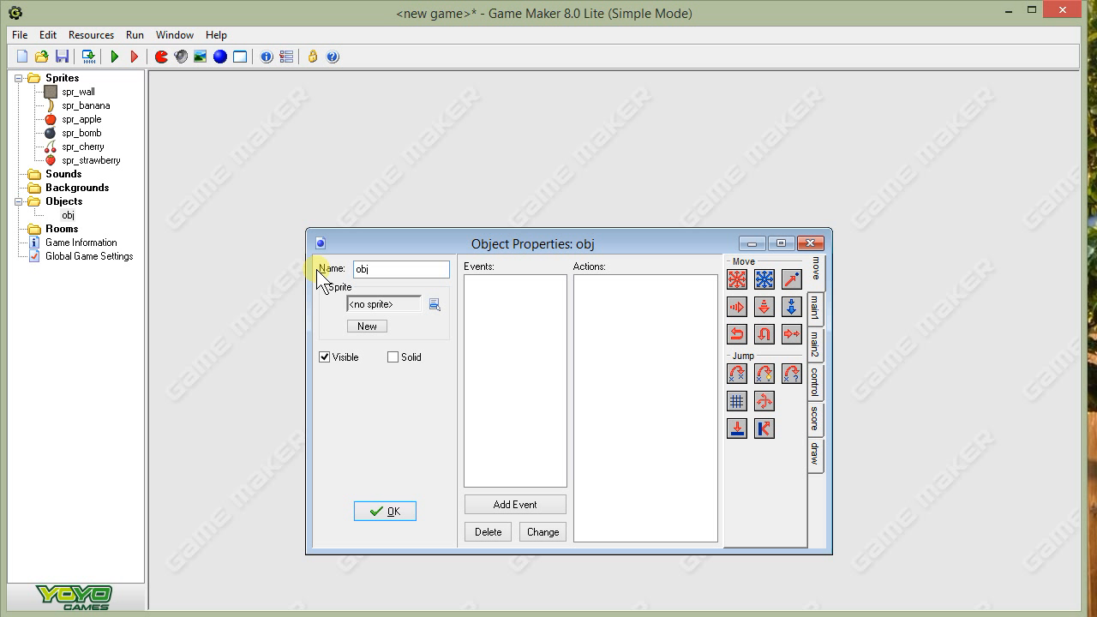
text(_wal)
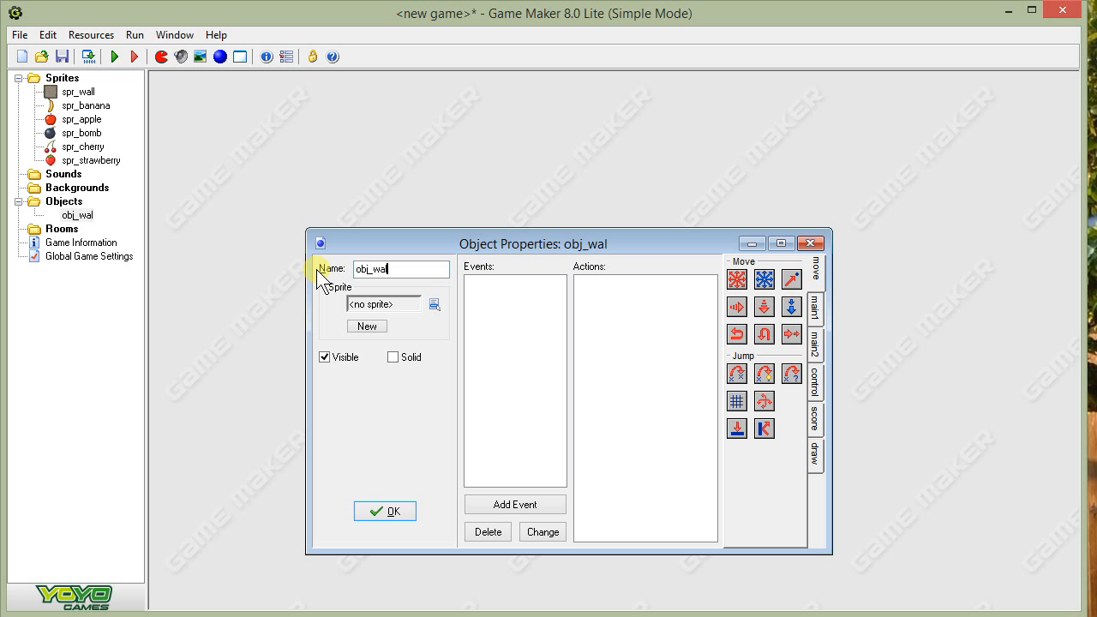
text(l)
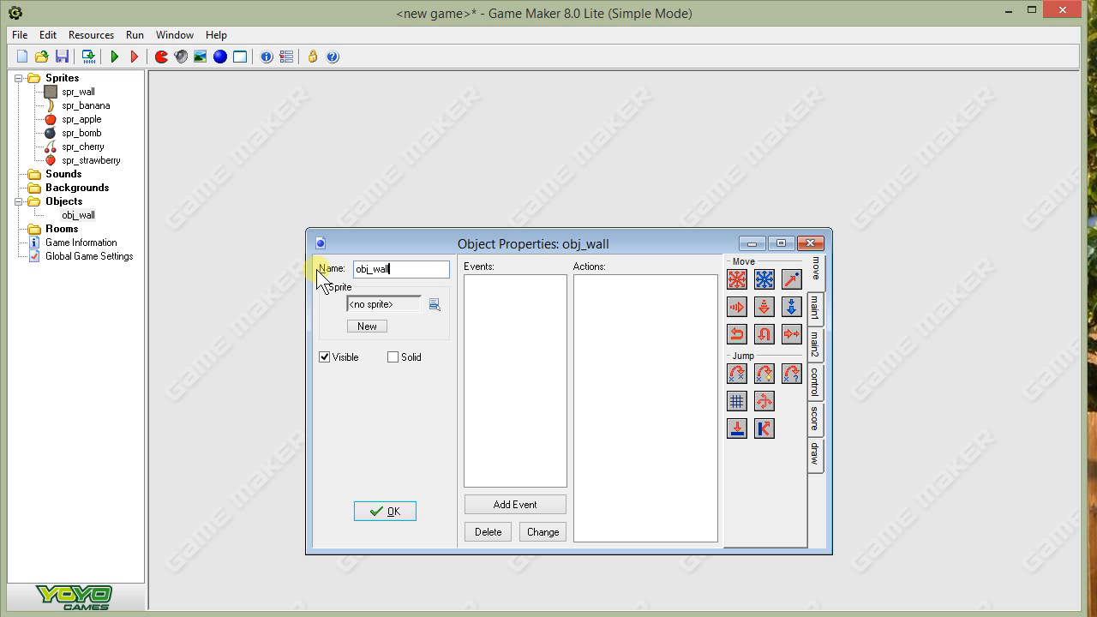
click(434, 303)
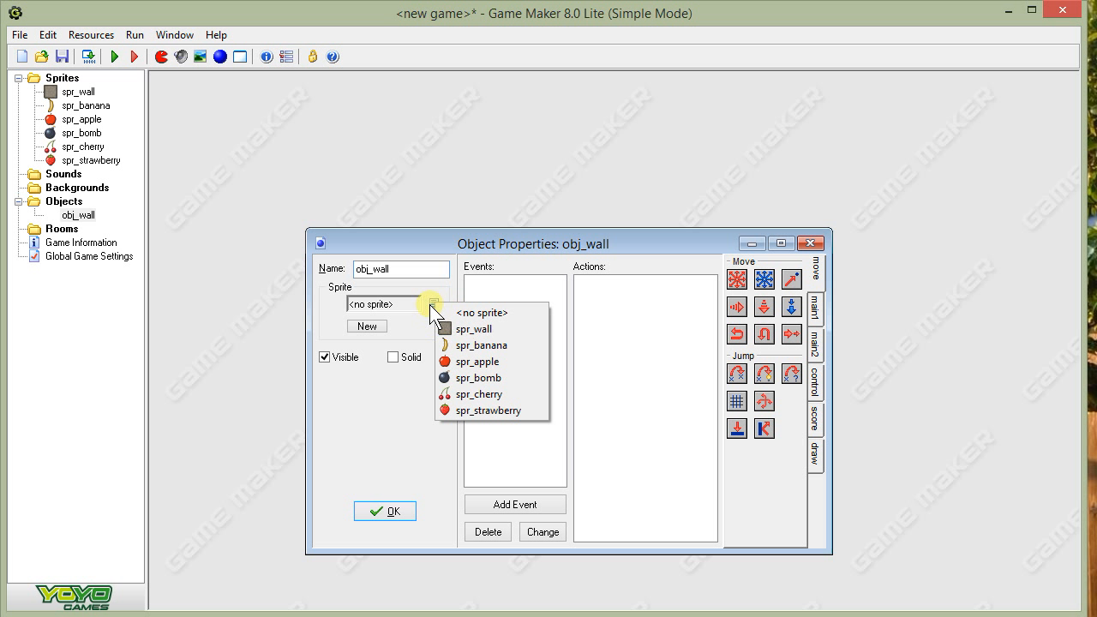
click(480, 329)
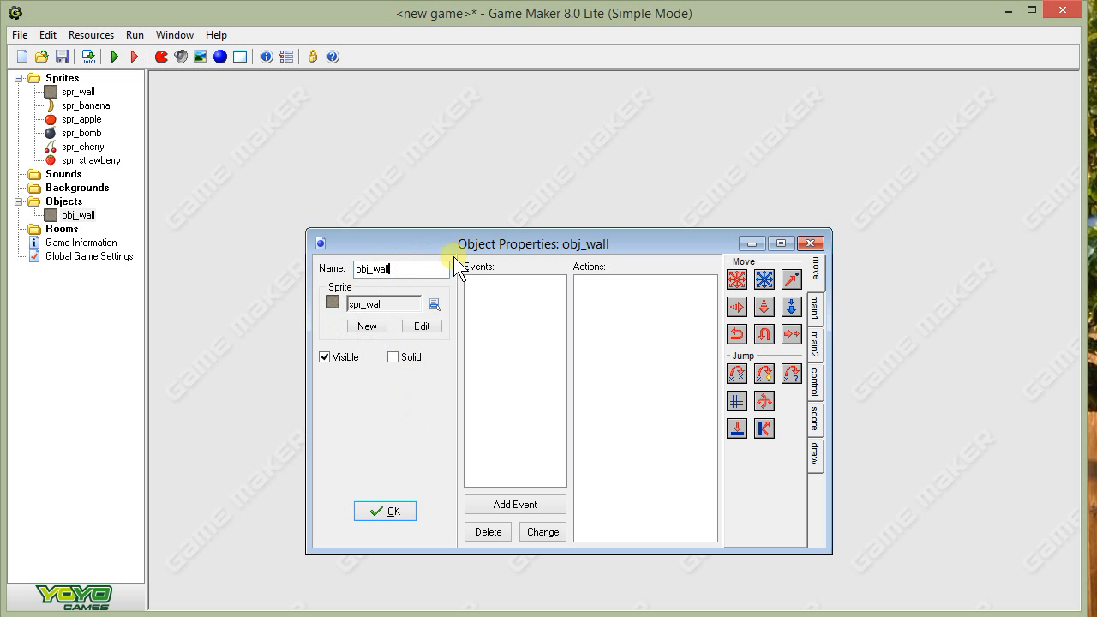
Make obj_wall solid and accept its object properties
click(407, 356)
click(387, 511)
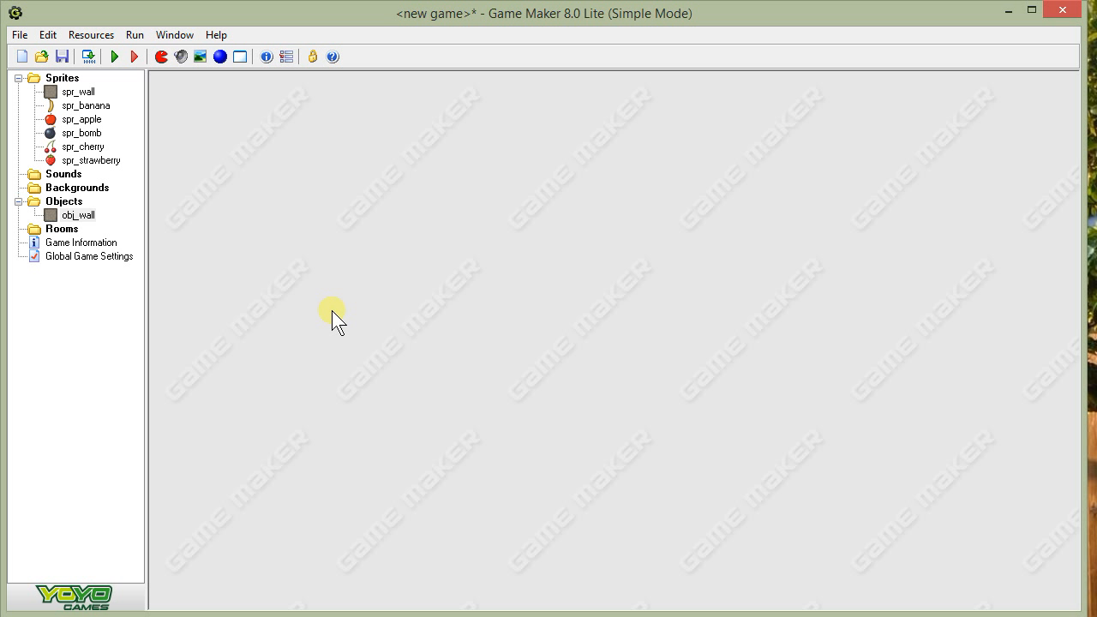
Create a second object named obj_apple and assign the spr_apple sprite to it
click(221, 56)
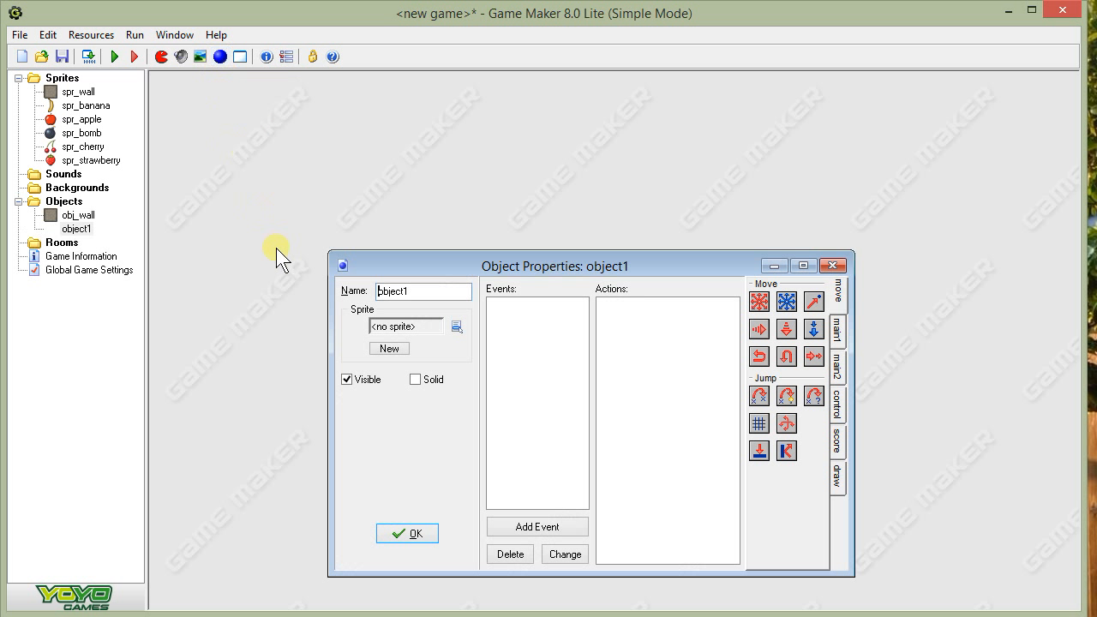
drag(431, 298, 326, 290)
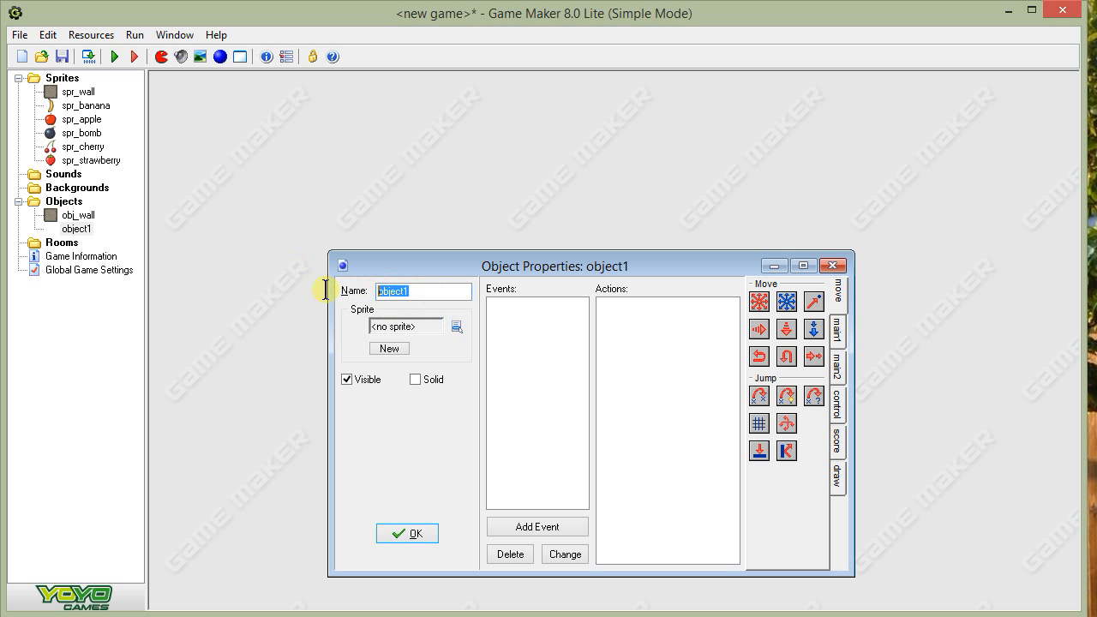
text(obj_)
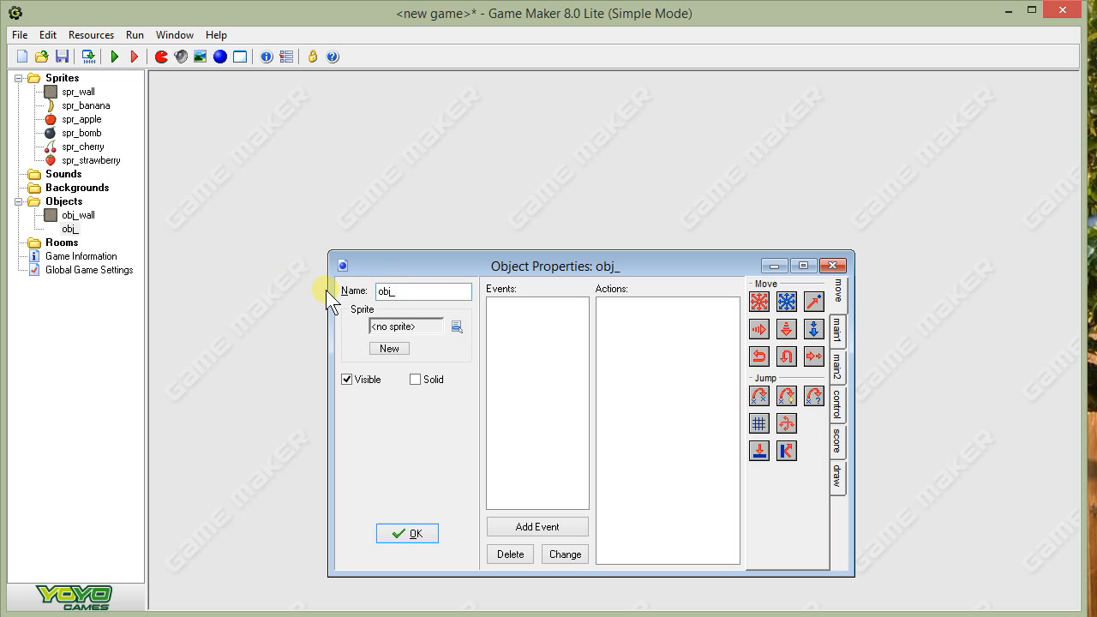
text(apple)
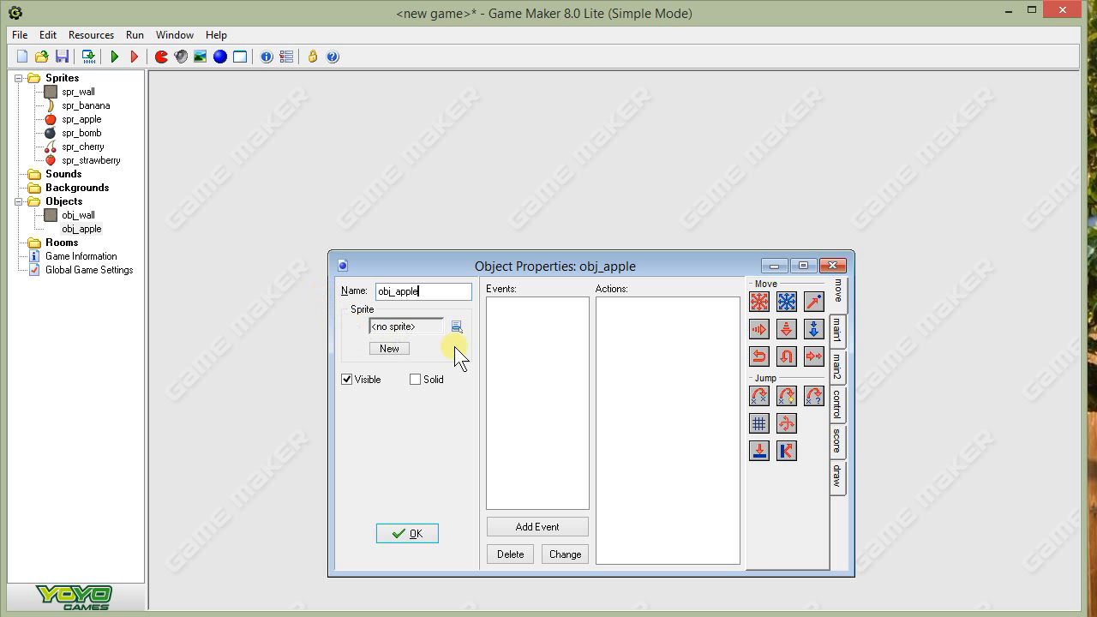
click(452, 324)
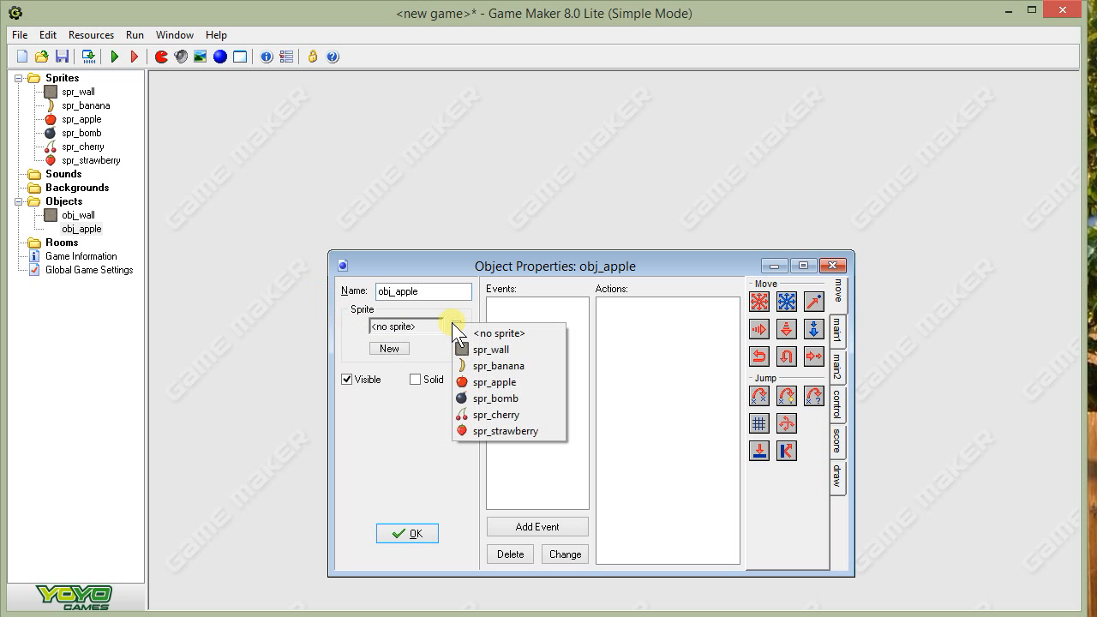
click(464, 381)
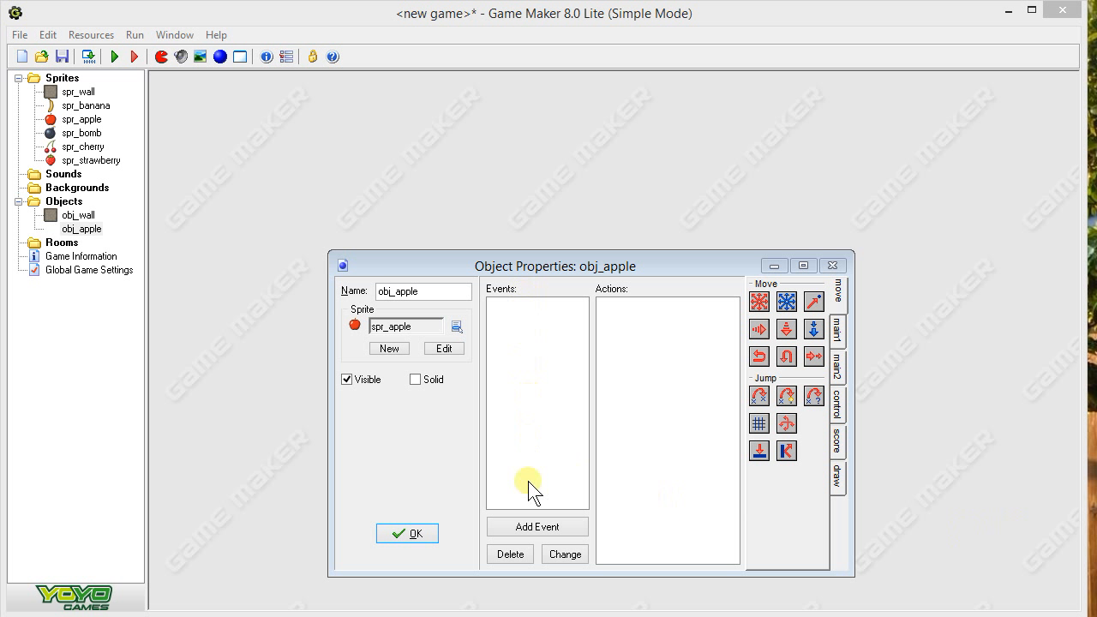
Add a Create event to obj_apple with a Move Fixed action that uses all eight directions, leaving out the centre
click(520, 531)
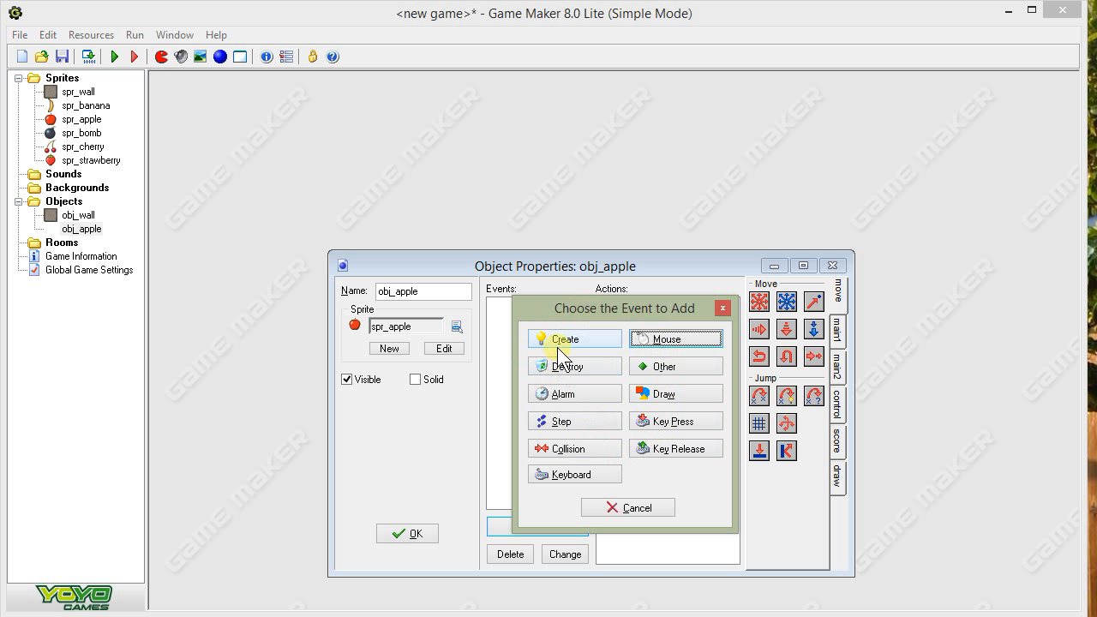
click(562, 343)
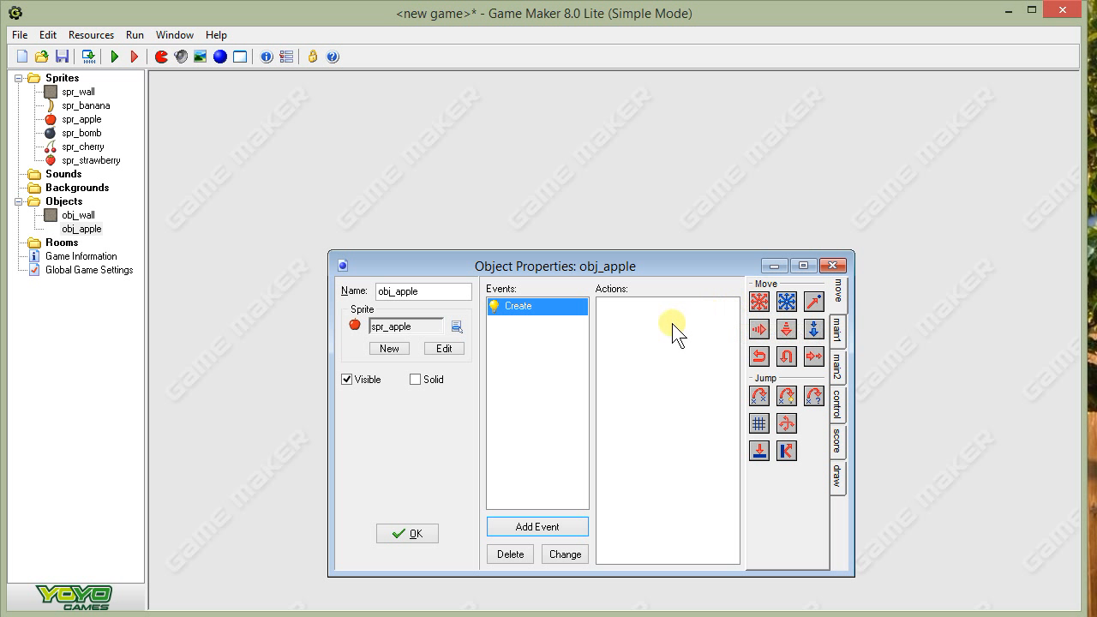
drag(760, 300, 680, 329)
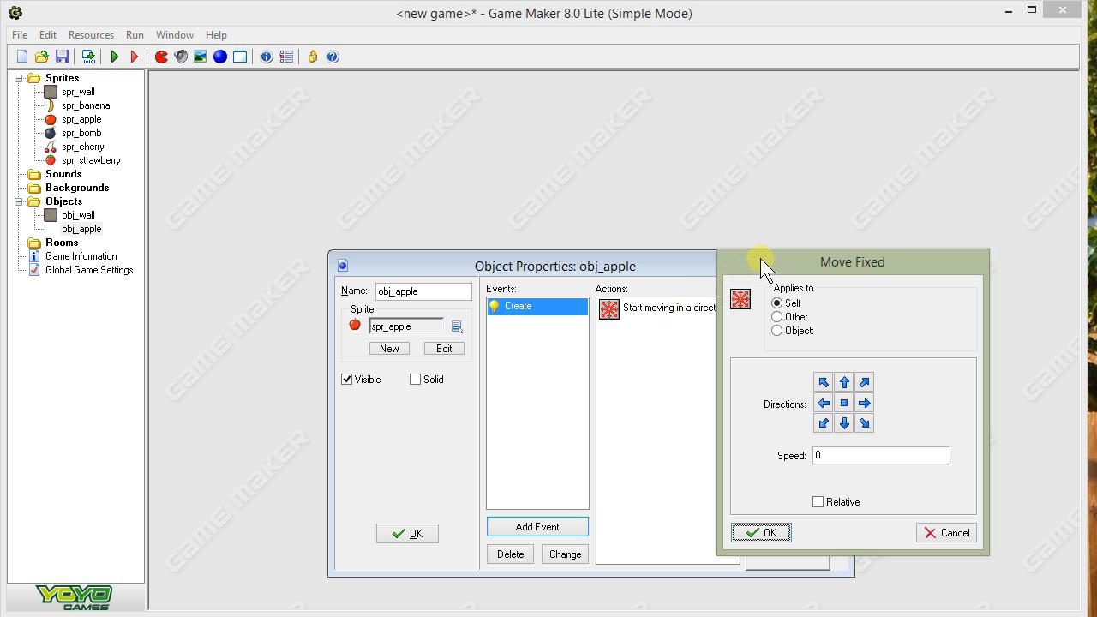
drag(766, 258, 590, 234)
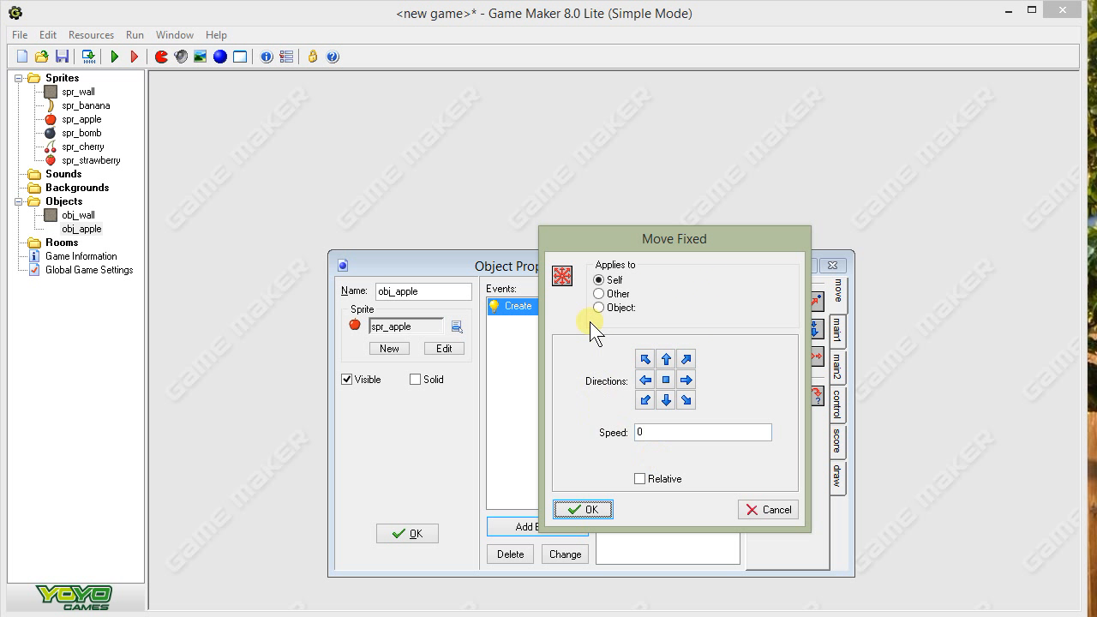
click(645, 359)
click(666, 359)
click(686, 359)
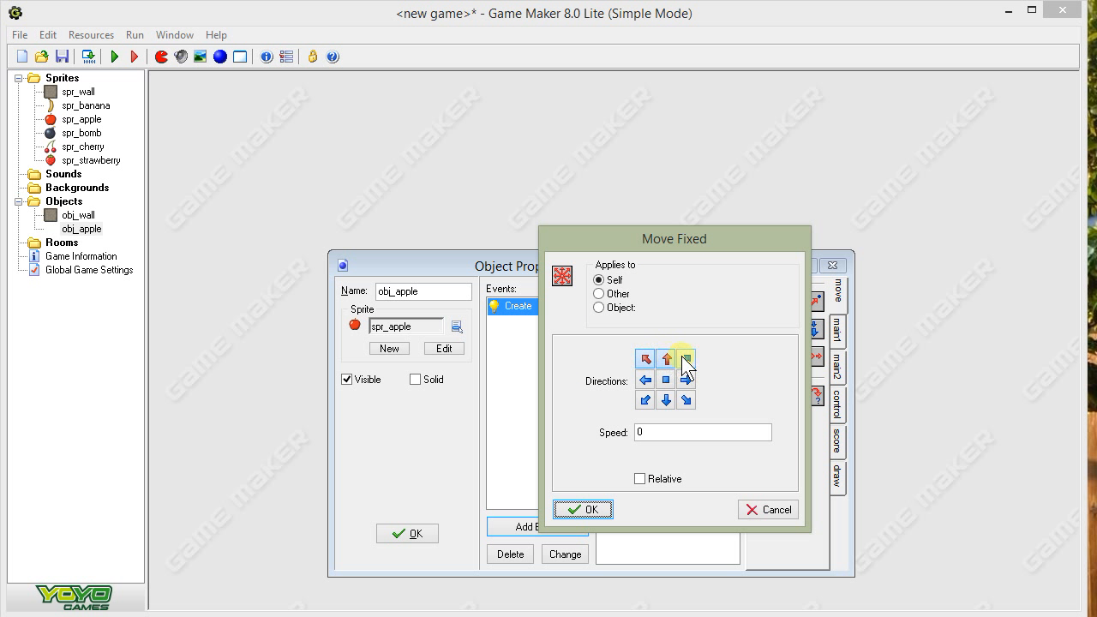
click(686, 380)
click(687, 400)
click(667, 400)
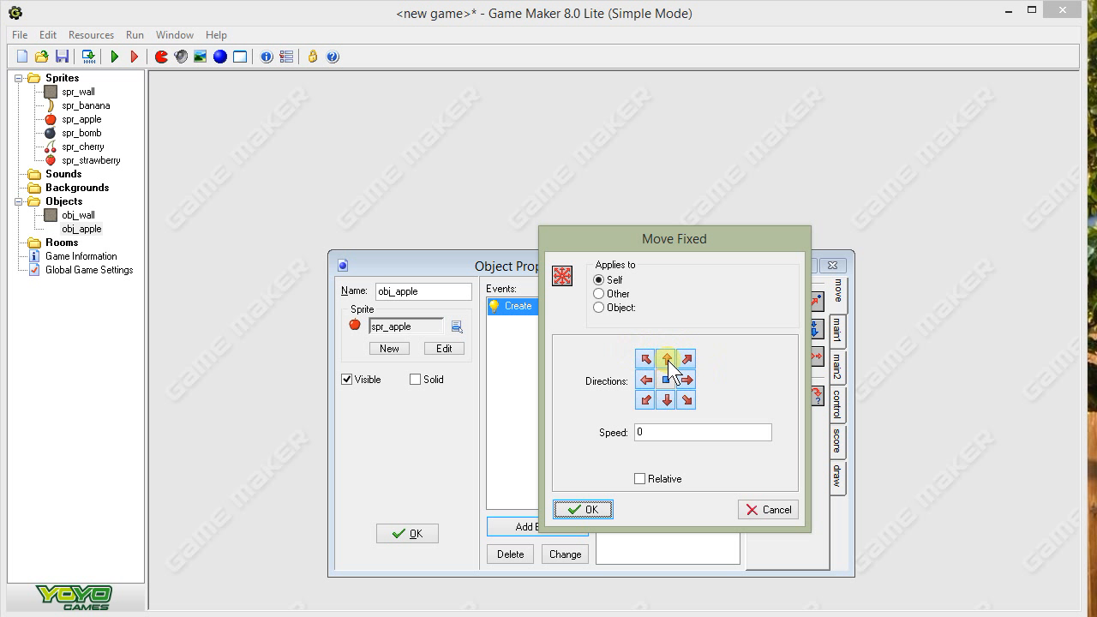
Set the speed of the Move Fixed action to 8 and accept the action
drag(662, 432, 628, 432)
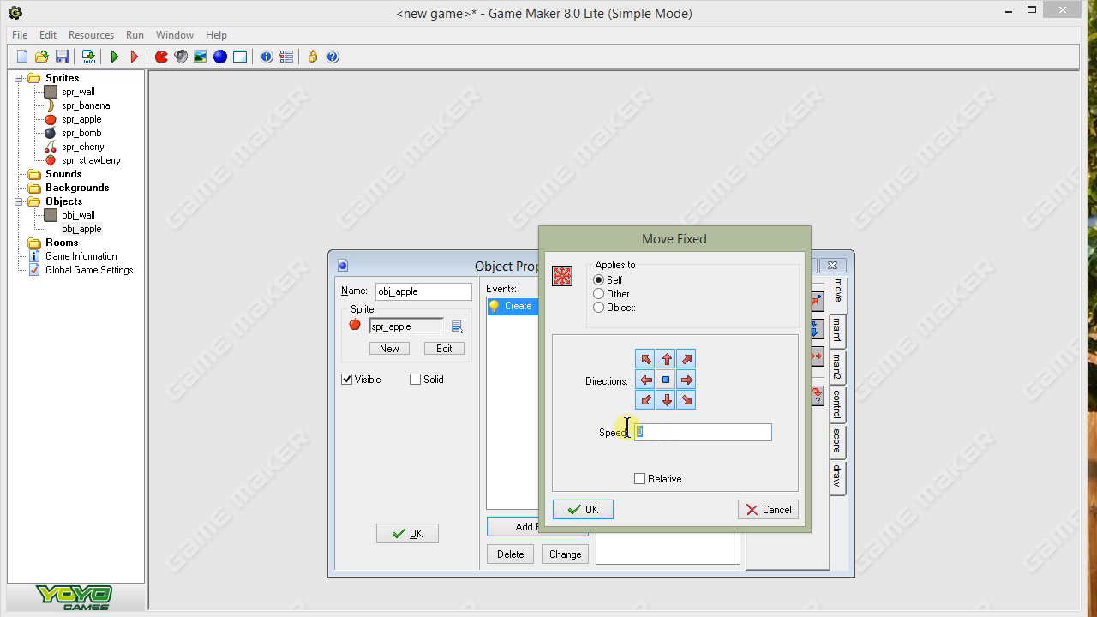
text(8)
click(584, 509)
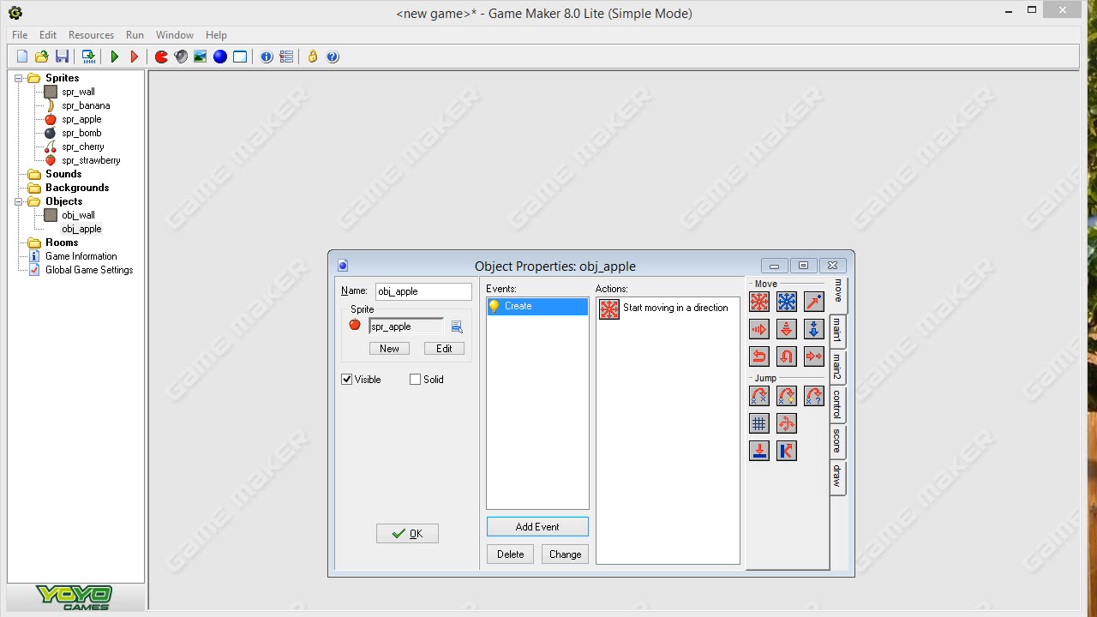
Add a collision event with obj_wall to obj_apple that bounces not precisely against solid objects
click(517, 526)
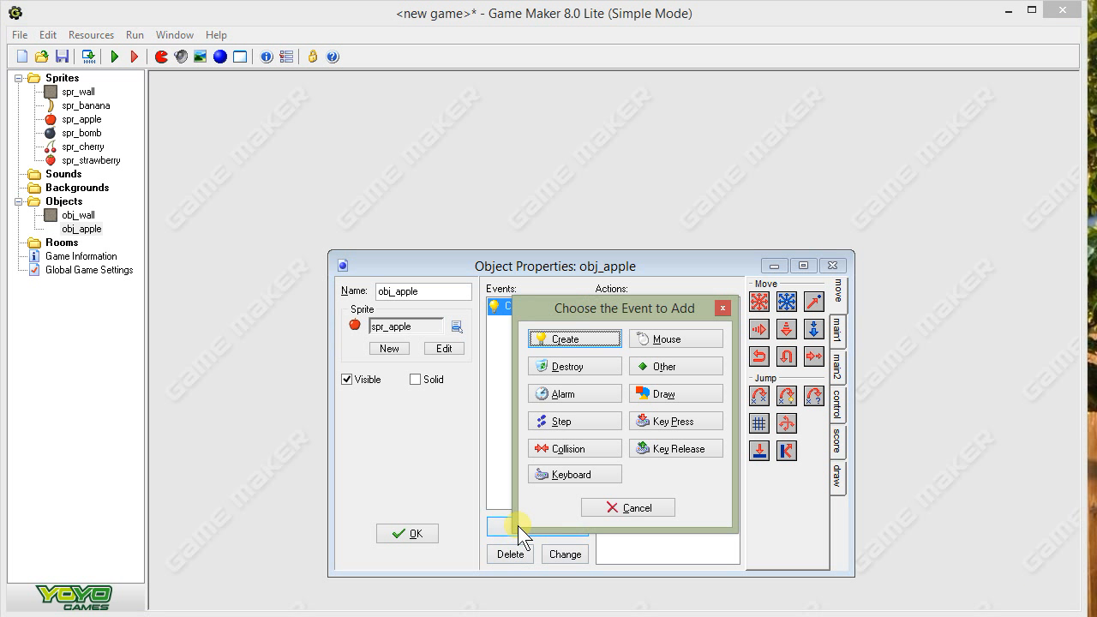
click(568, 455)
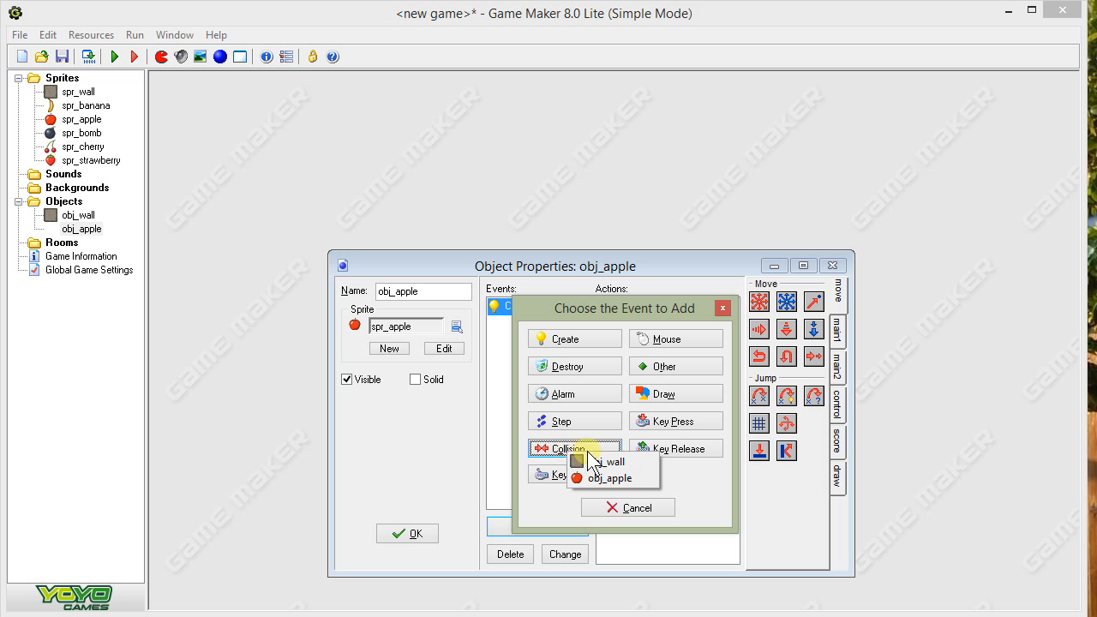
click(595, 459)
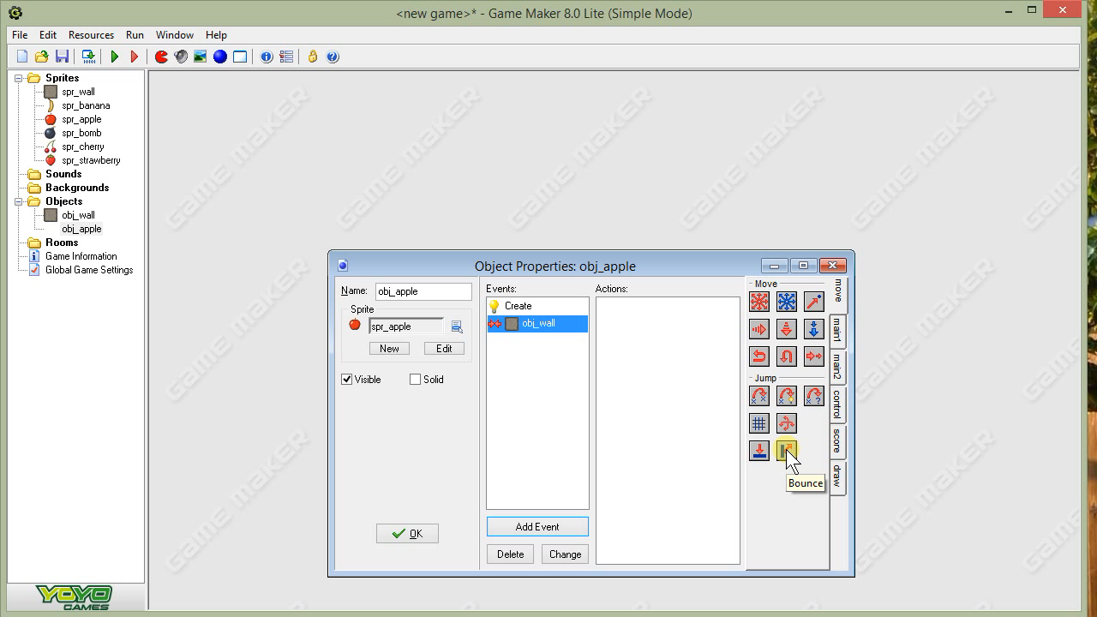
drag(786, 449, 665, 378)
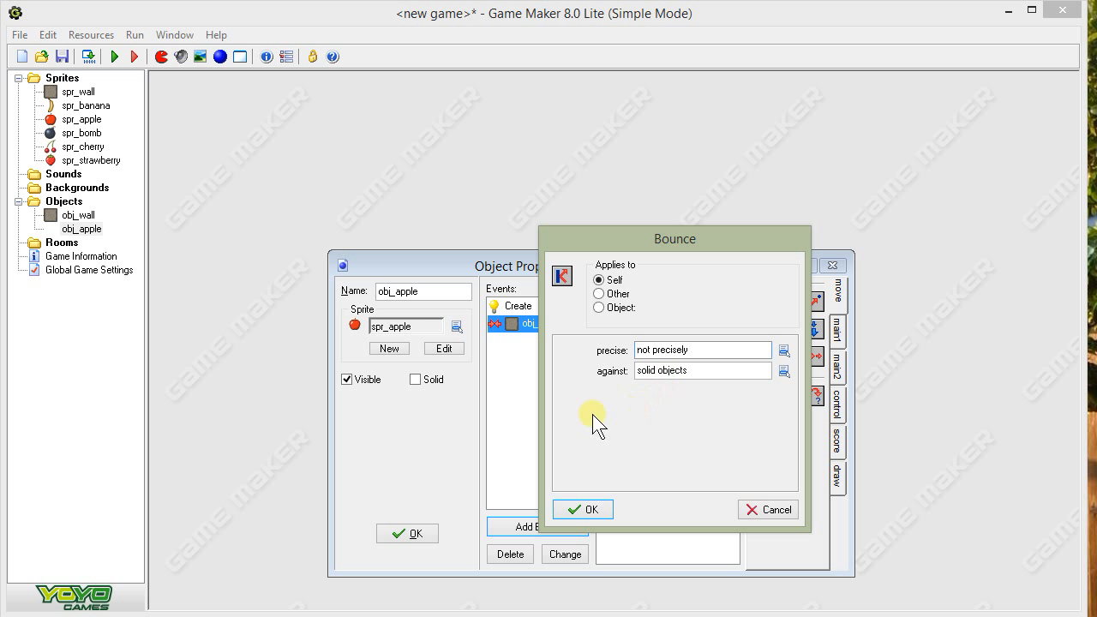
click(575, 508)
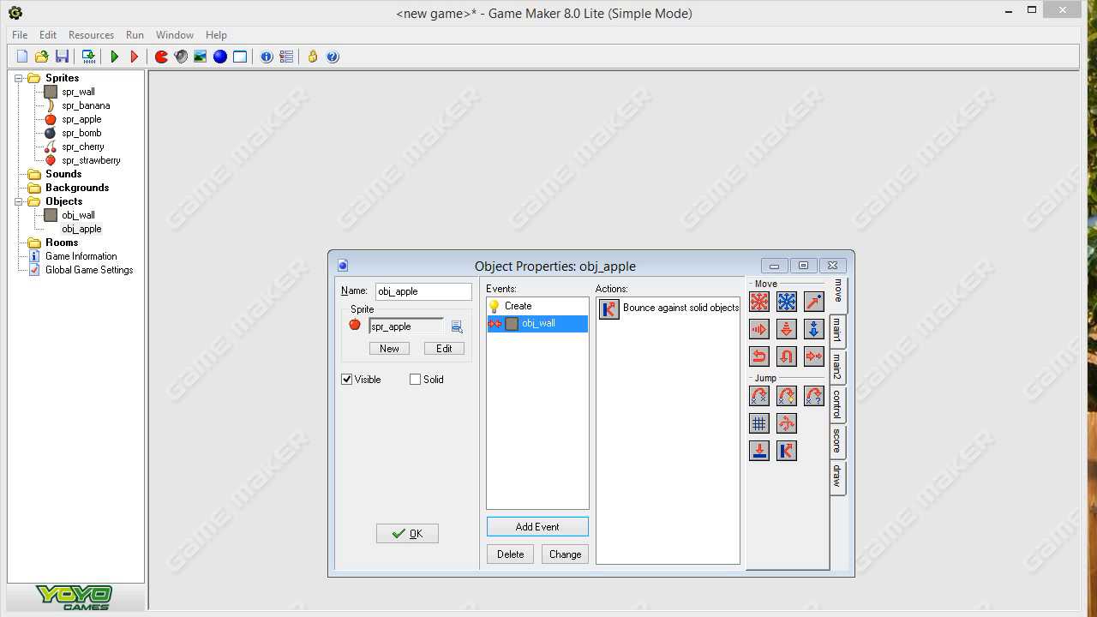
Add a Left Pressed mouse event to obj_apple with a Jump to Random action, keeping the default snap values
click(542, 525)
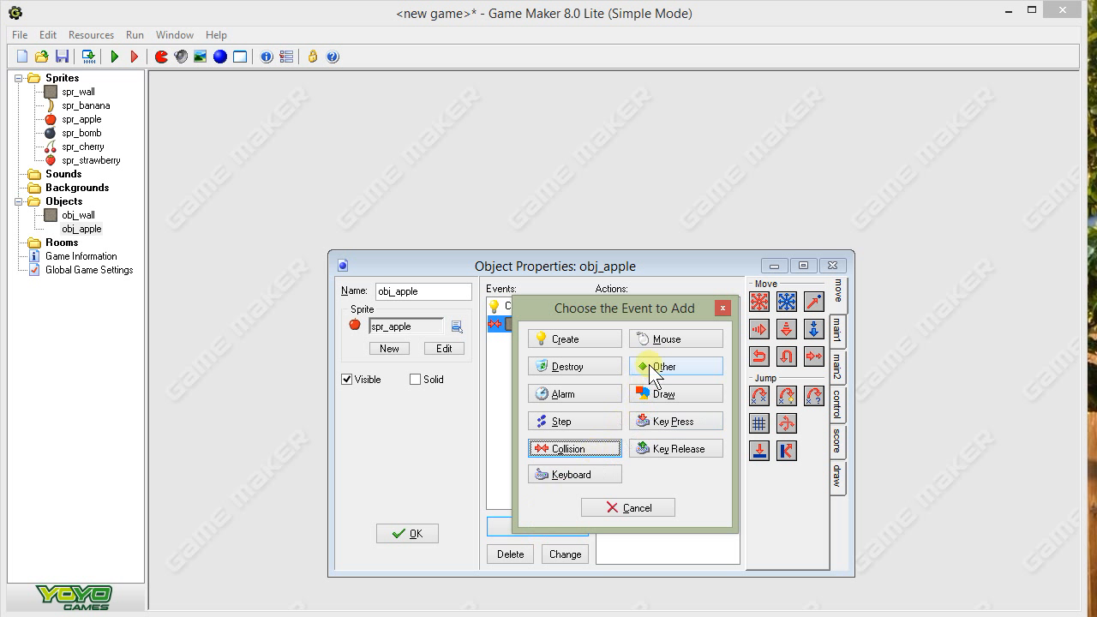
click(665, 342)
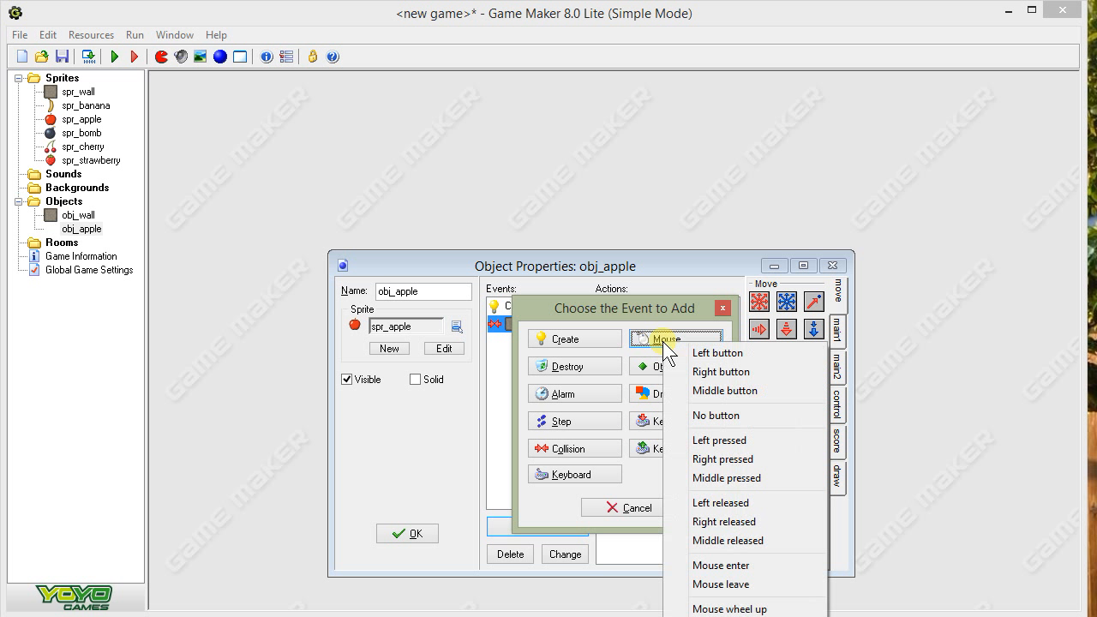
click(755, 440)
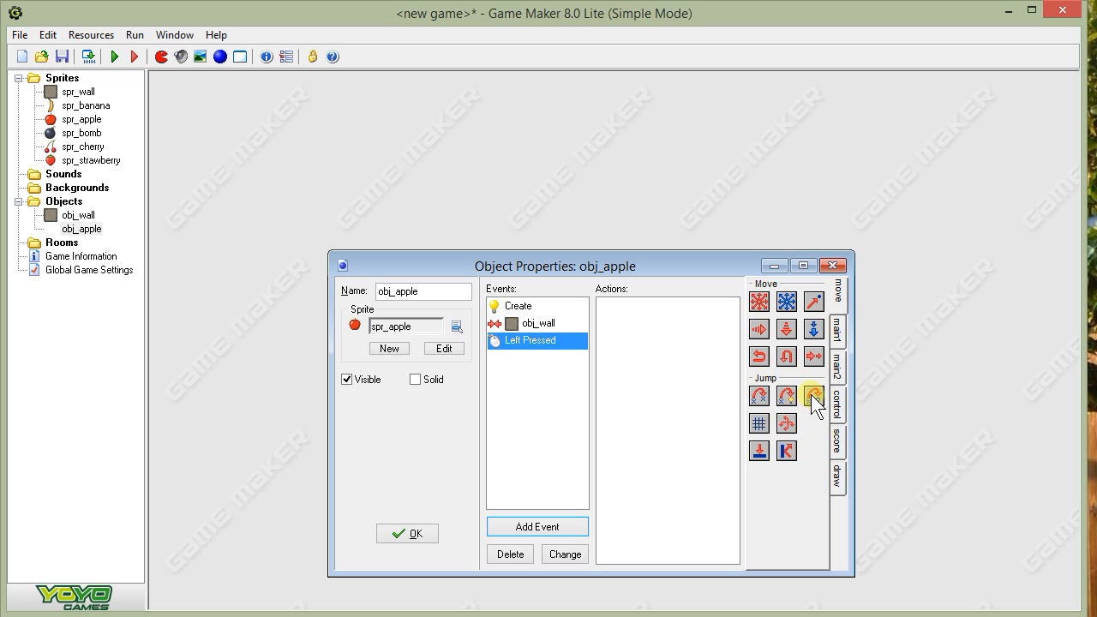
drag(678, 356, 678, 355)
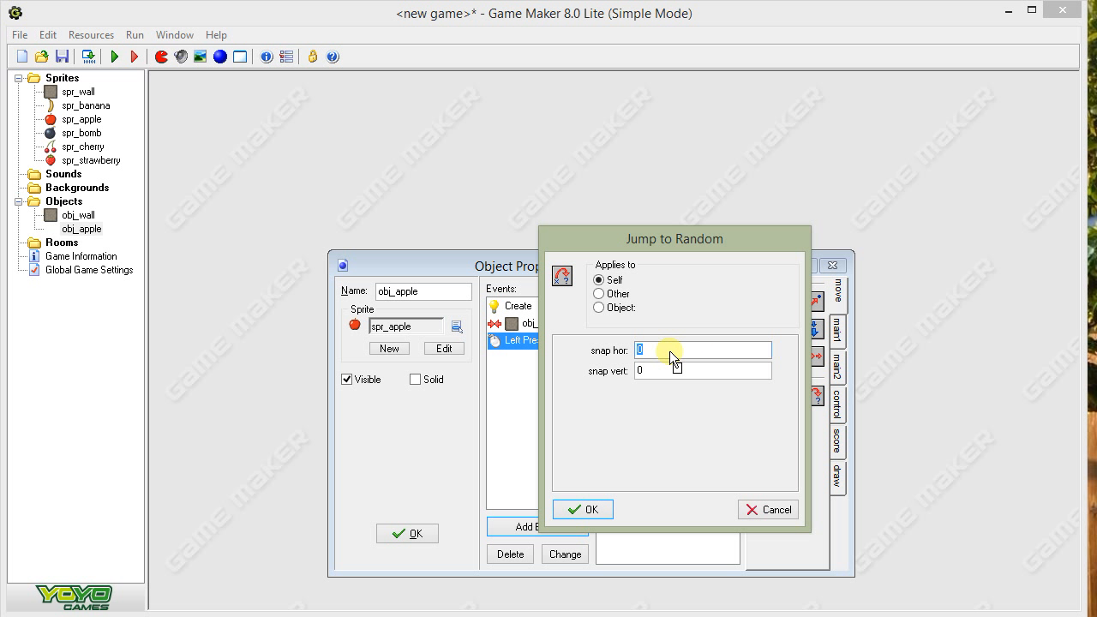
click(586, 510)
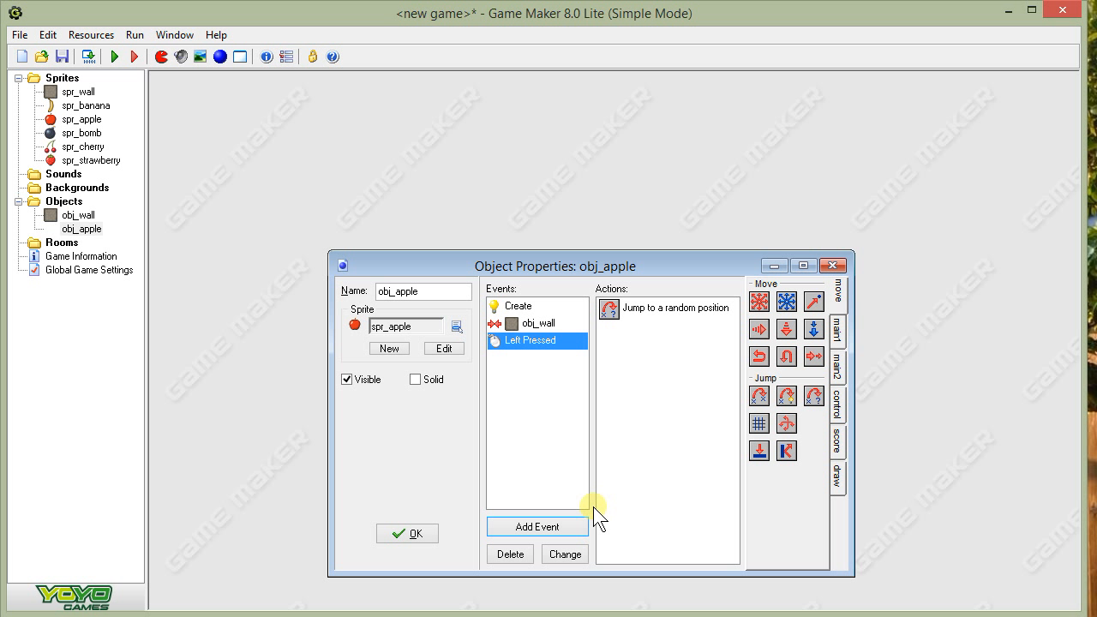
Add a Set Score action of 50, relative, to the Left Pressed event and accept the obj_apple properties
click(836, 446)
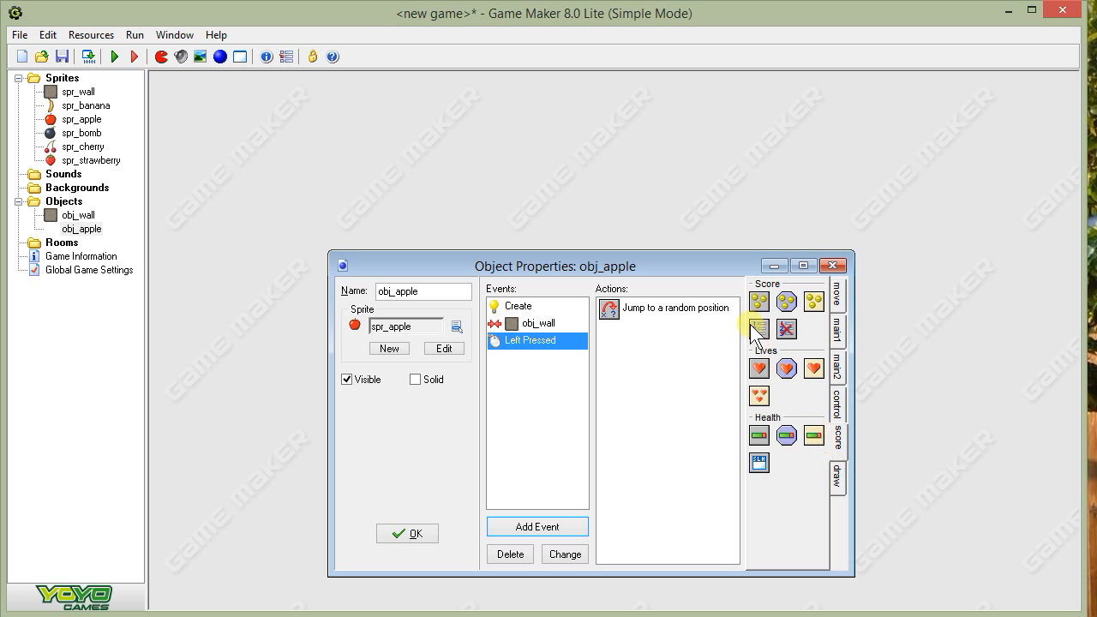
drag(758, 301, 674, 369)
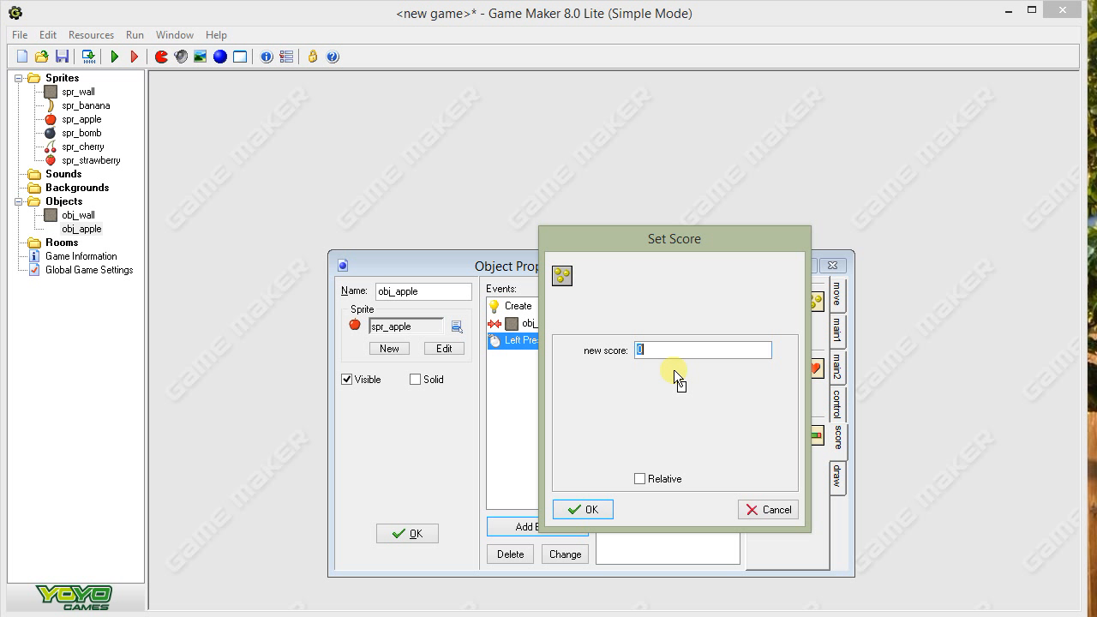
text(5)
click(642, 481)
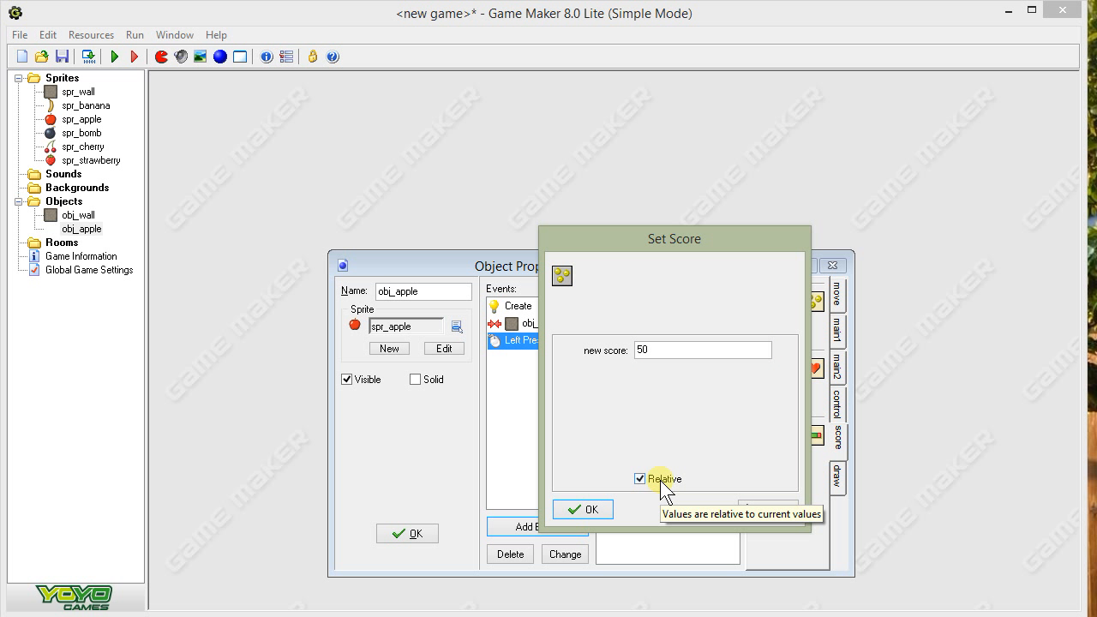
click(590, 506)
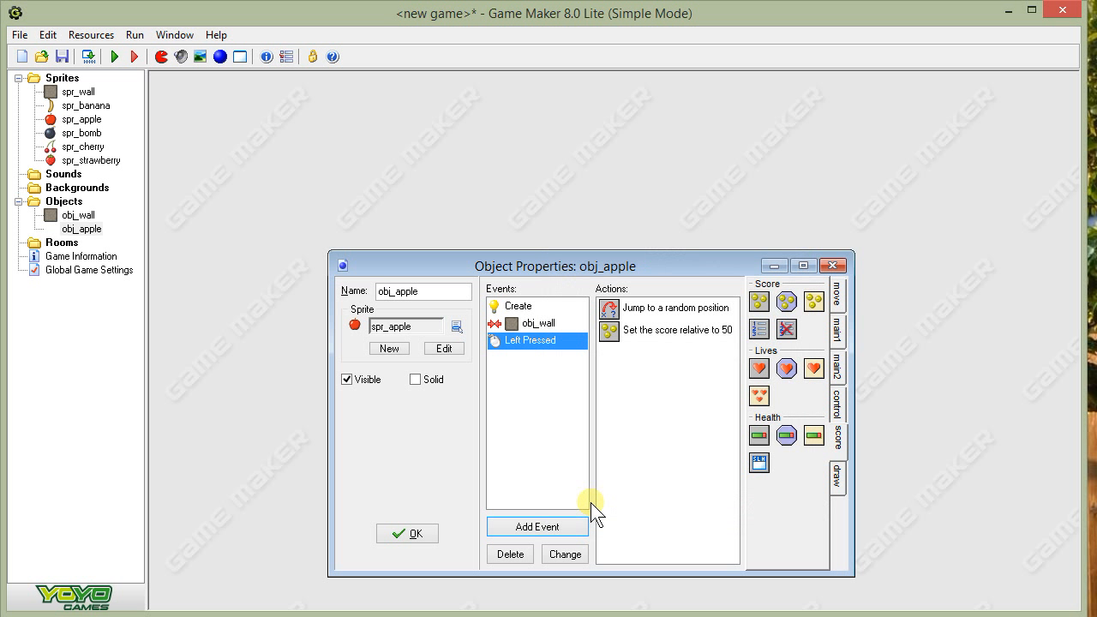
click(409, 534)
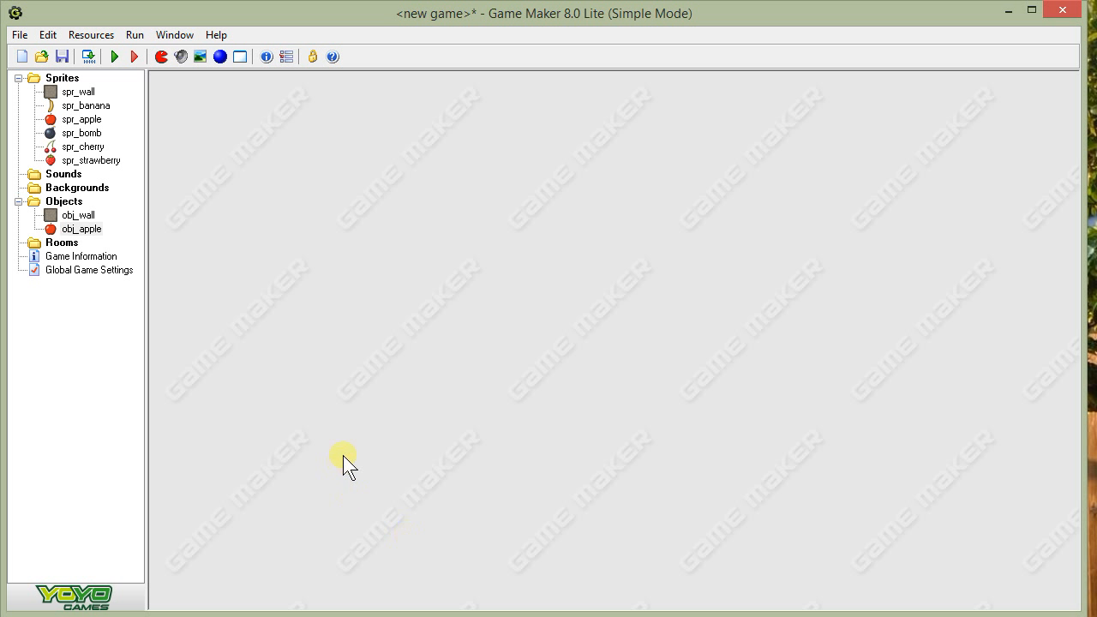
Create a room, maximize its editor and set both Snap X and Snap Y to 32
click(239, 57)
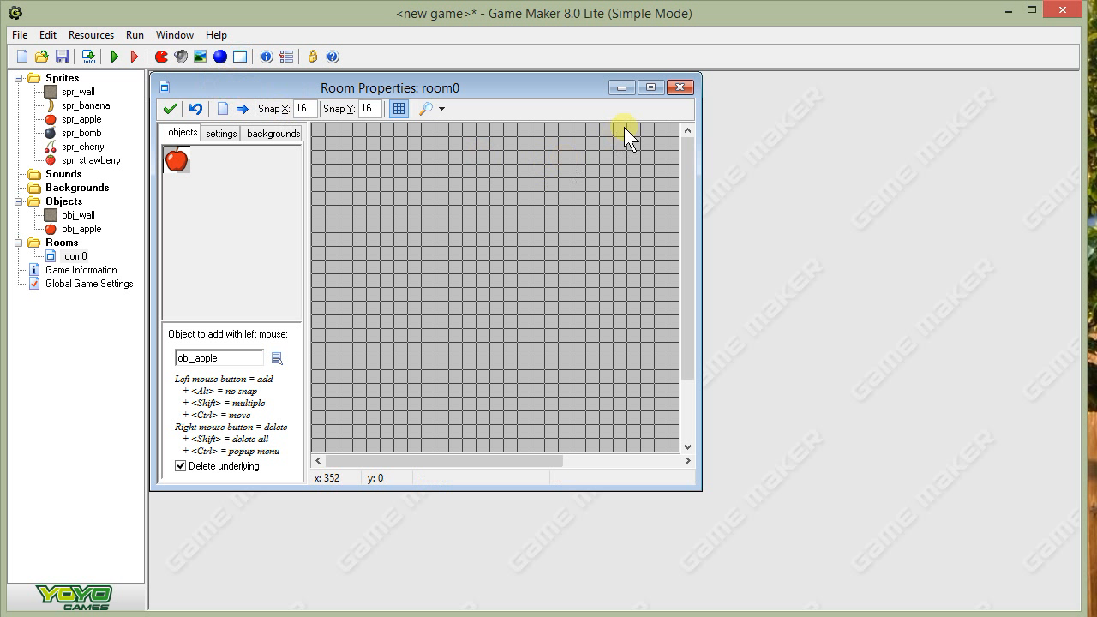
click(649, 88)
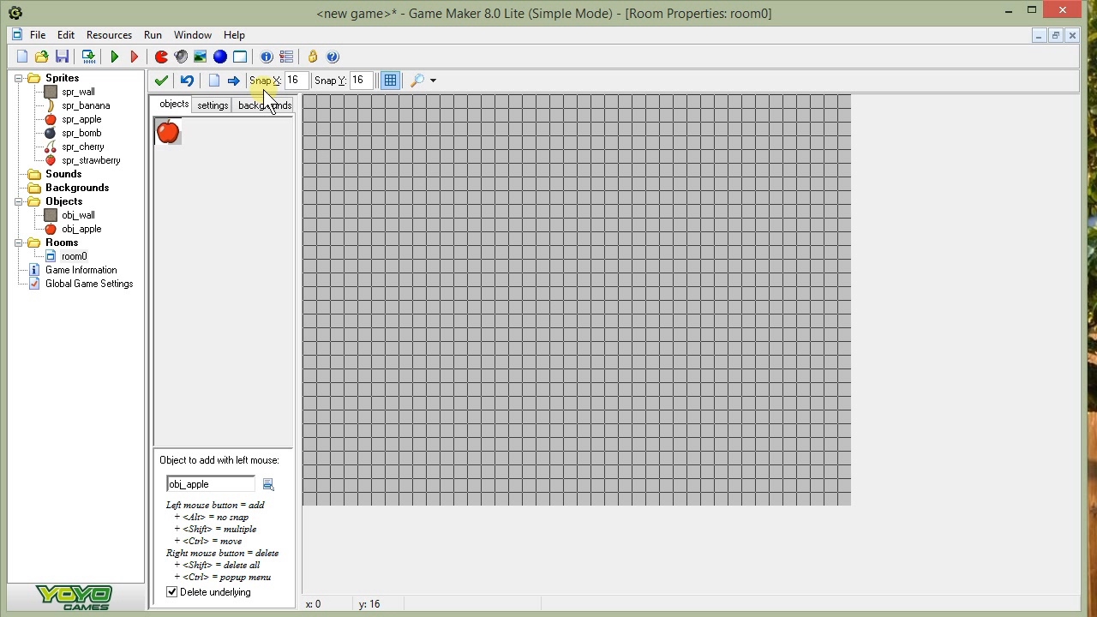
double_click(291, 79)
text(32)
double_click(360, 79)
text(32)
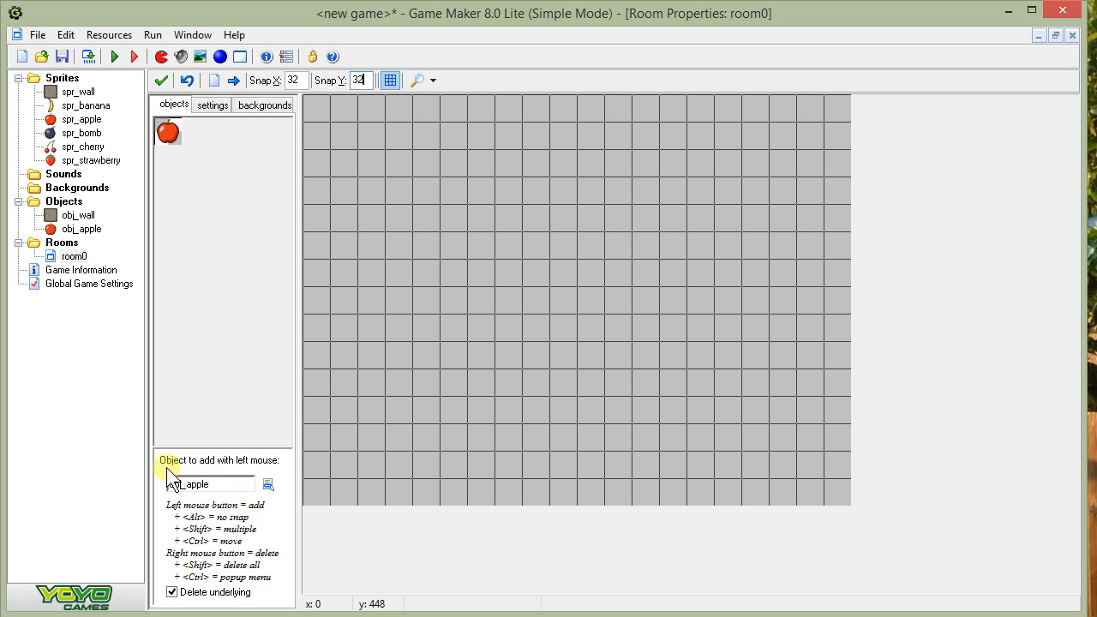
Choose obj_wall as the object to add and place five wall tiles down the room's left edge from the top-left corner
click(267, 485)
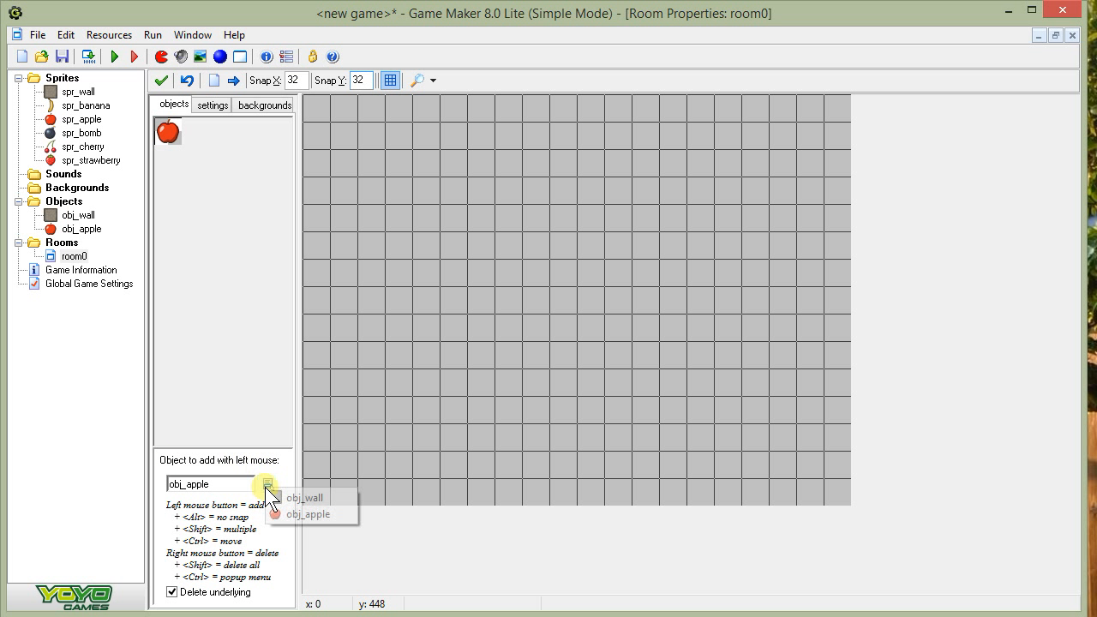
click(282, 497)
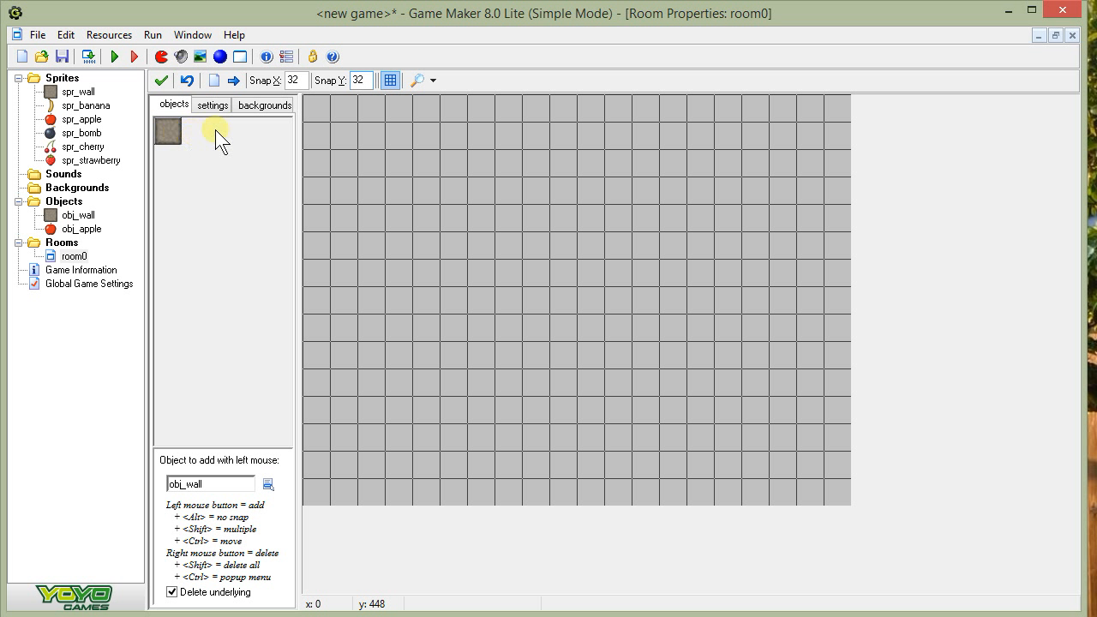
click(317, 107)
click(312, 133)
click(309, 163)
click(307, 190)
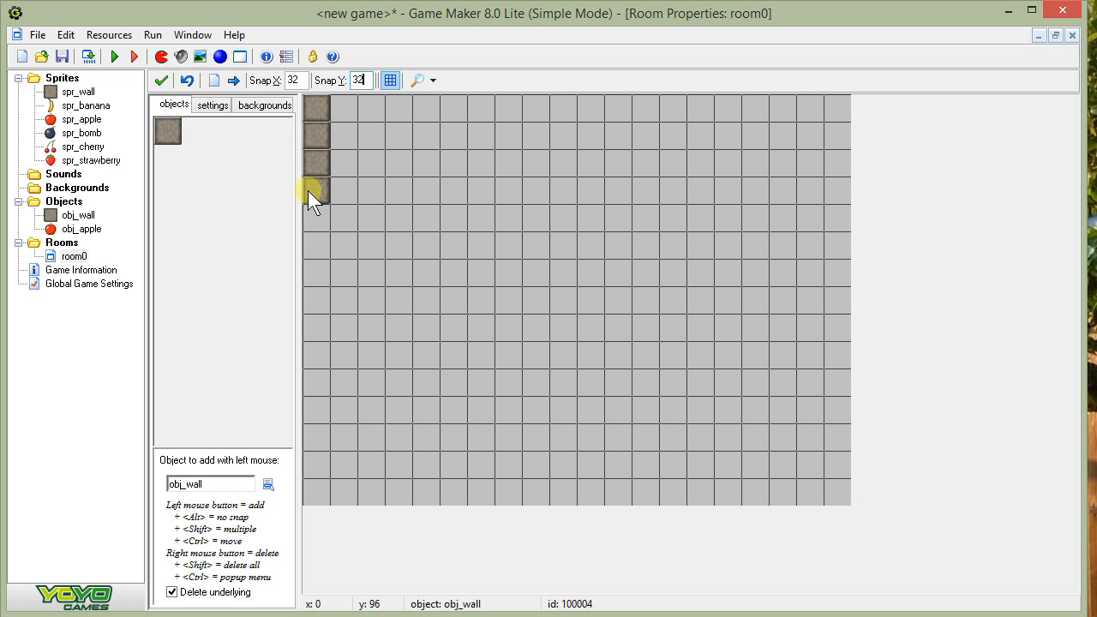
click(306, 214)
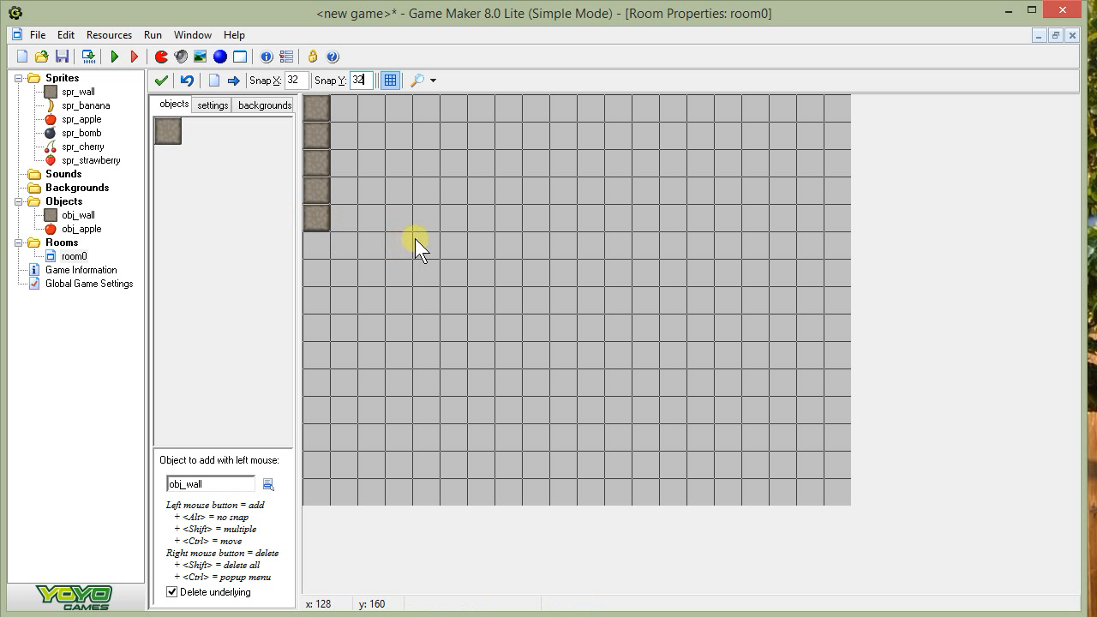
Place and delete a stray wall inside the room, and complete the one-tile border of walls around all four edges
click(413, 216)
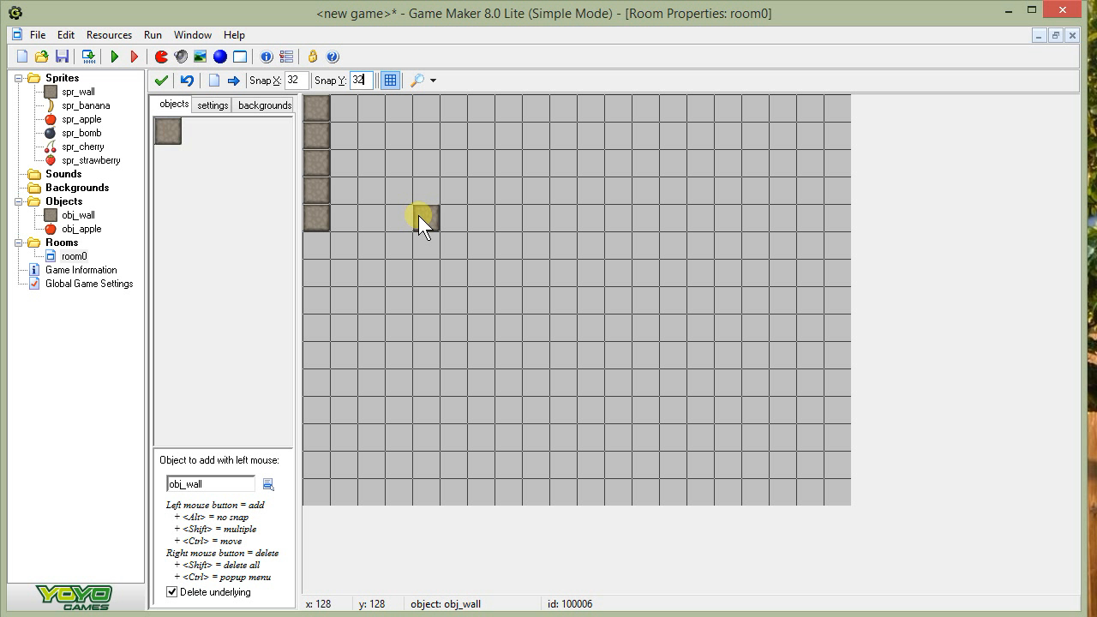
right_click(418, 215)
click(313, 249)
mouse_move(313, 254)
shift+mouse_down()
mouse_move(311, 482)
mouse_move(664, 497)
mouse_move(792, 486)
mouse_move(831, 500)
mouse_move(834, 111)
mouse_move(613, 100)
mouse_move(342, 110)
shift+mouse_up()
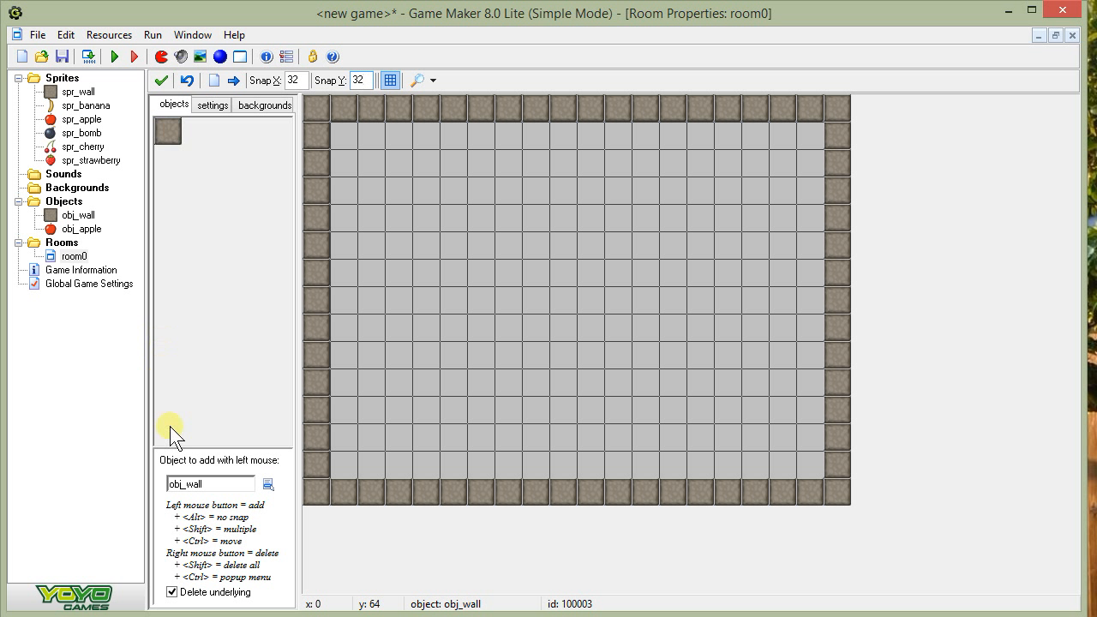
Choose obj_apple and place three apples inside the walls: one upper left, one below centre to the right, one upper right
click(264, 484)
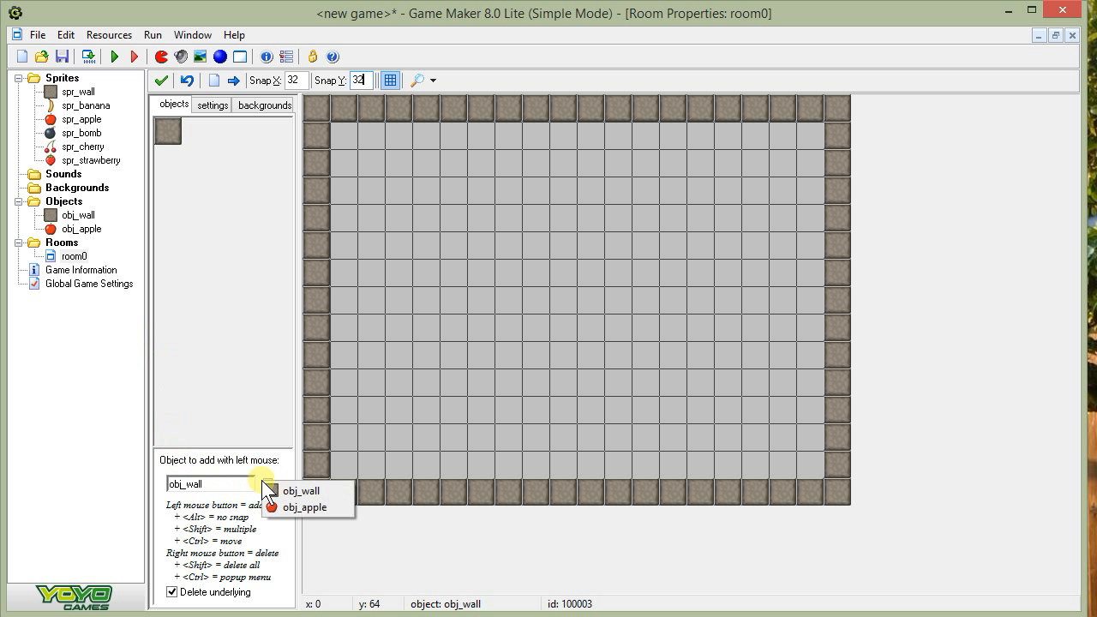
click(277, 504)
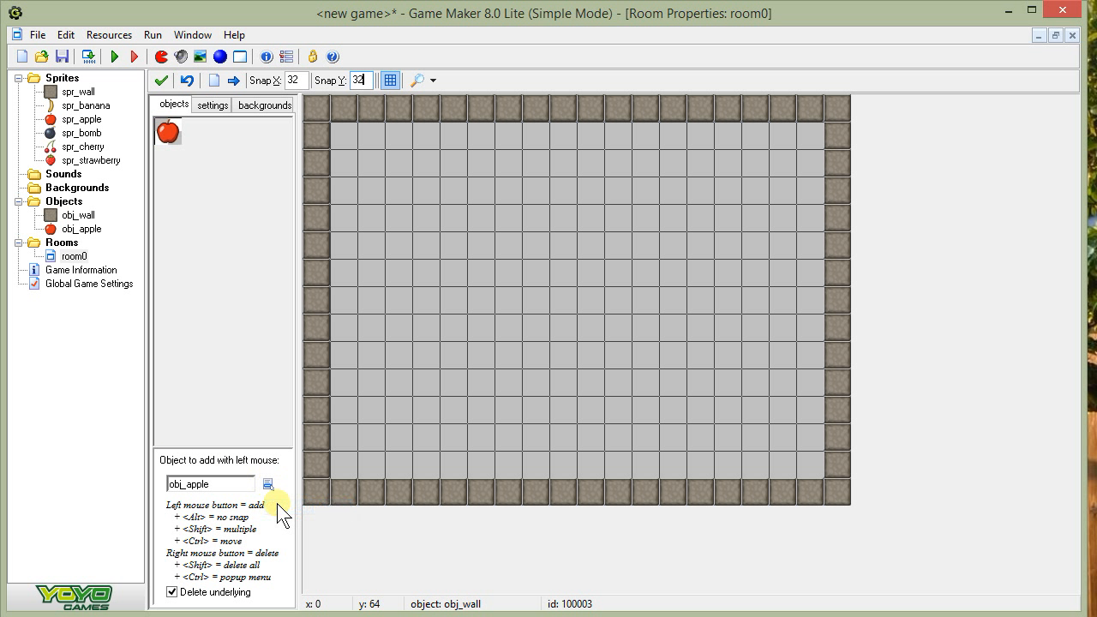
click(452, 215)
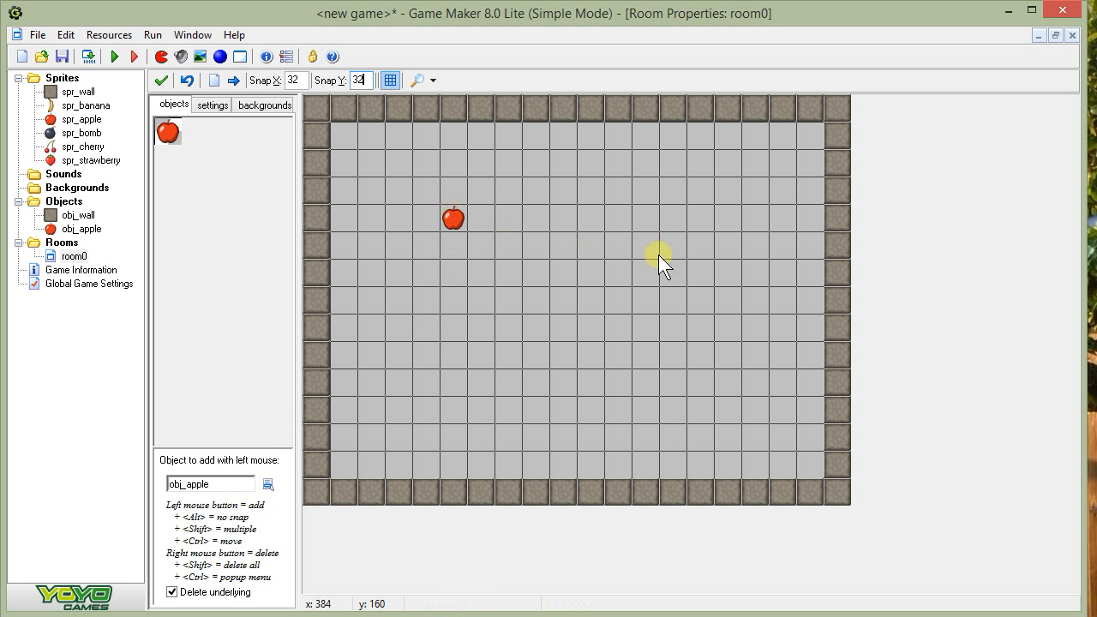
click(642, 324)
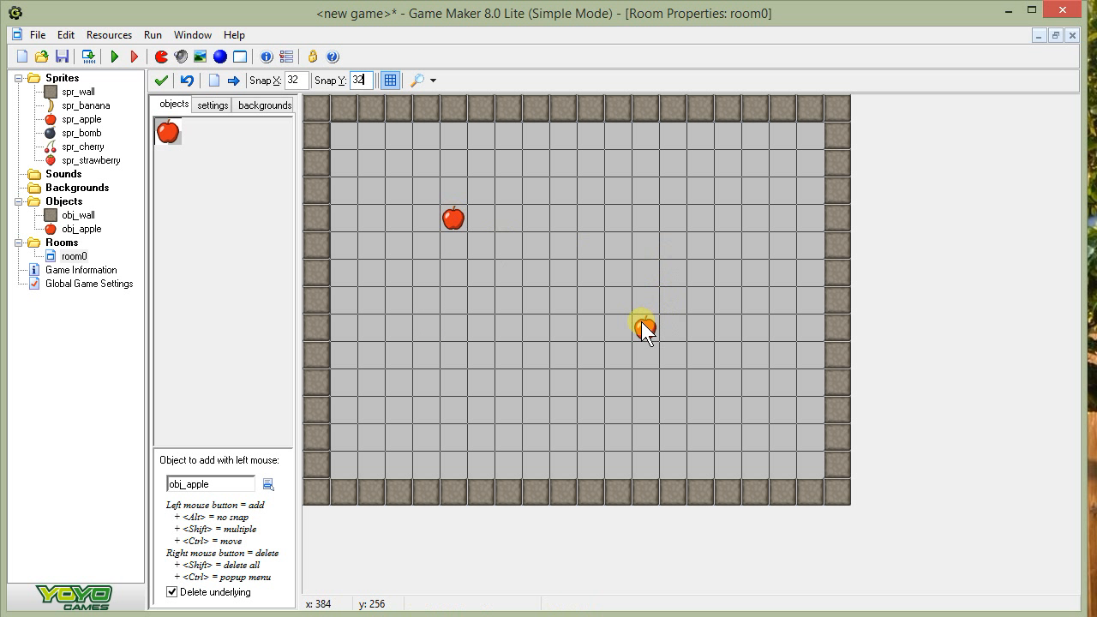
click(752, 190)
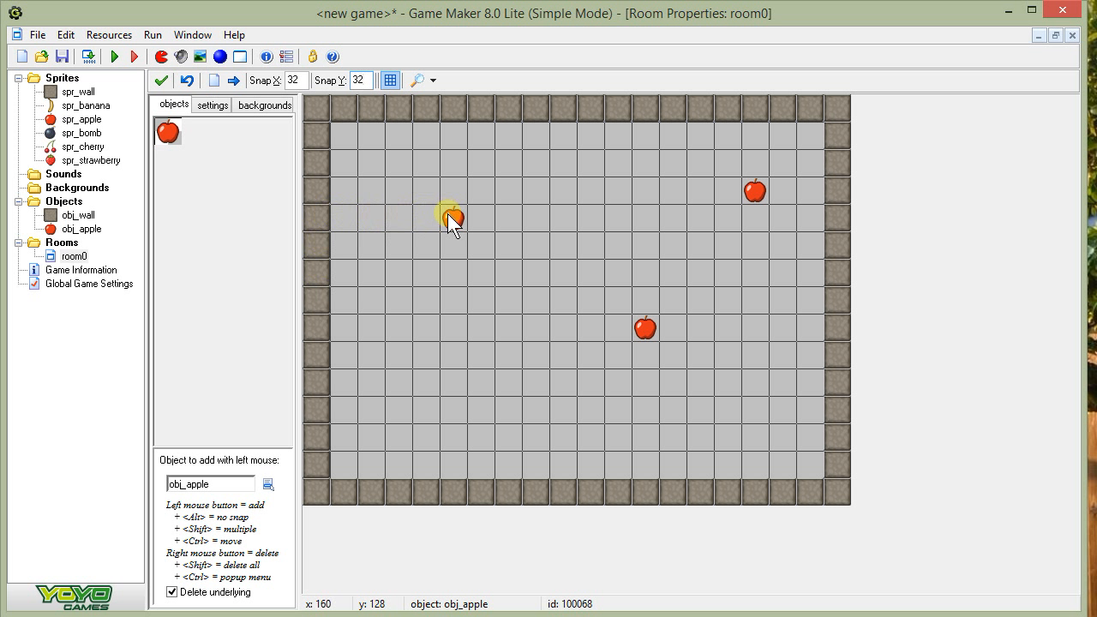
Save the game in the bn folder, naming the file with the author's full name followed by assignment1, separated by underscores
click(60, 56)
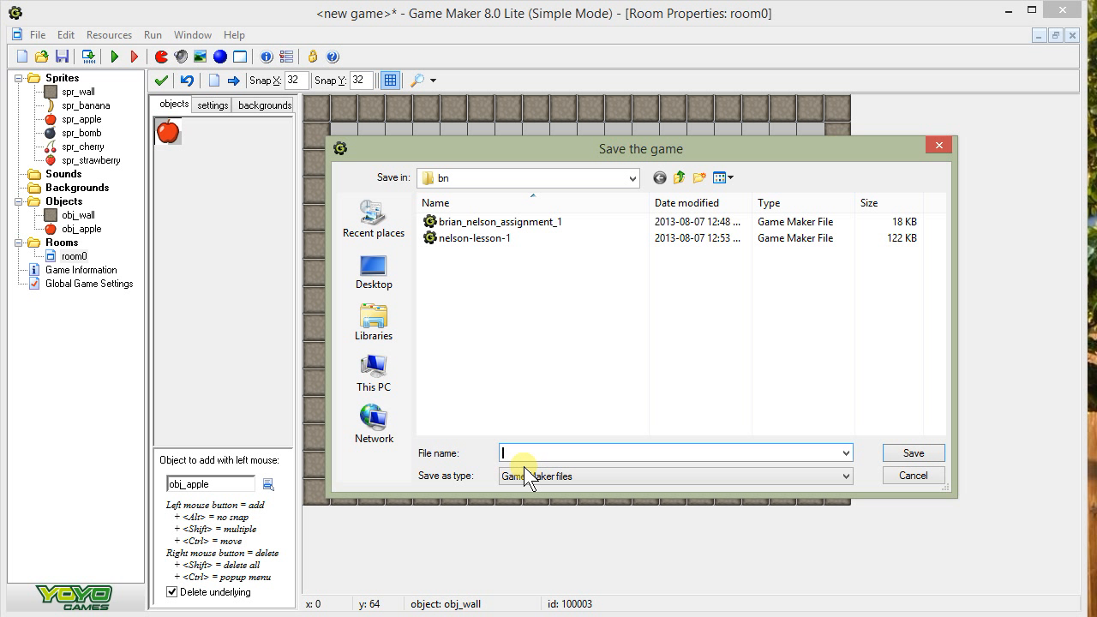
text(brian)
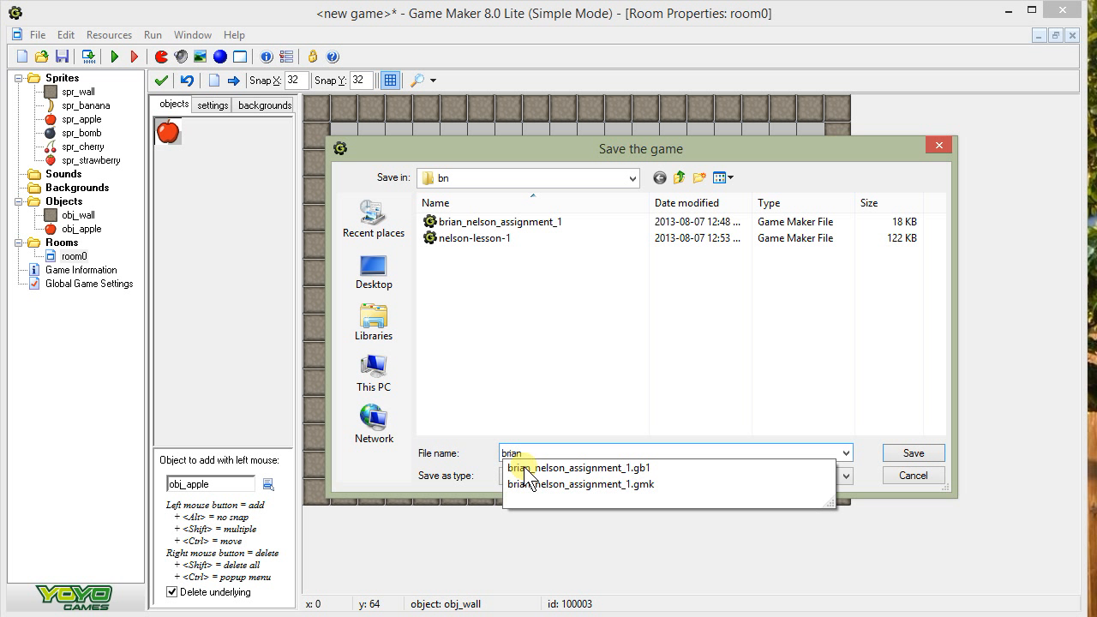
text(_nelson_assignment1)
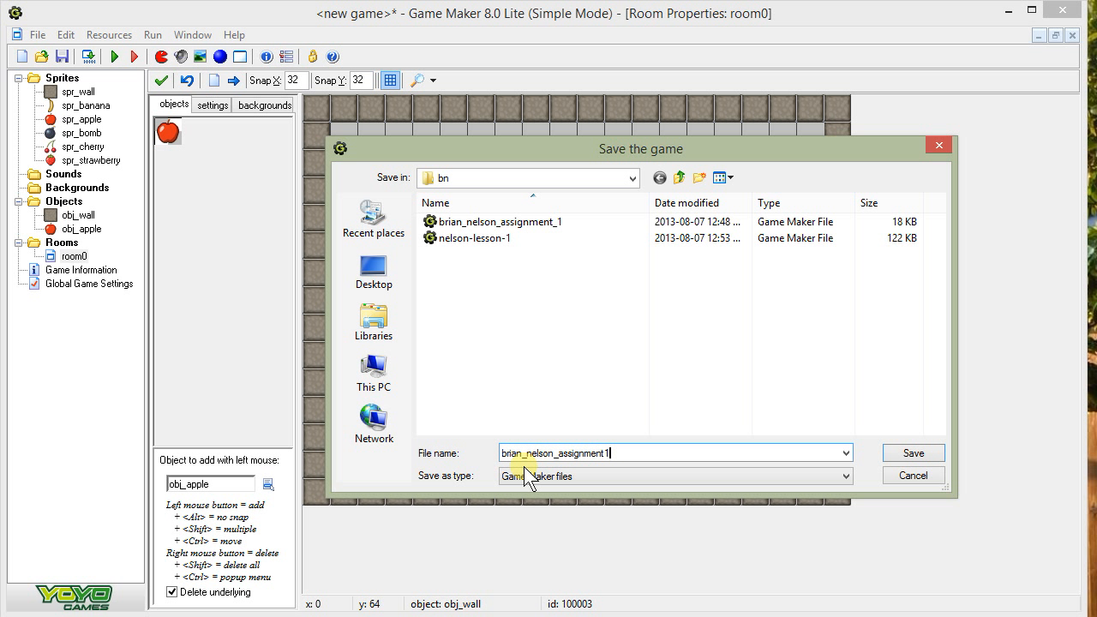
key(Return)
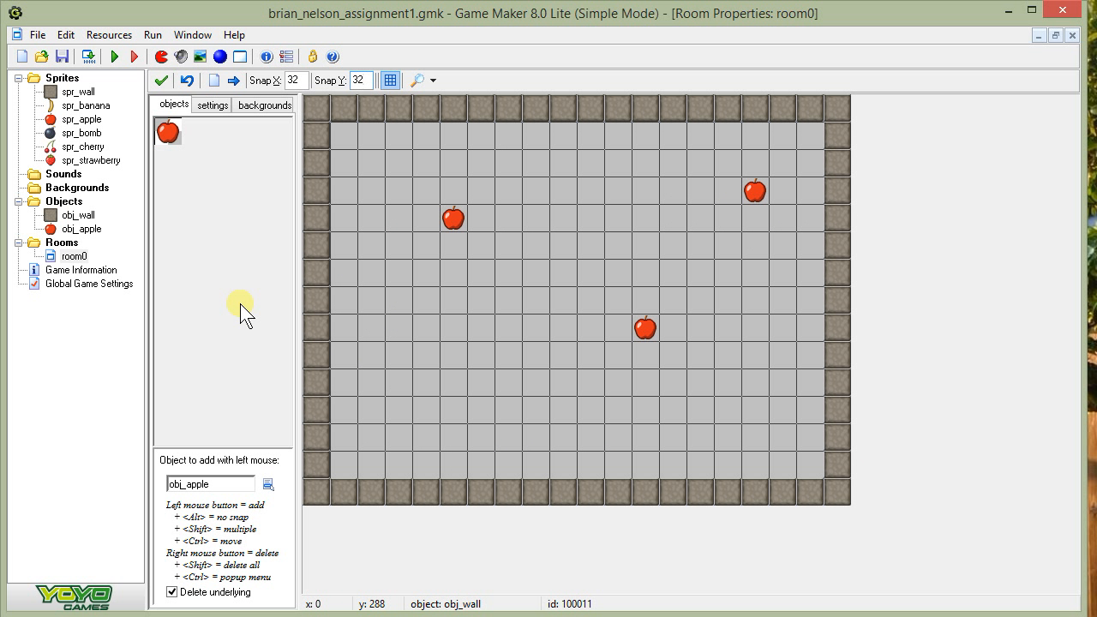
Run the game, bring its window fully into view and try clicking a moving apple
click(112, 57)
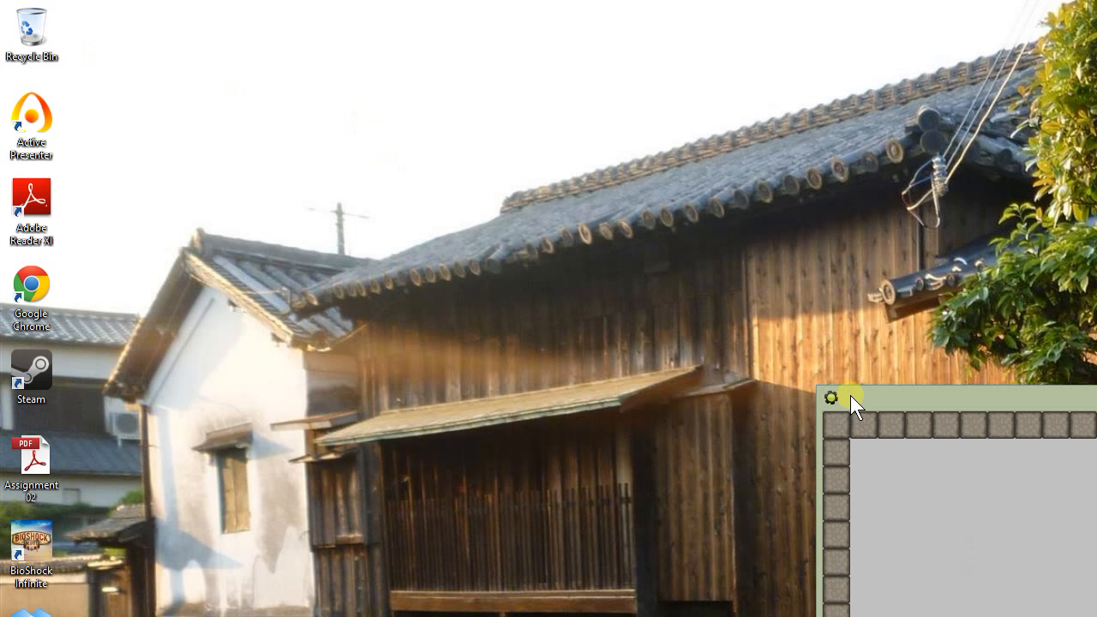
drag(851, 395, 333, 93)
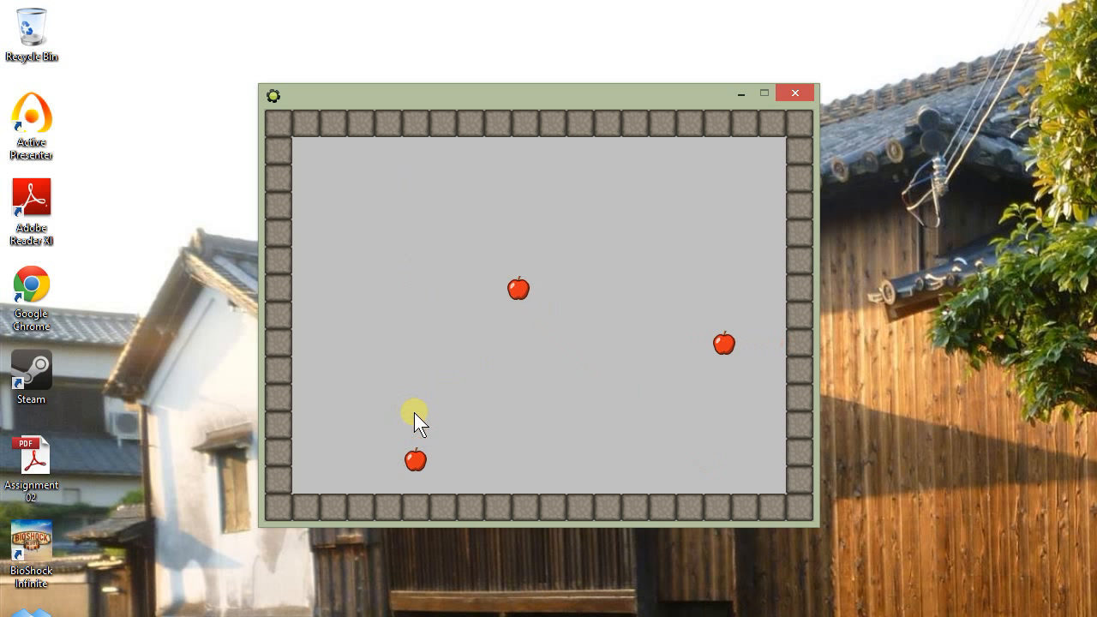
click(421, 200)
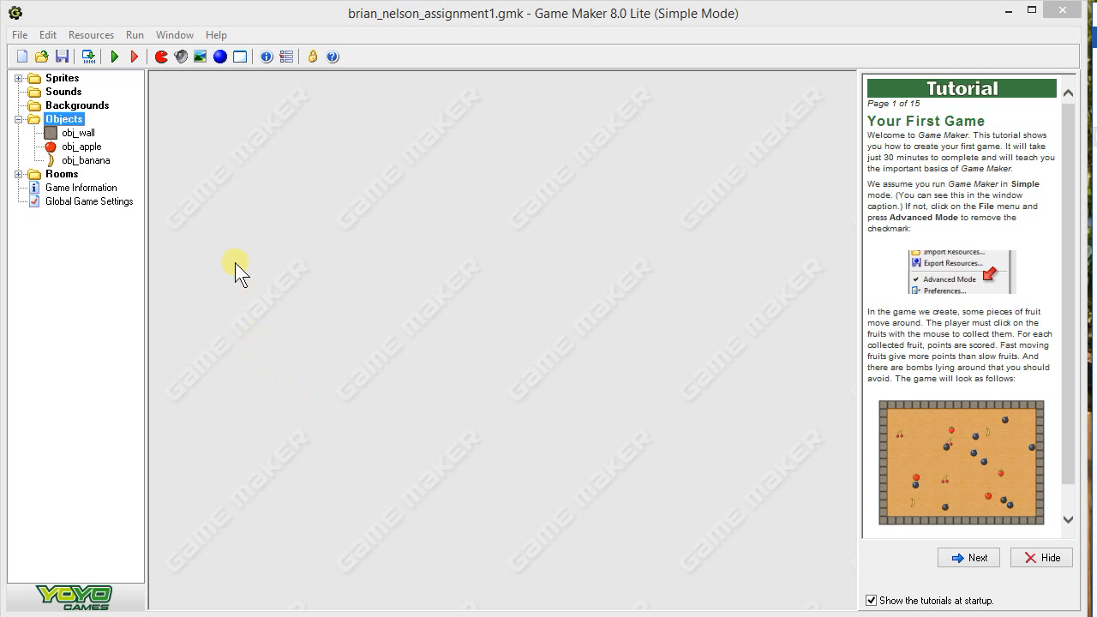
Create a background resource and load the wood image from the Tutorial1 folder into it
click(200, 56)
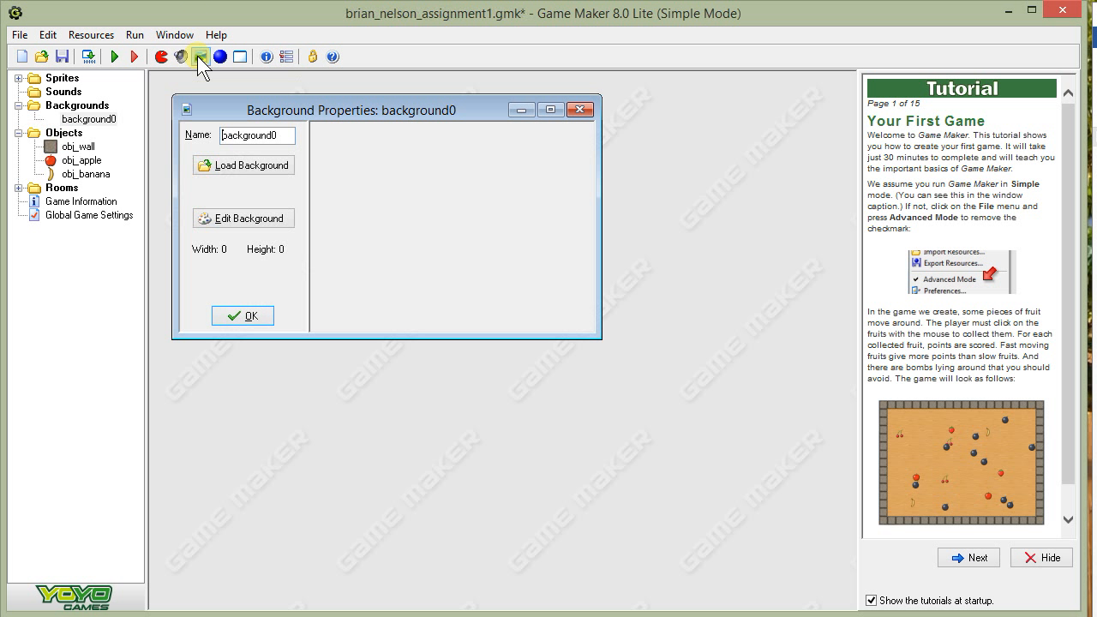
click(226, 165)
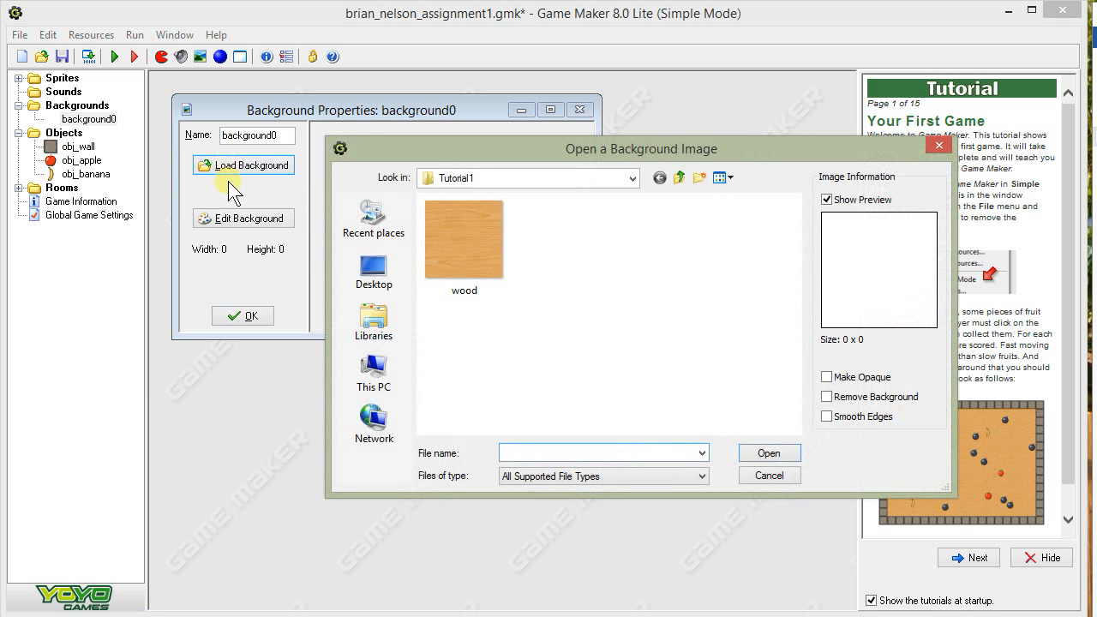
click(635, 177)
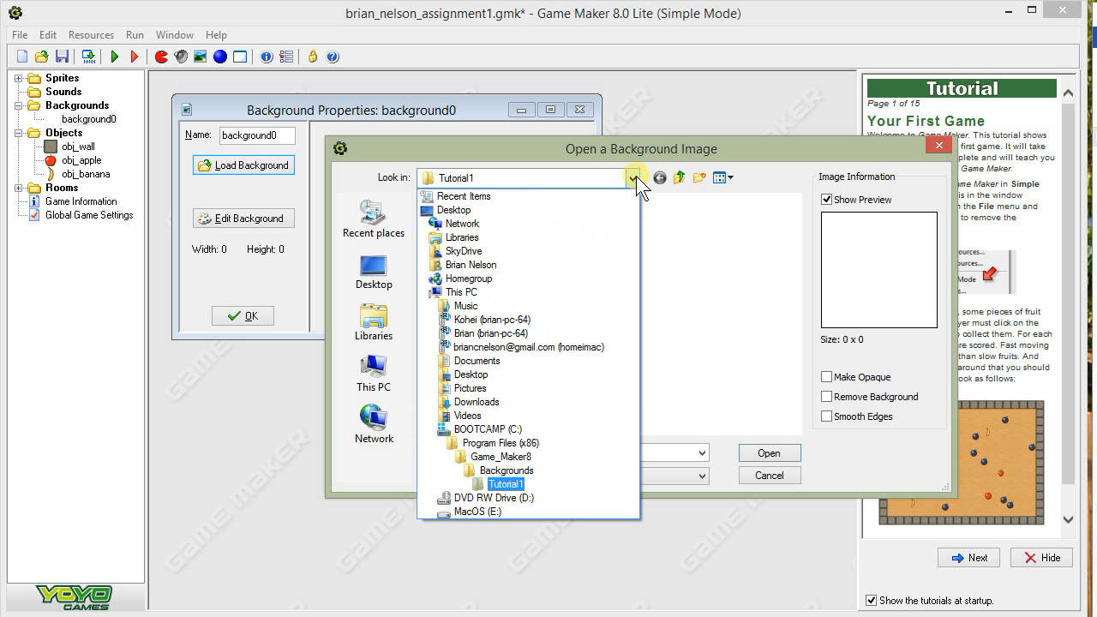
click(581, 486)
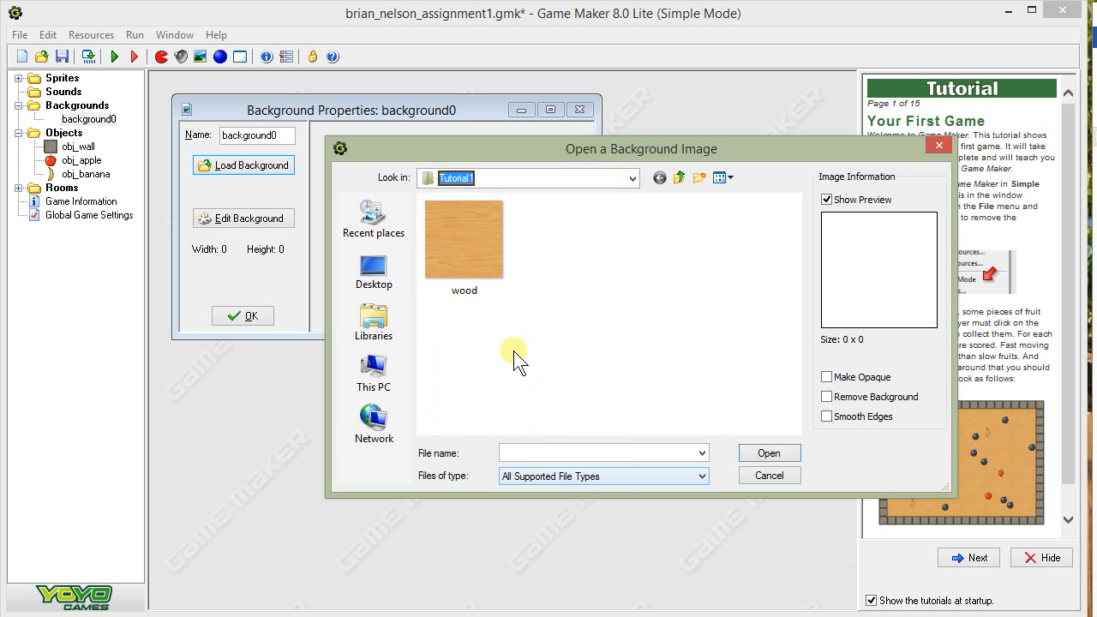
click(445, 240)
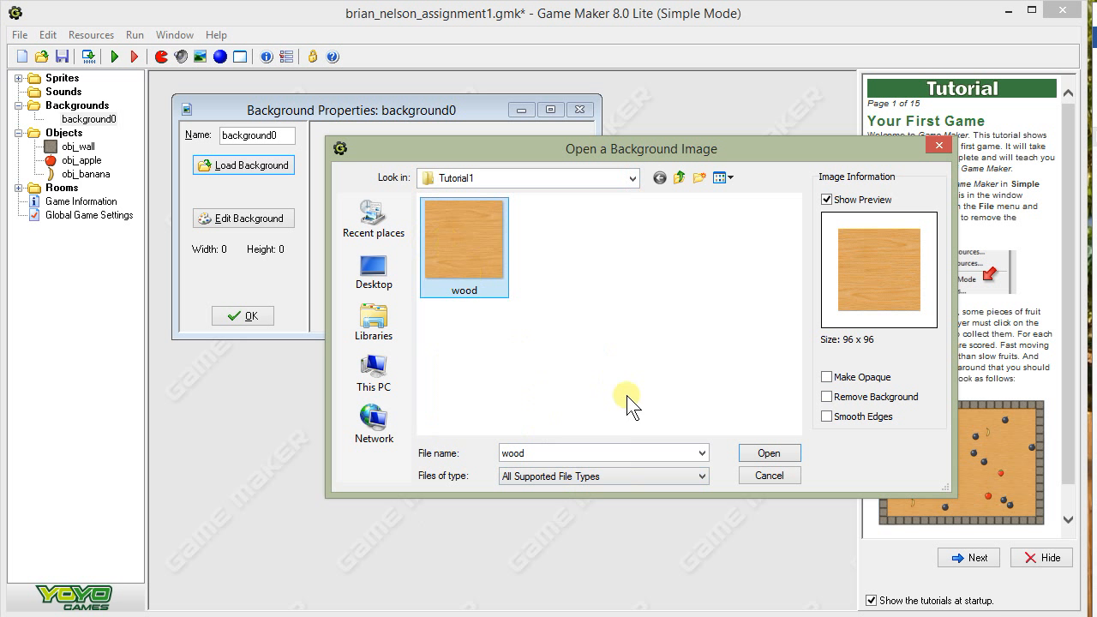
click(755, 456)
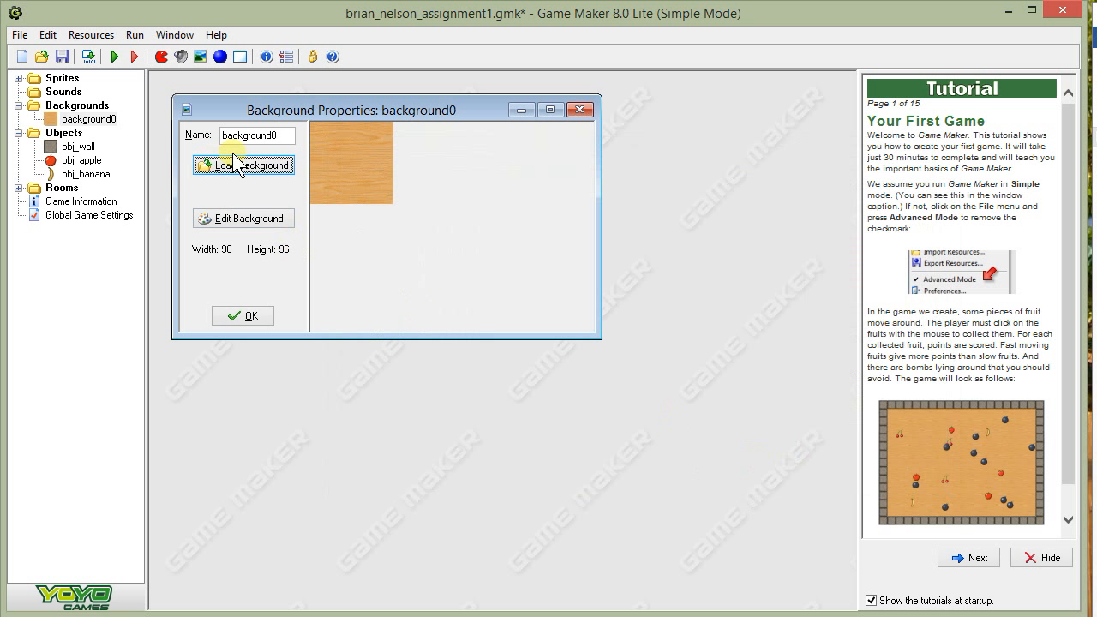
Name the new background back_wood and accept its properties
drag(287, 135, 175, 135)
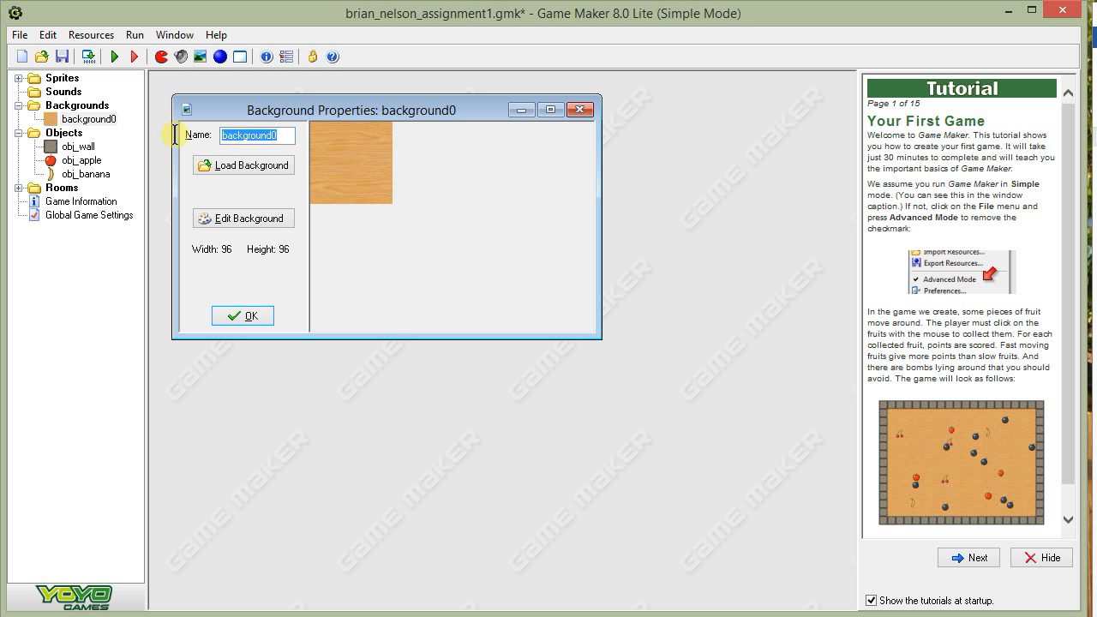
text(b)
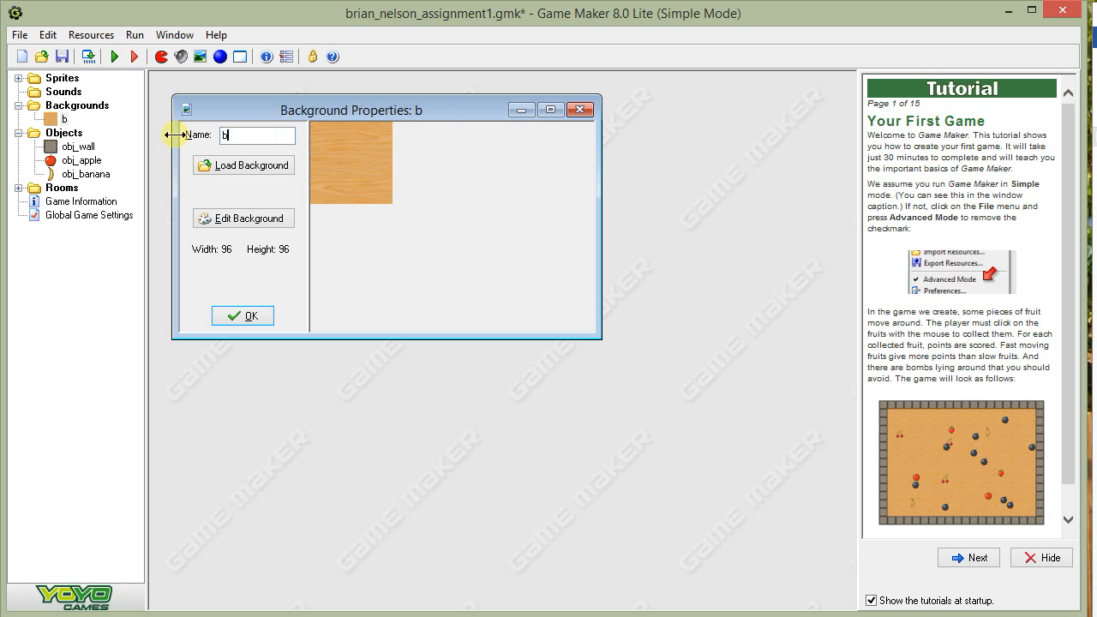
text(ack_wood)
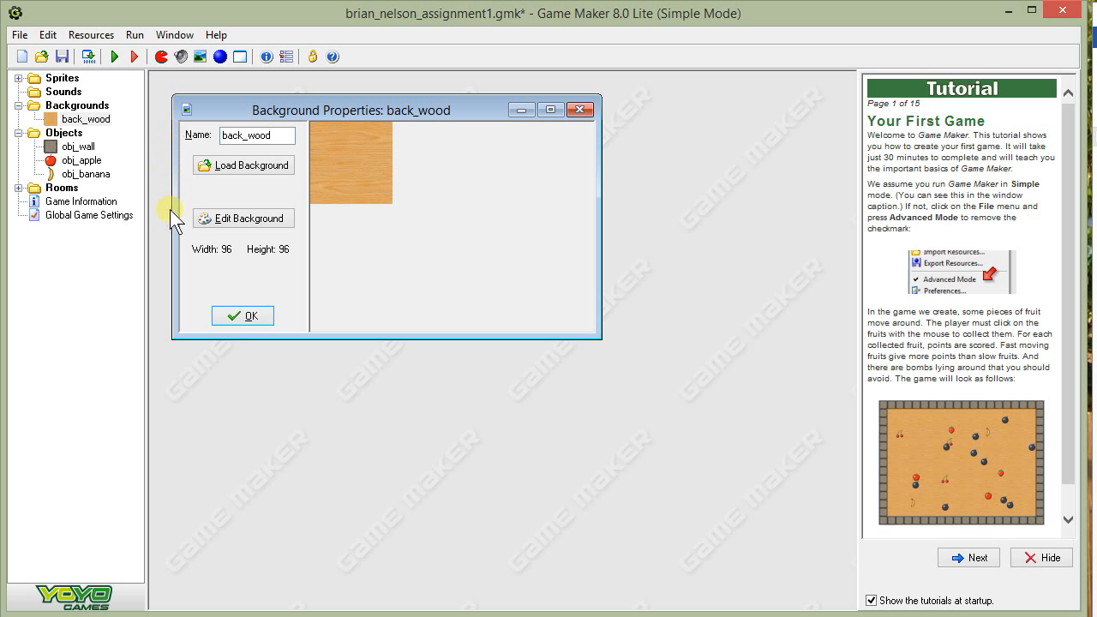
click(232, 316)
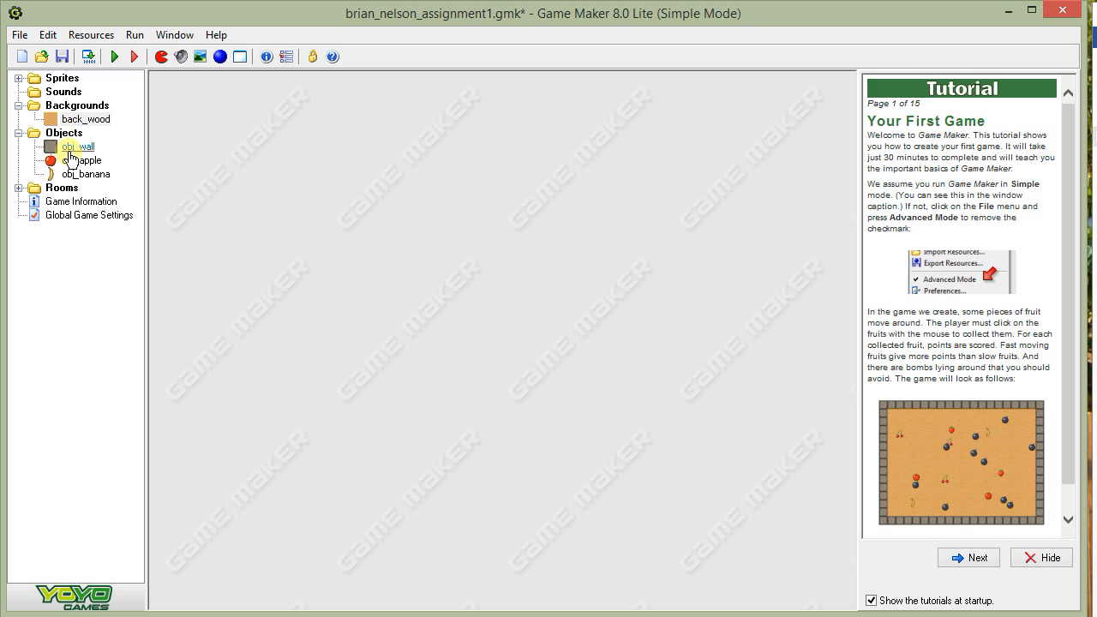
Open room0 with its editor maximized and the tutorial hidden, and assign back_wood as Background 0
click(18, 187)
click(68, 204)
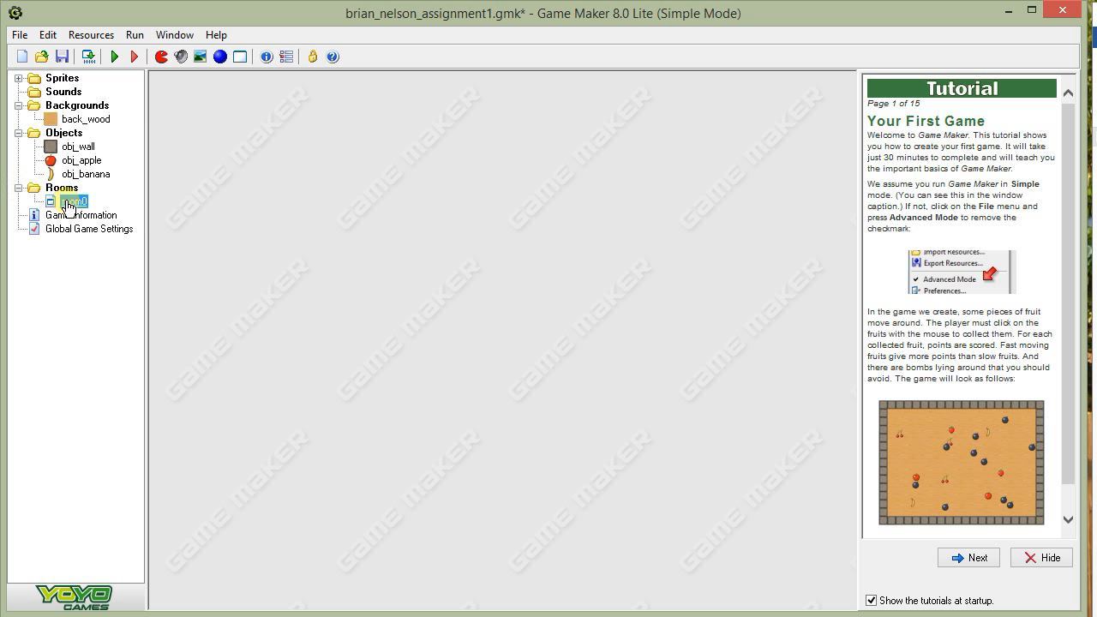
double_click(67, 203)
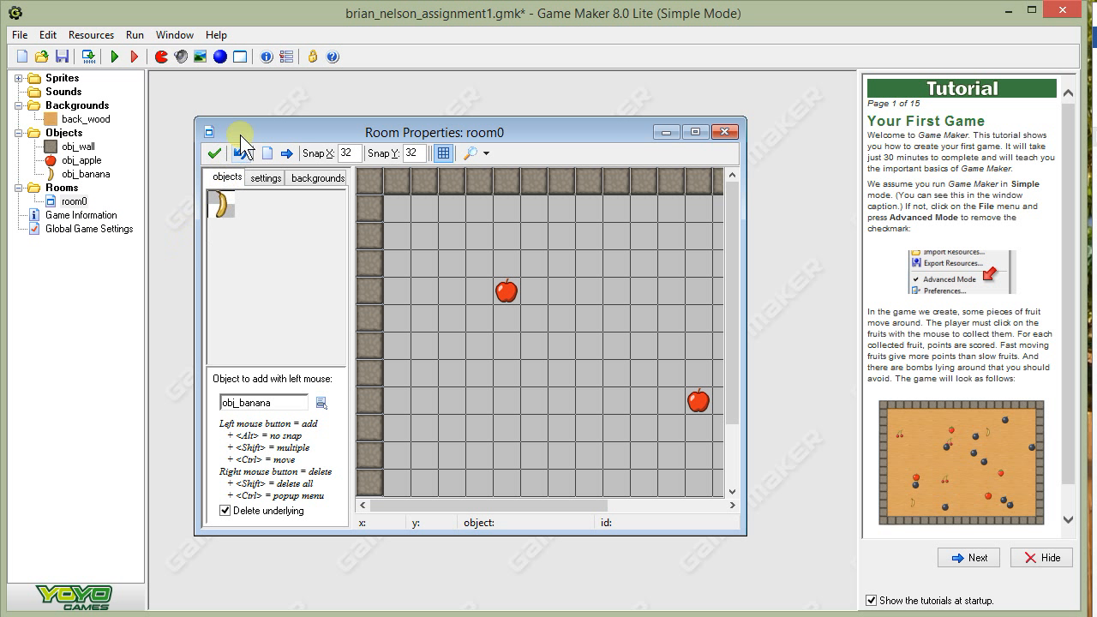
click(693, 132)
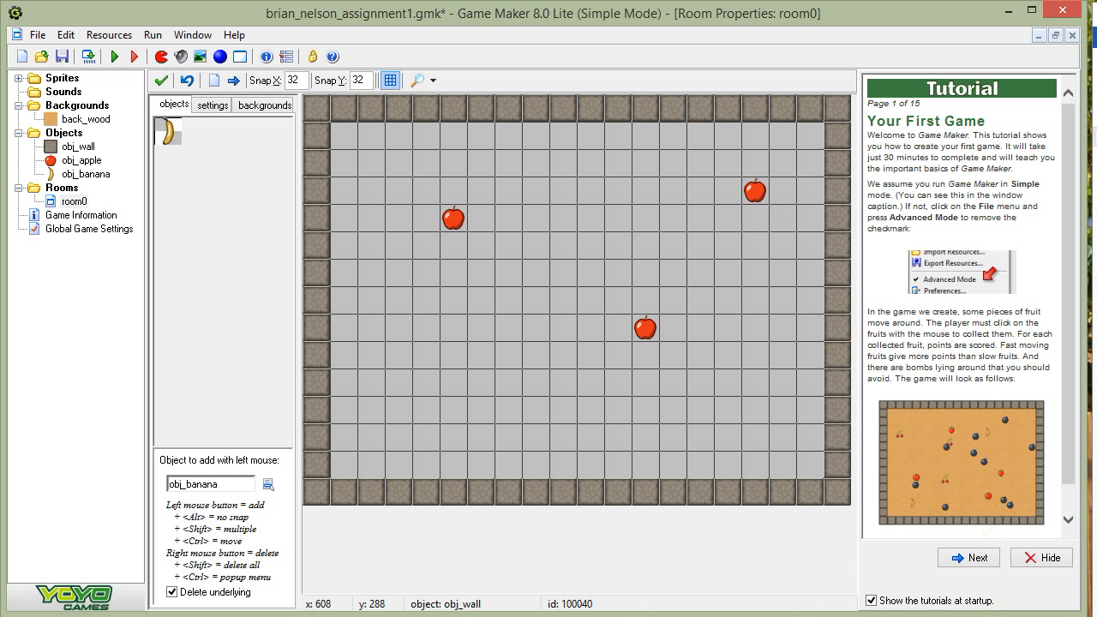
click(1051, 557)
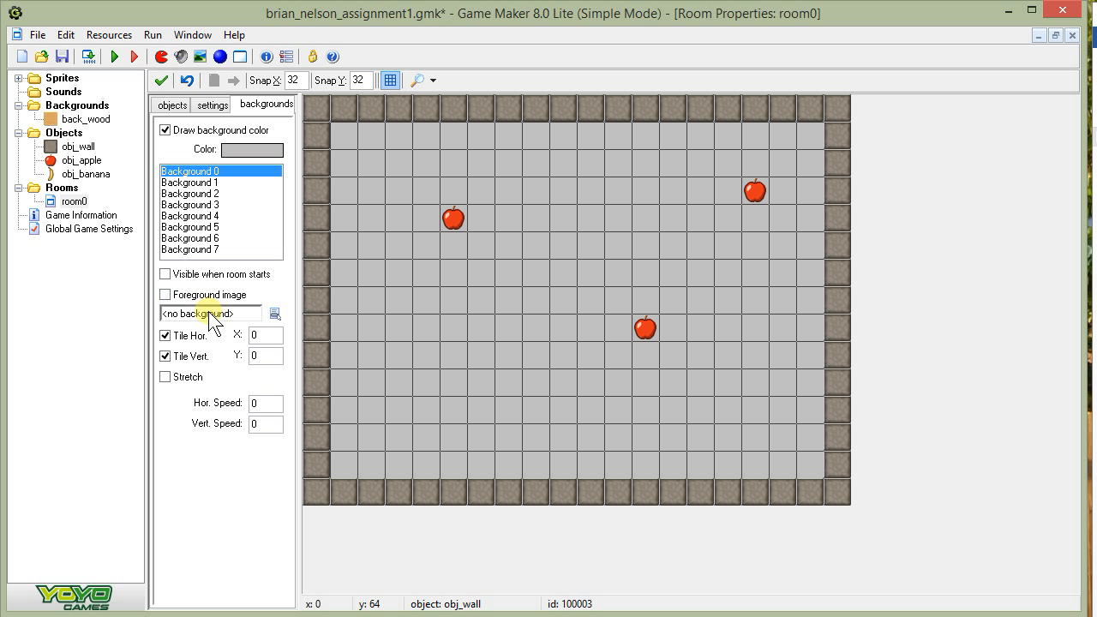
click(270, 316)
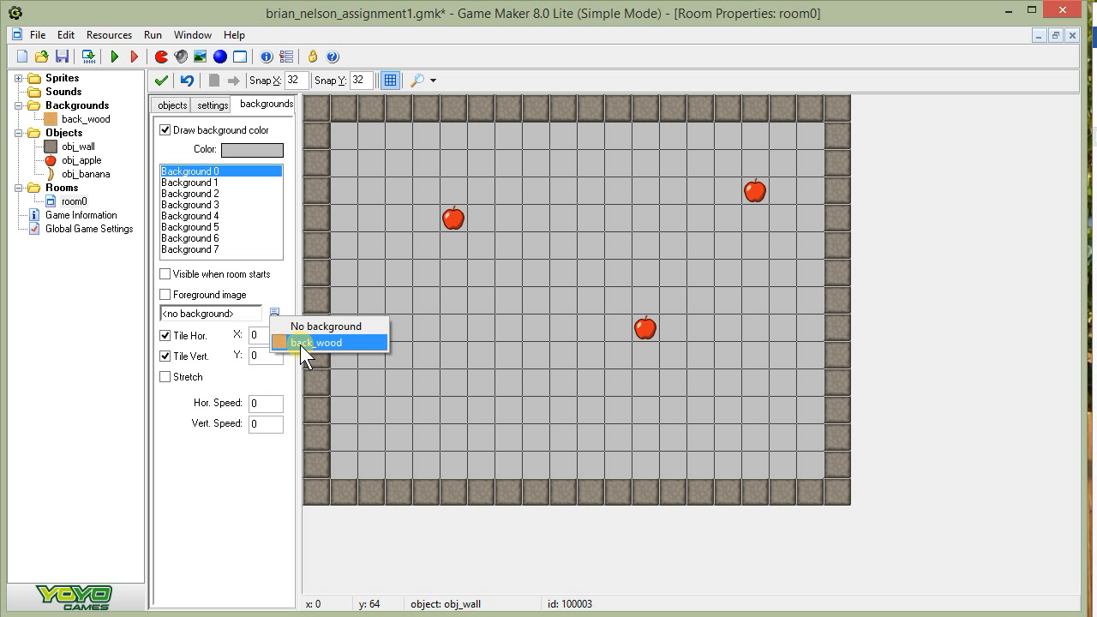
click(300, 344)
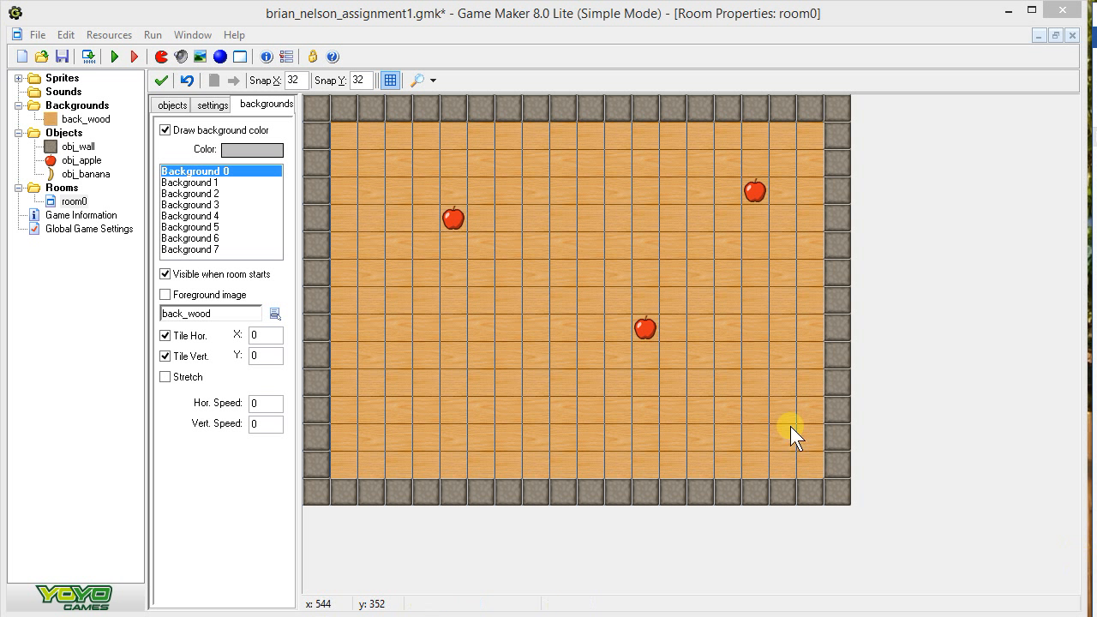
Create a sound resource and load the click file from the Tutorial1 sounds folder into it
click(180, 56)
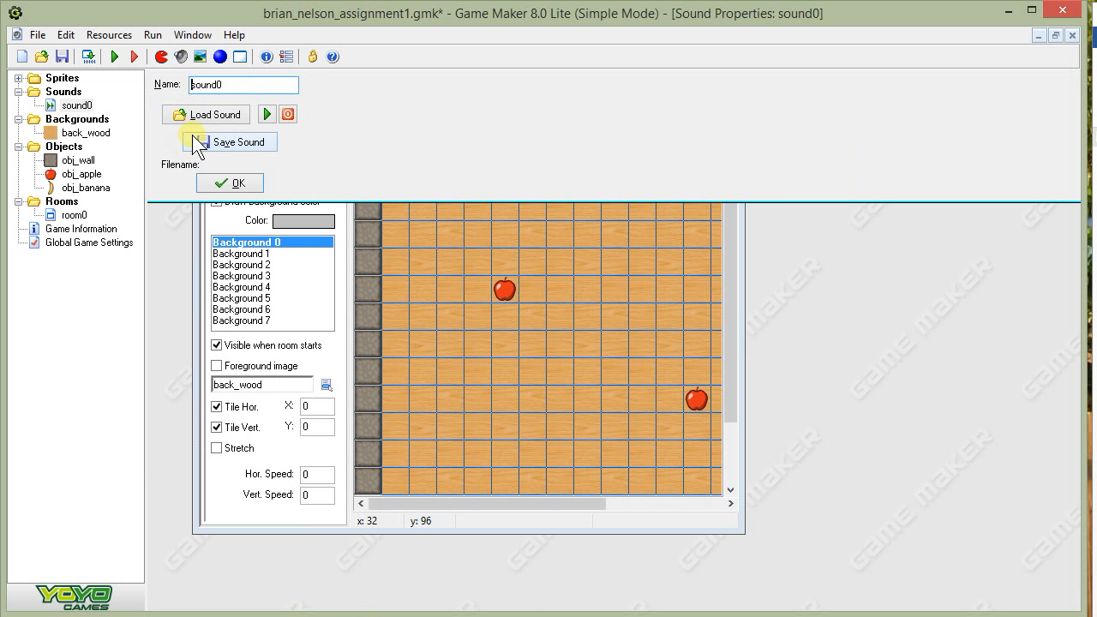
click(225, 117)
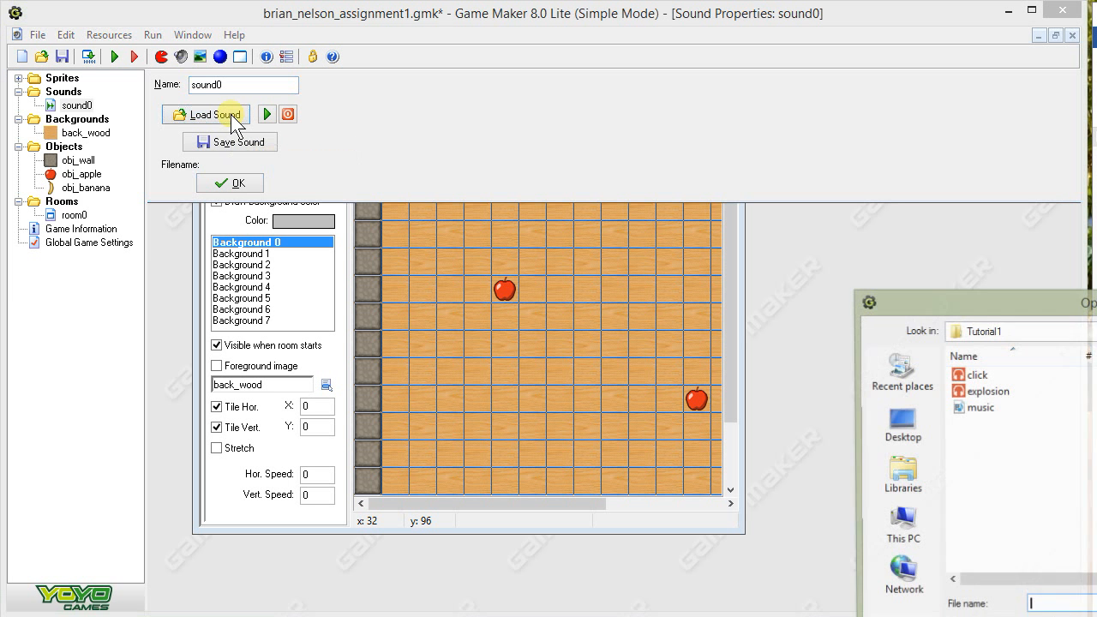
drag(1048, 306, 725, 208)
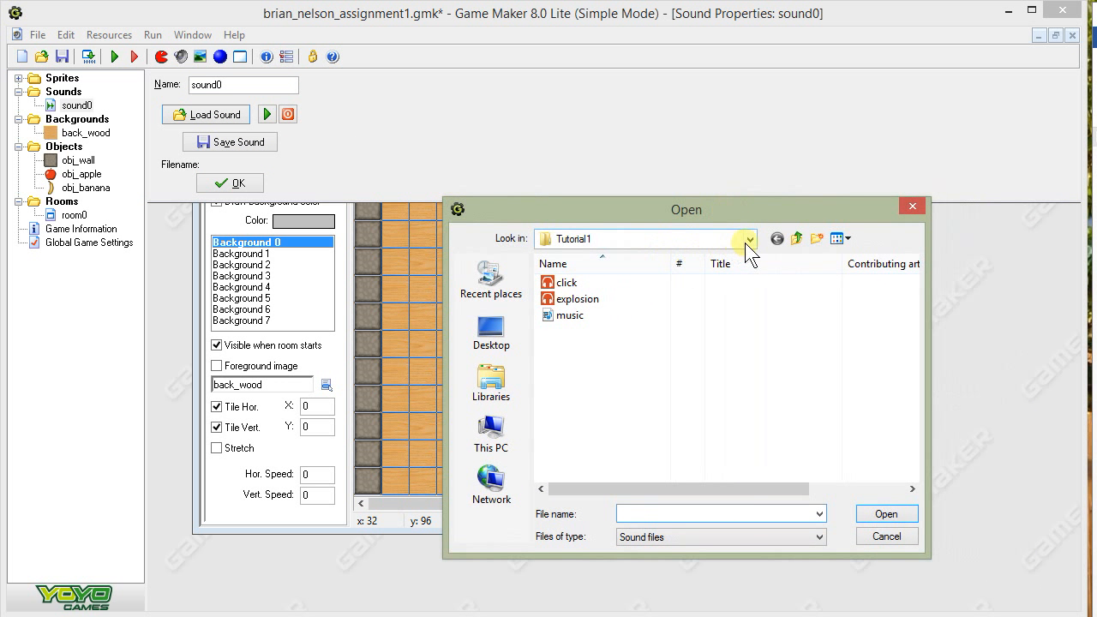
click(748, 240)
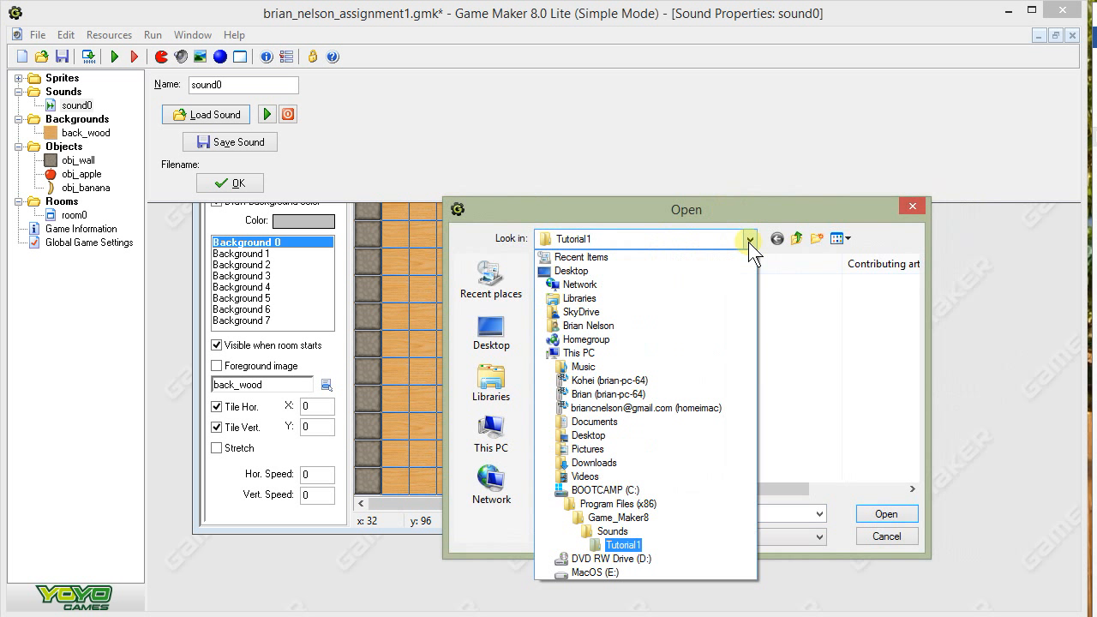
click(665, 550)
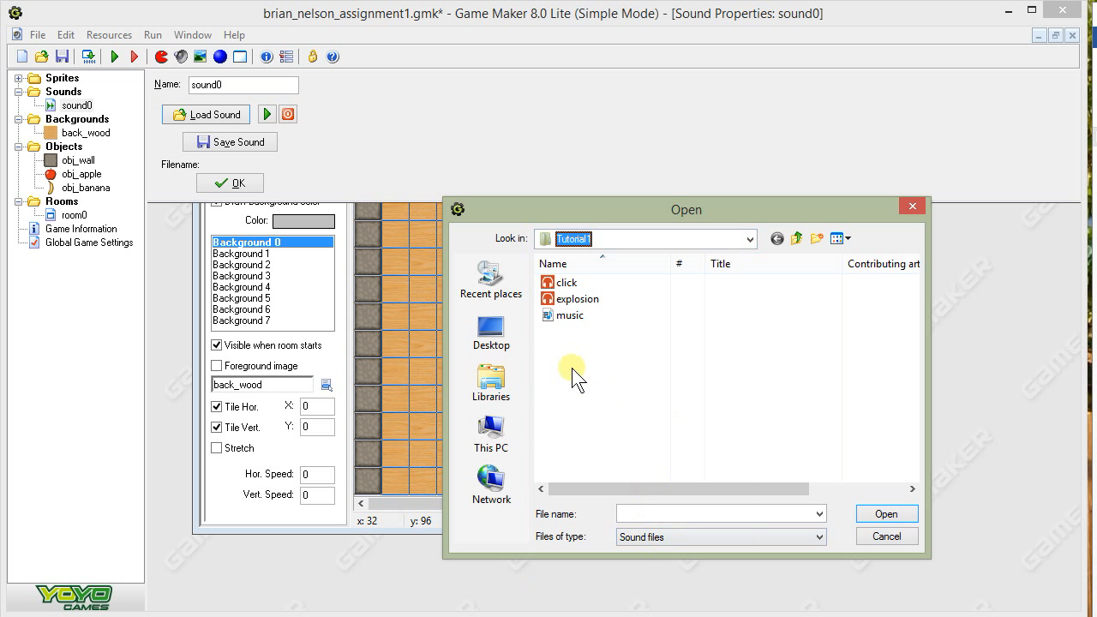
click(565, 284)
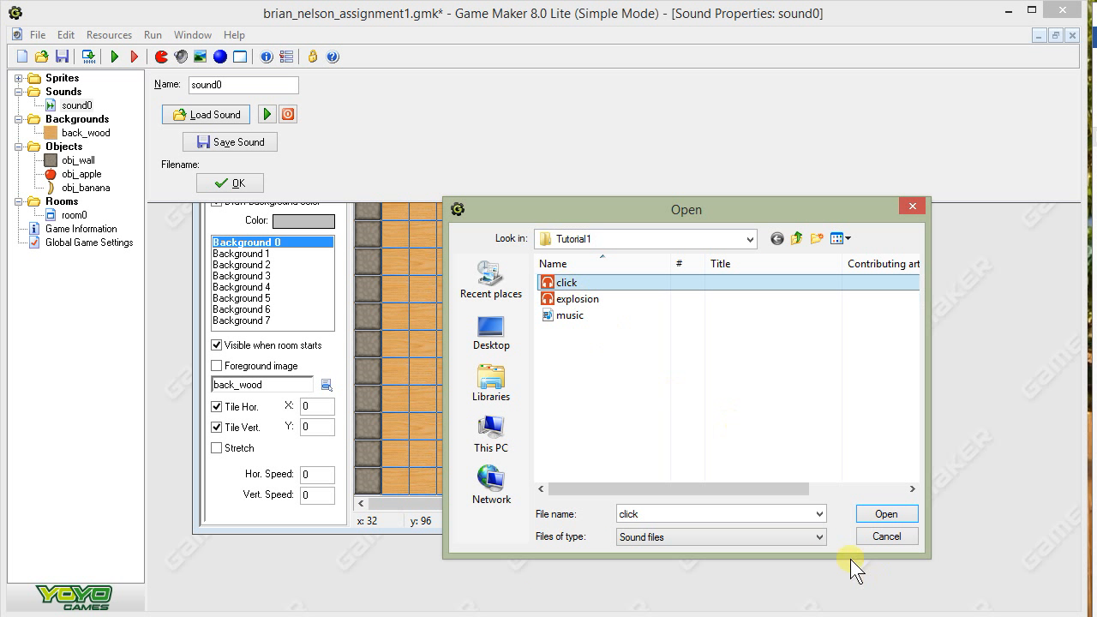
click(888, 514)
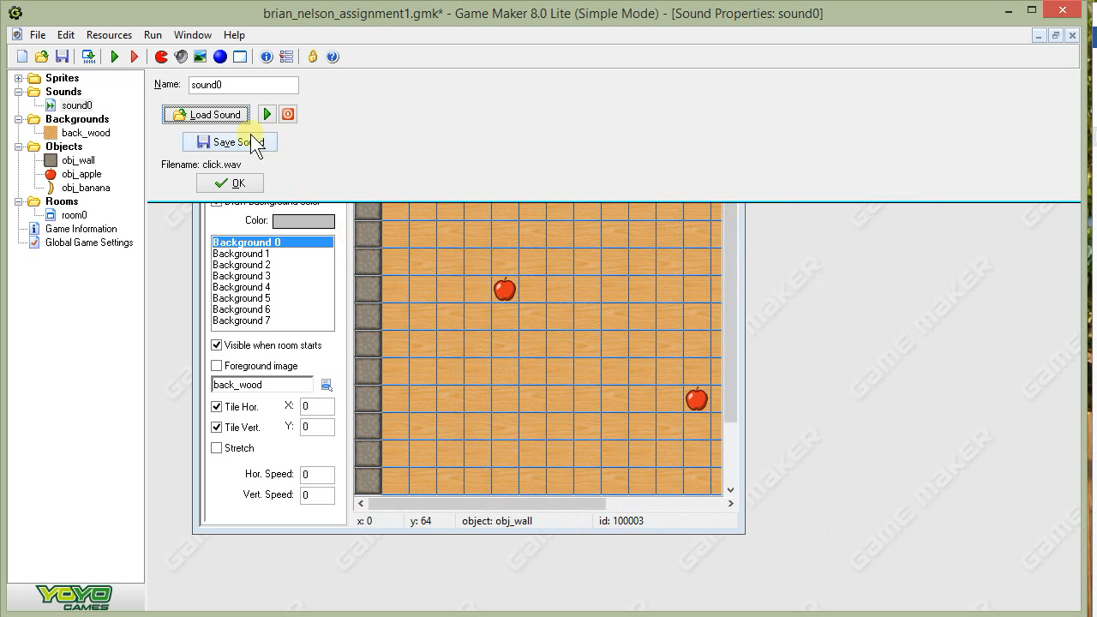
Name the new sound snd_click and accept its properties
double_click(197, 84)
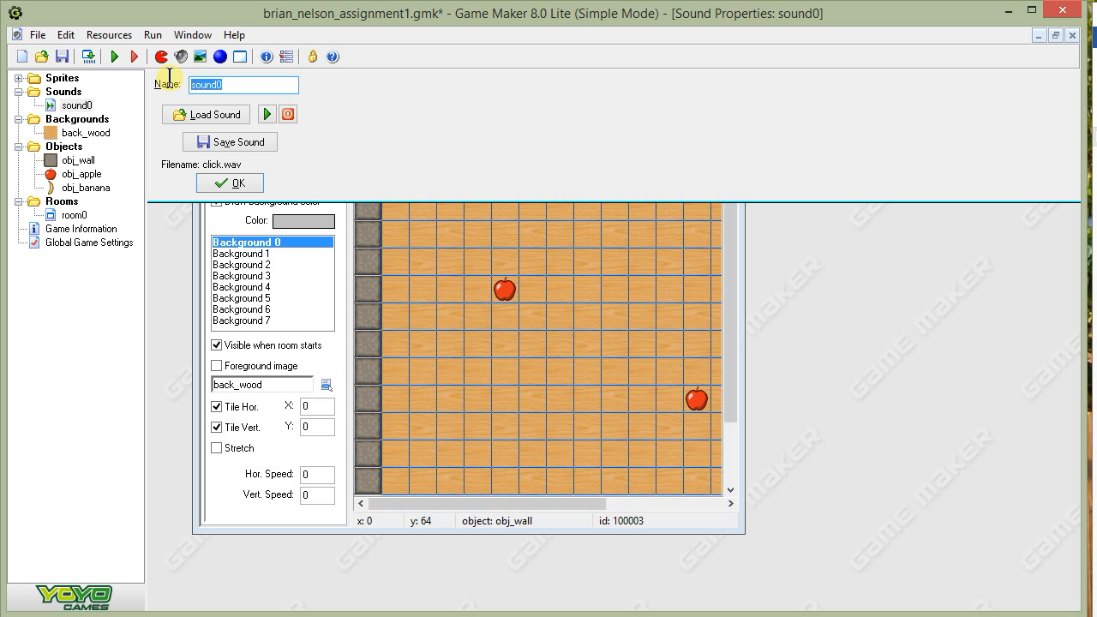
text(snd)
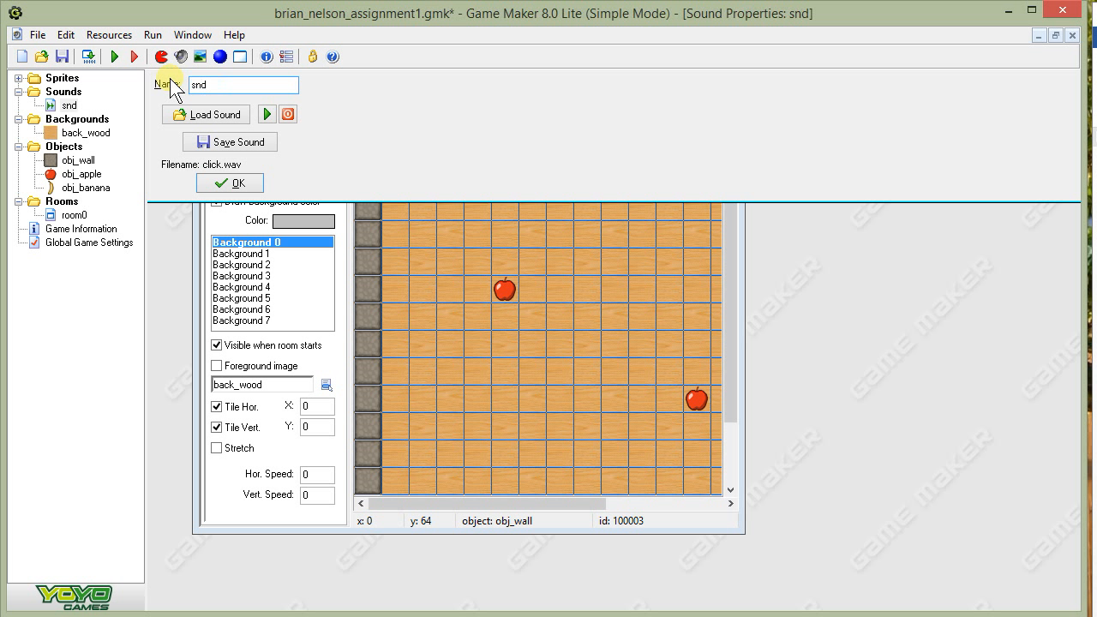
text(_click)
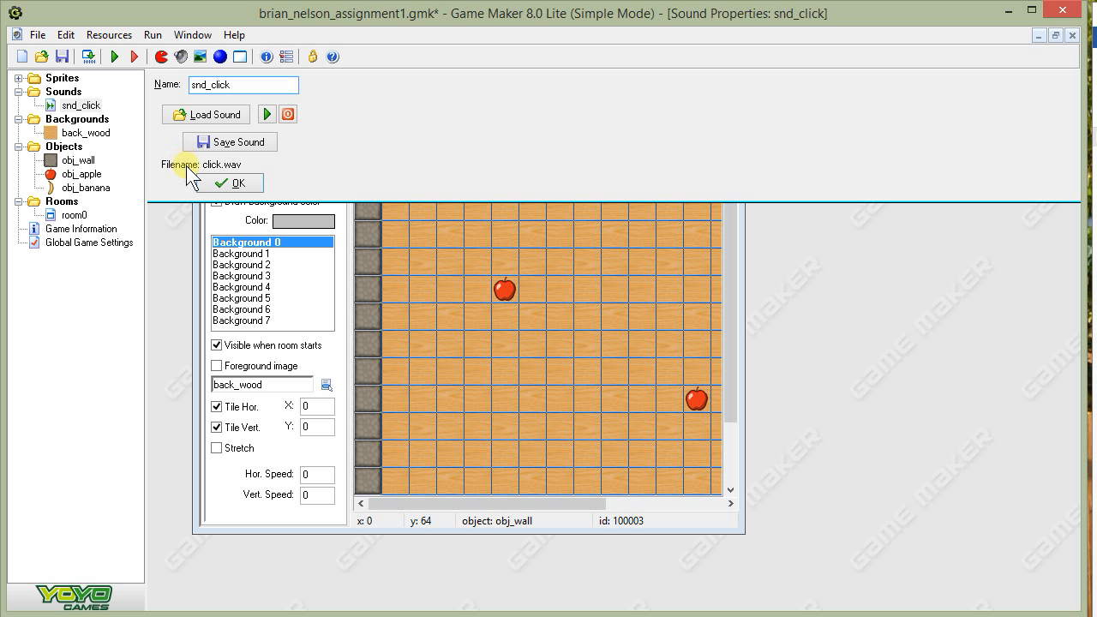
click(221, 183)
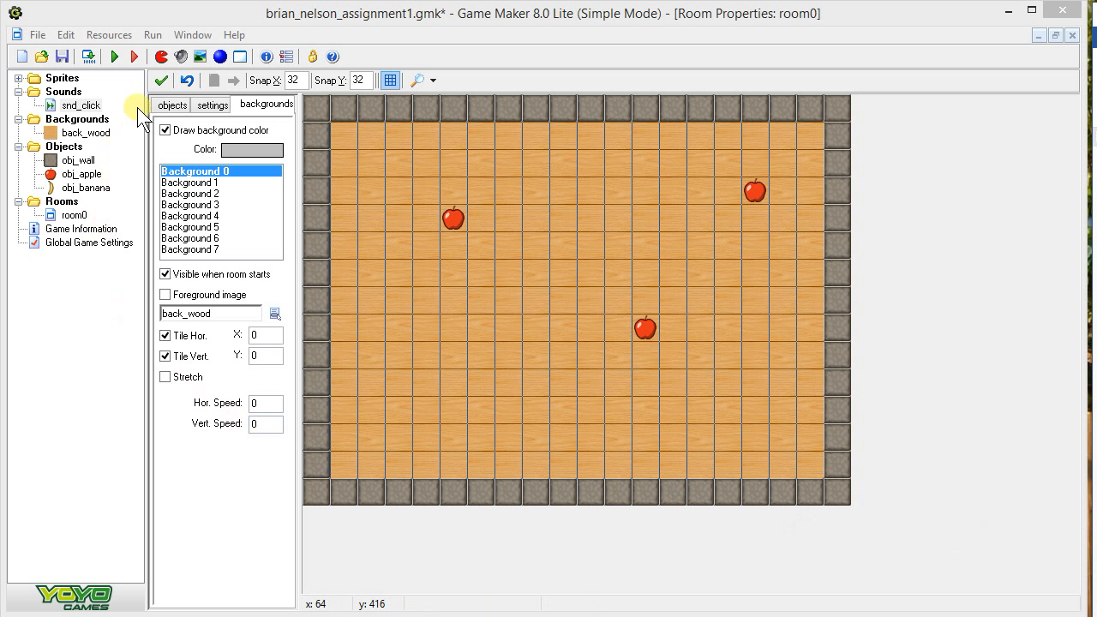
Close the room0 editor keeping its changes, and open obj_apple at its Left Pressed event
click(161, 81)
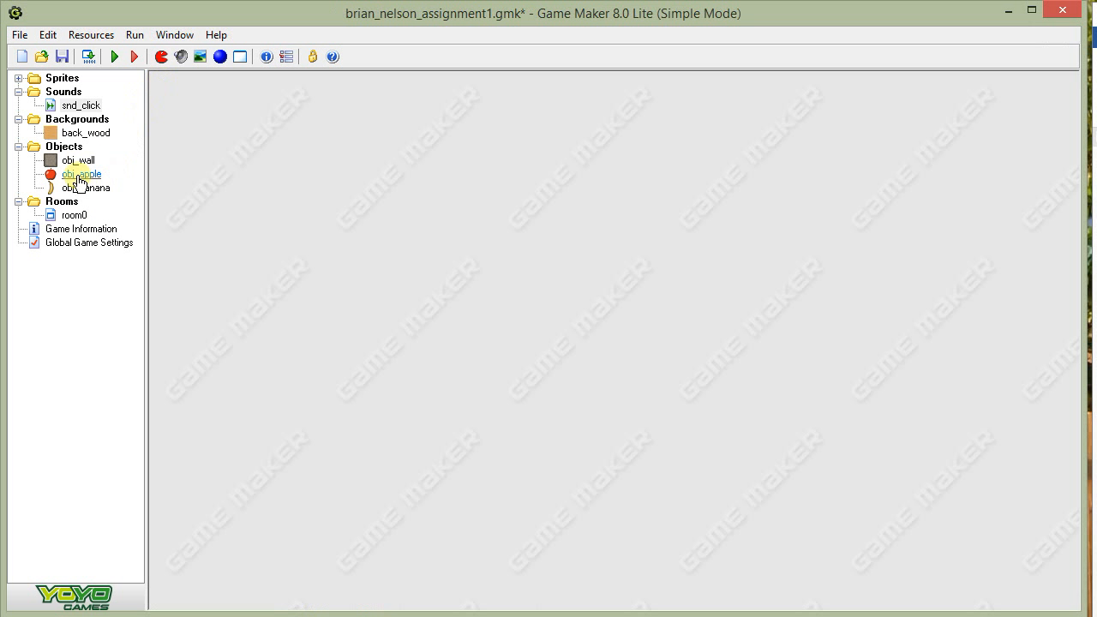
double_click(80, 177)
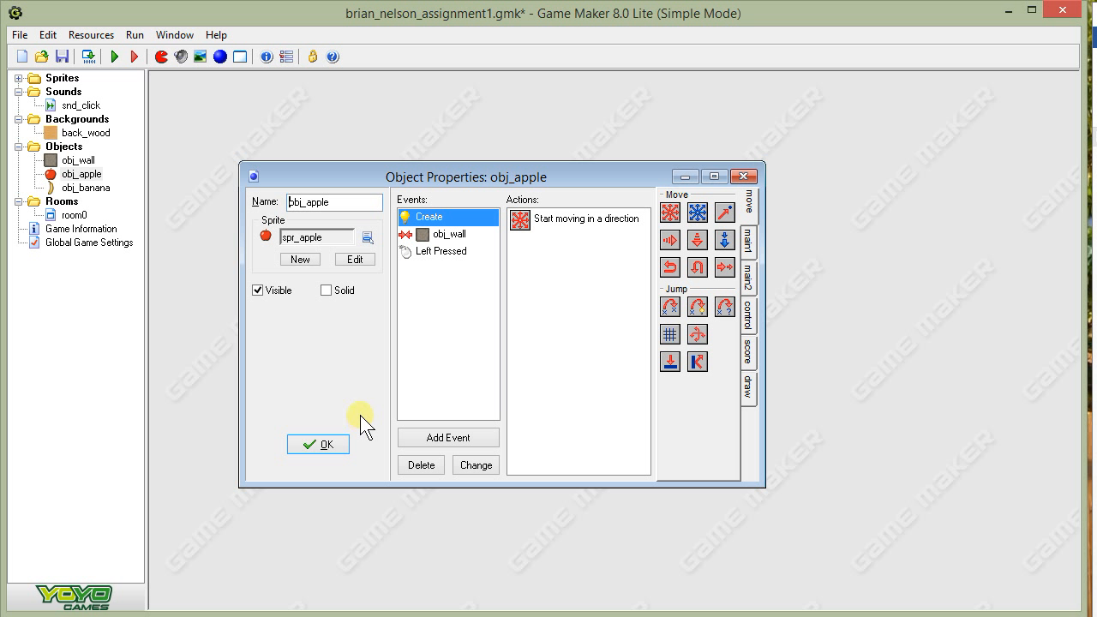
click(441, 251)
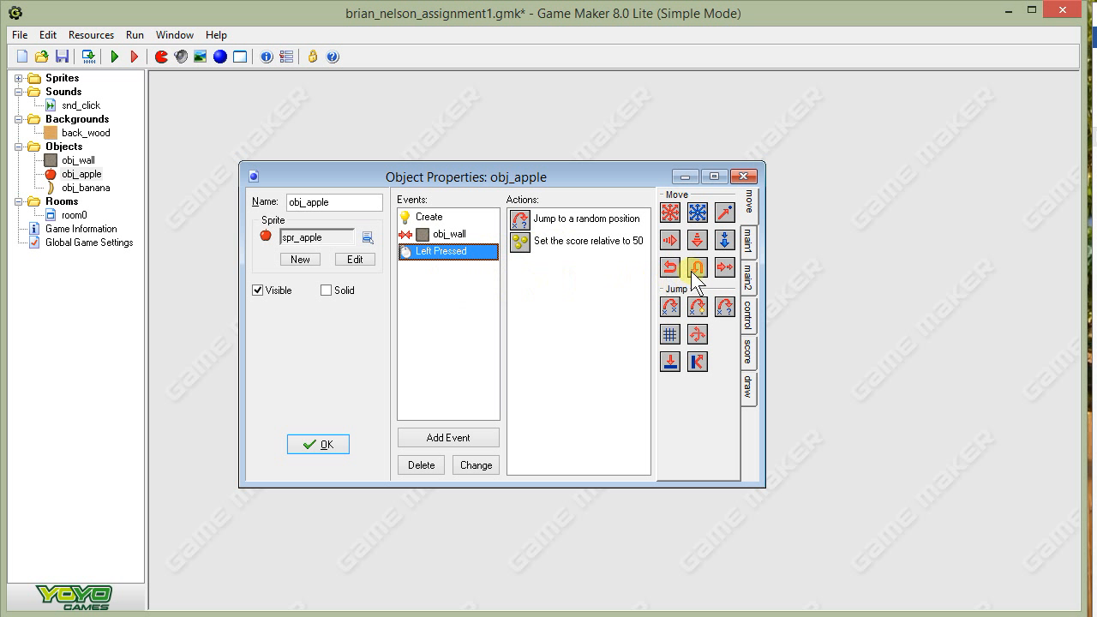
Add a Play Sound action using snd_click with loop false to obj_apple's Left Pressed event, and accept the object
click(746, 240)
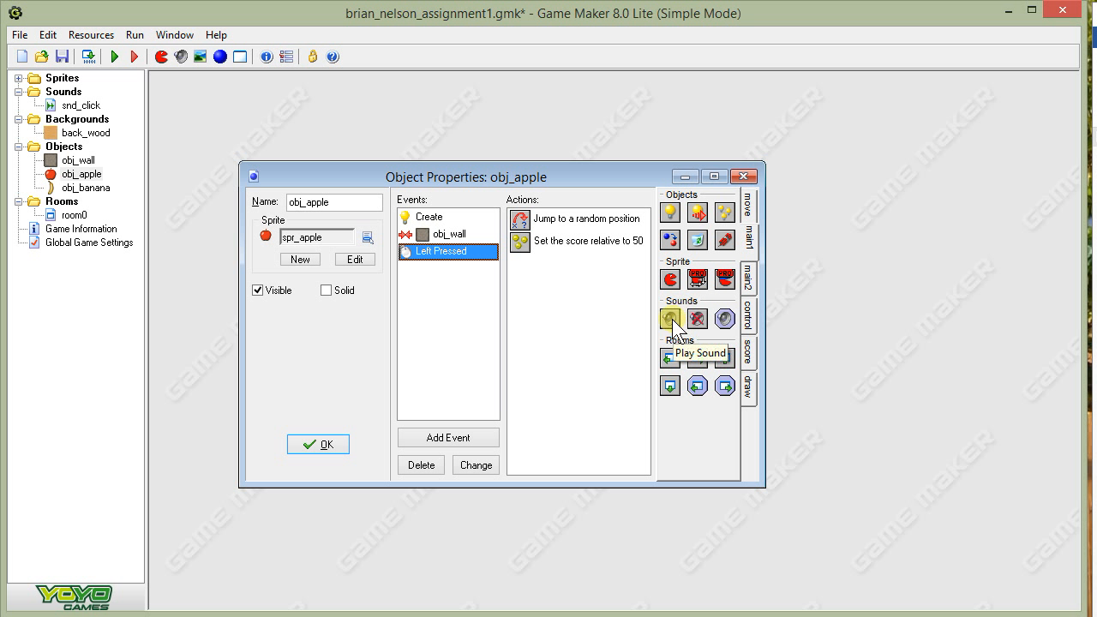
drag(672, 319, 628, 316)
drag(551, 313, 550, 313)
drag(1077, 484, 678, 221)
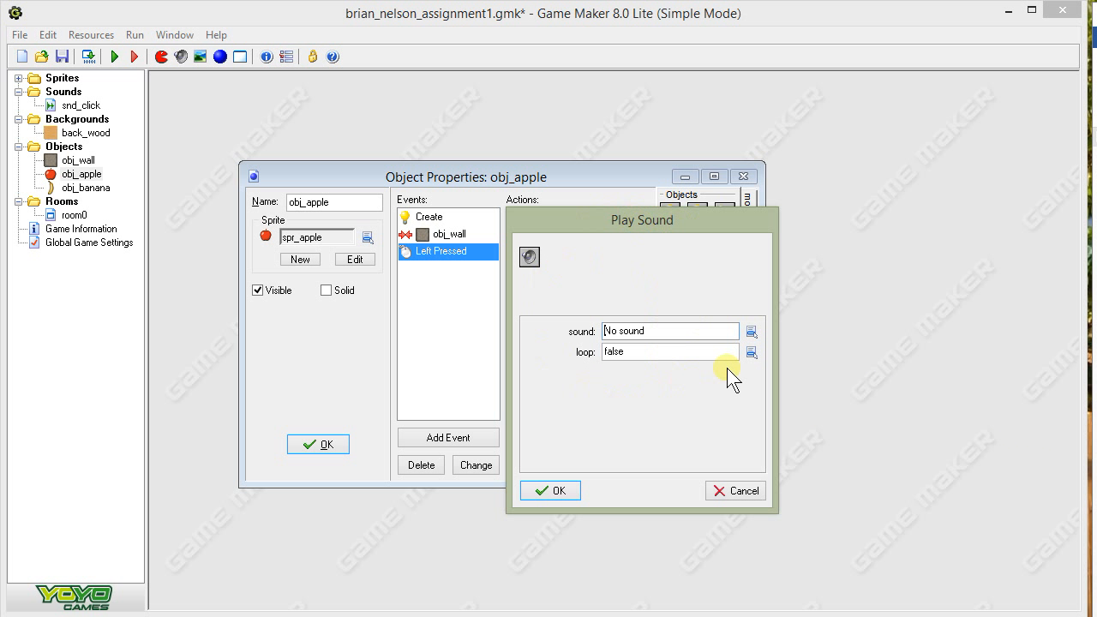
click(751, 332)
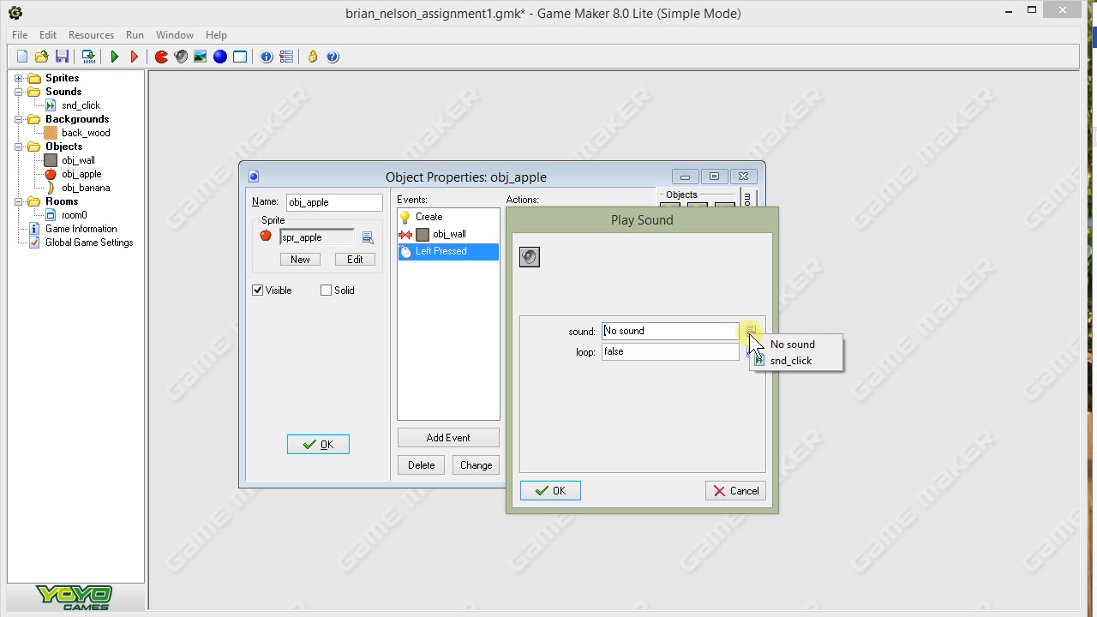
click(794, 361)
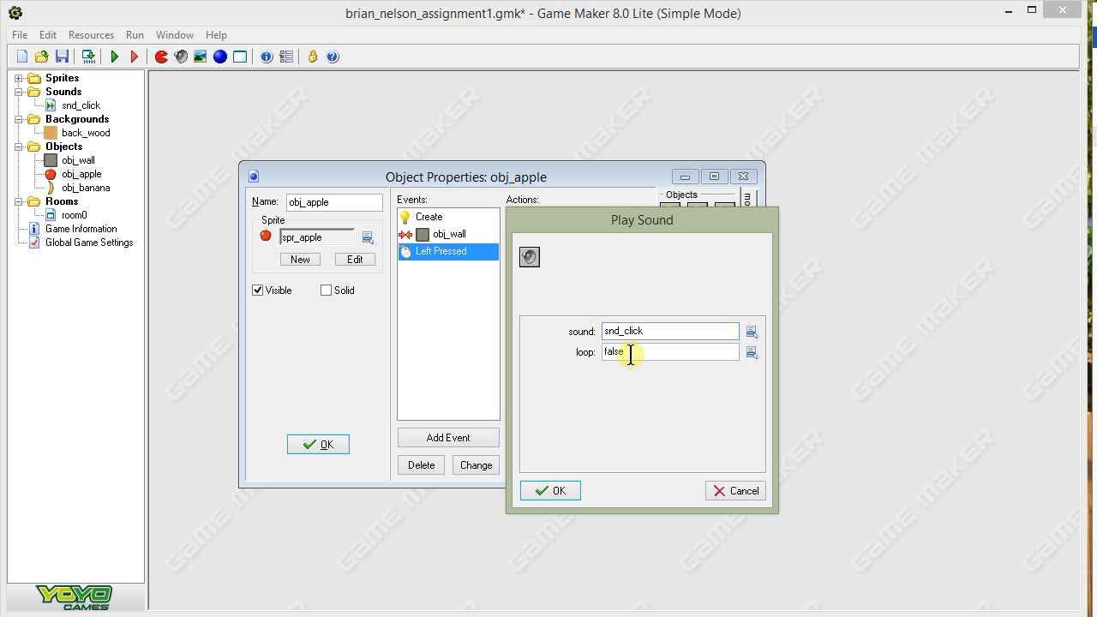
click(558, 492)
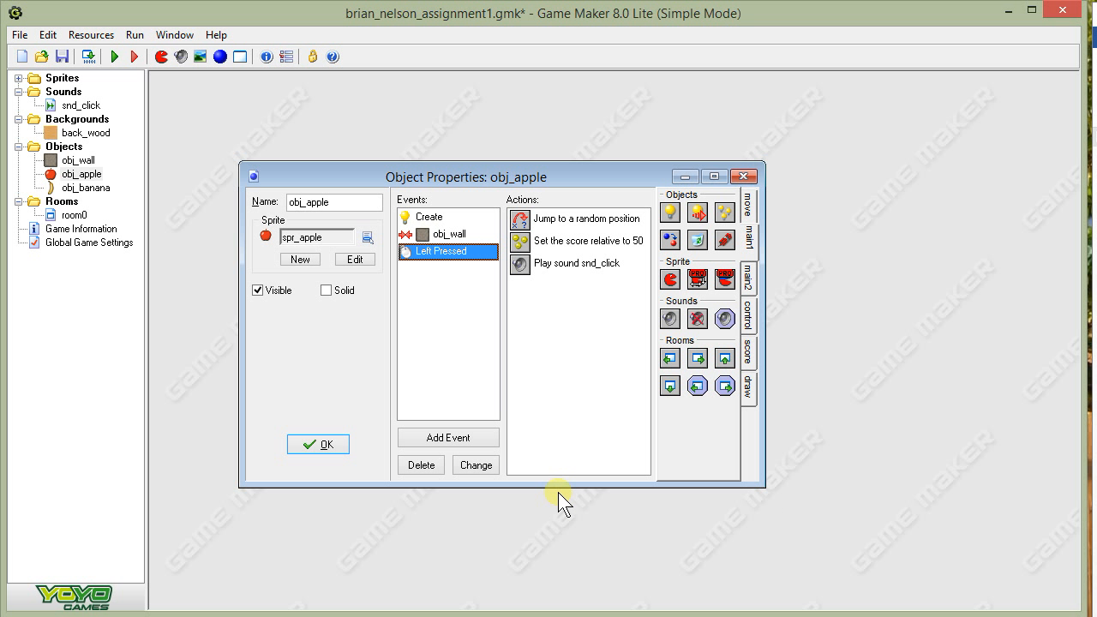
click(318, 442)
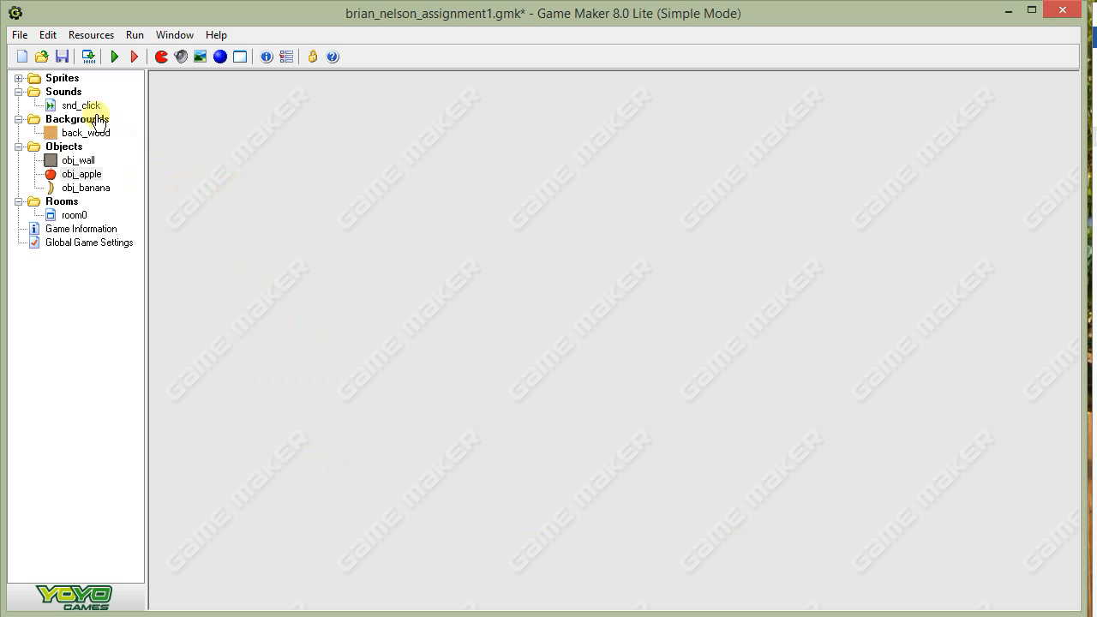
Save the project and run the game to test clicking a moving apple, then close the game window
click(62, 57)
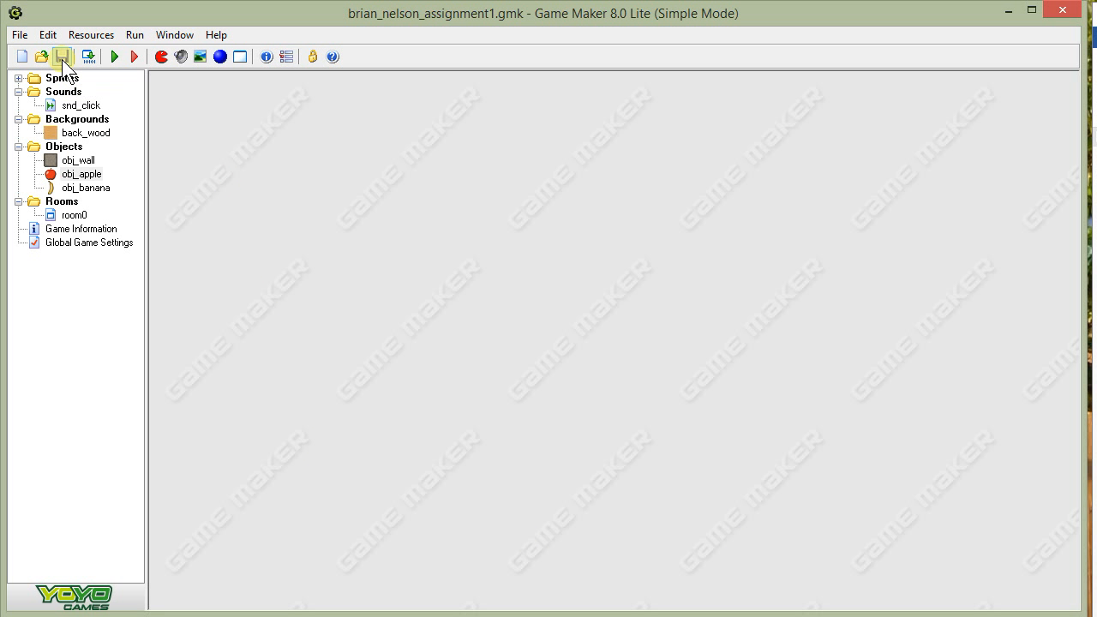
click(115, 58)
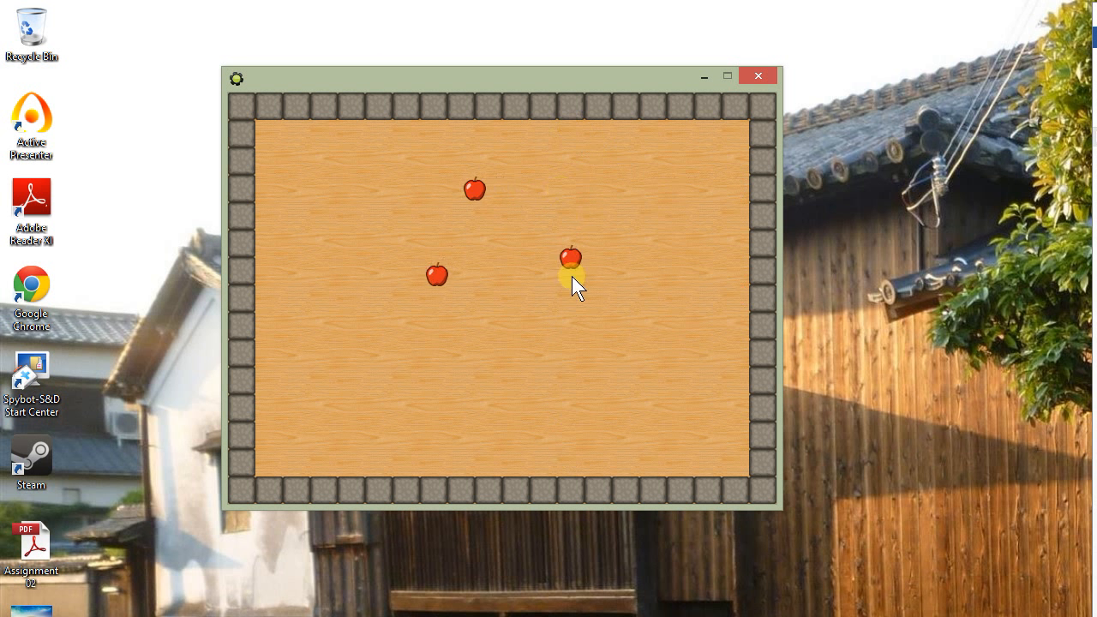
click(579, 337)
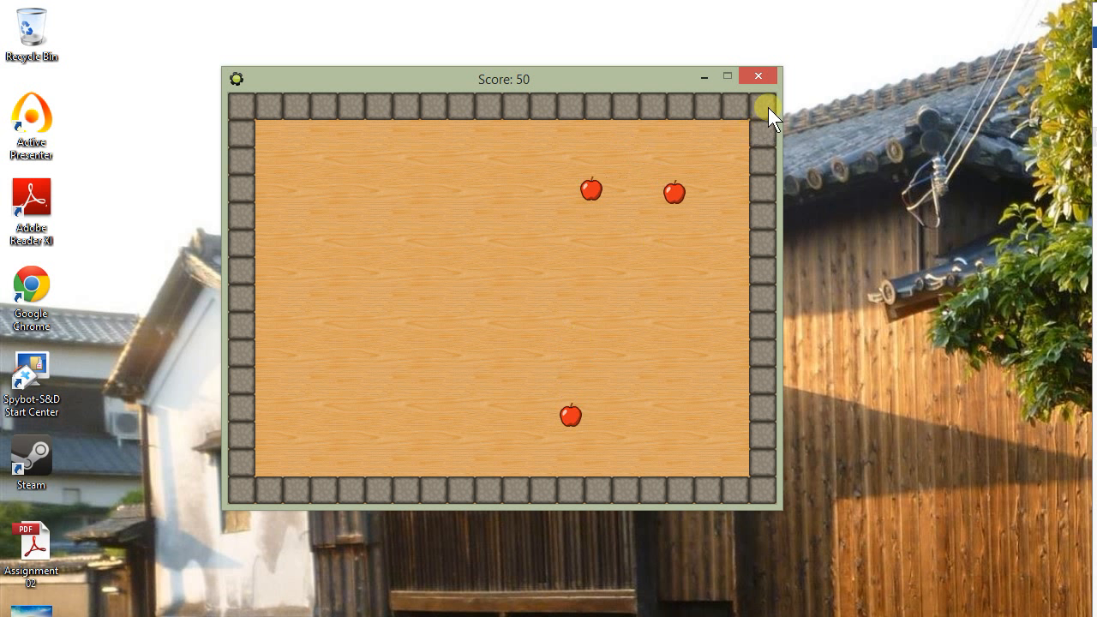
click(765, 80)
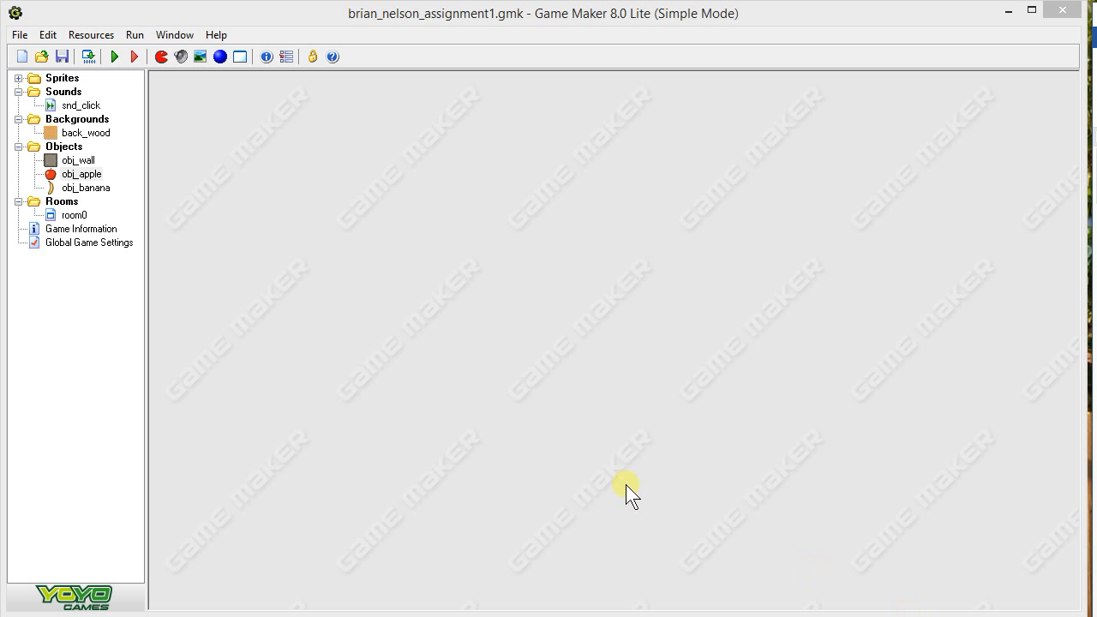
Create a sound named snd_music, load the music file from the Tutorial1 folder into it and accept it
click(182, 57)
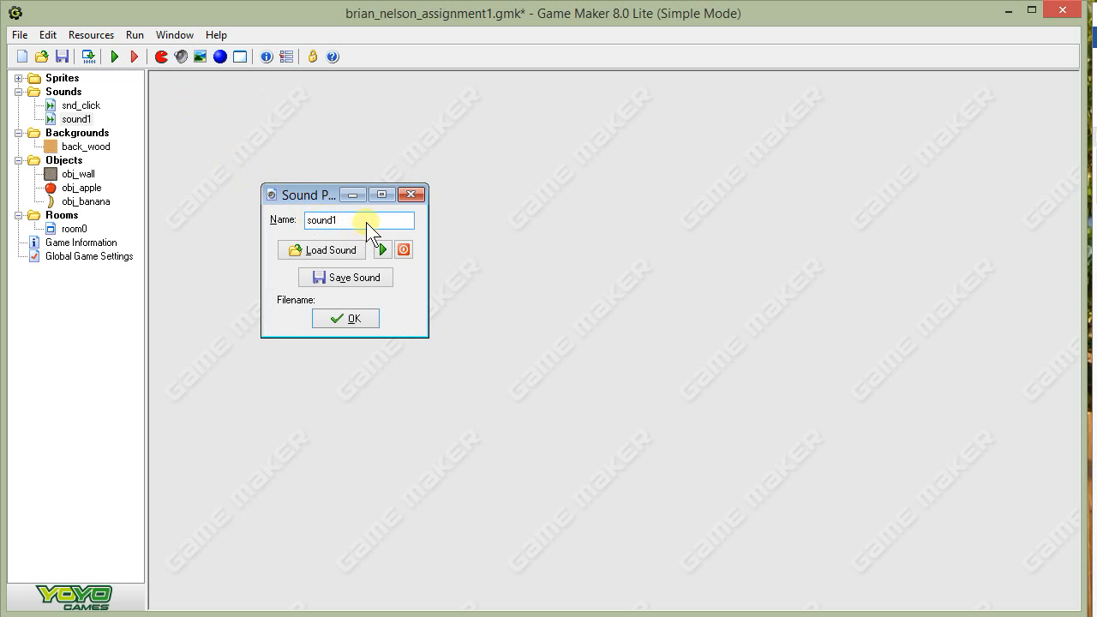
drag(366, 221, 254, 218)
text(snd_music)
click(319, 250)
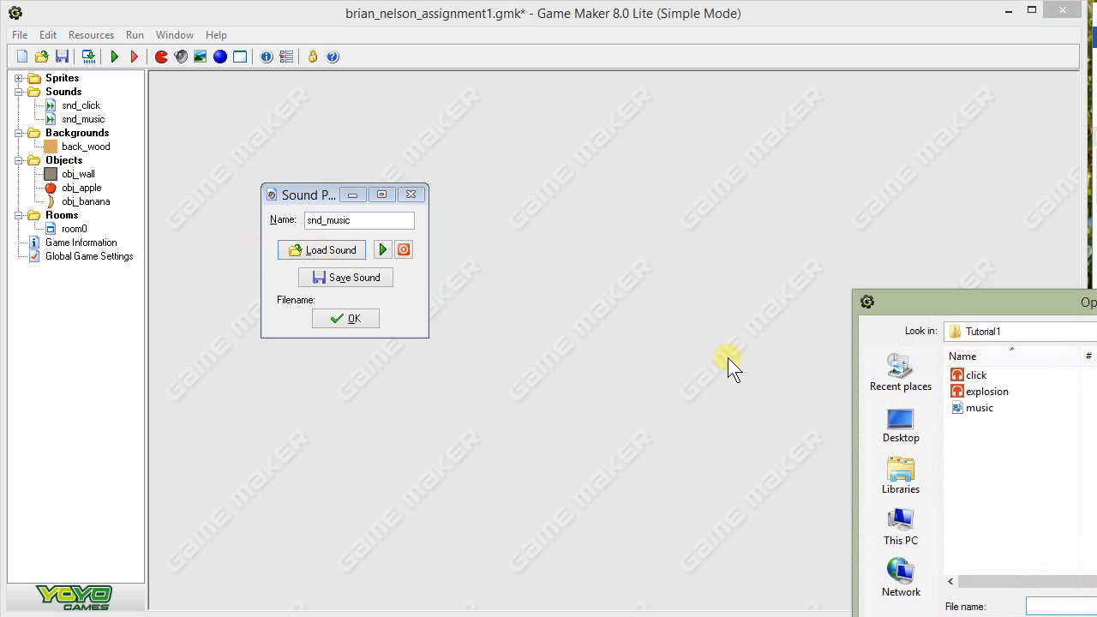
drag(948, 298, 571, 185)
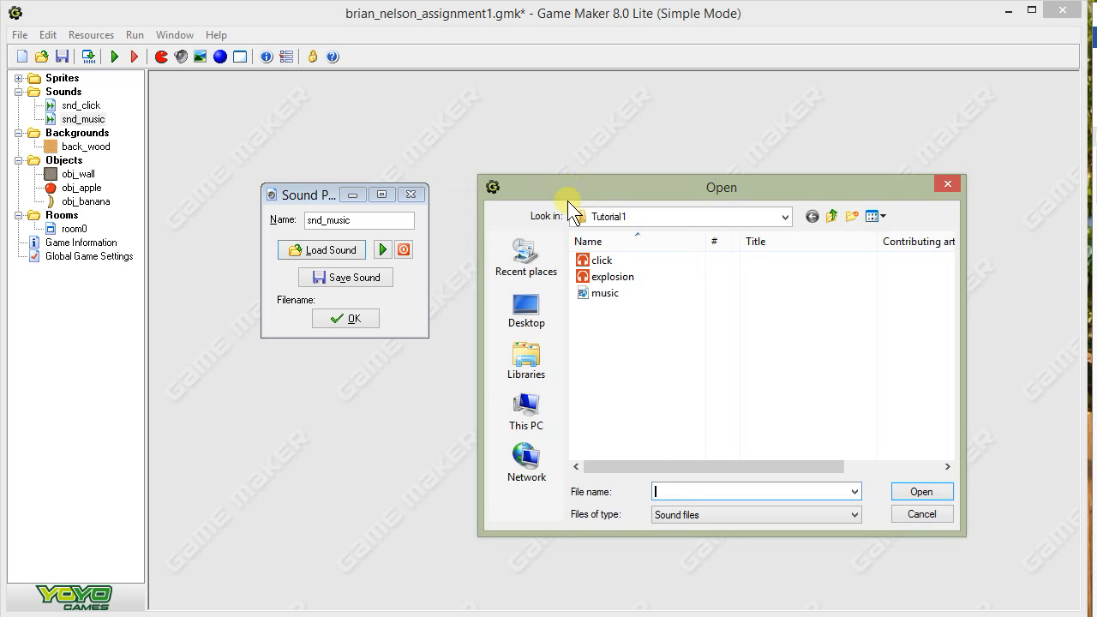
click(611, 295)
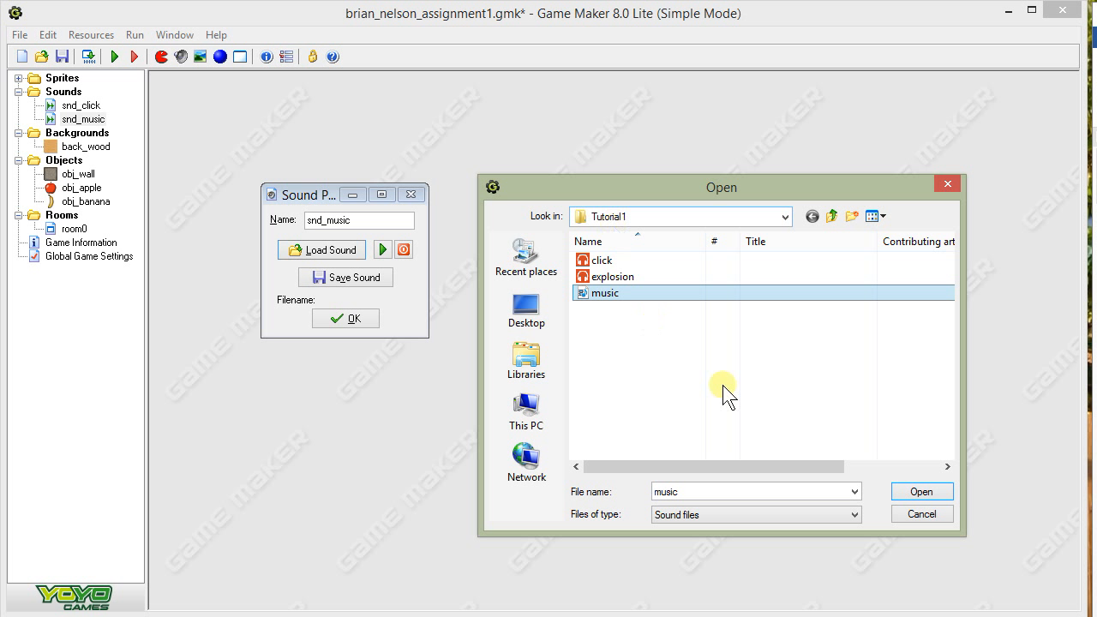
click(916, 492)
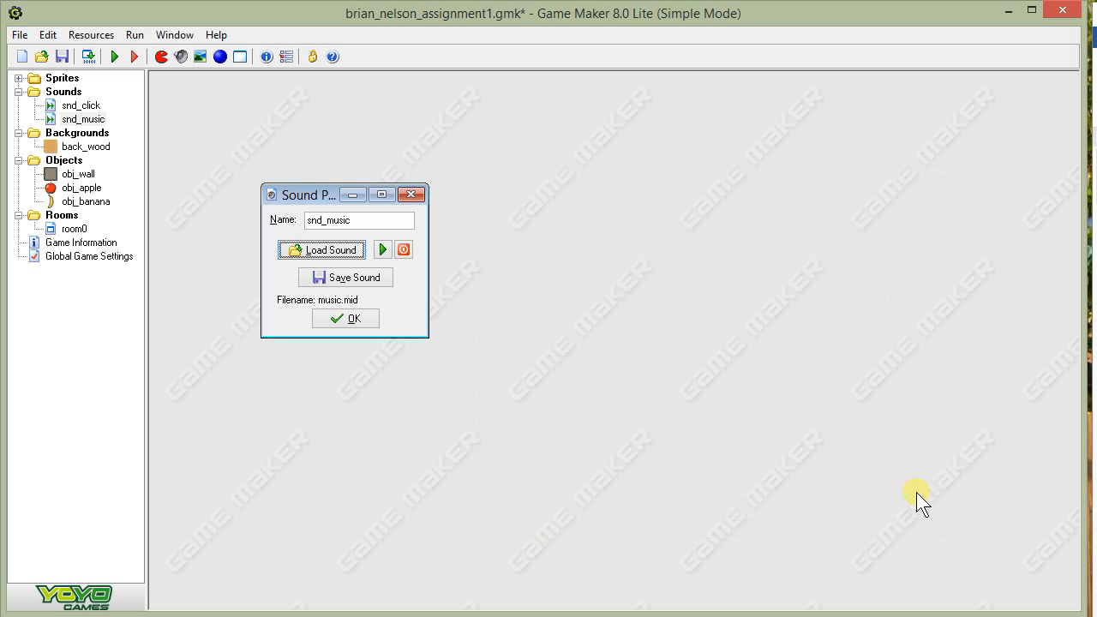
click(350, 318)
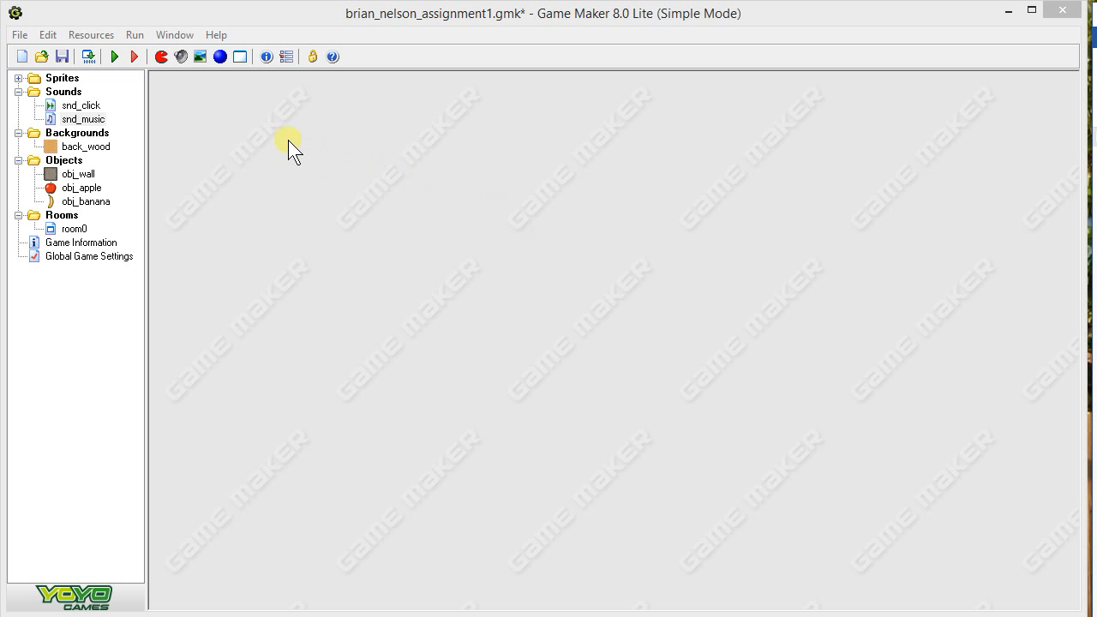
Create an object without a sprite and name it obj_music
click(220, 55)
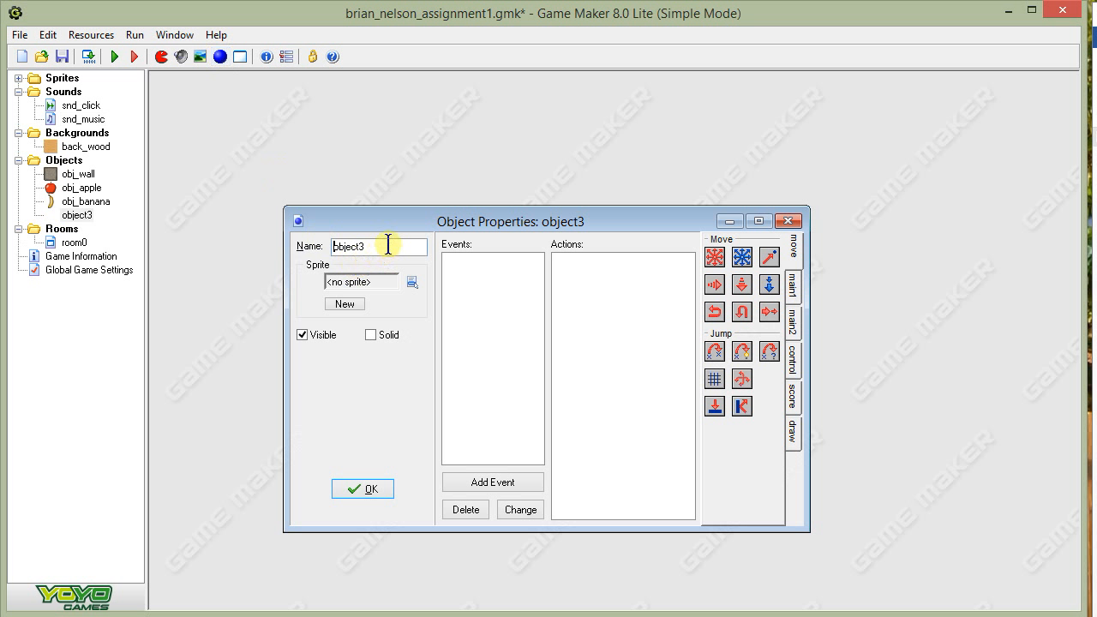
text(obj_)
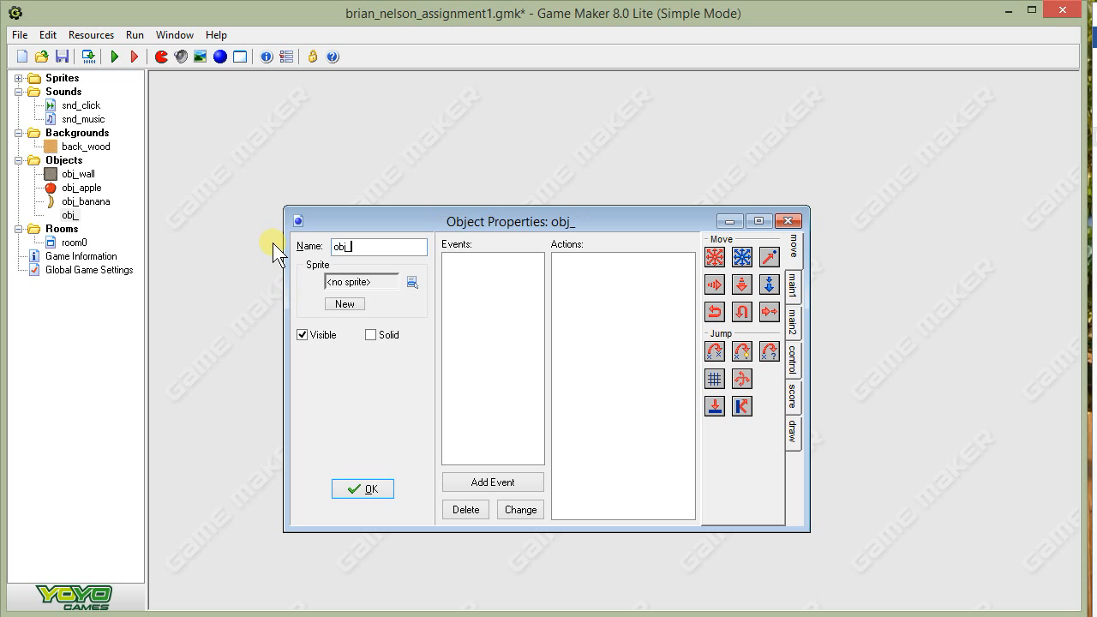
text(msu)
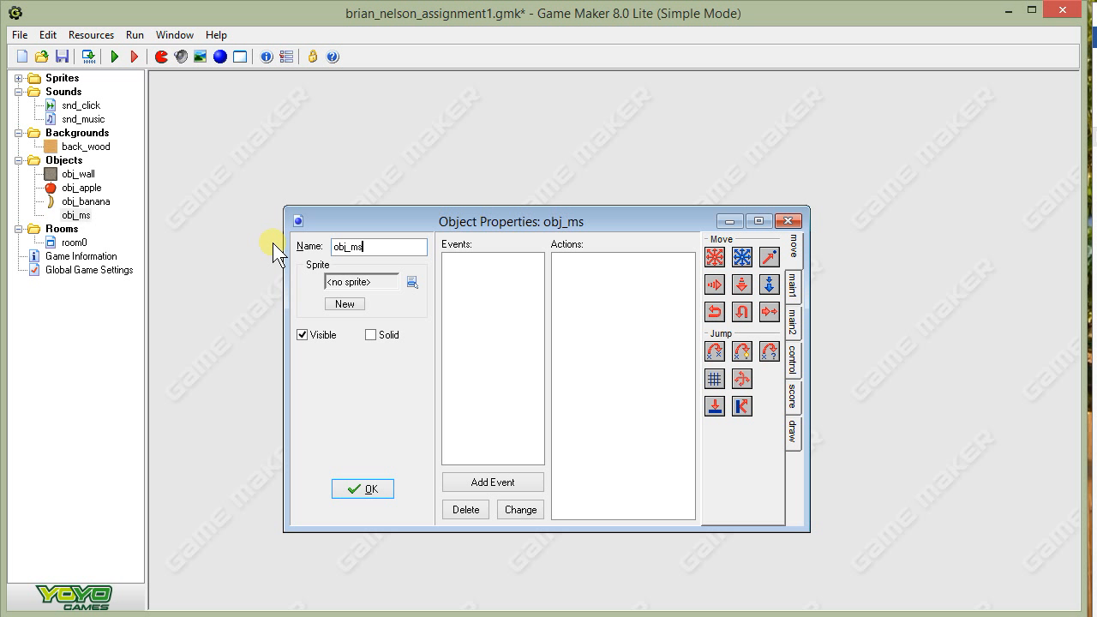
key(BackSpace)
key(BackSpace)
text(usic)
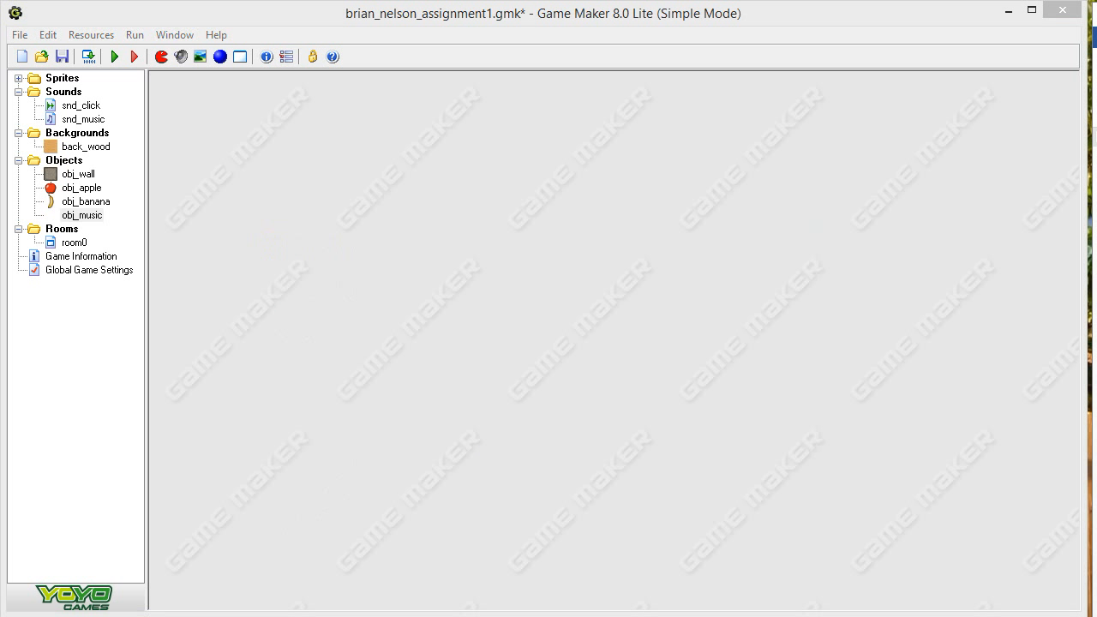
Open the properties of obj_music and add a Create event to it
click(82, 215)
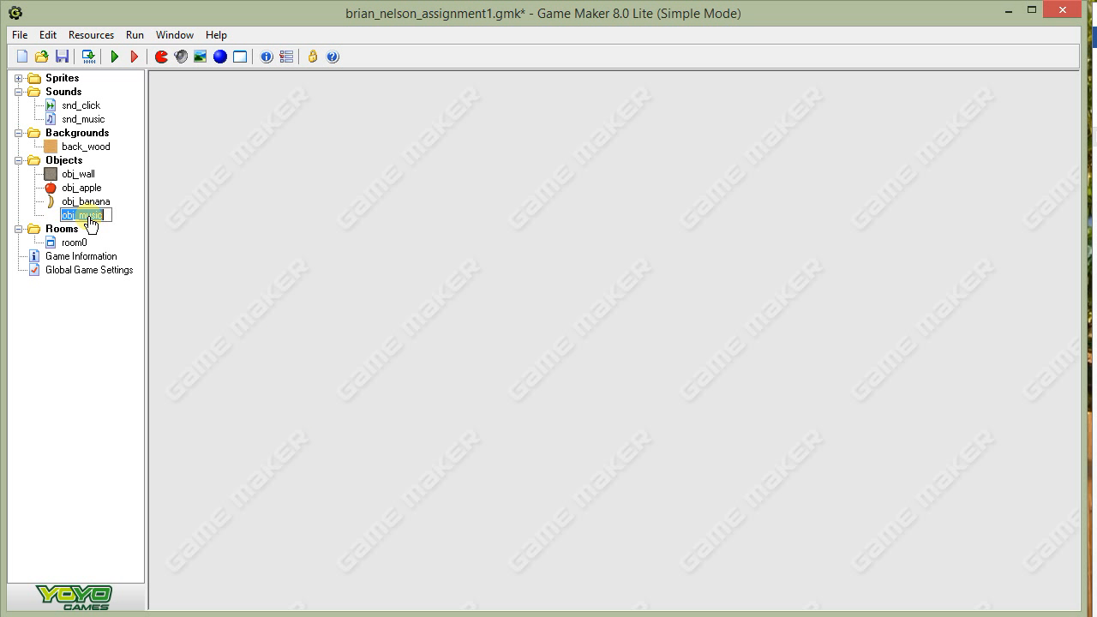
key(Return)
click(99, 219)
double_click(82, 215)
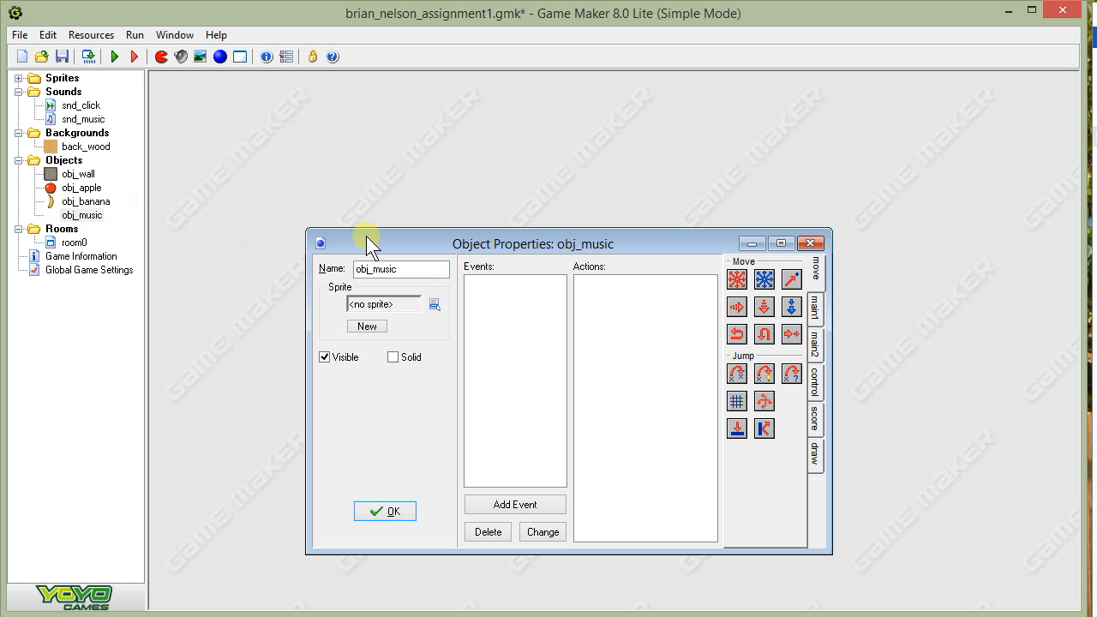
drag(360, 230, 289, 171)
drag(391, 180, 290, 156)
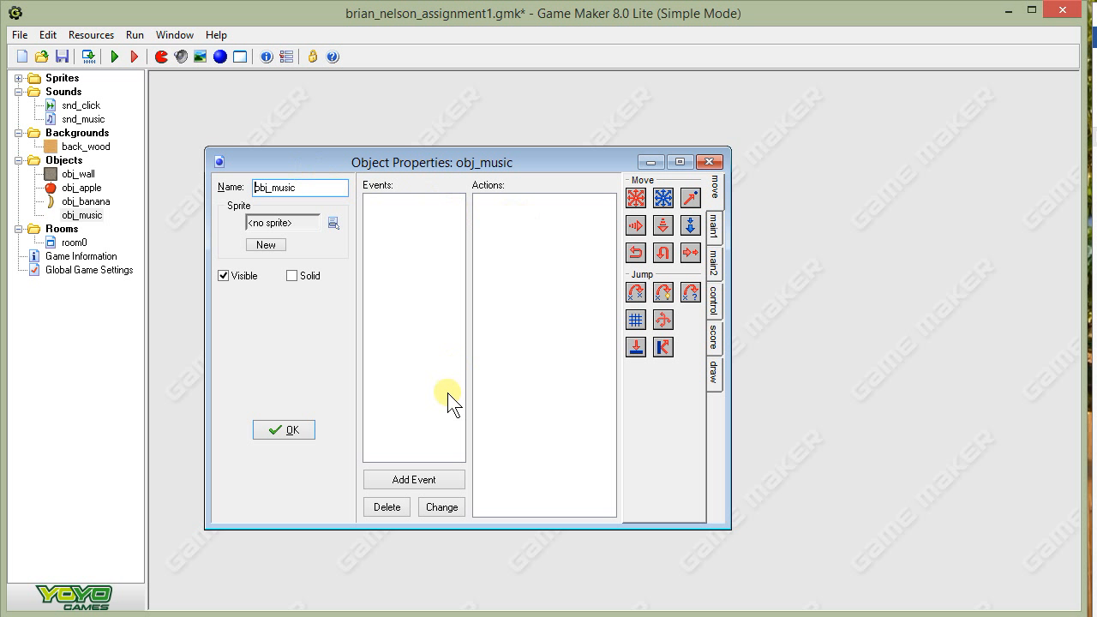
click(412, 477)
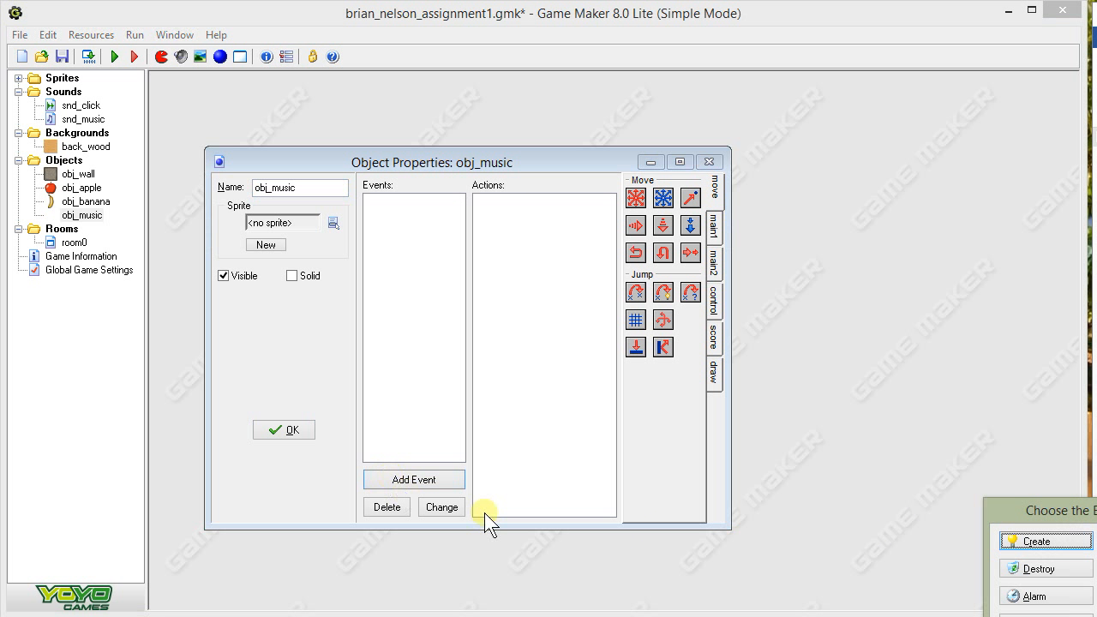
drag(1035, 509, 854, 288)
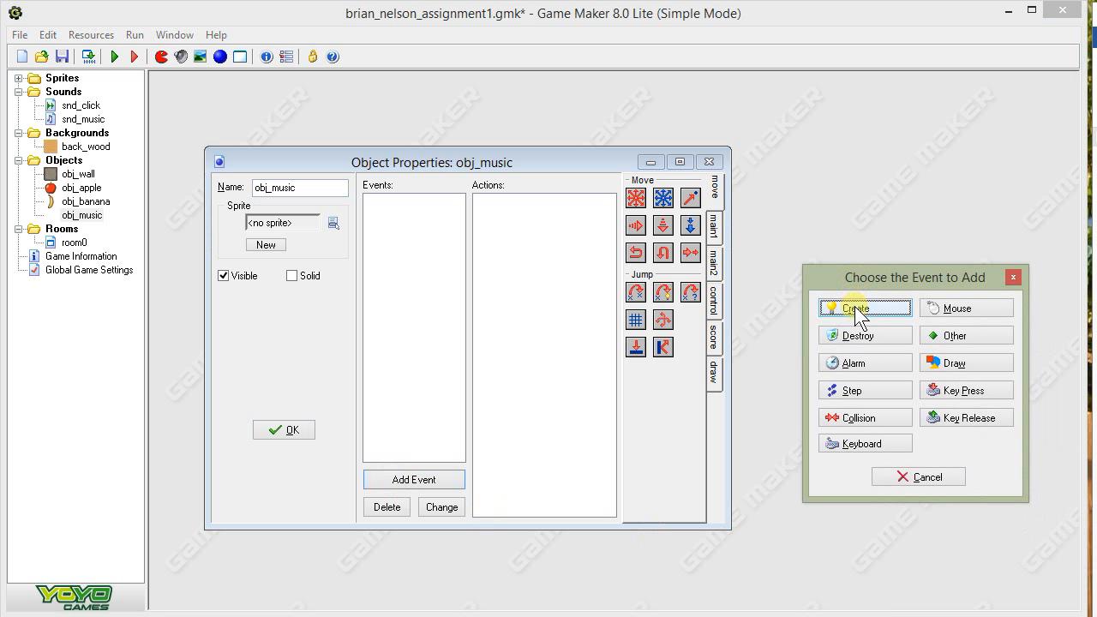
click(855, 308)
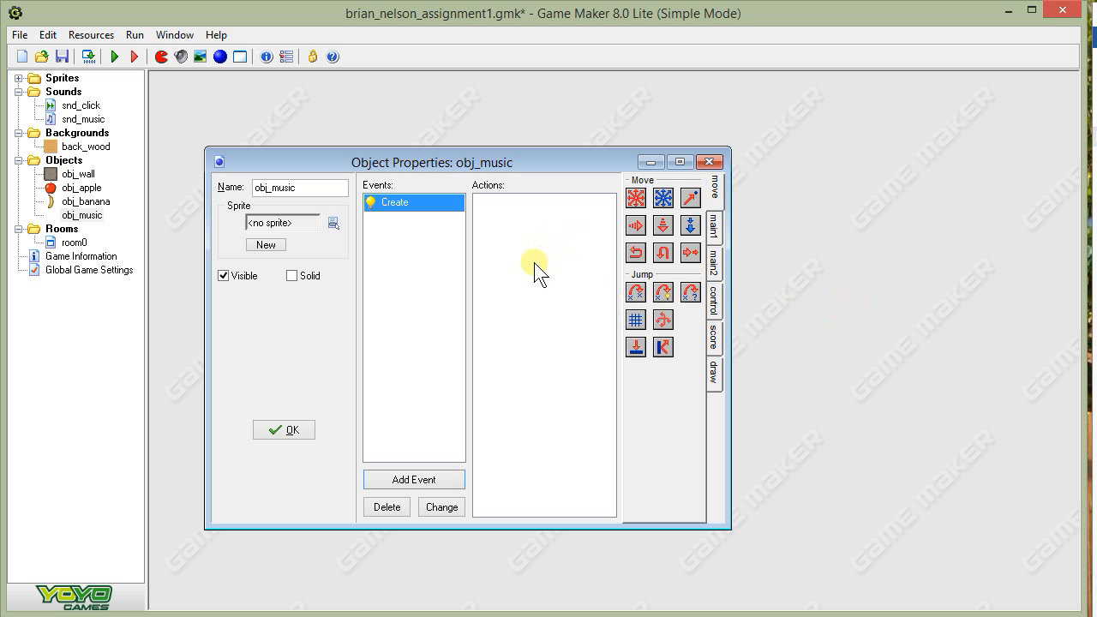
Add a Play Sound action using snd_music with loop true to obj_music's Create event, and accept the object
click(712, 226)
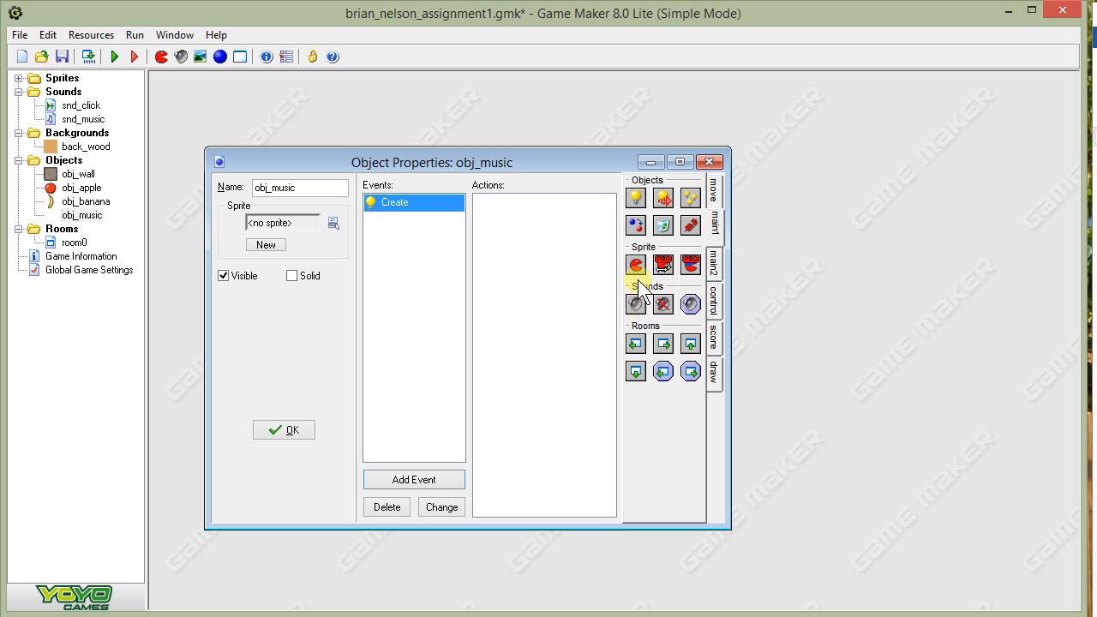
drag(638, 305, 549, 275)
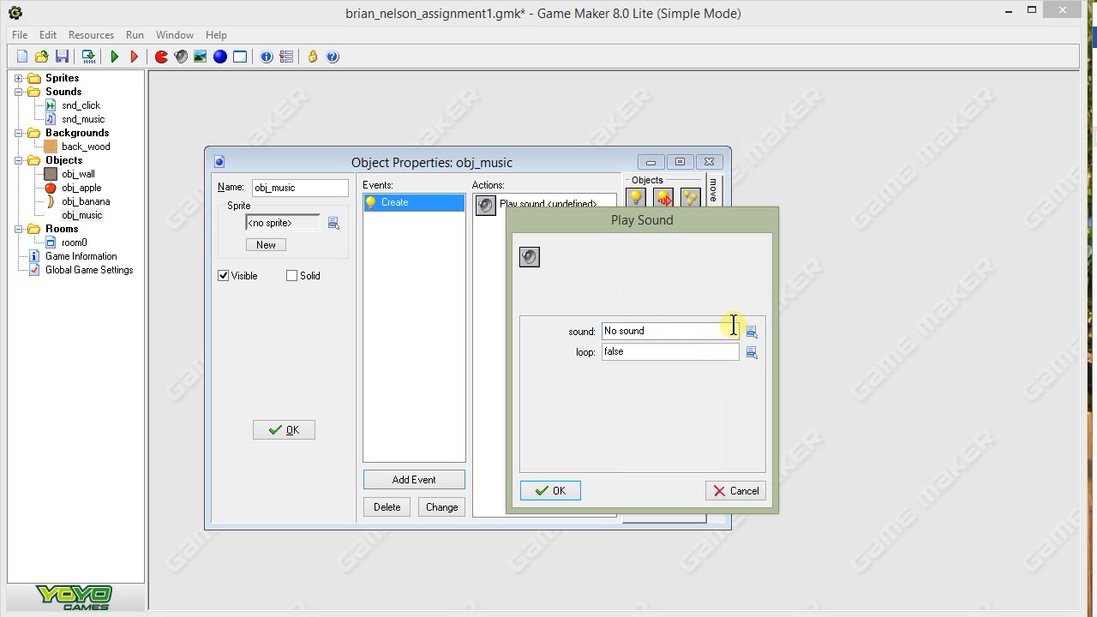
click(751, 331)
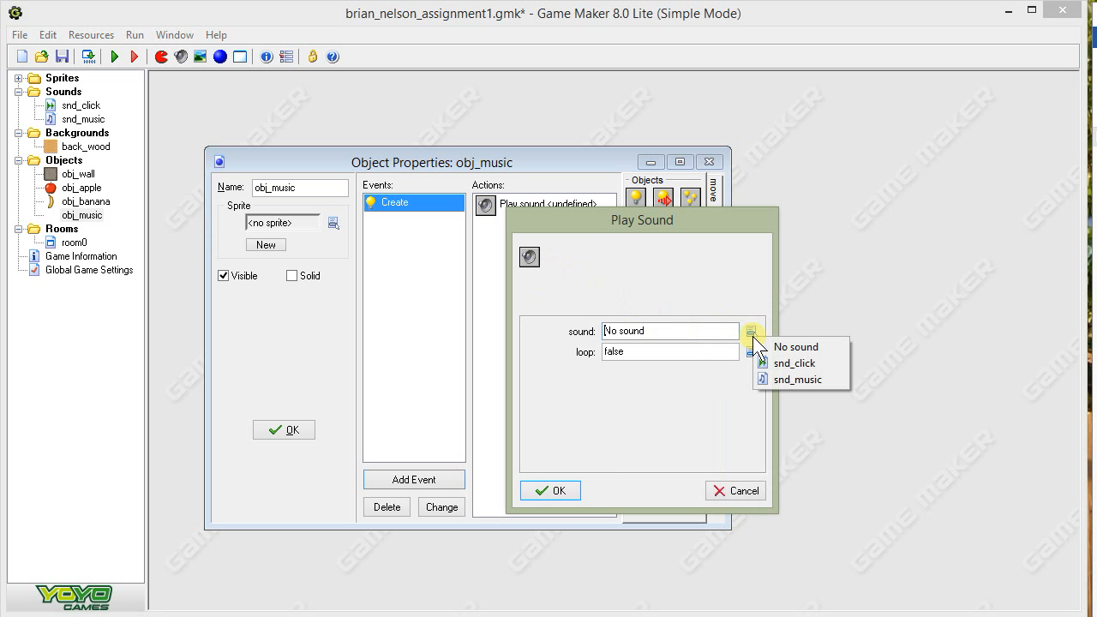
click(808, 378)
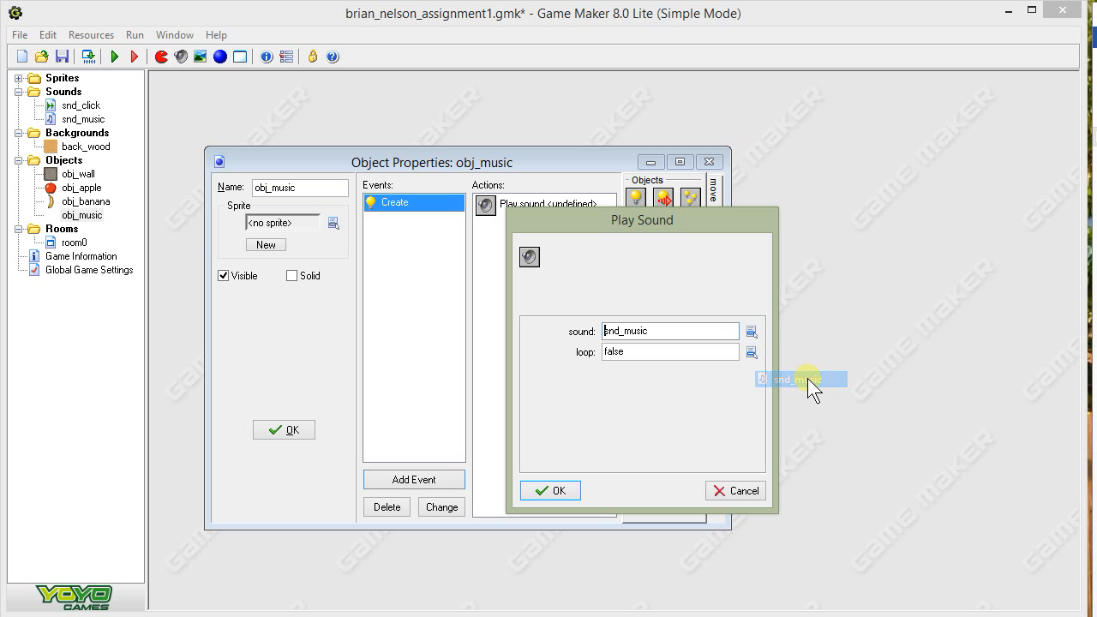
click(751, 356)
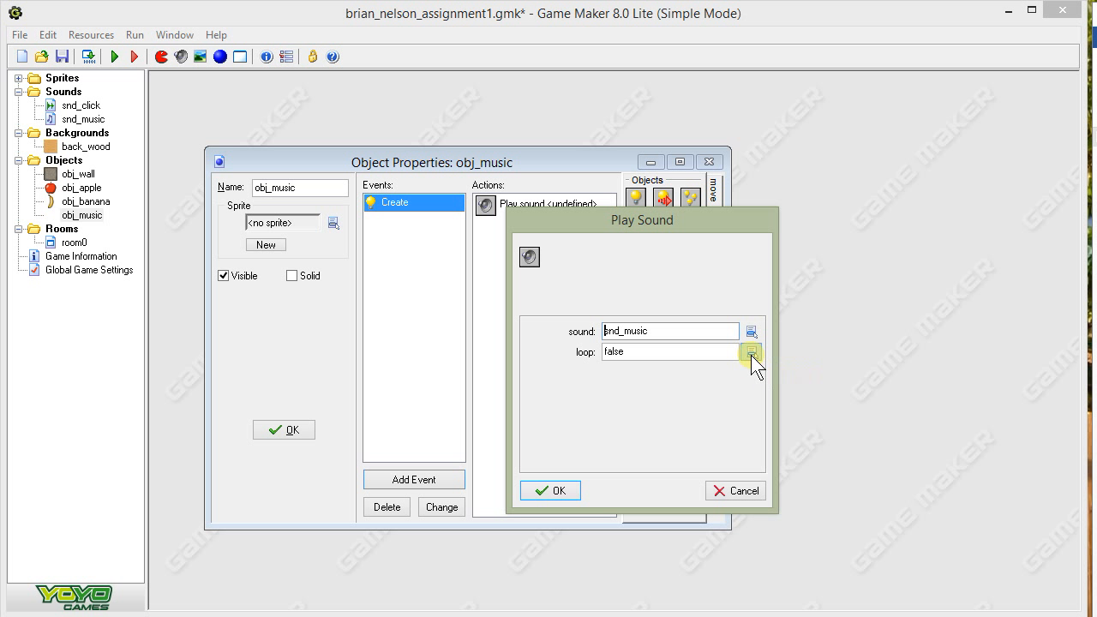
click(780, 379)
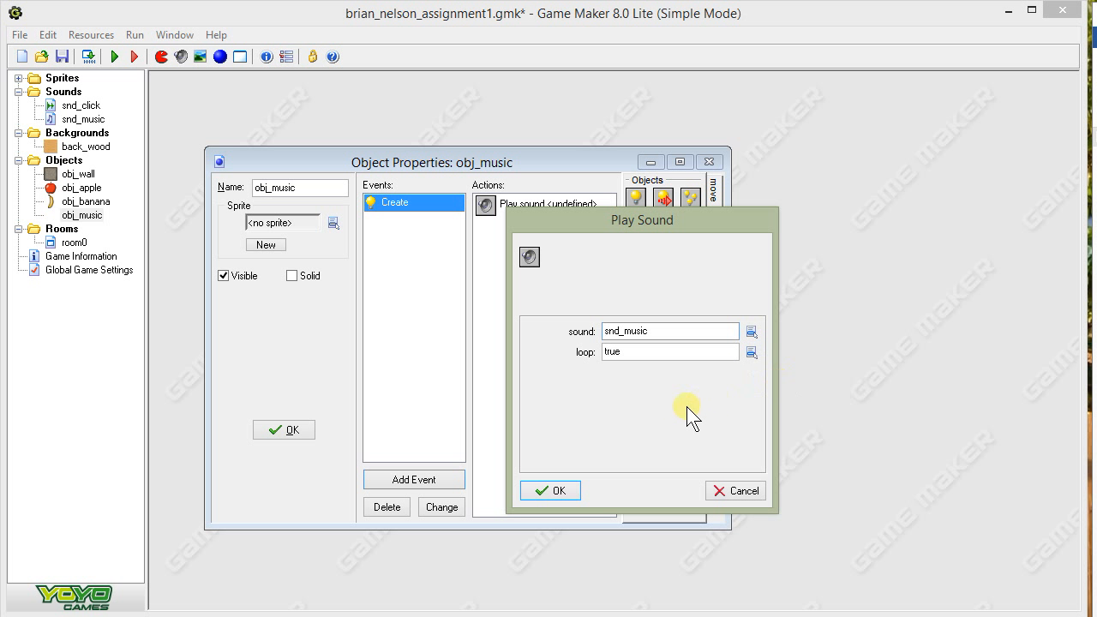
click(559, 492)
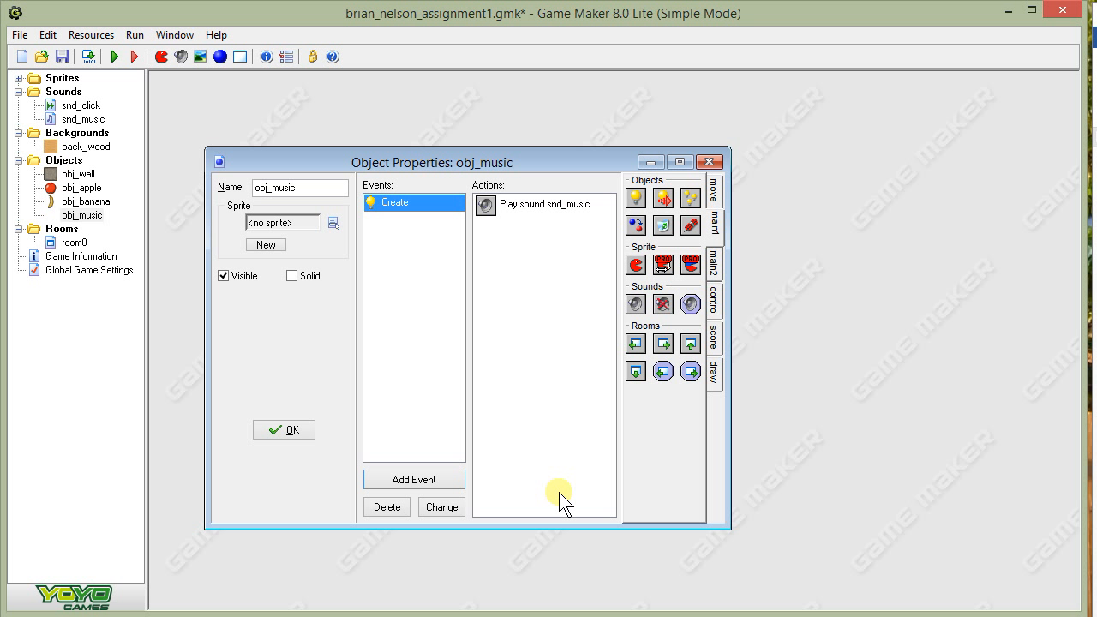
click(283, 428)
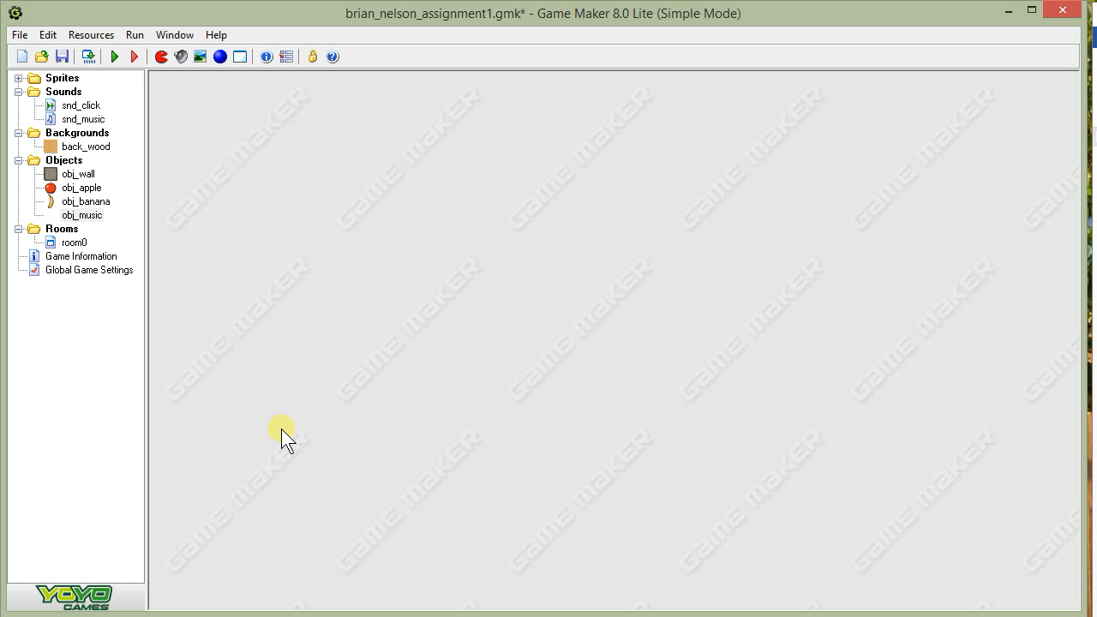
Open room0 in a maximized editor and place one obj_music in the floor cell just inside the upper-left wall corner
double_click(73, 244)
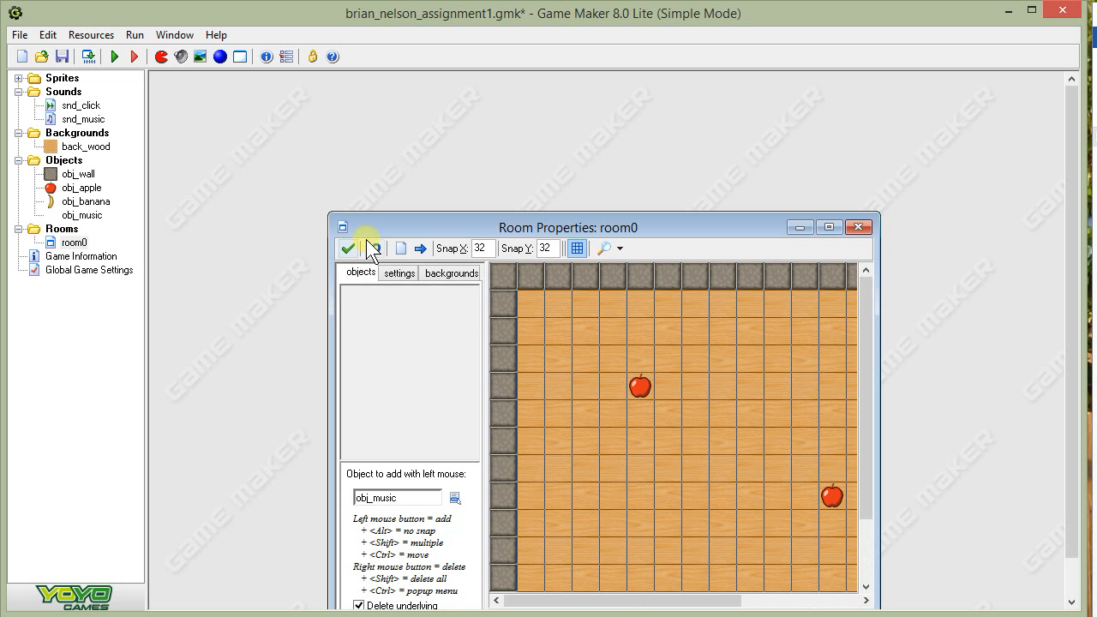
drag(378, 231, 249, 93)
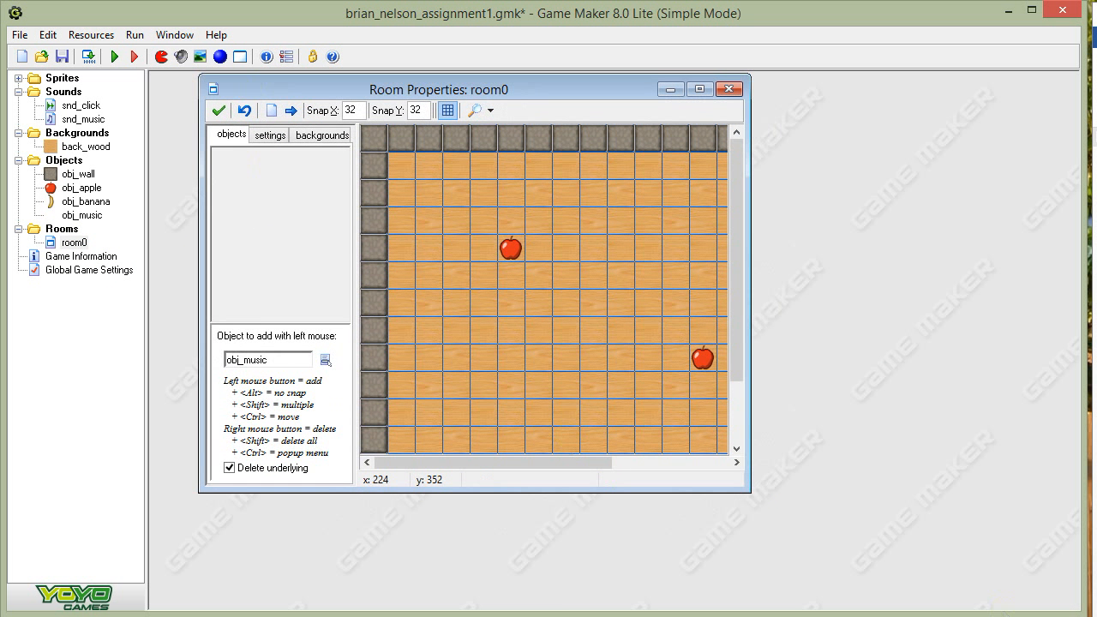
click(699, 90)
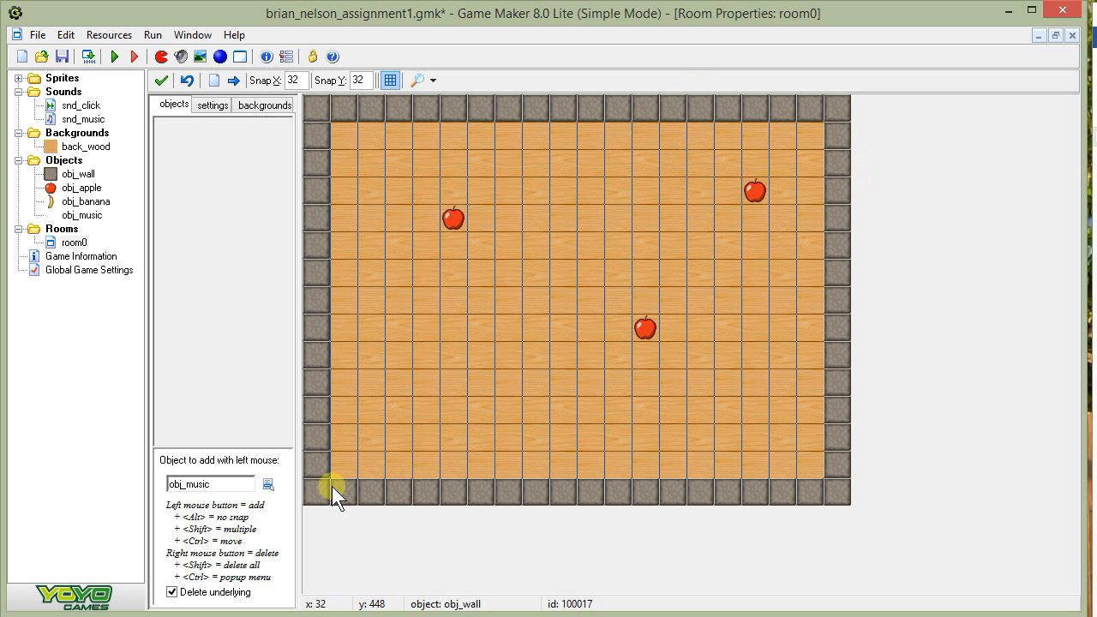
click(268, 484)
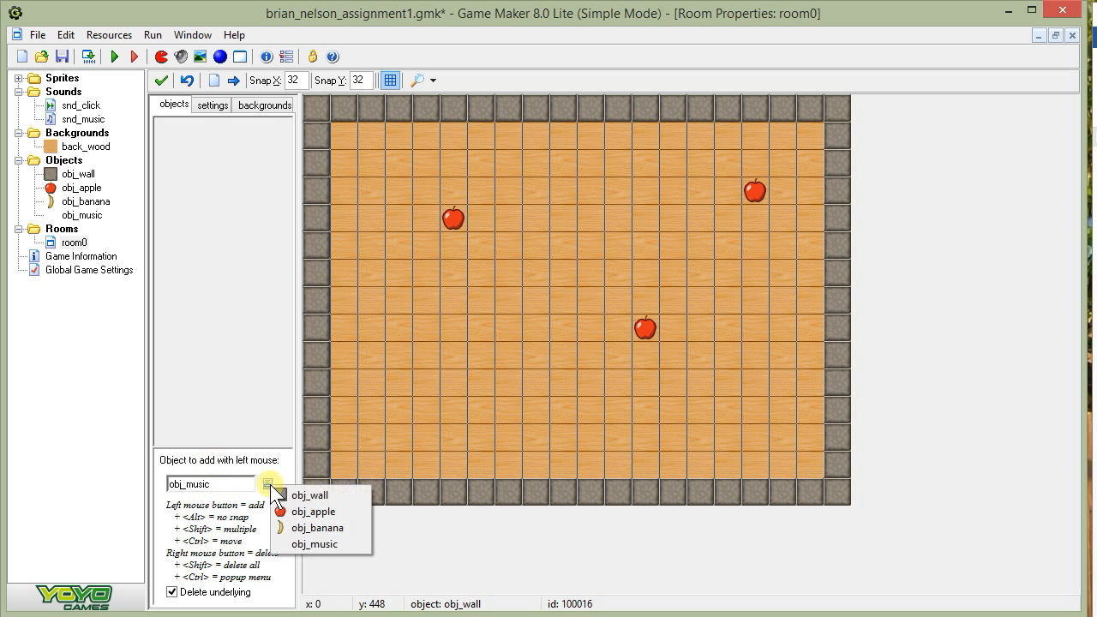
click(290, 536)
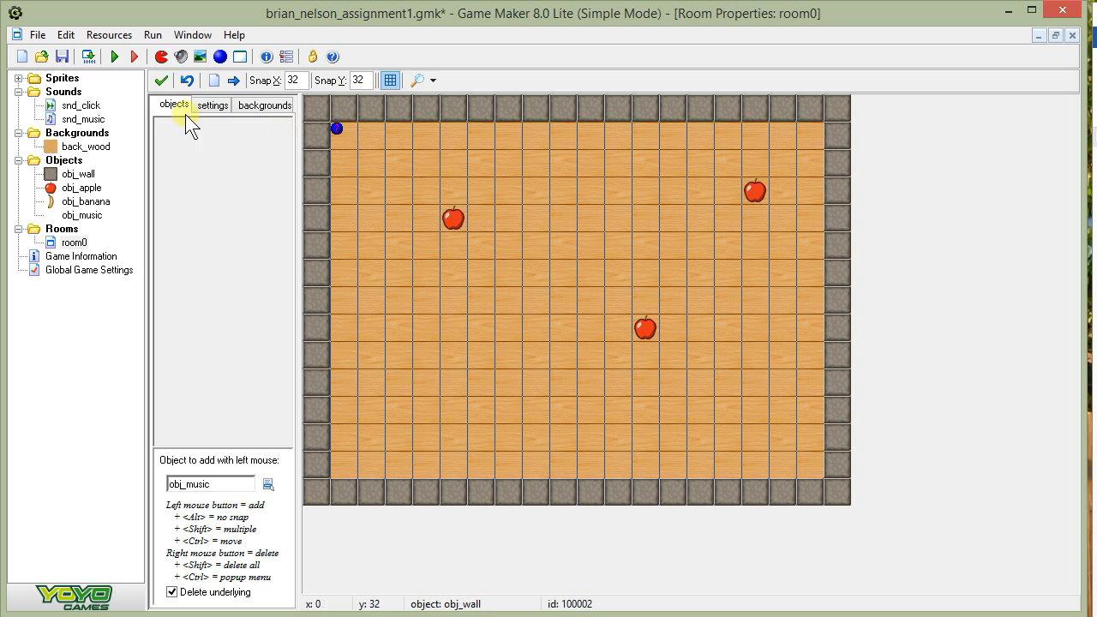
Save the project and run the game to test the music and clicking an apple, then close the game window
click(62, 55)
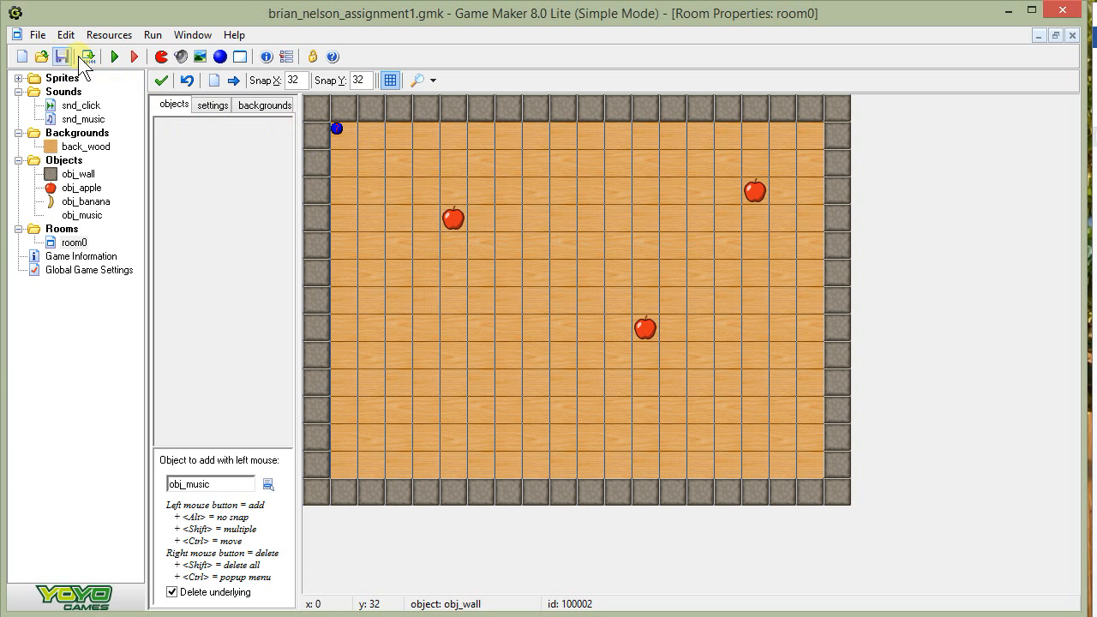
click(112, 55)
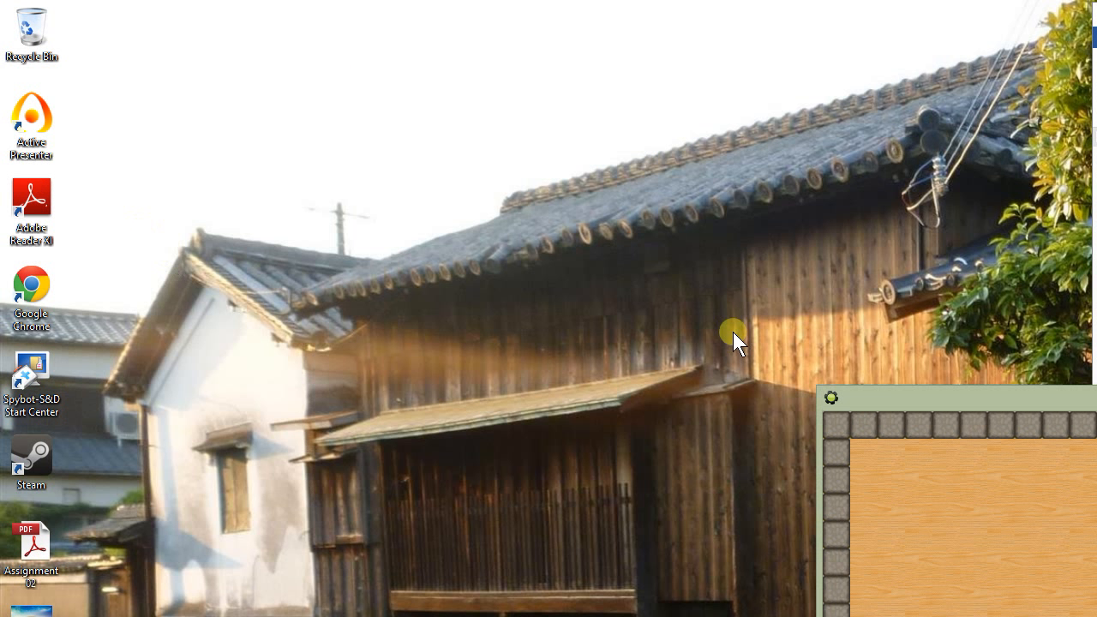
drag(892, 402, 350, 97)
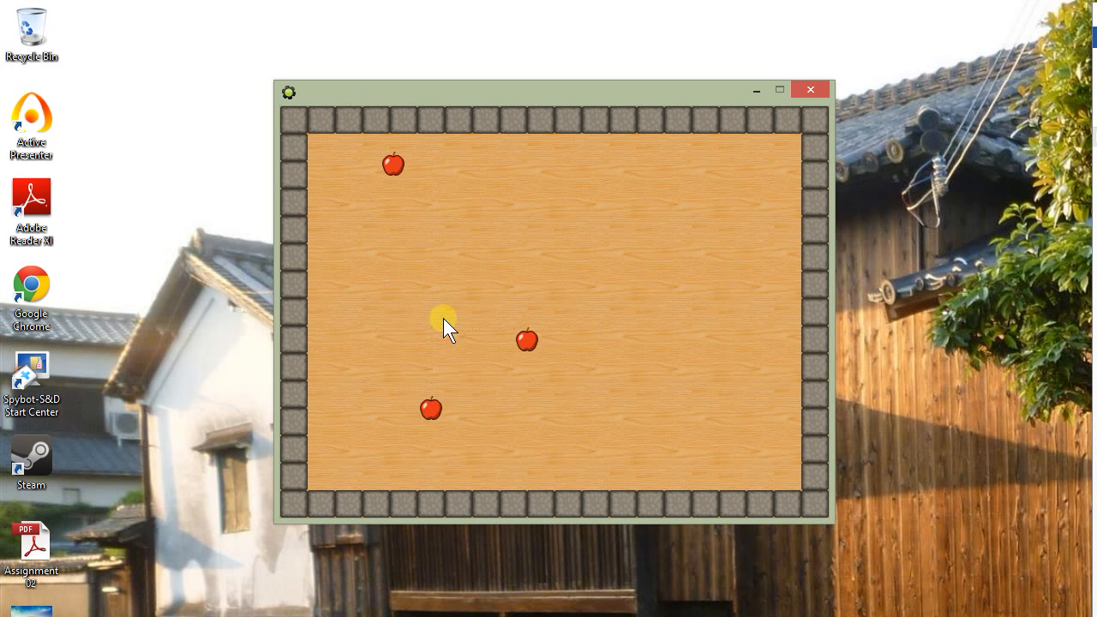
click(563, 335)
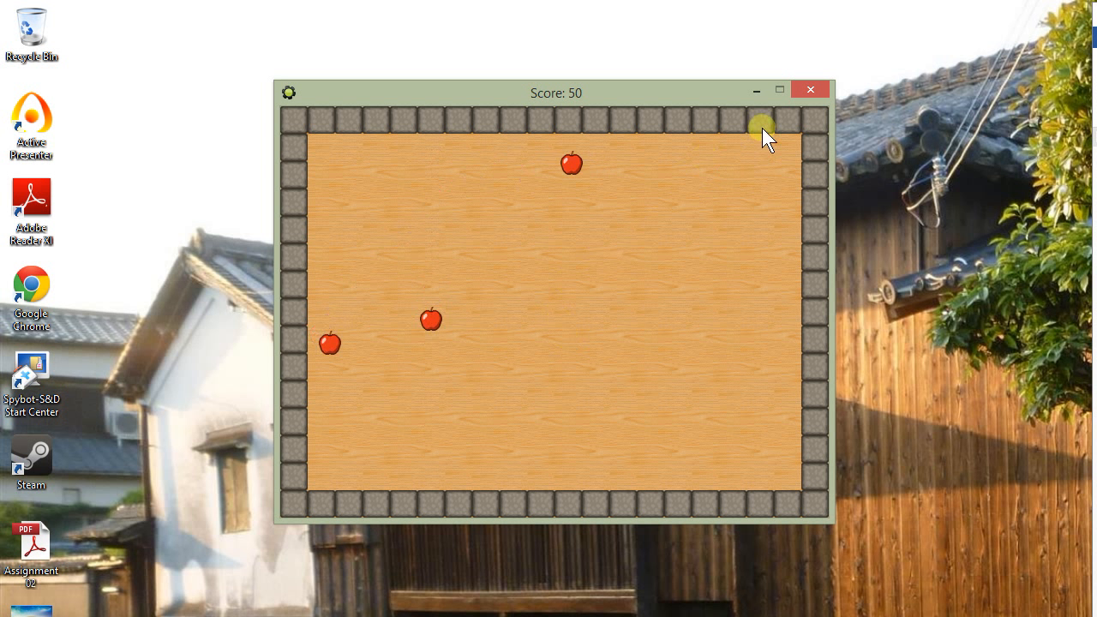
click(809, 89)
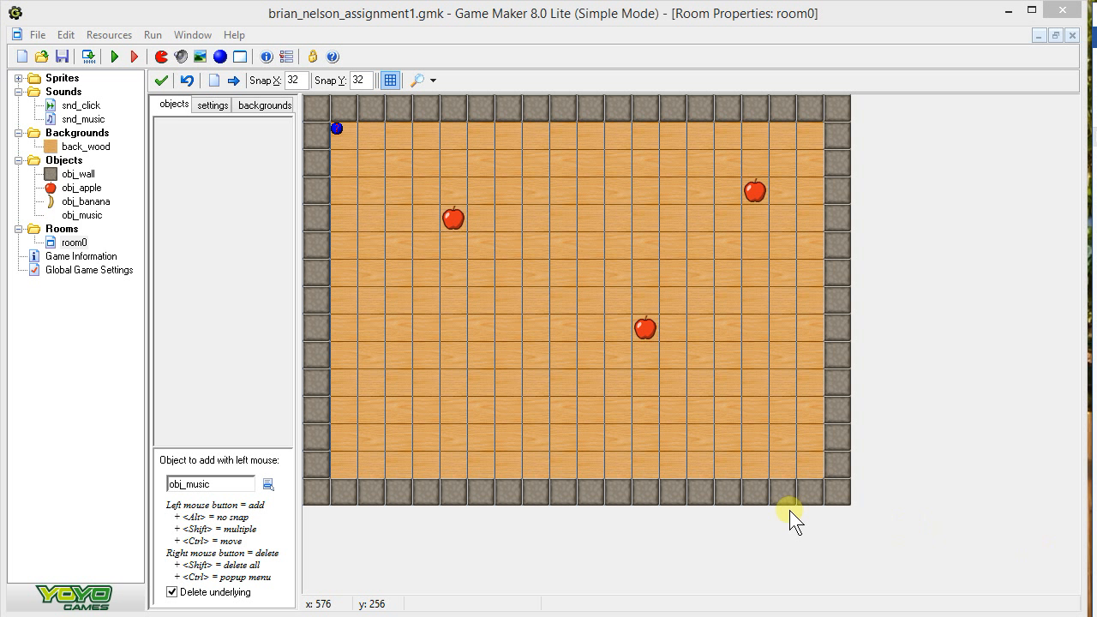
Duplicate obj_apple, name the copy obj_banana and assign it the spr_banana sprite
click(18, 78)
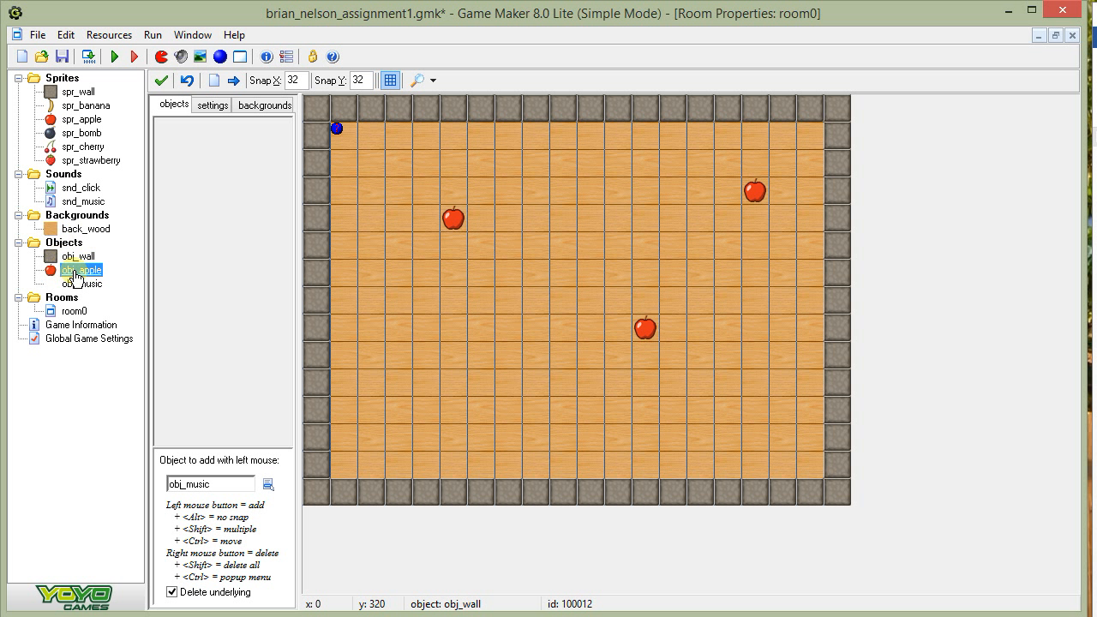
right_click(82, 272)
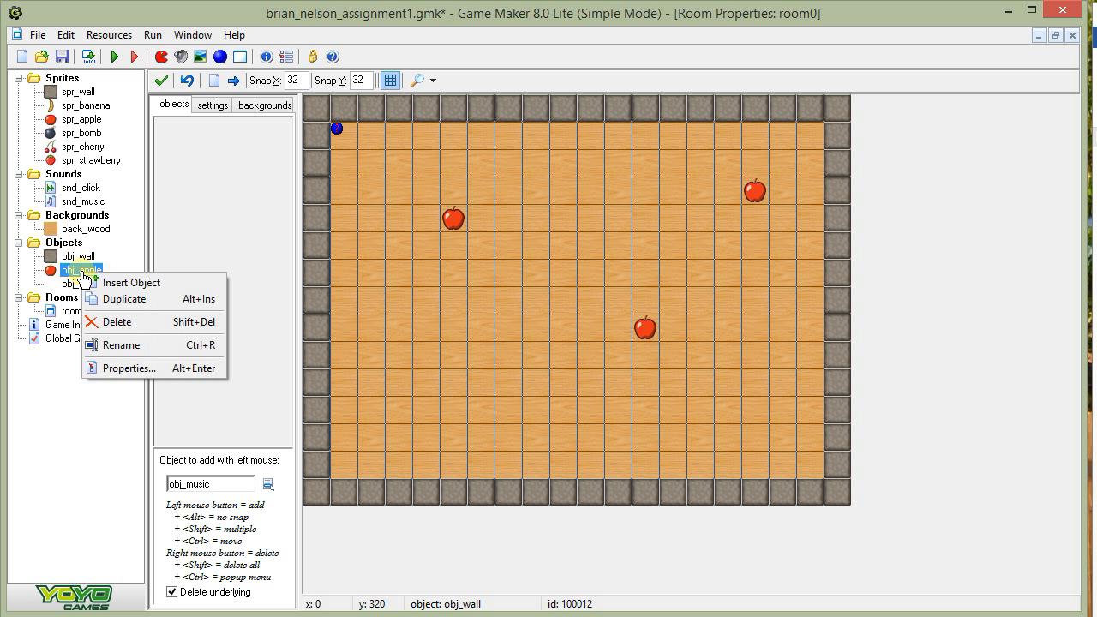
click(154, 297)
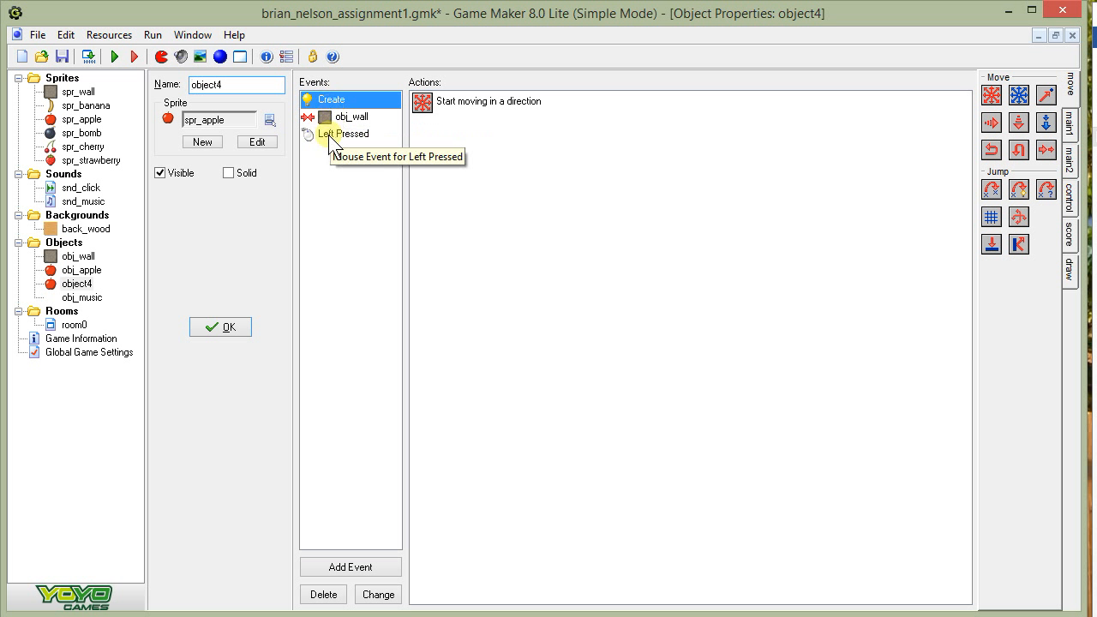
drag(245, 83, 155, 89)
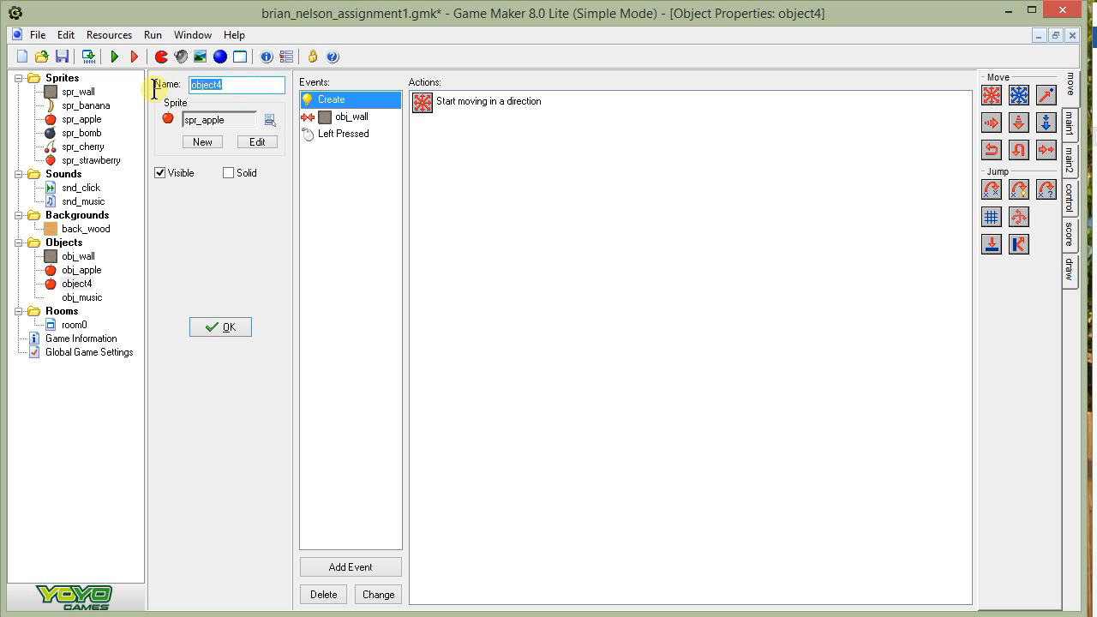
text(obj)
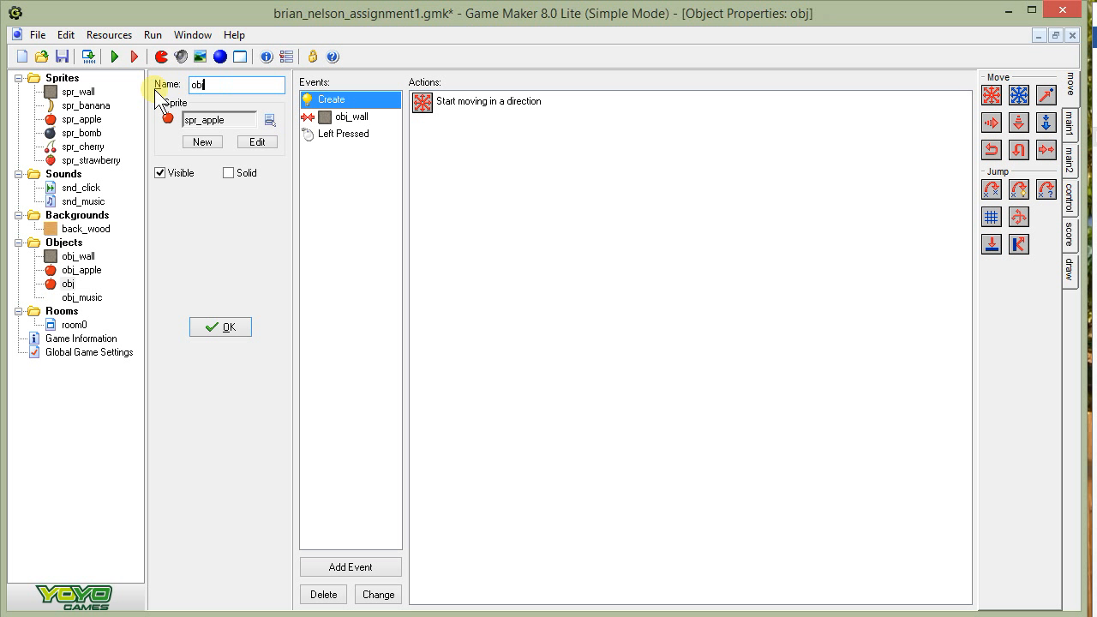
text(_)
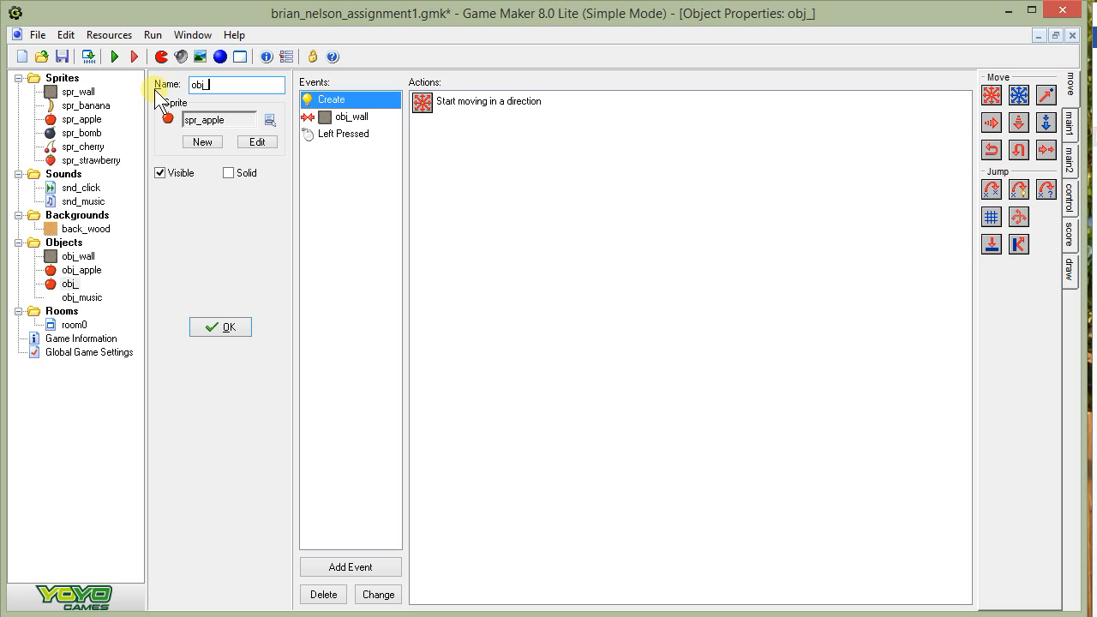
text(banana)
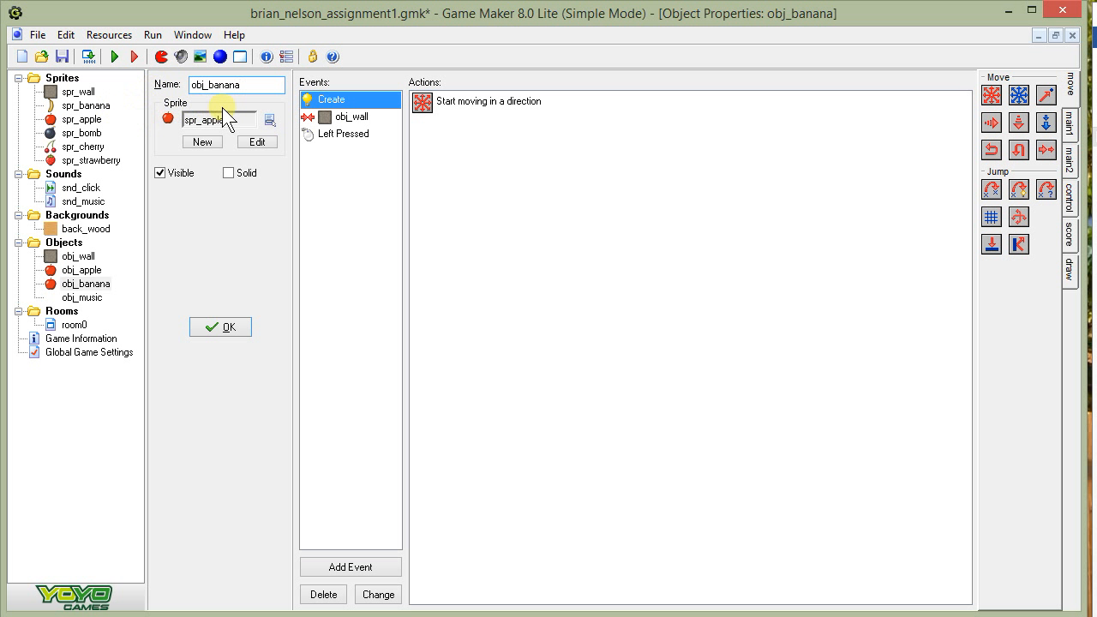
click(268, 119)
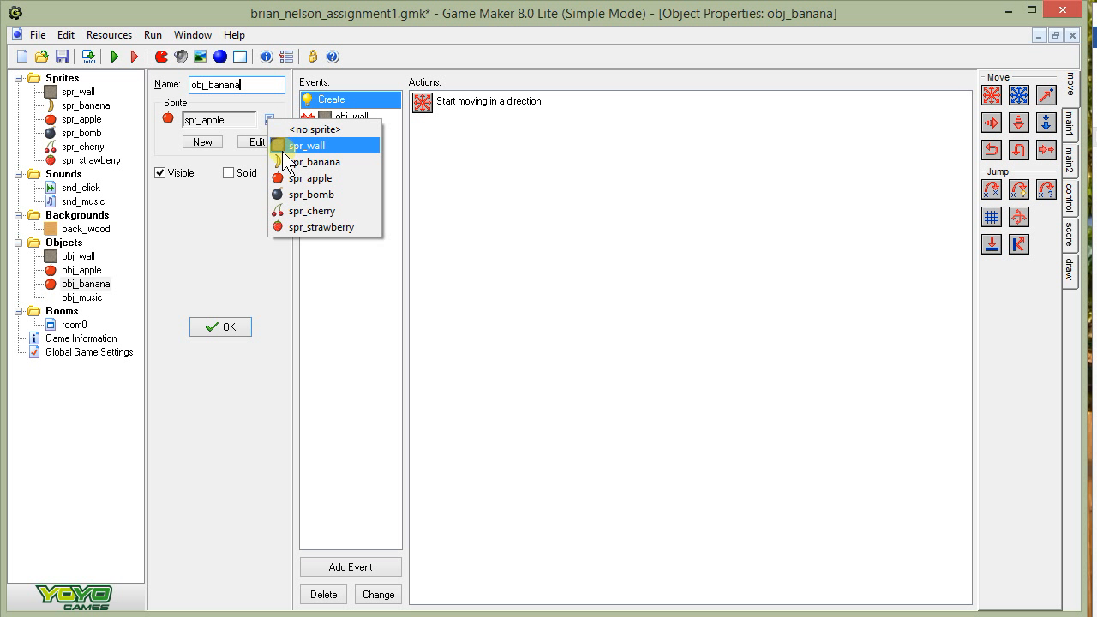
click(288, 158)
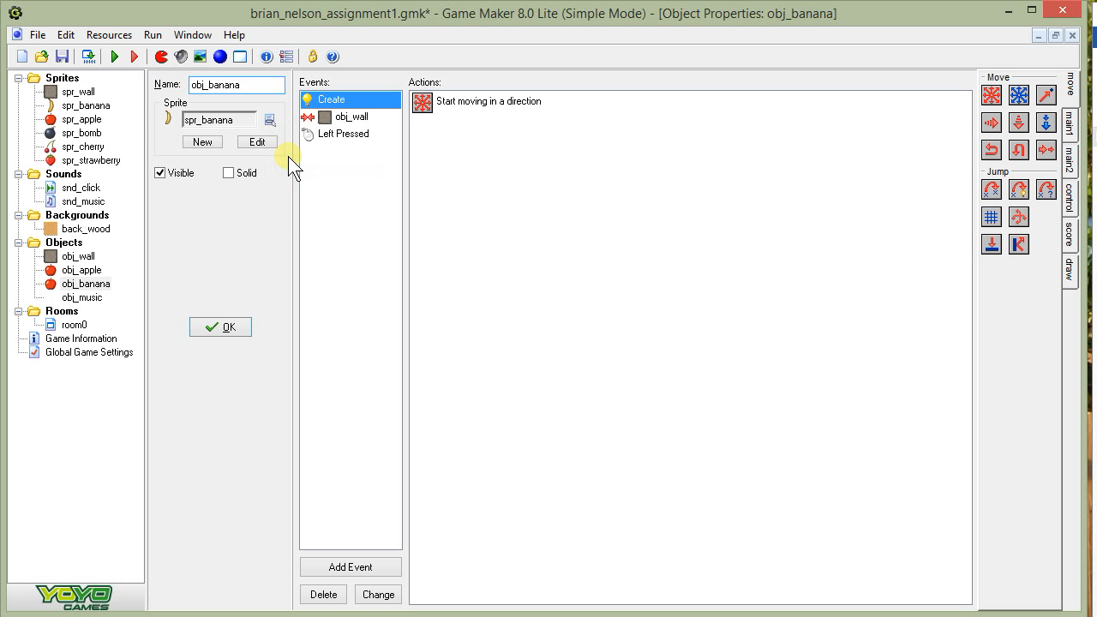
Set the speed of the Move Fixed action in obj_banana's Create event to 10
click(421, 102)
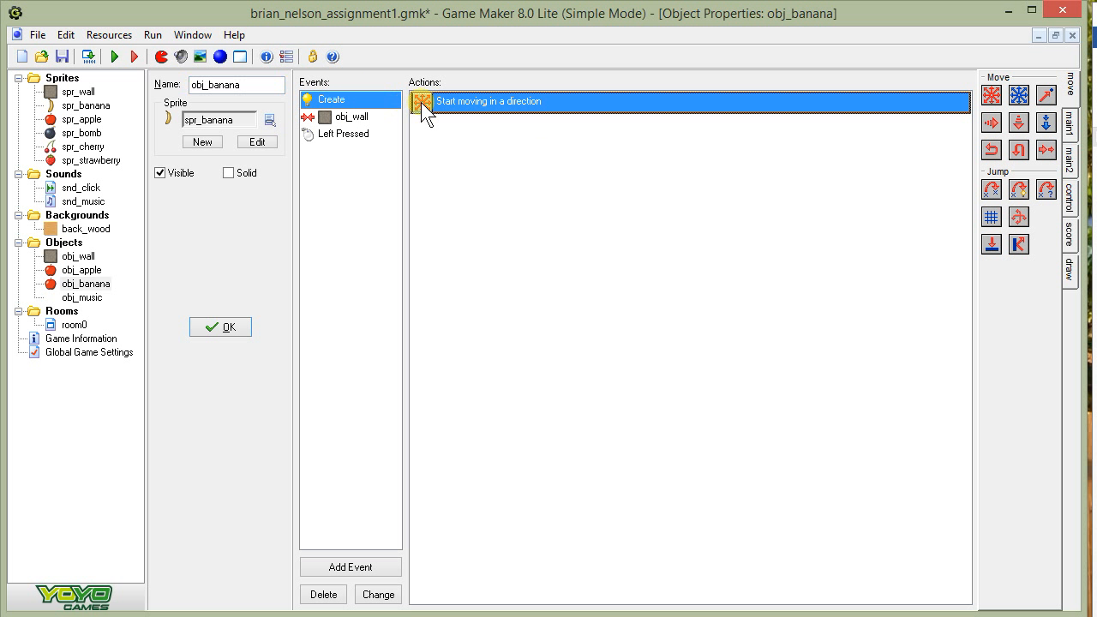
double_click(421, 102)
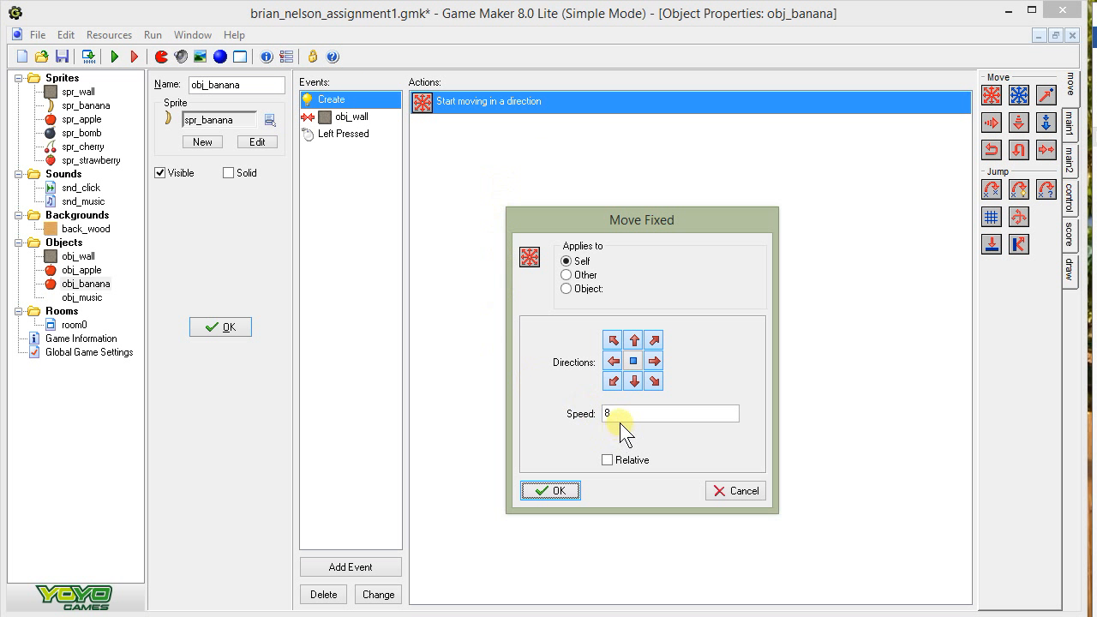
drag(619, 413, 518, 423)
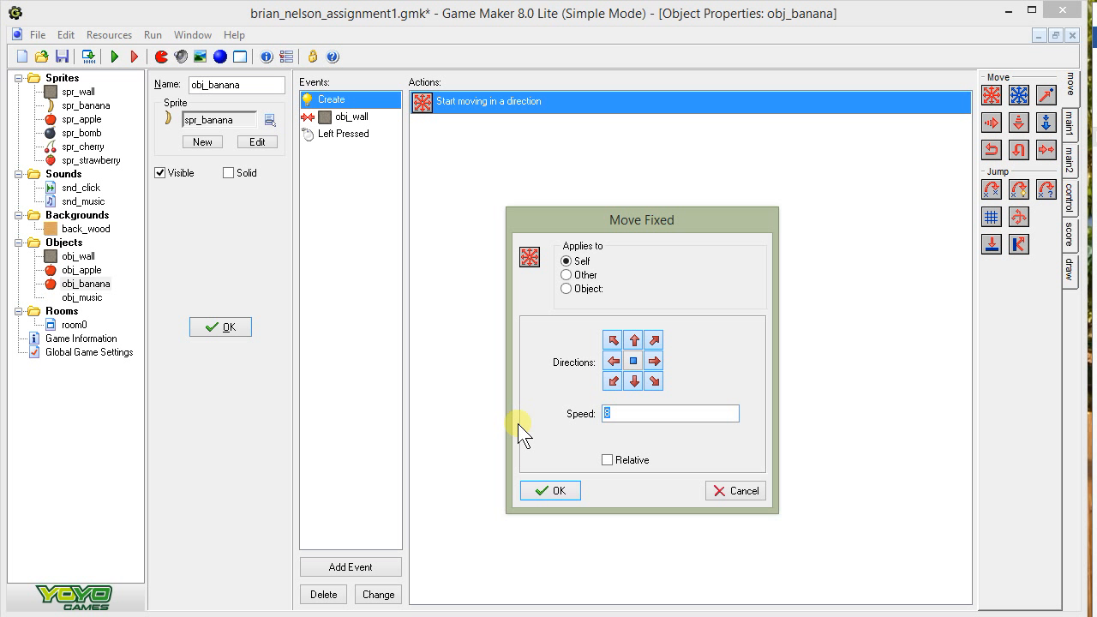
text(10)
click(544, 489)
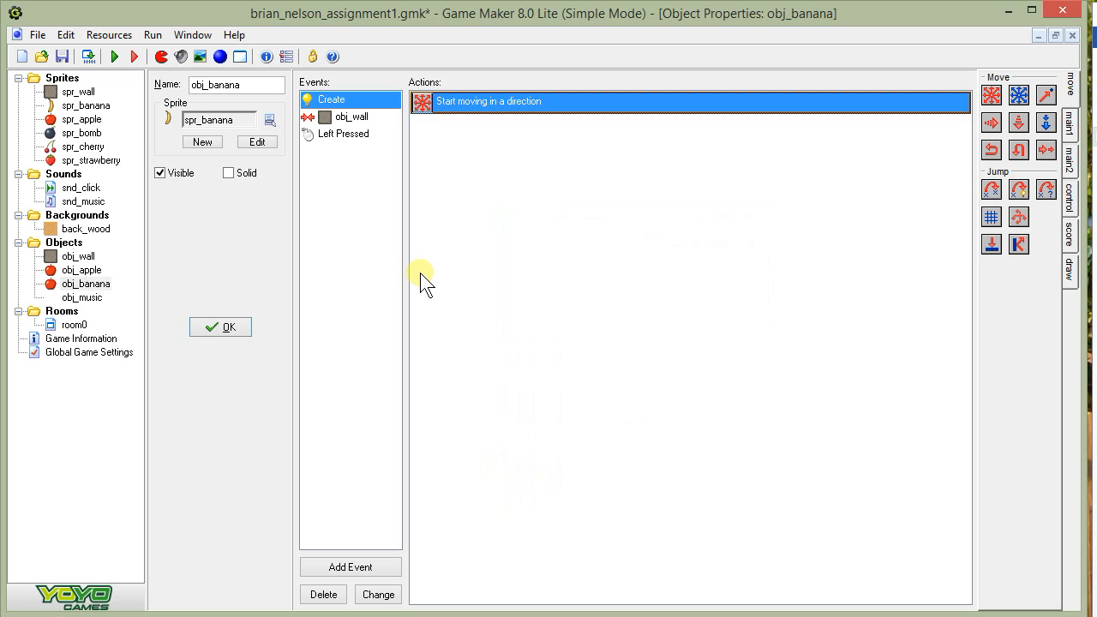
Set the relative score in obj_banana's Left Pressed event to 75 and accept the object
click(330, 134)
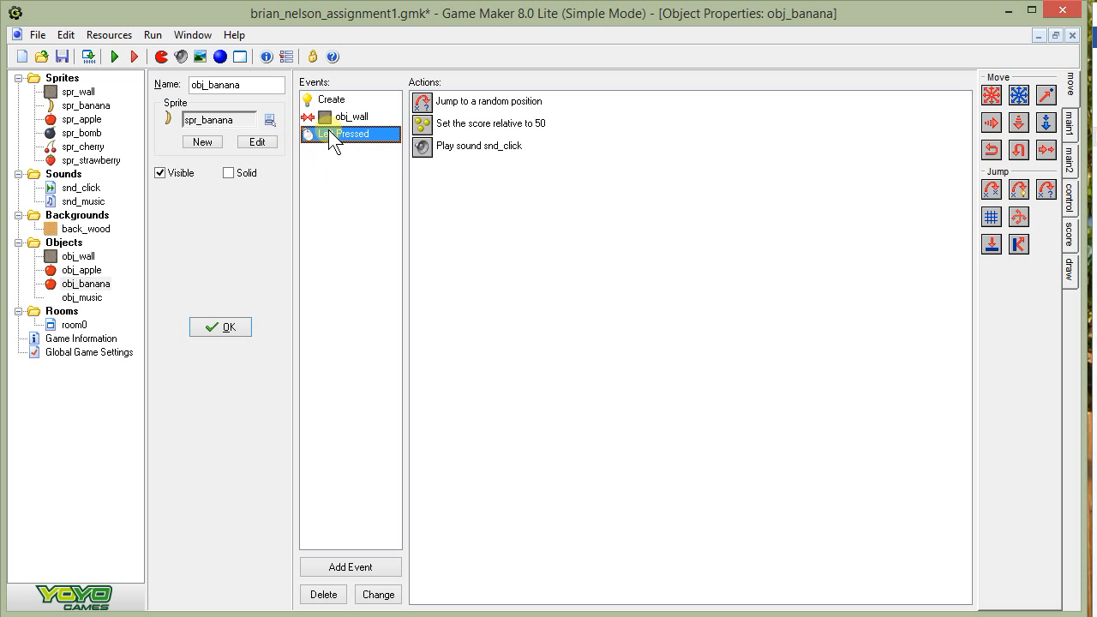
double_click(426, 122)
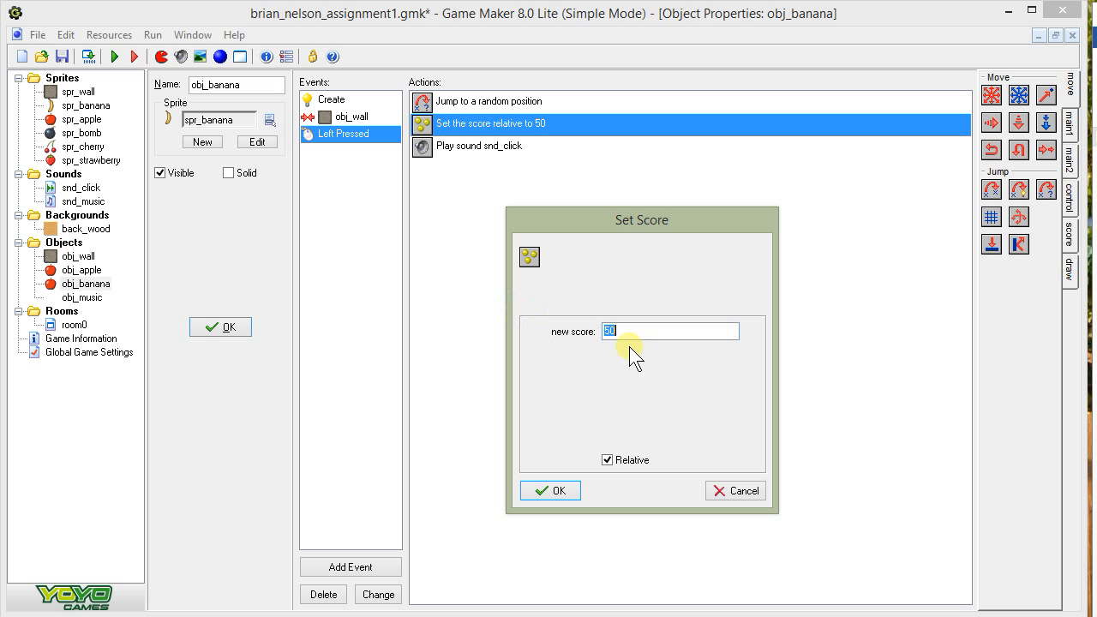
text(75)
click(553, 492)
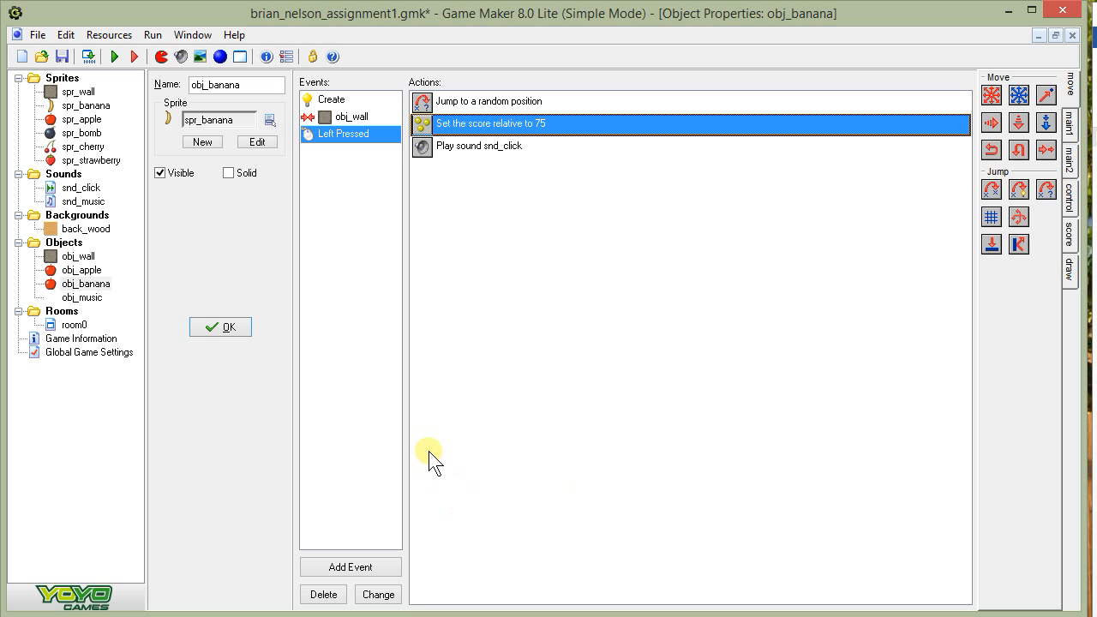
click(230, 327)
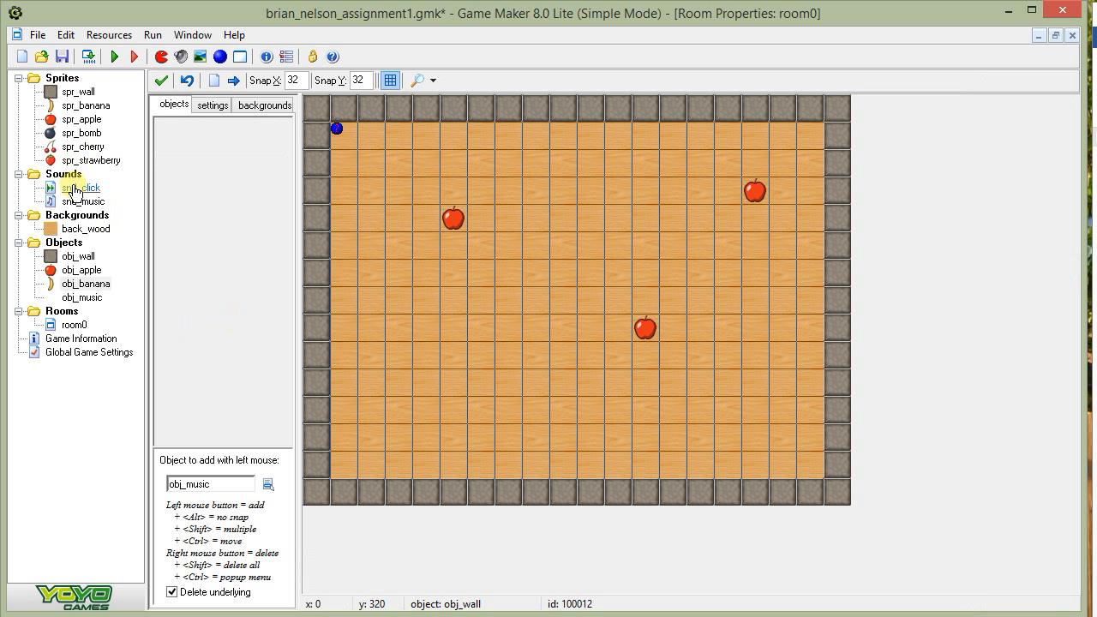
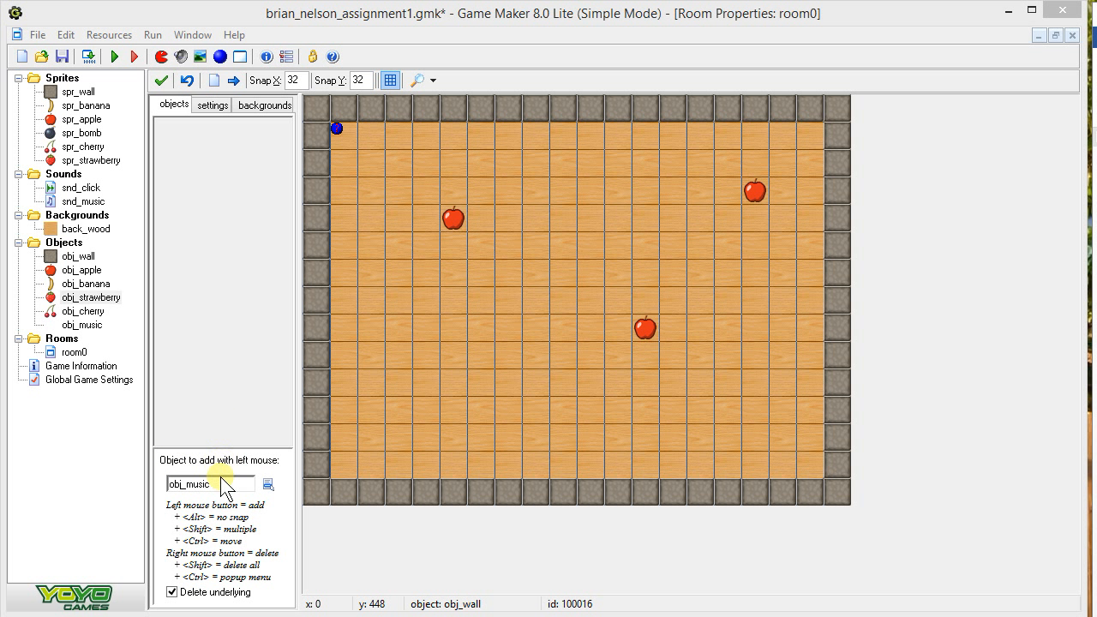
Place three obj_banana instances on room0's floor: upper middle, lower right and left of centre
click(267, 485)
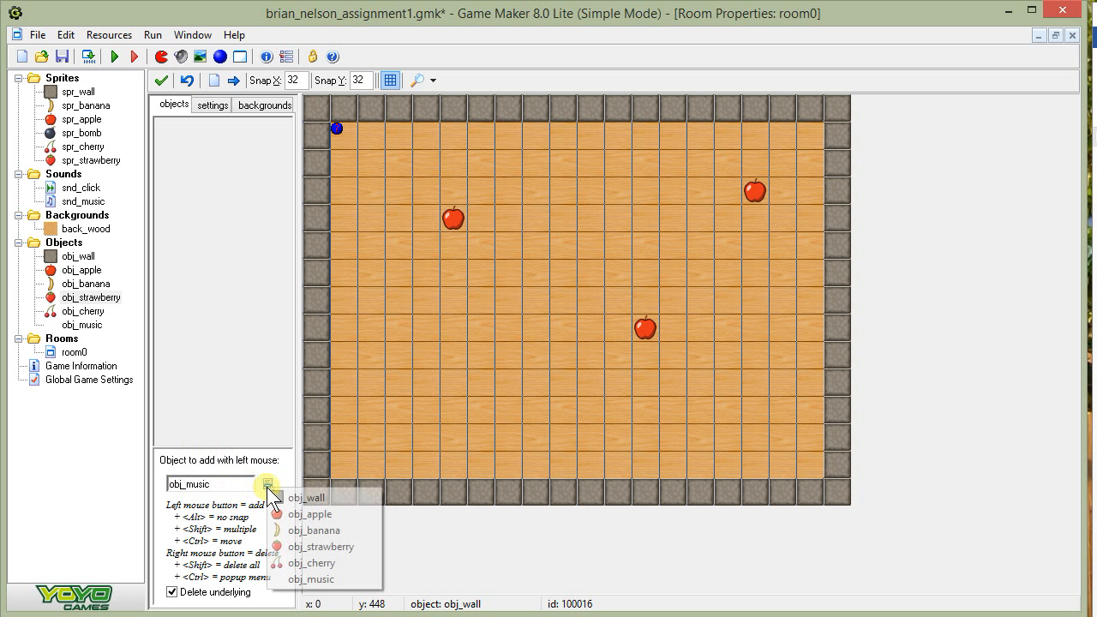
click(292, 530)
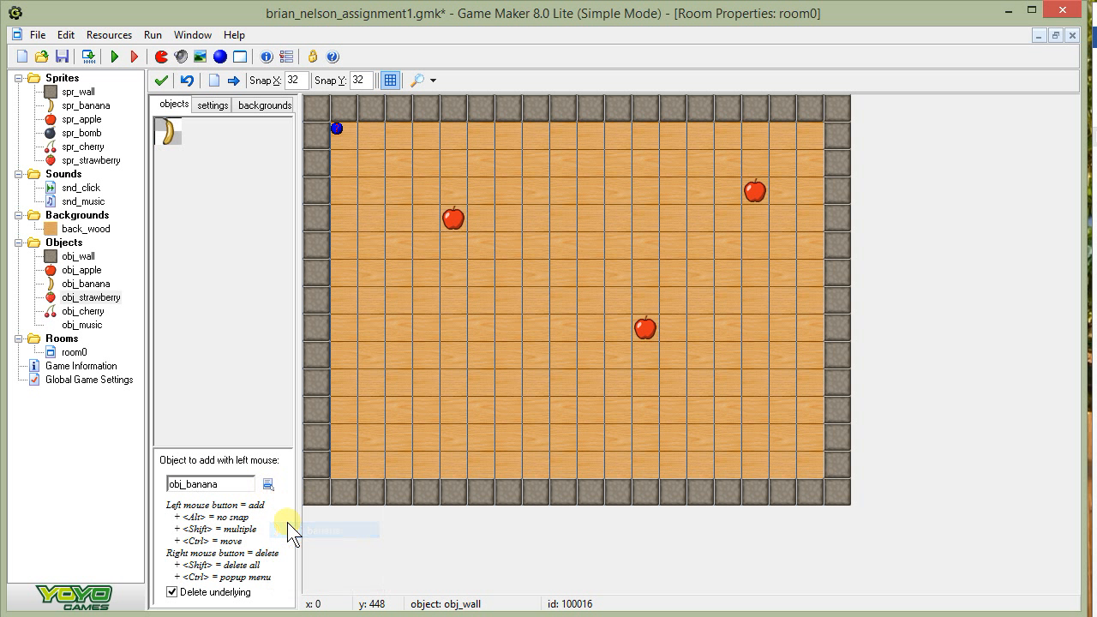
click(617, 193)
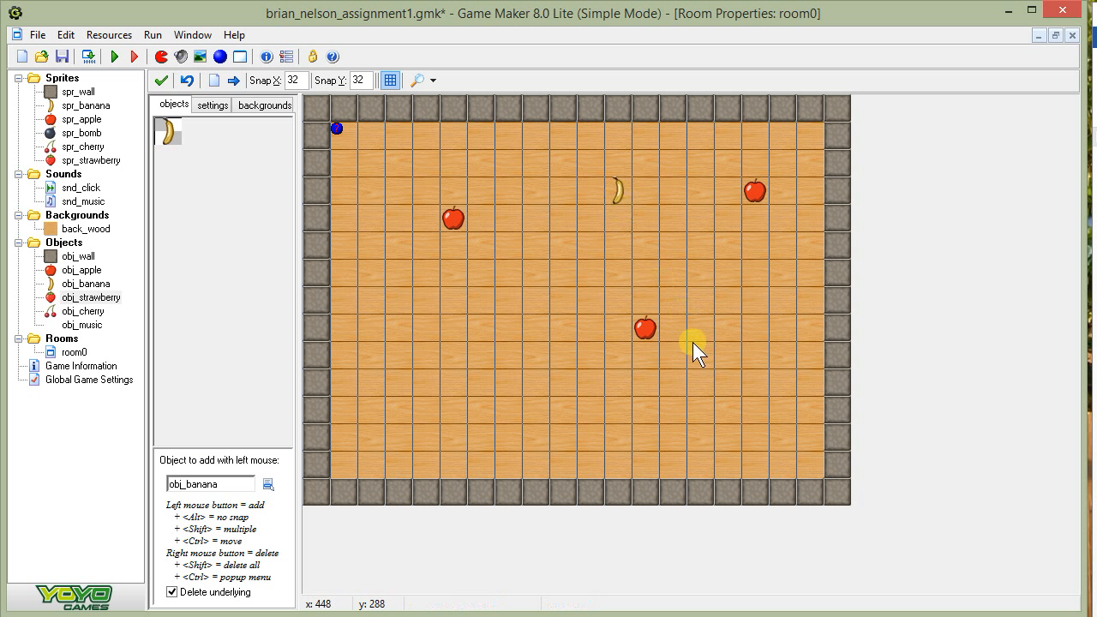
click(721, 404)
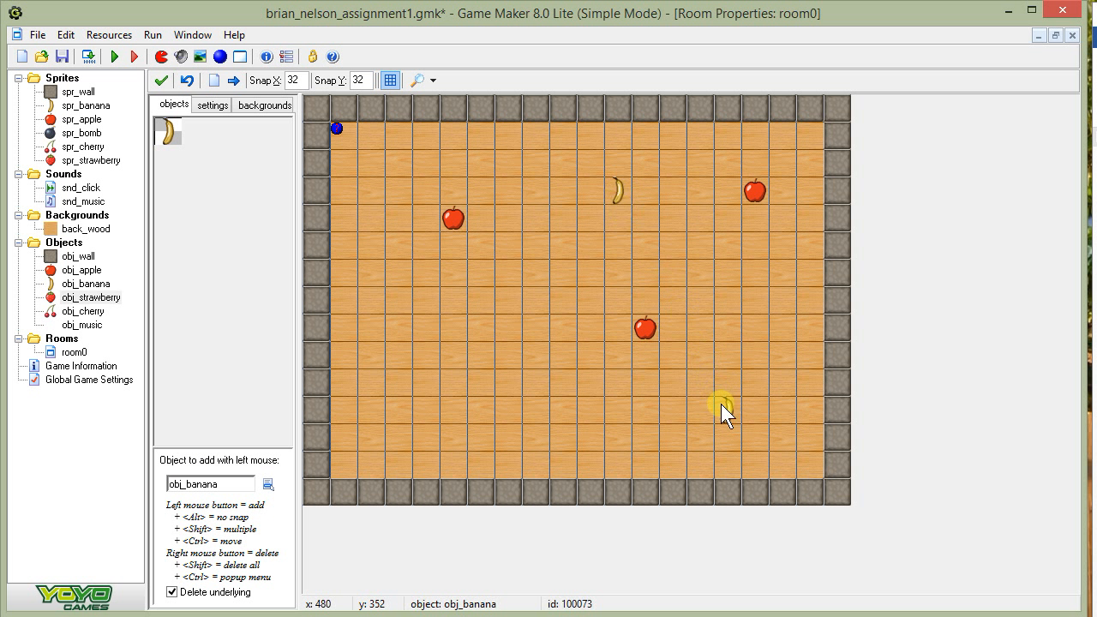
click(515, 299)
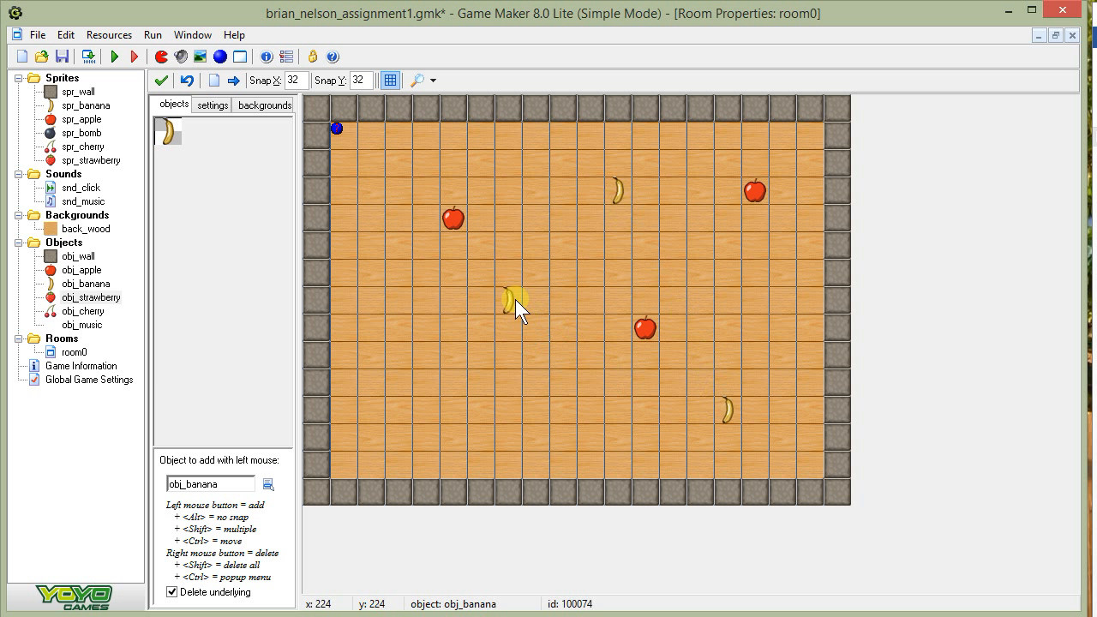
Place three obj_strawberry instances in room0: lower left, just below the left-centre banana, and near the upper middle wall
click(264, 483)
click(296, 542)
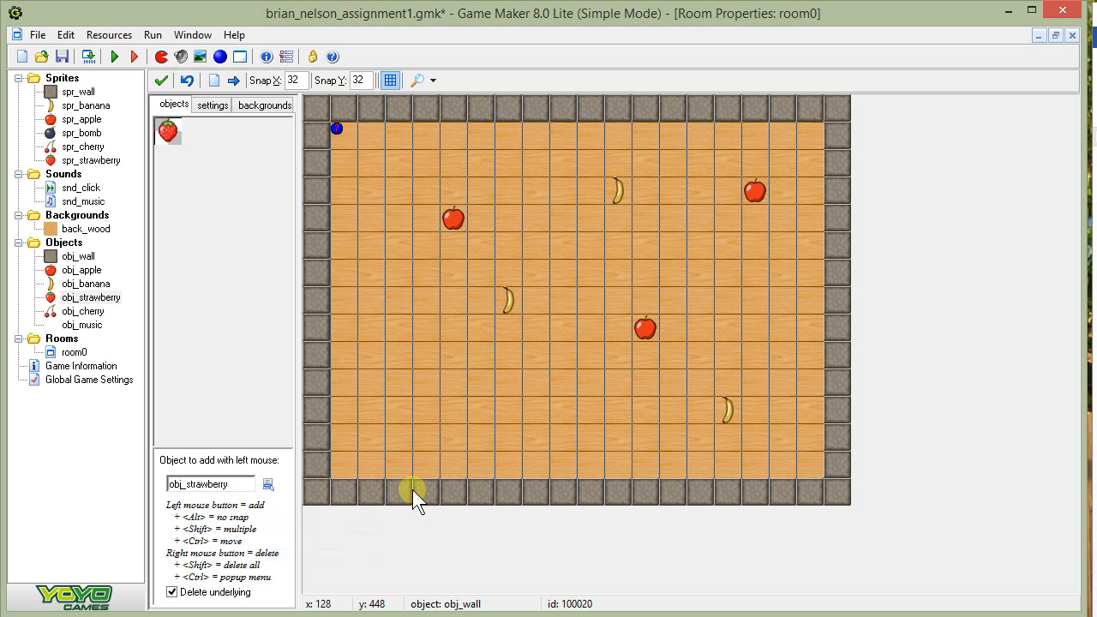
click(418, 442)
click(508, 347)
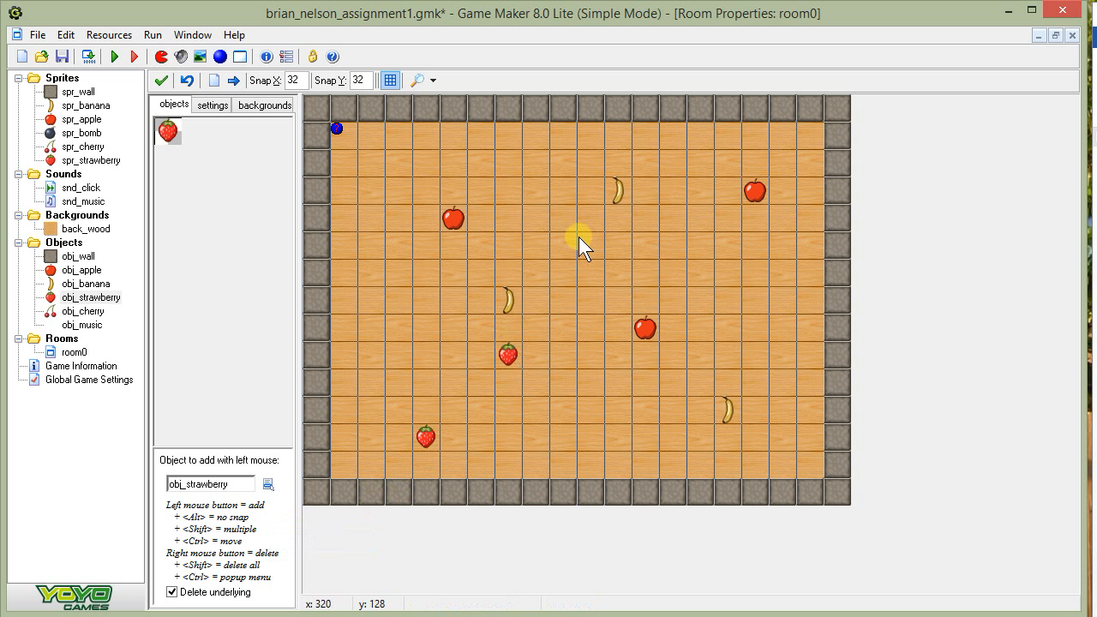
click(563, 162)
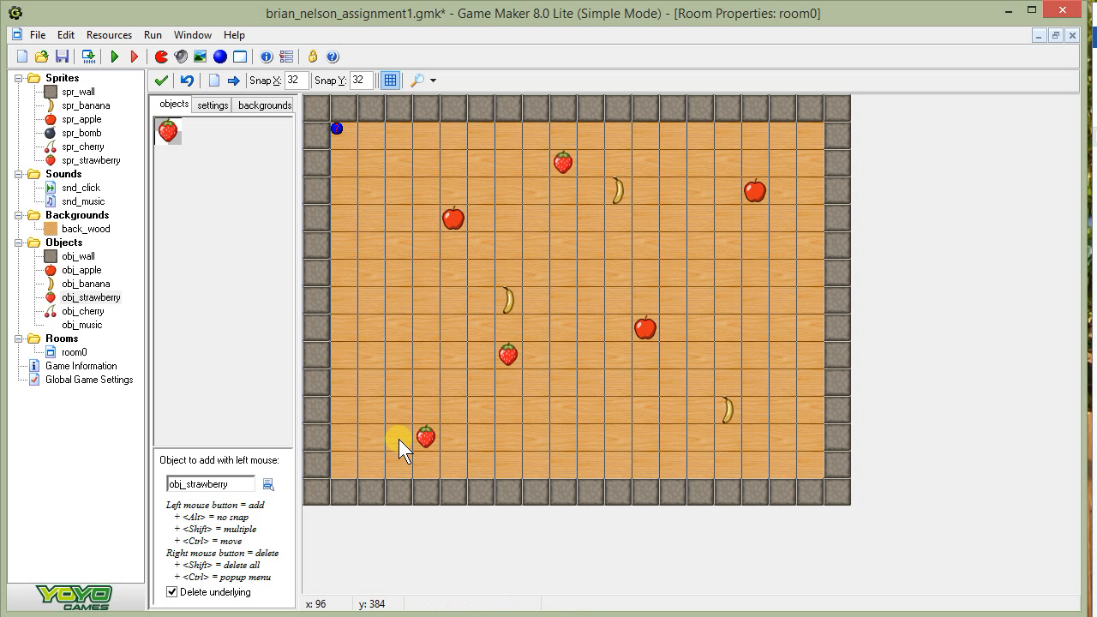
Place three obj_cherry instances in room0, at the upper right, right and lower middle of the floor, and accept the room
click(267, 483)
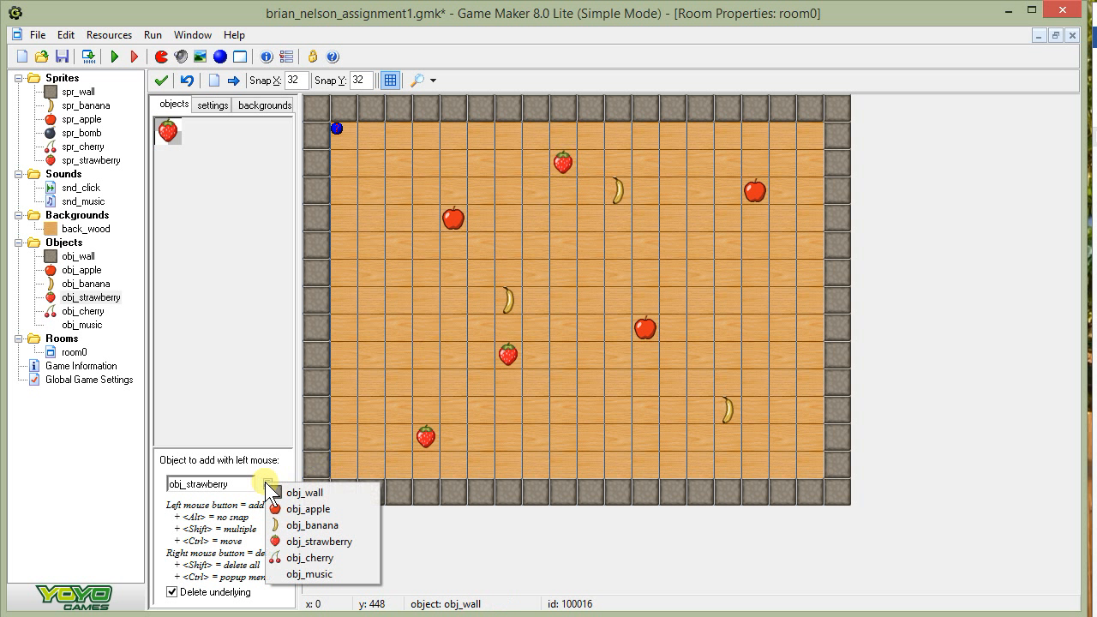
click(282, 559)
click(675, 221)
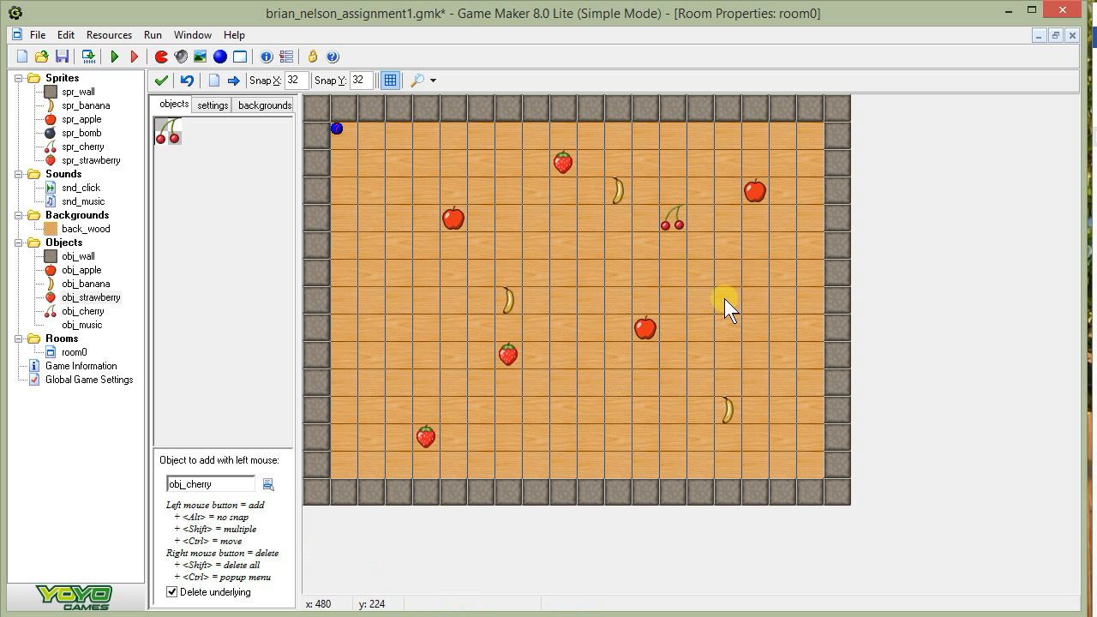
click(757, 331)
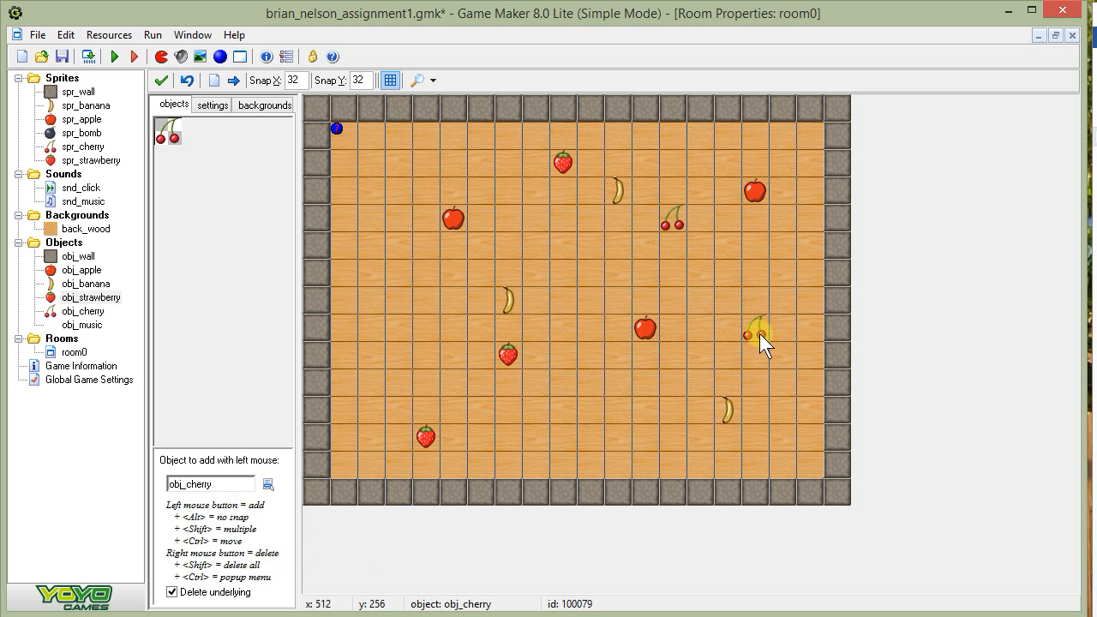
click(570, 436)
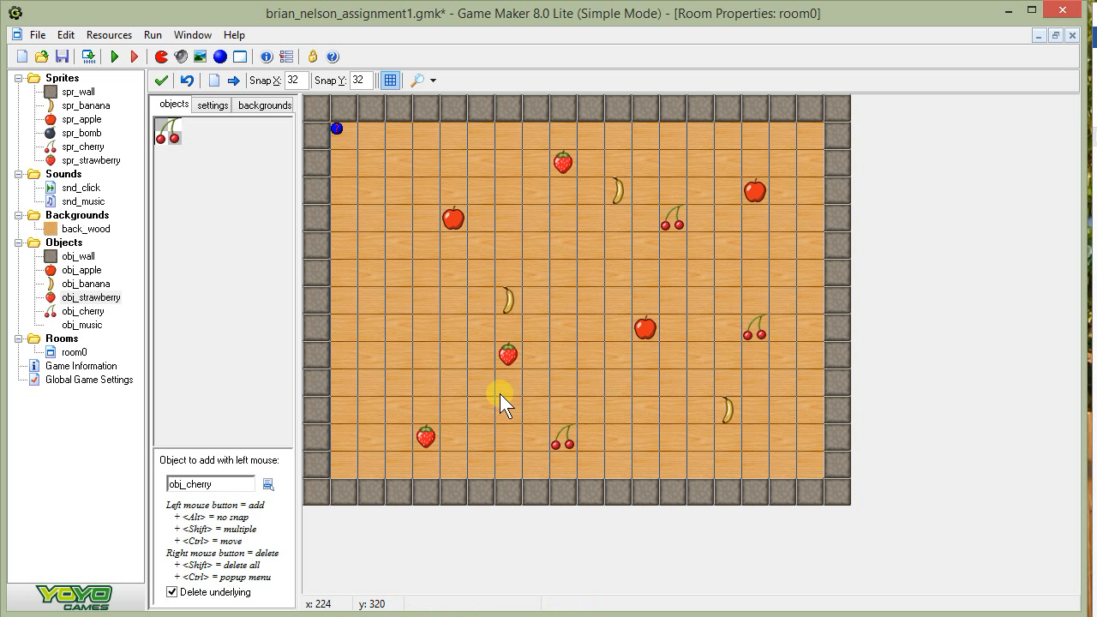
click(161, 84)
Save the project and run the game to test clicking the moving fruits, then close the game window
click(66, 59)
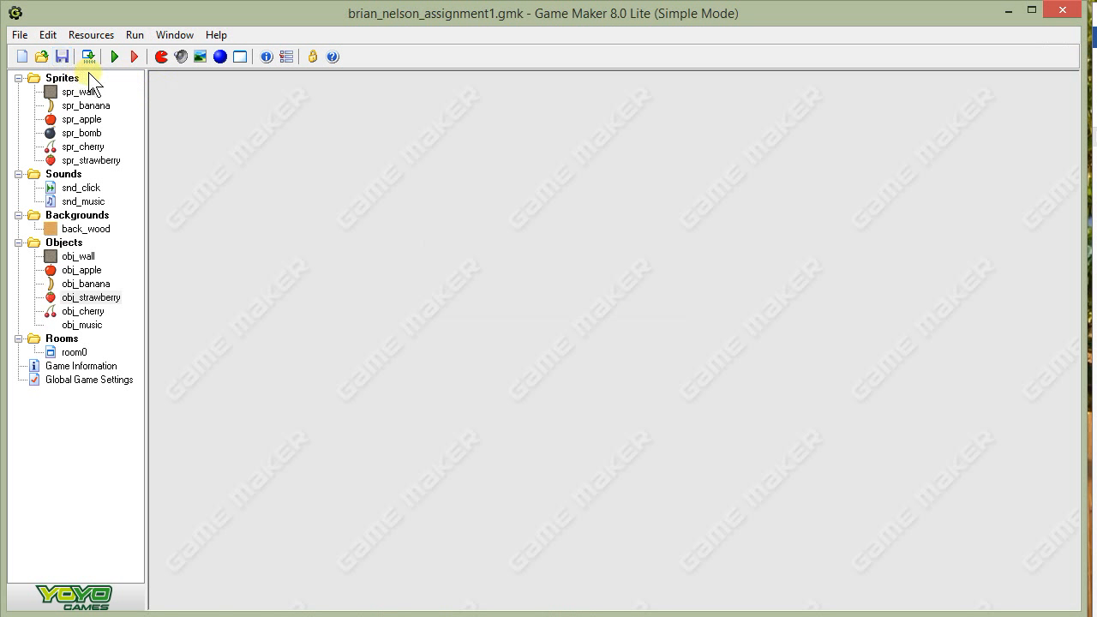
click(116, 57)
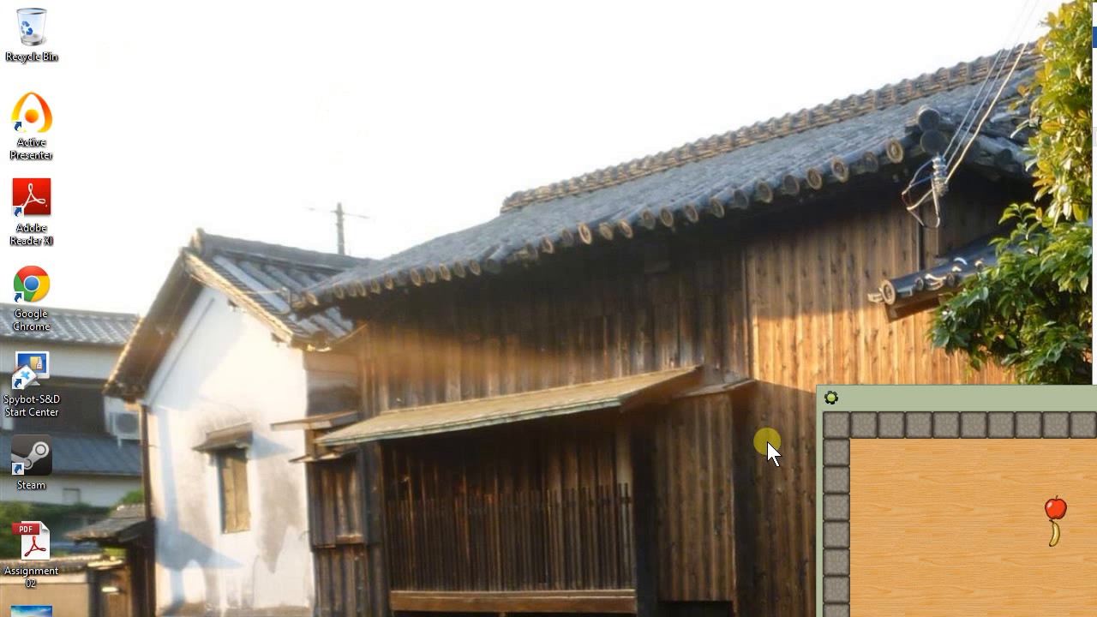
drag(955, 399, 490, 92)
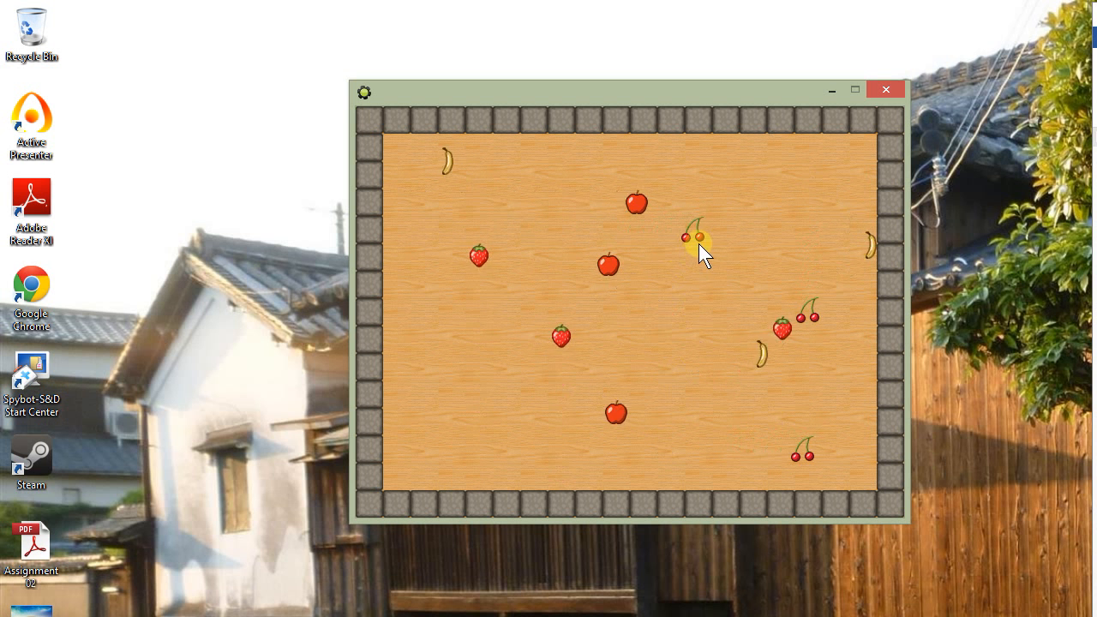
click(698, 242)
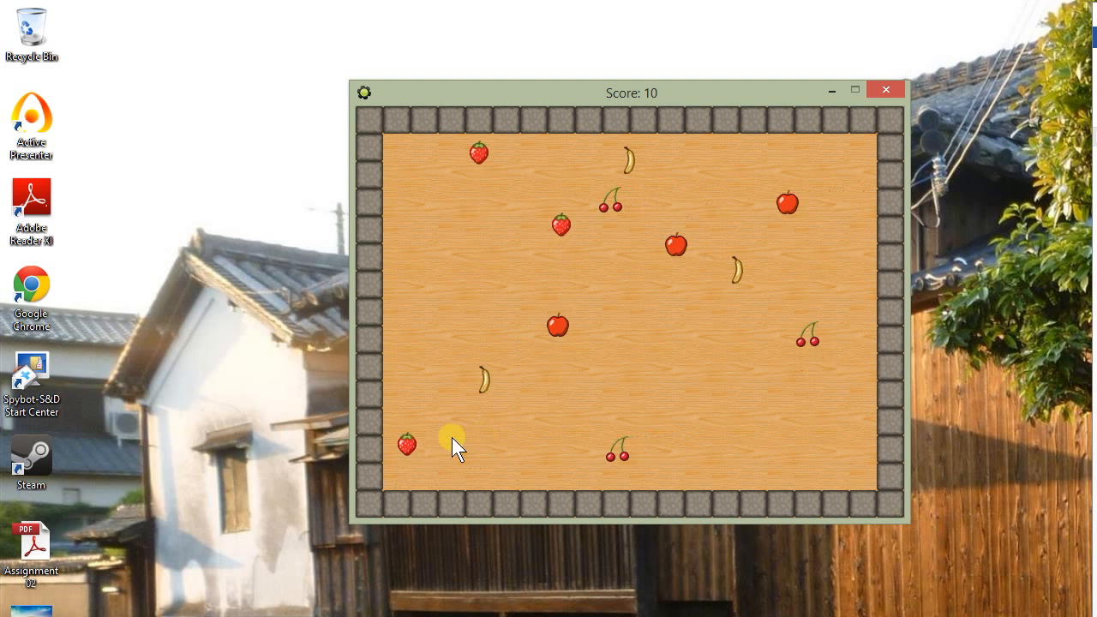
click(472, 355)
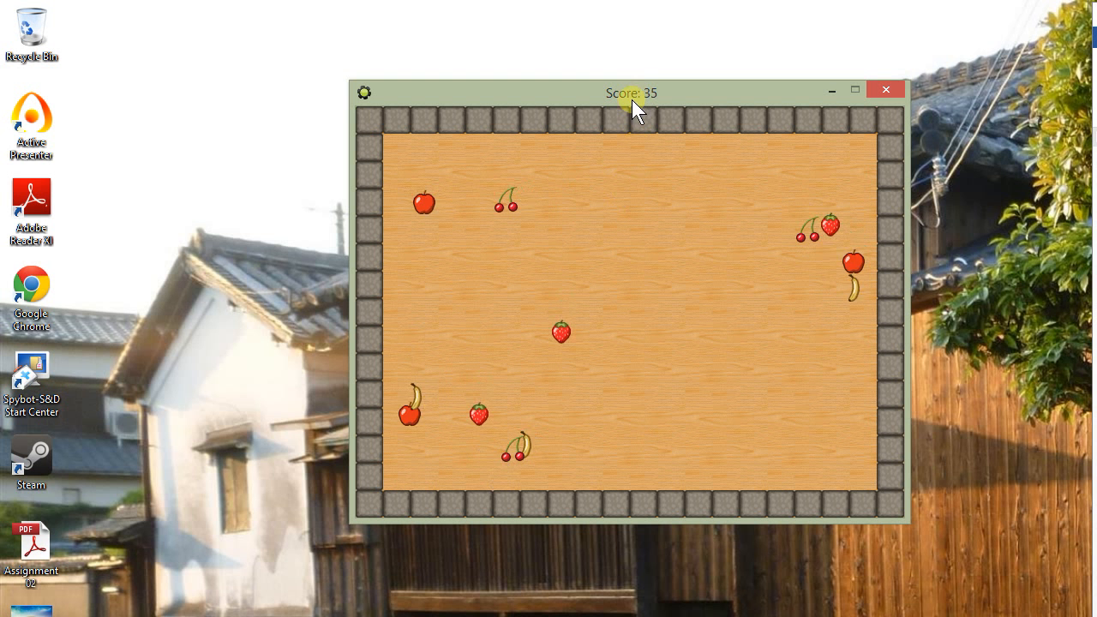
click(884, 89)
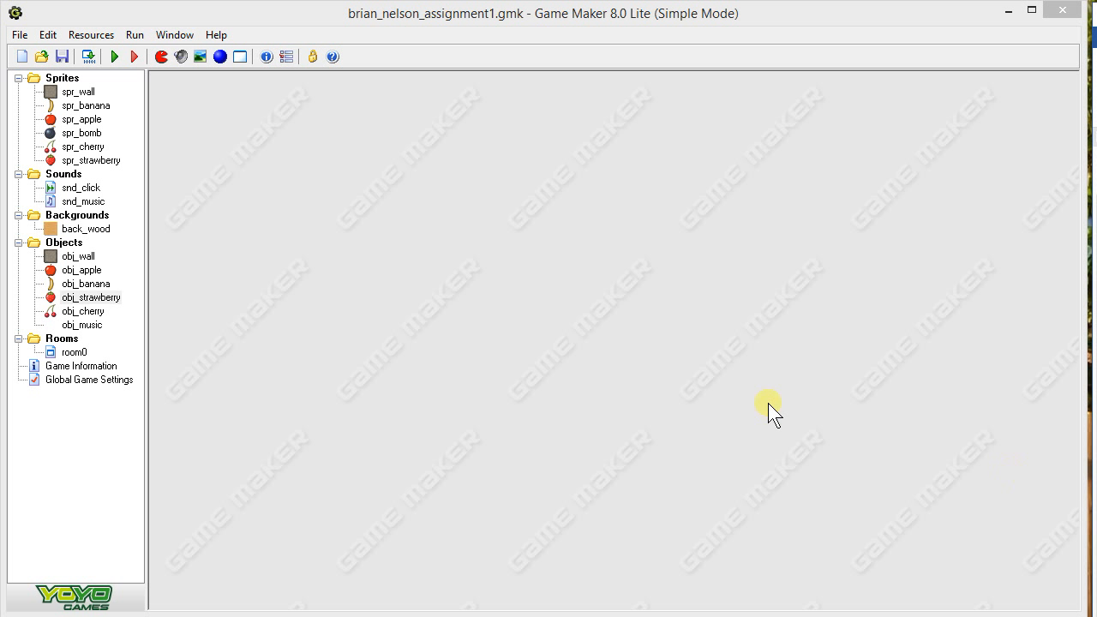
Create a sound named snd_explosion, load the explosion file from the Tutorial1 folder and accept it
click(181, 57)
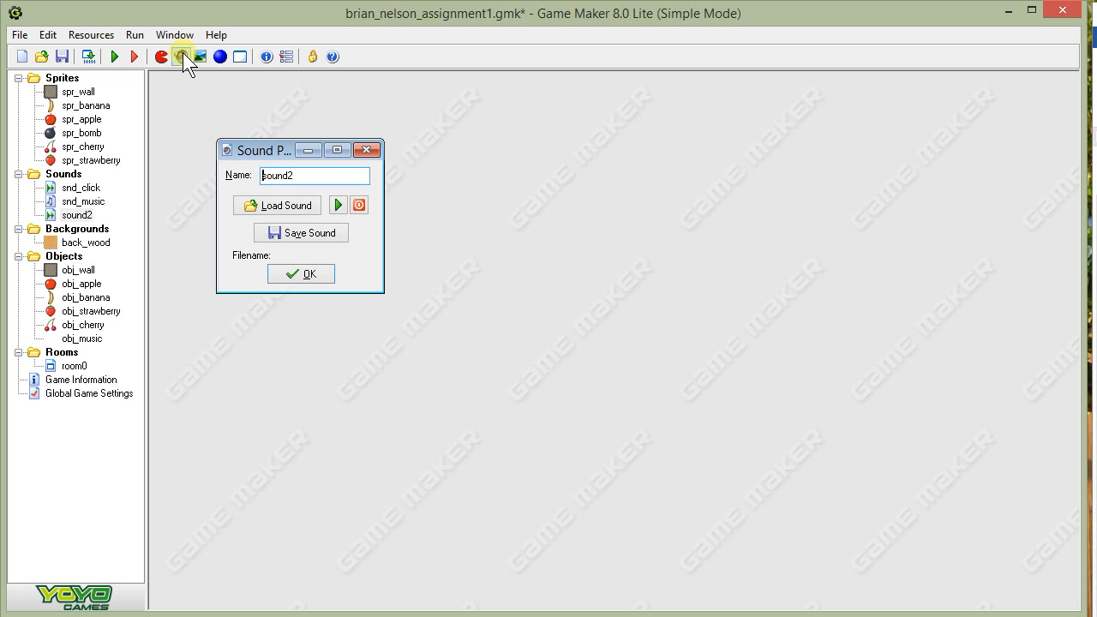
drag(308, 176, 226, 171)
text(snd_explosion)
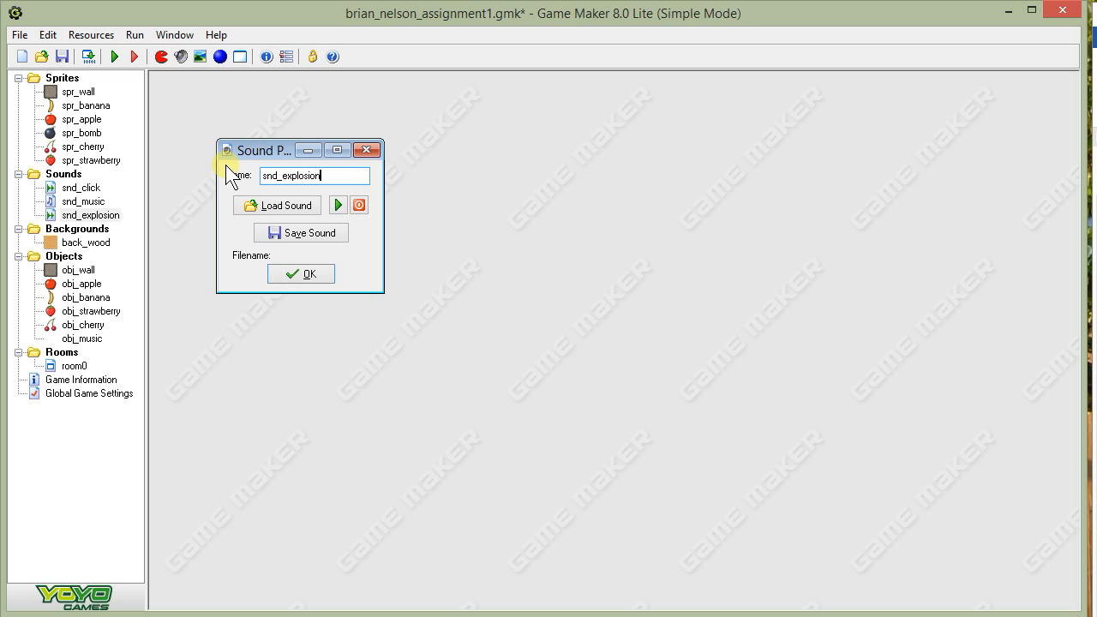
click(272, 205)
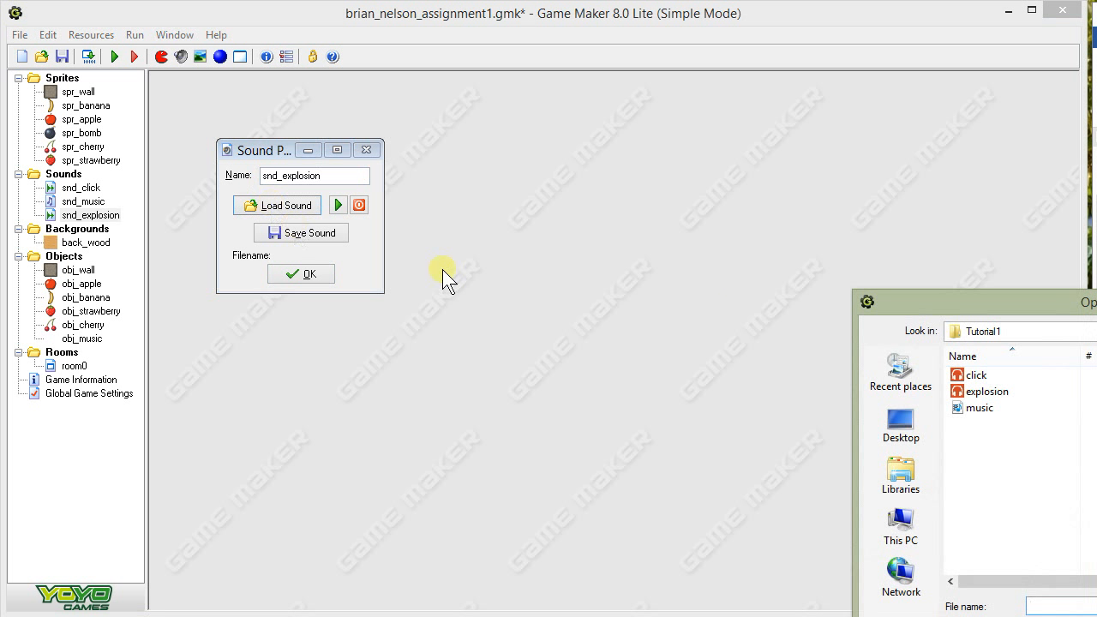
drag(920, 303, 687, 229)
click(741, 319)
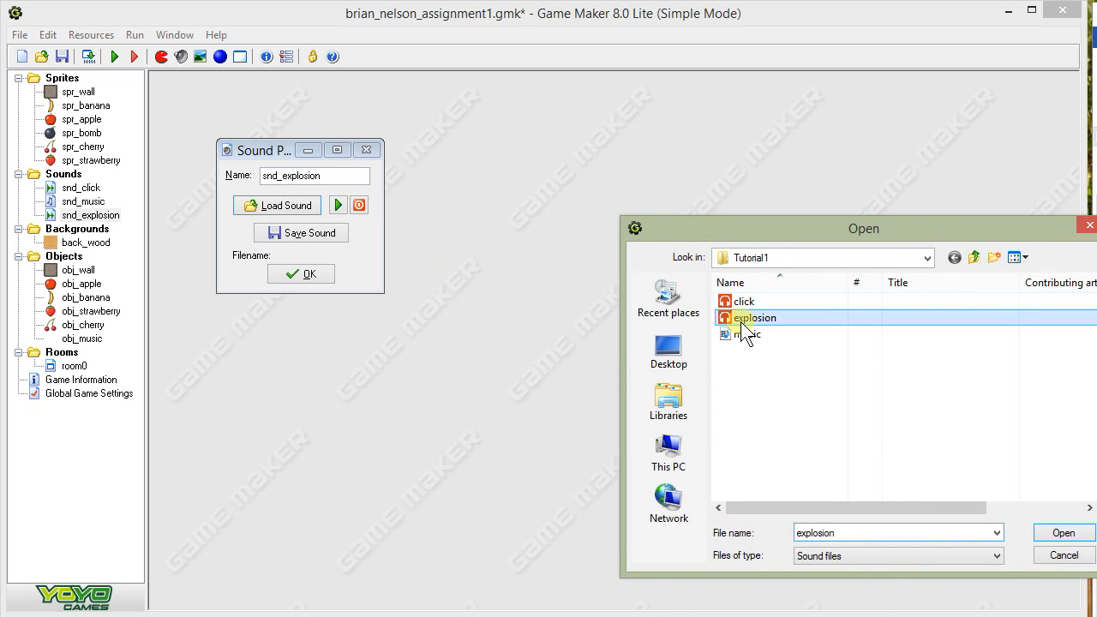
click(1050, 532)
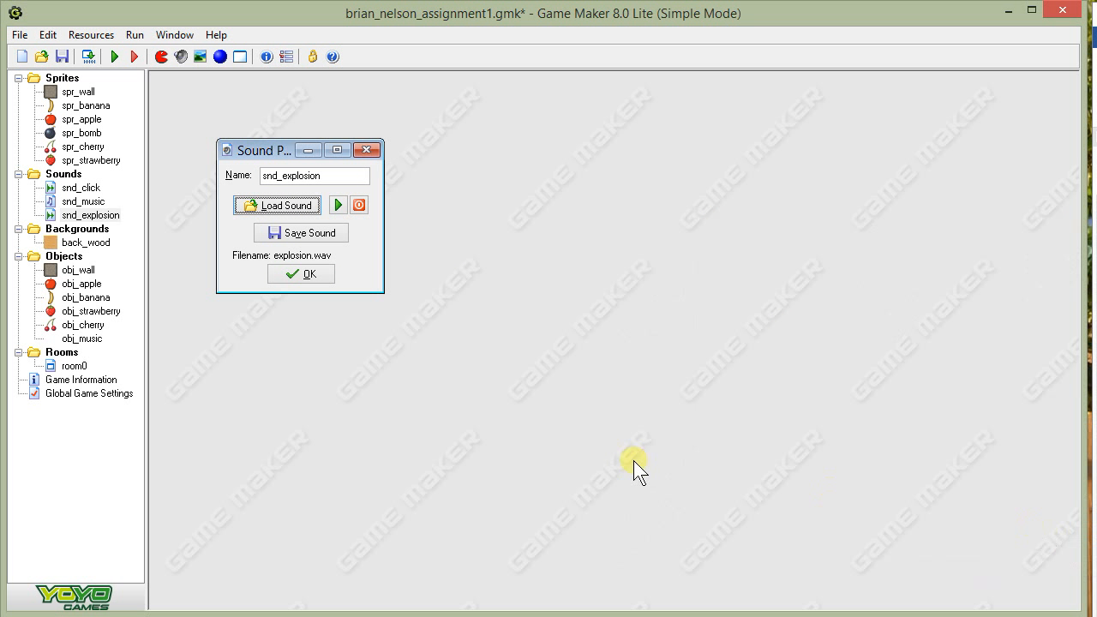
click(305, 273)
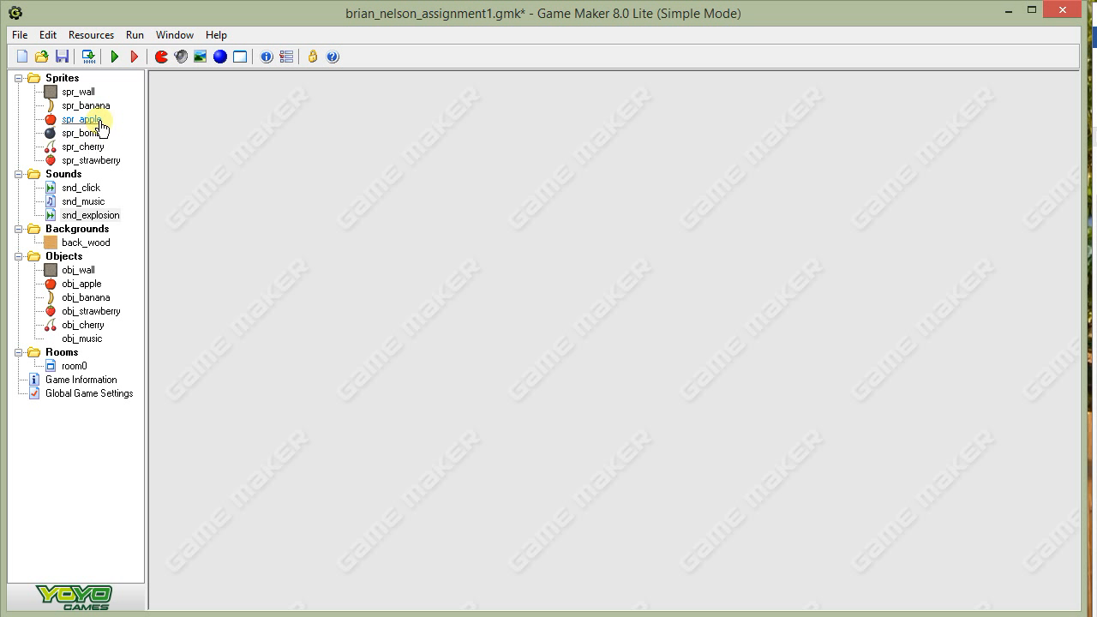
Create a new object named obj_bomb and assign it the spr_bomb sprite
click(221, 57)
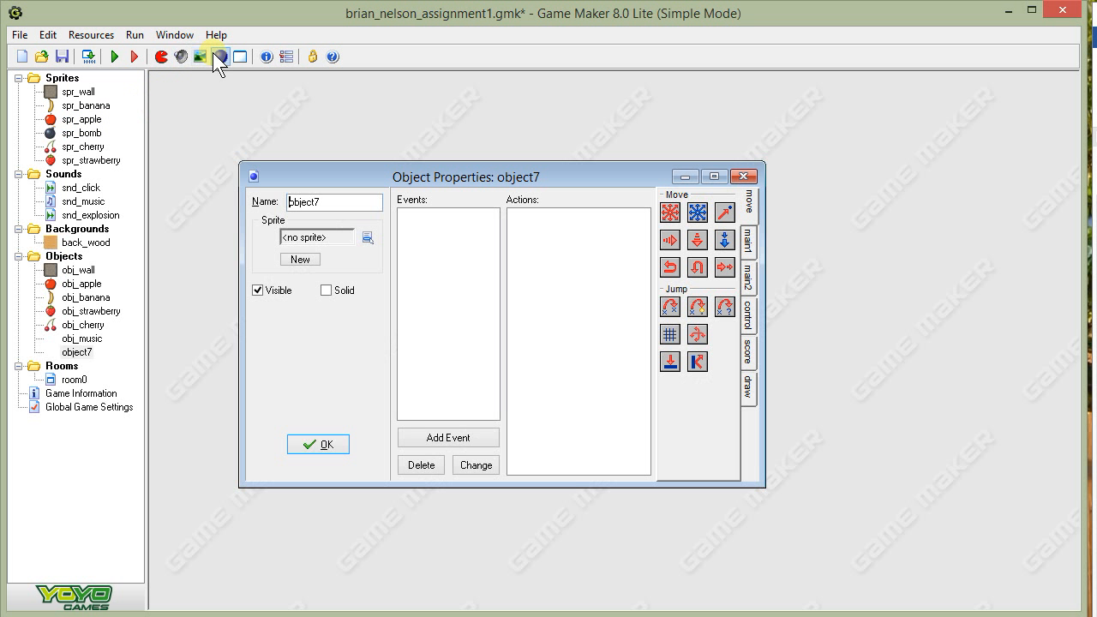
drag(357, 202, 256, 199)
text(o)
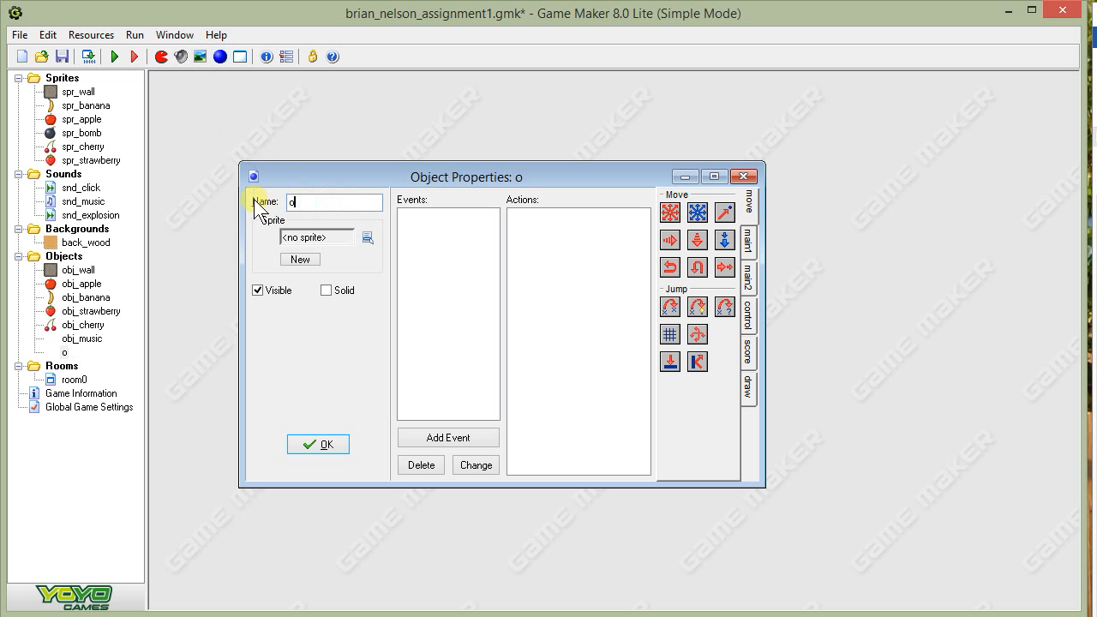
text(bj_bomb)
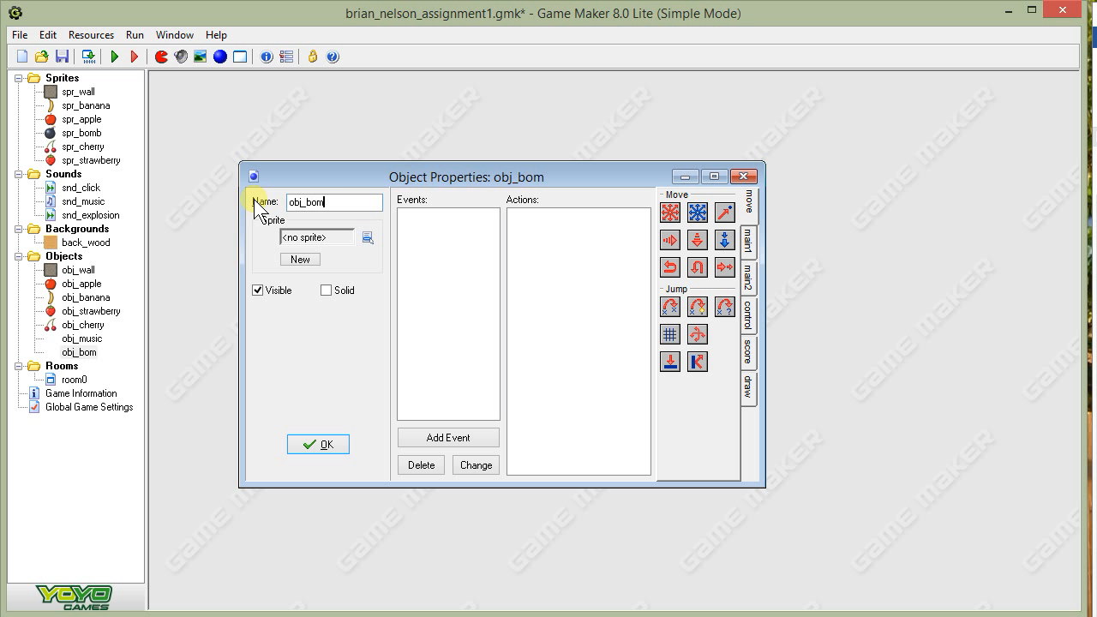
click(367, 237)
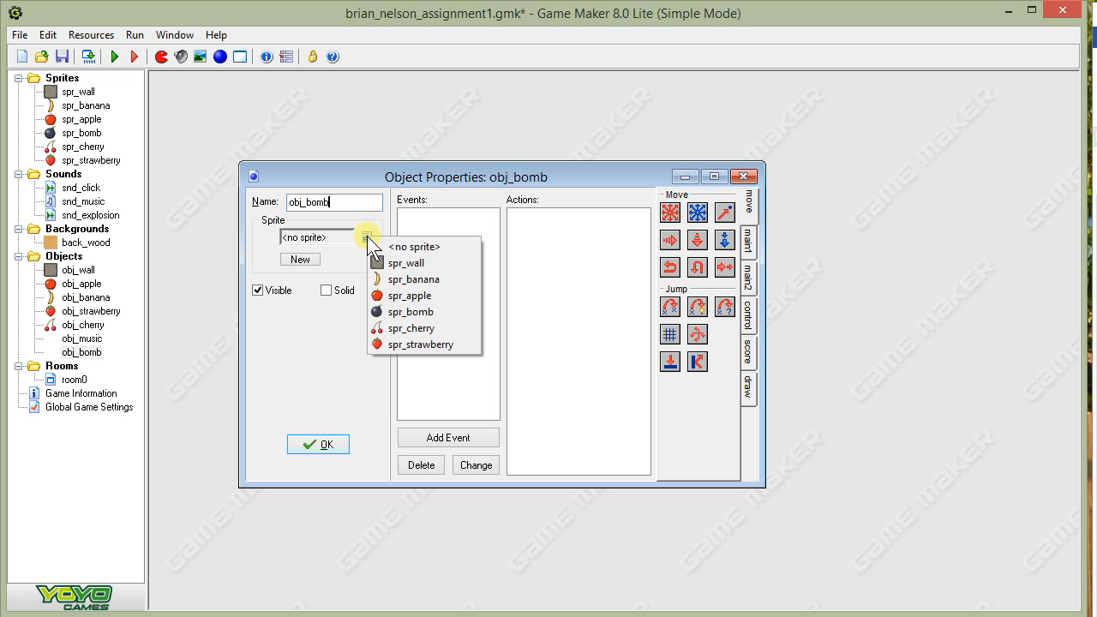
click(377, 309)
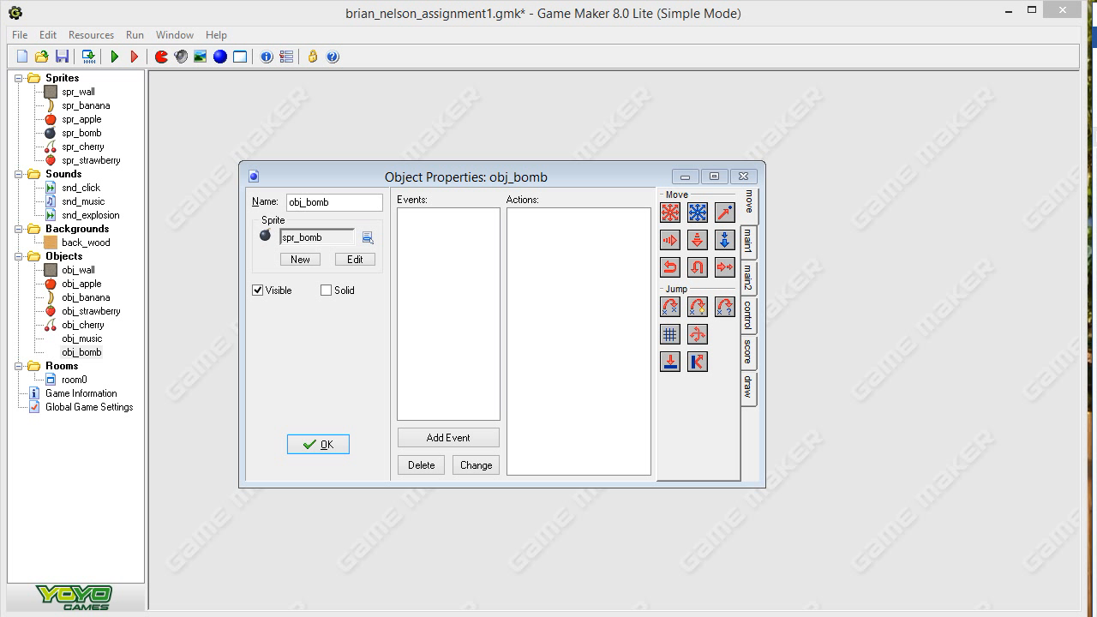
Add a Create event to obj_bomb with a Jump to Random action applied to Self, keeping both snap values at 0
click(443, 437)
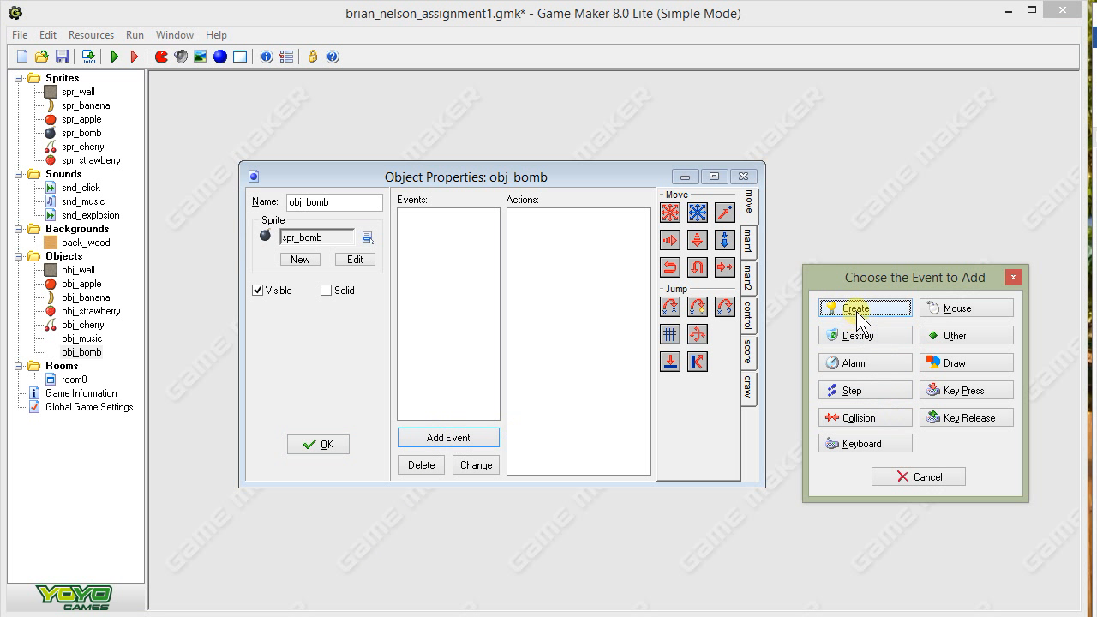
click(856, 309)
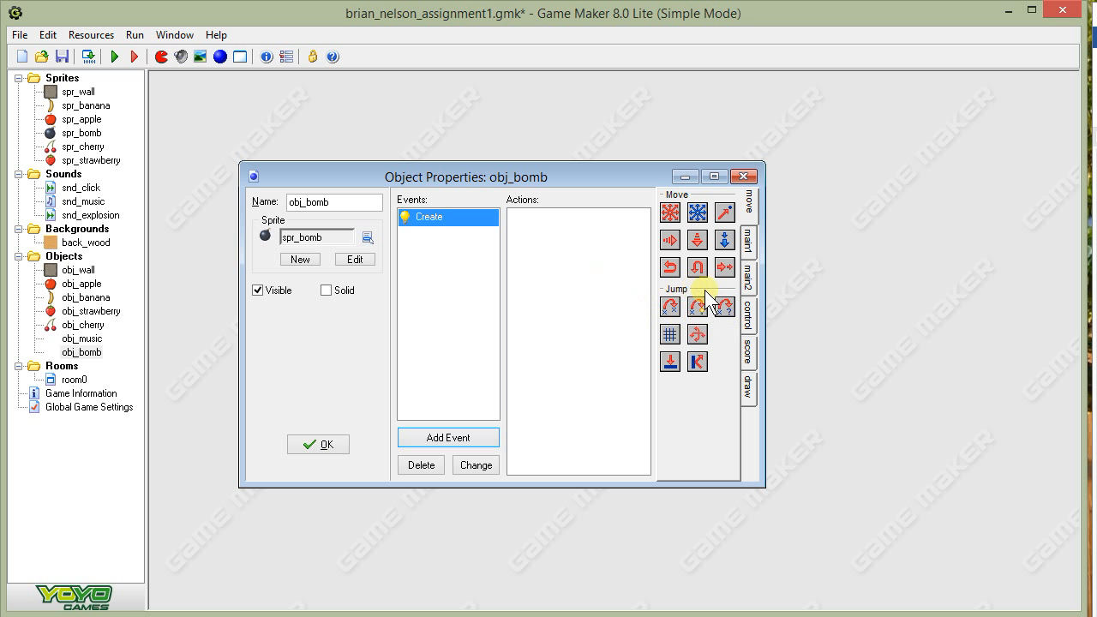
drag(725, 306, 567, 284)
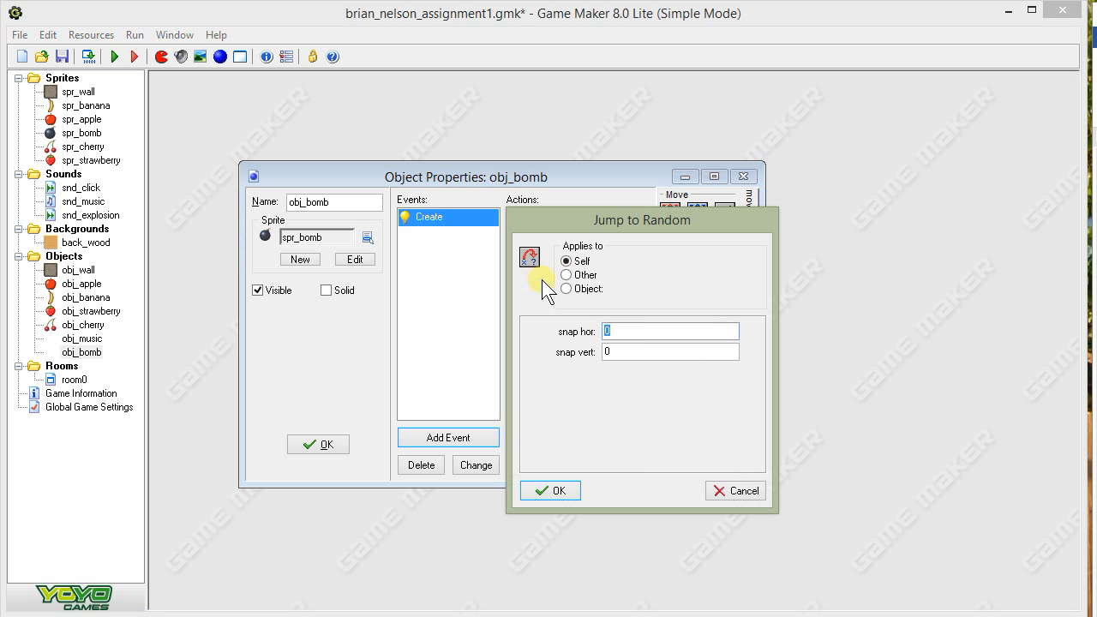
click(559, 488)
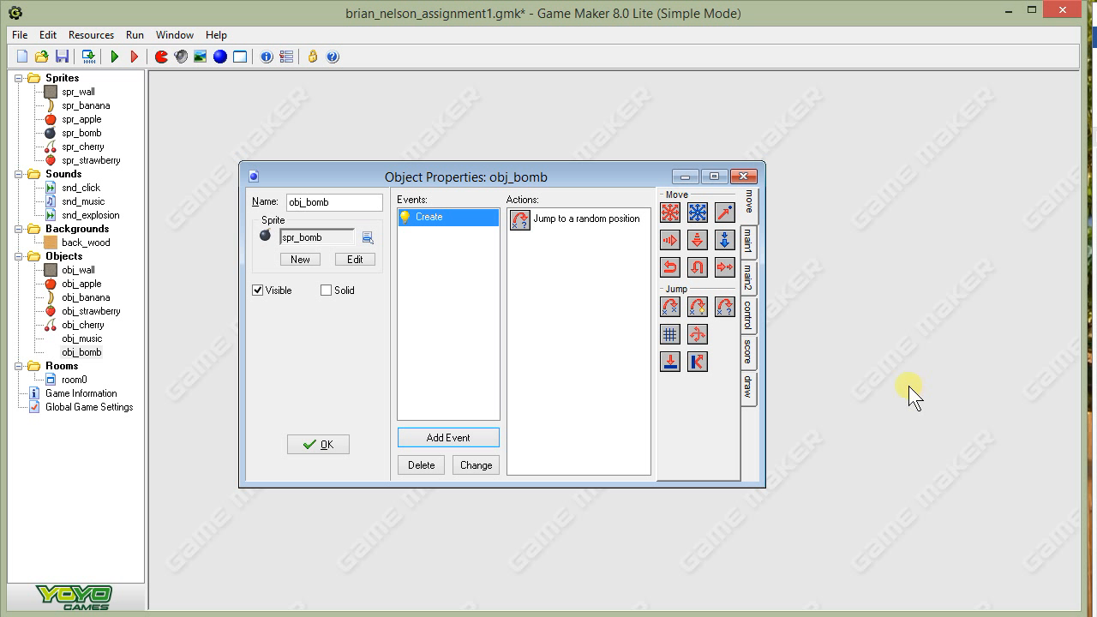
Add a Left Pressed mouse event to obj_bomb that plays snd_explosion with loop set to false
click(486, 439)
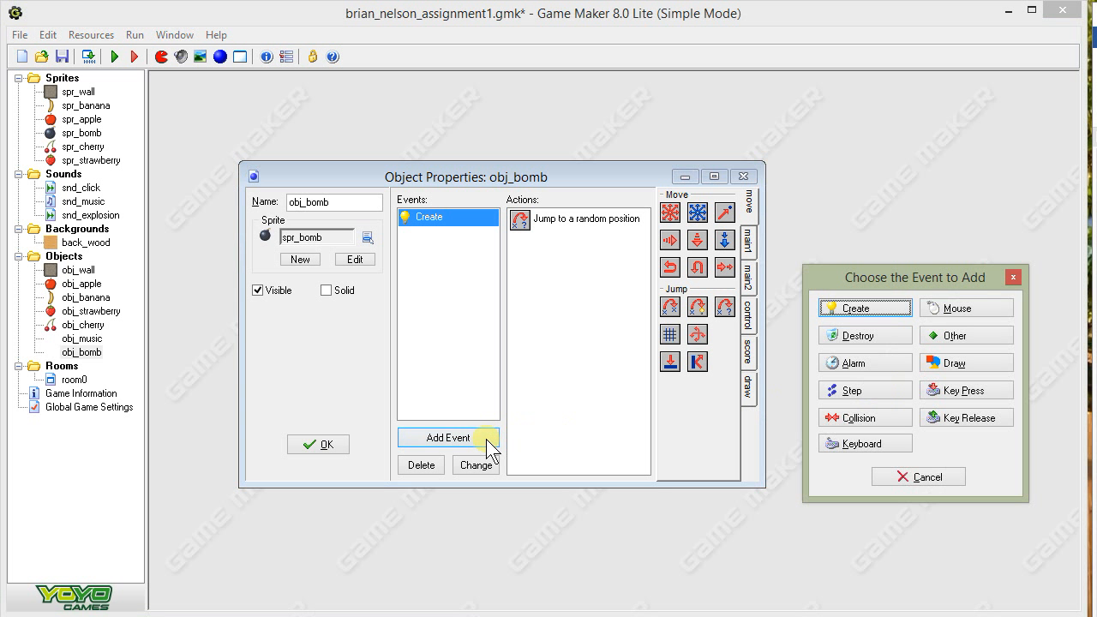
click(943, 310)
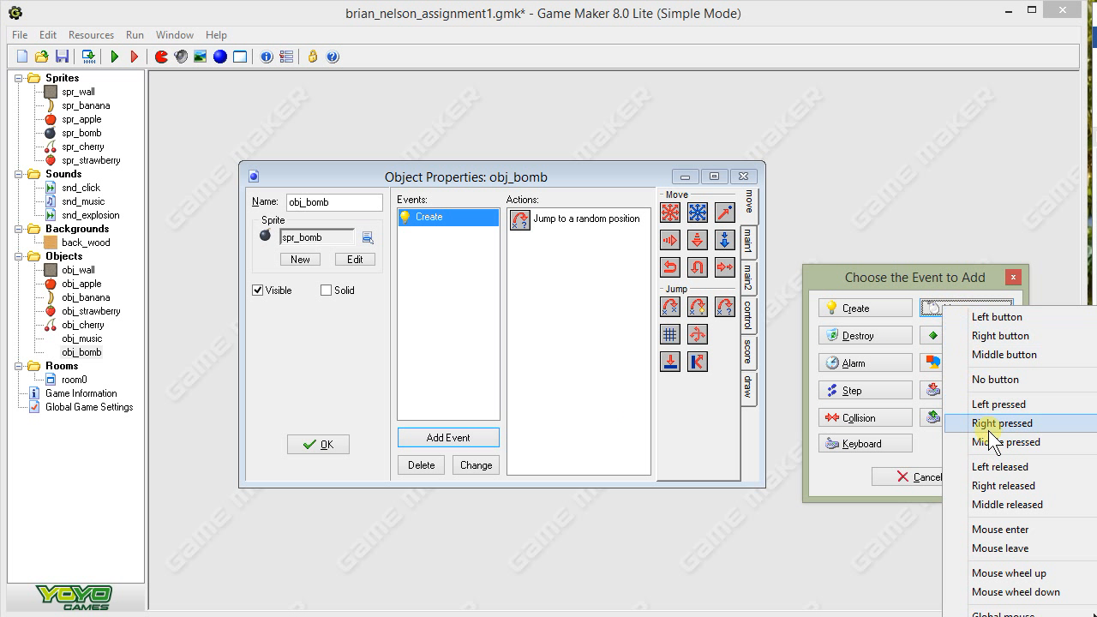
click(994, 405)
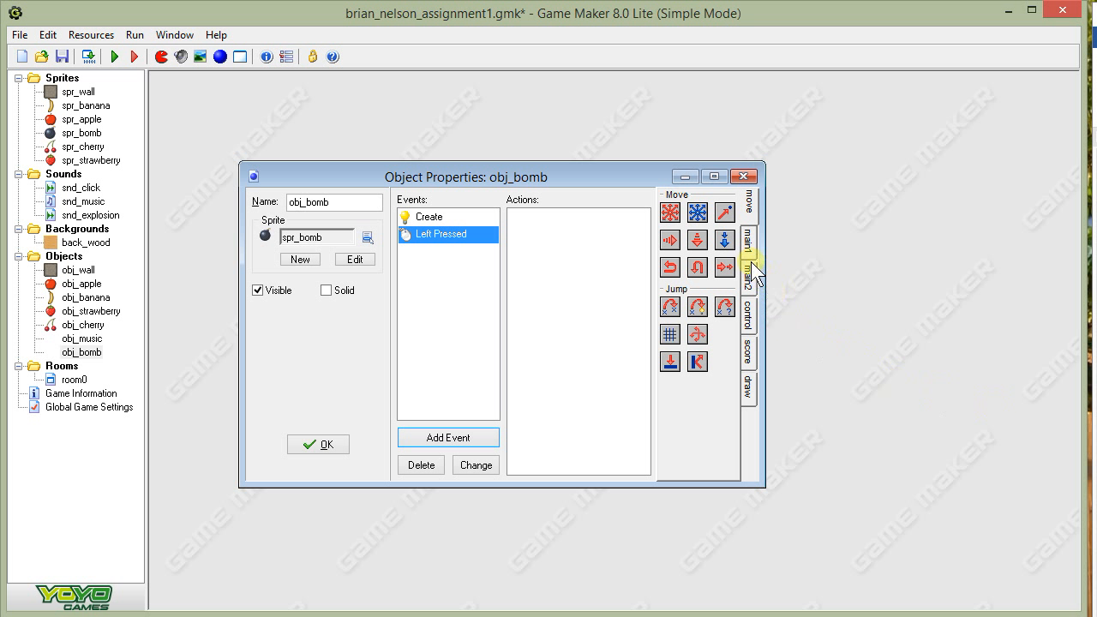
click(748, 239)
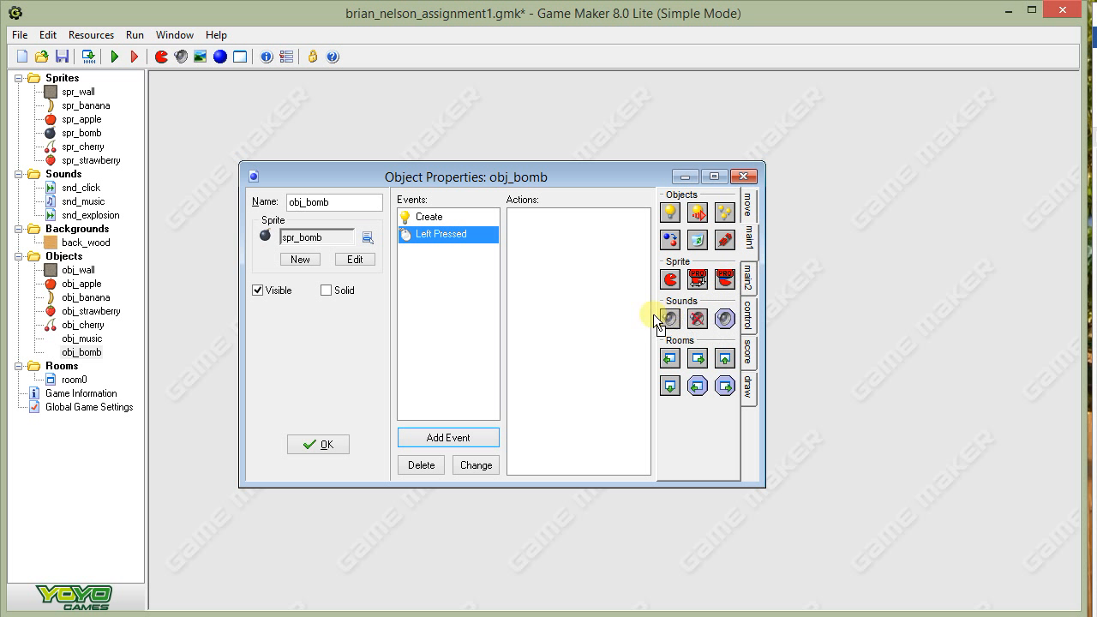
drag(668, 317, 572, 282)
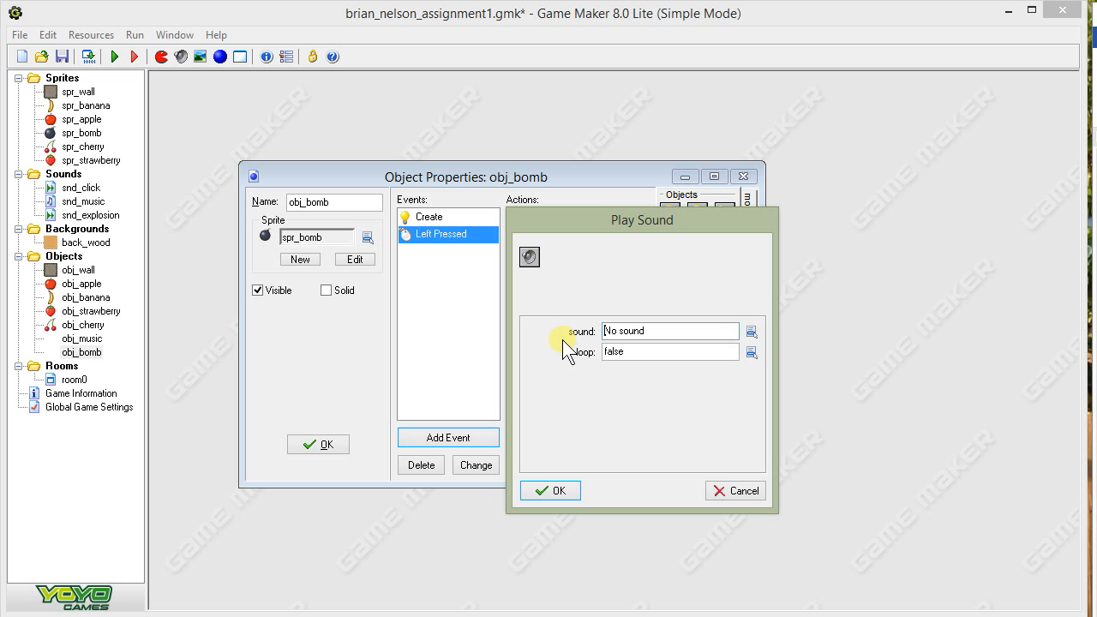
click(757, 333)
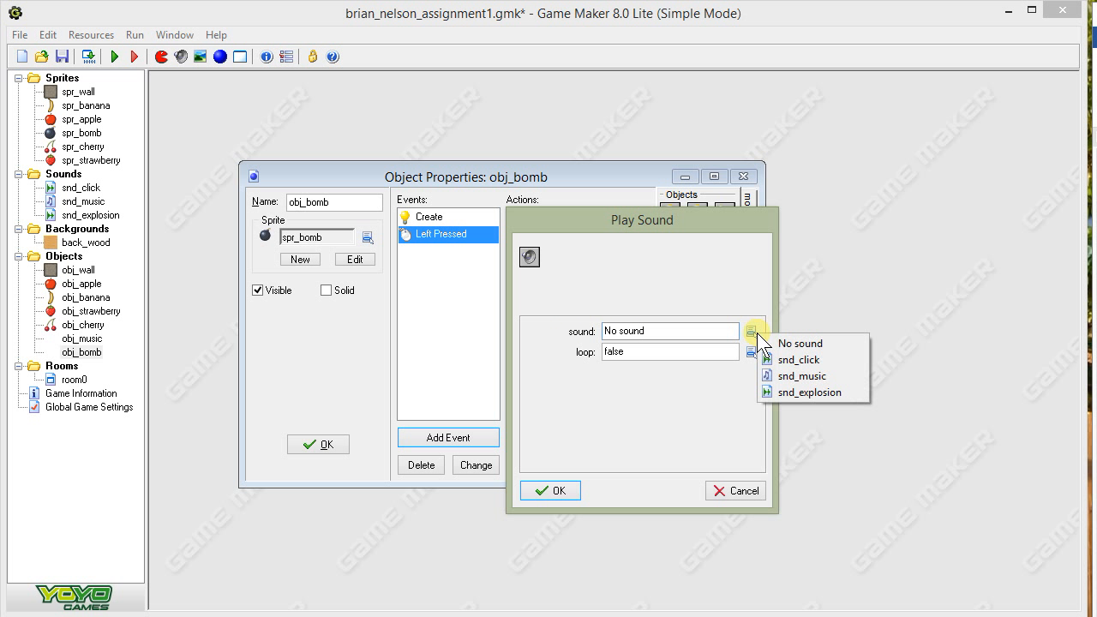
click(781, 391)
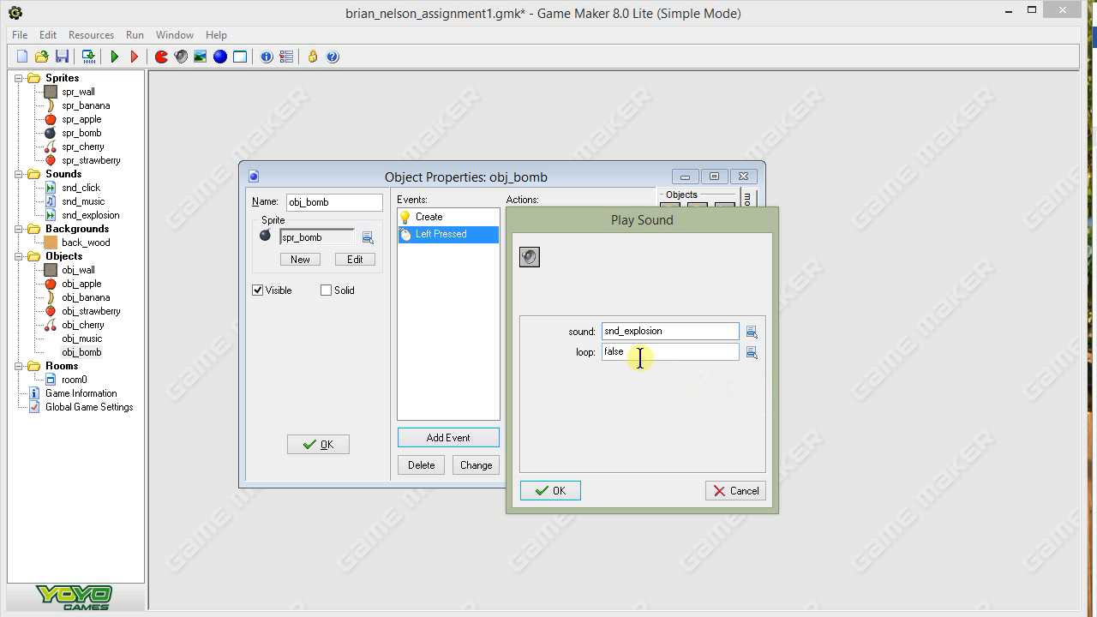
click(557, 490)
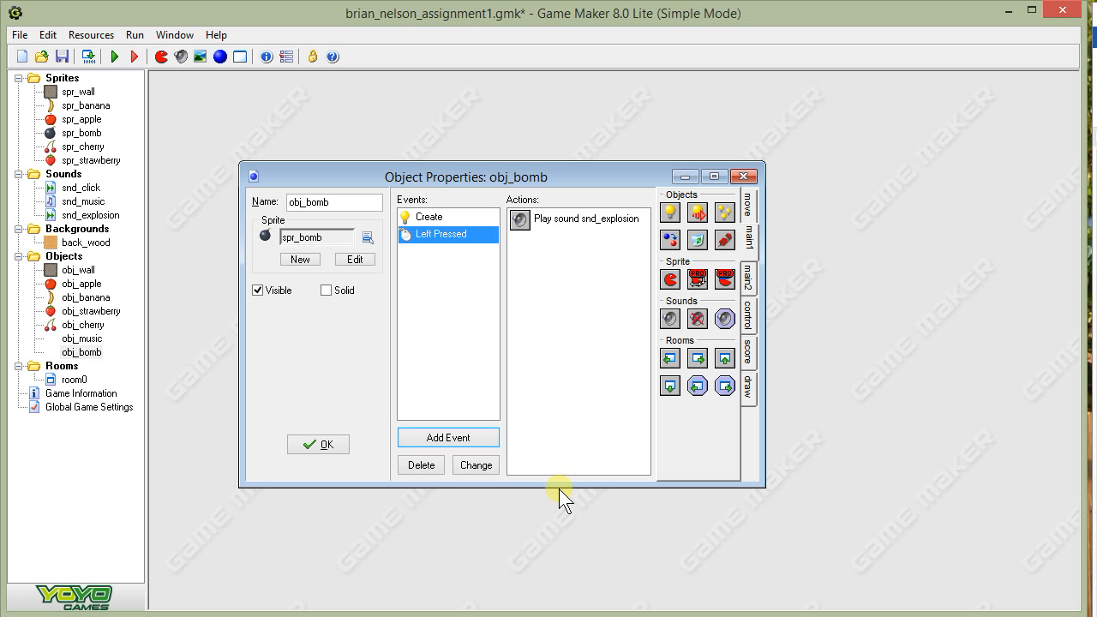
Add a Show Highscore action to the Left Pressed event, with the back_wood background and green as the new color
click(748, 351)
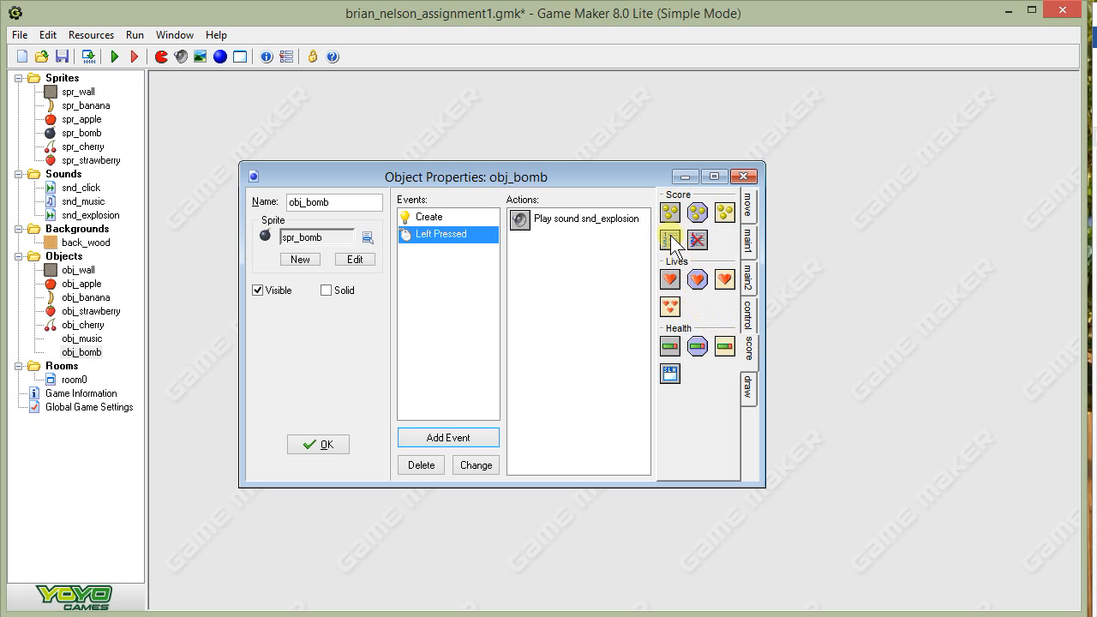
drag(665, 214, 615, 282)
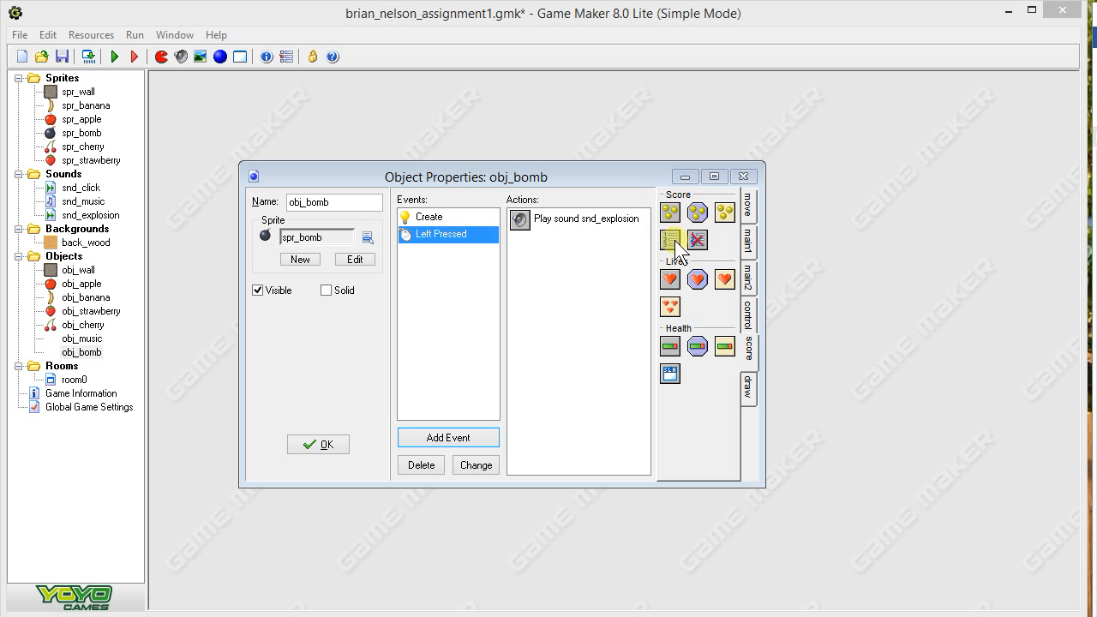
drag(671, 242, 597, 276)
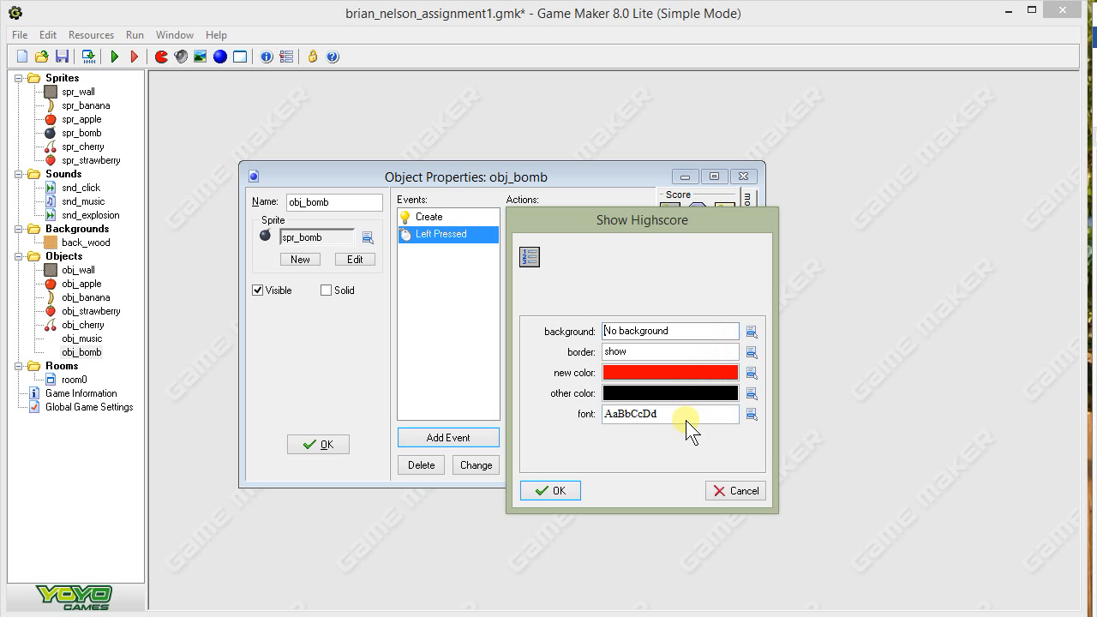
click(751, 331)
click(771, 353)
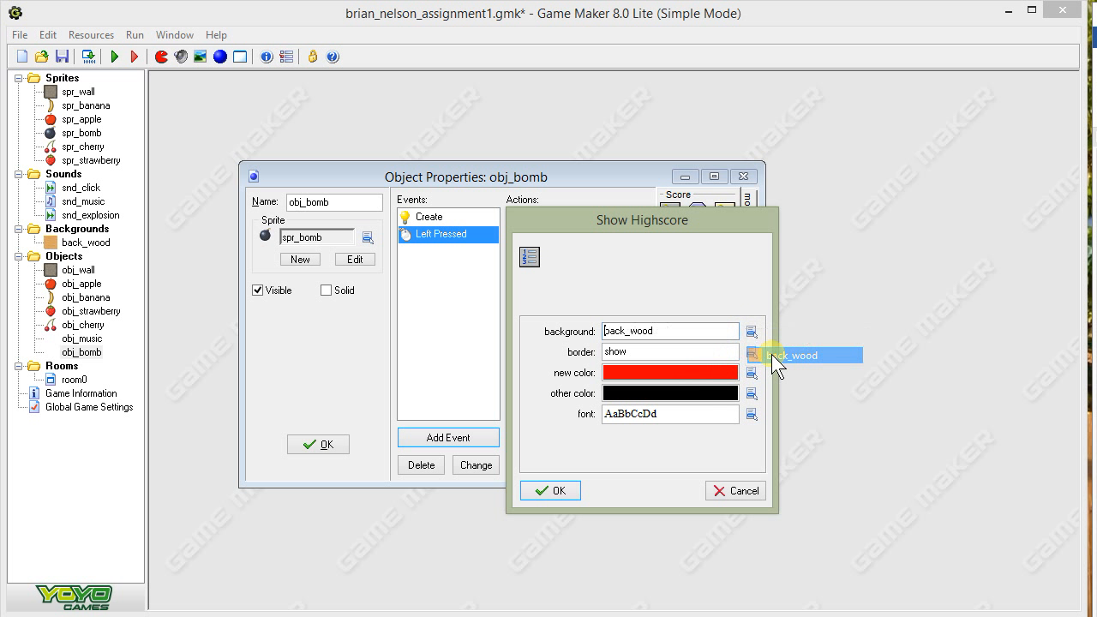
click(751, 374)
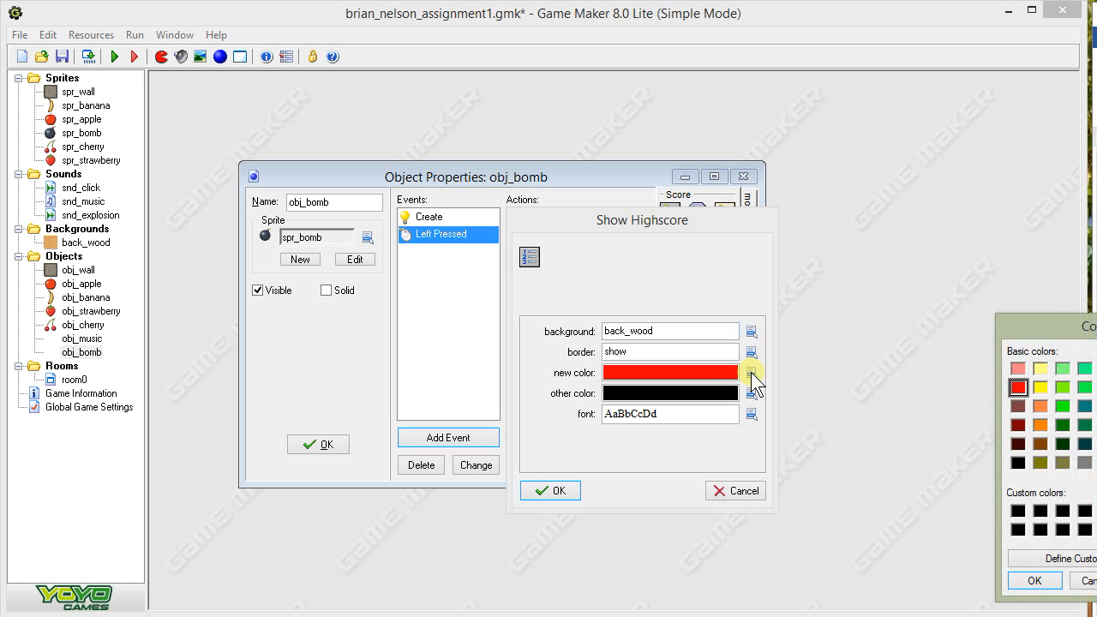
click(1083, 426)
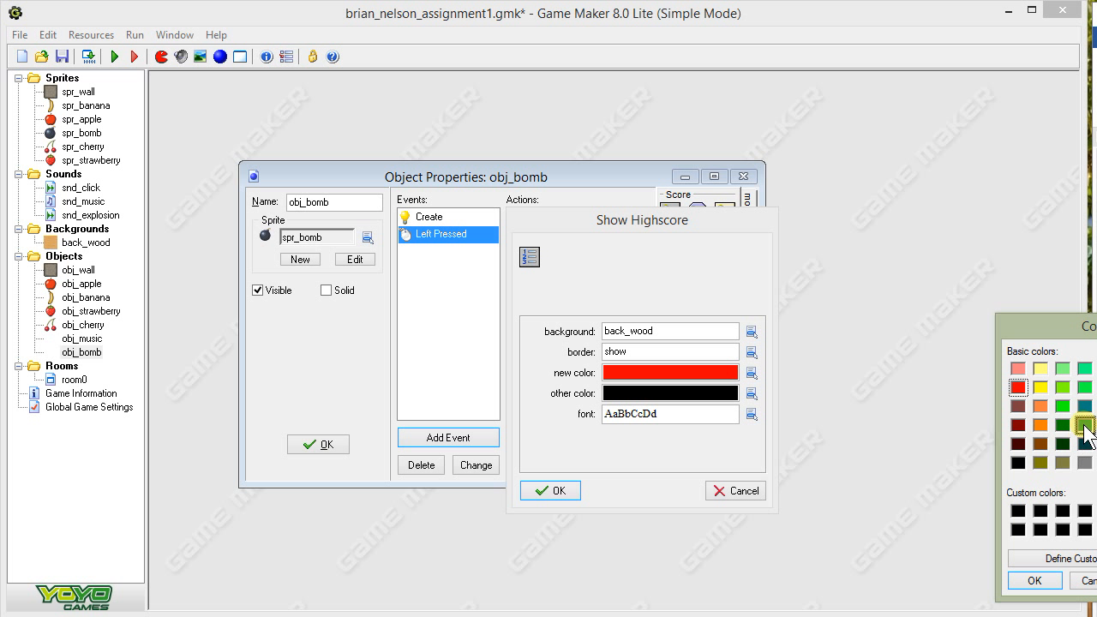
click(1034, 582)
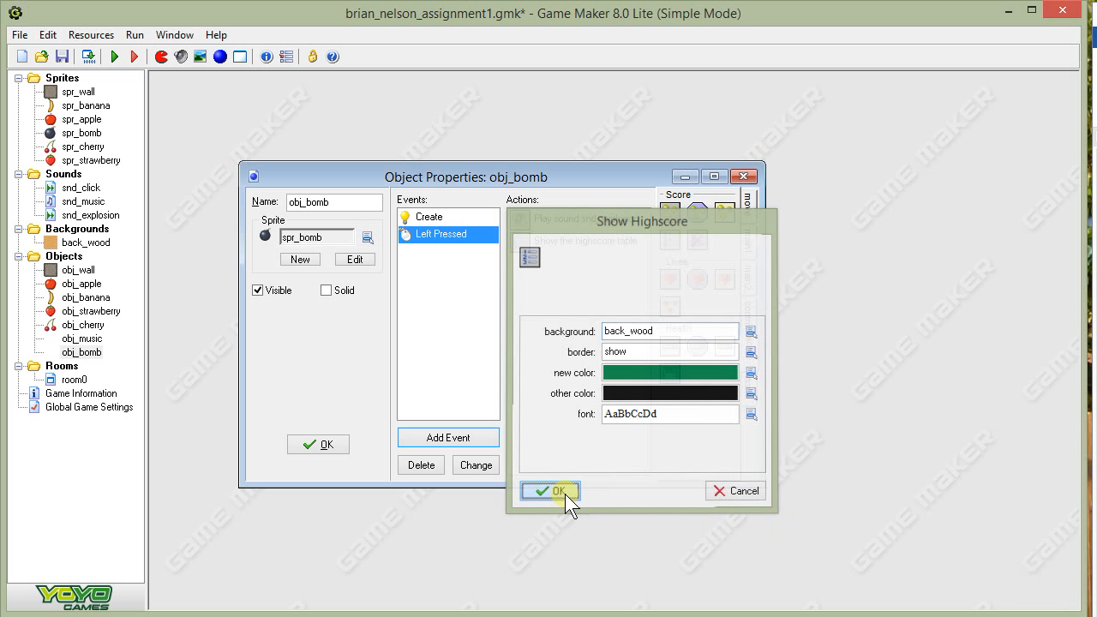
click(565, 494)
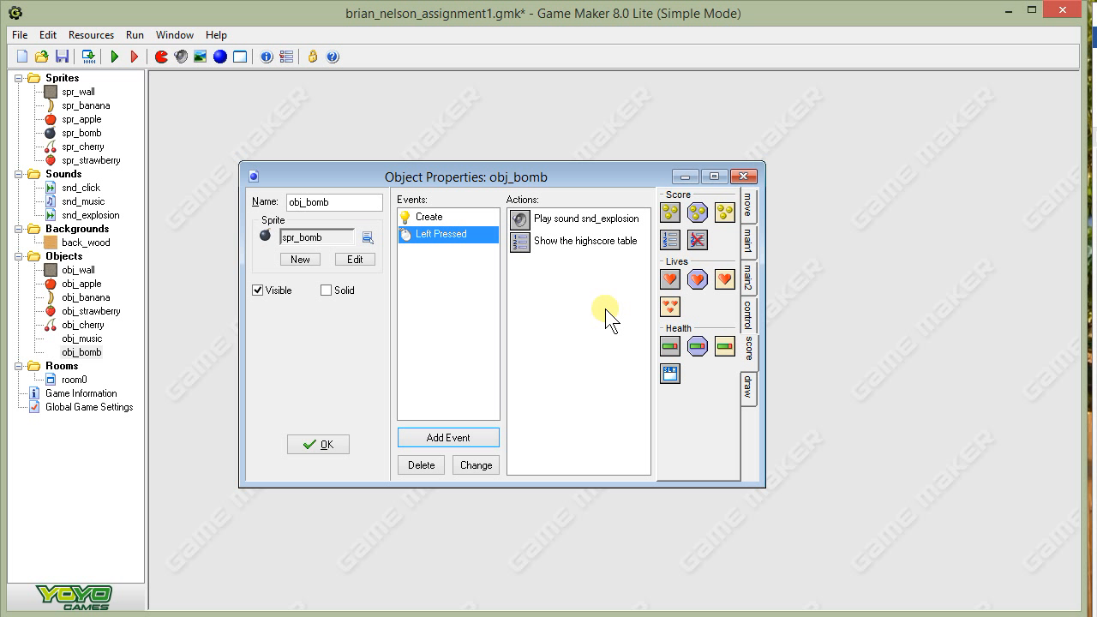
Add a Restart Game action after the highscore action in obj_bomb's Left Pressed event
click(744, 310)
click(746, 291)
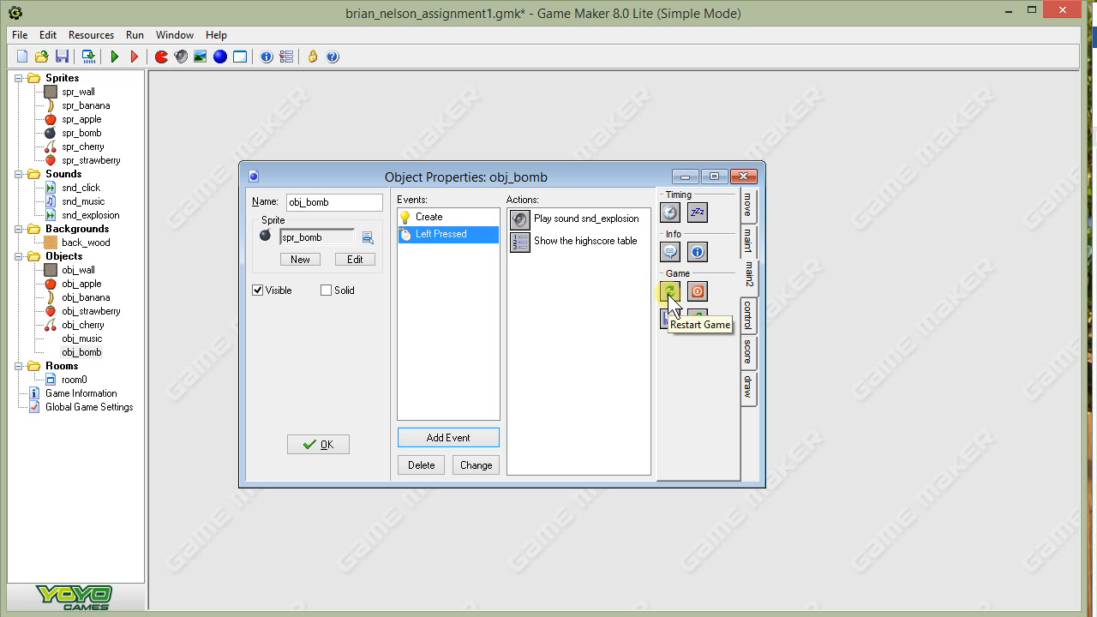
drag(668, 293, 550, 306)
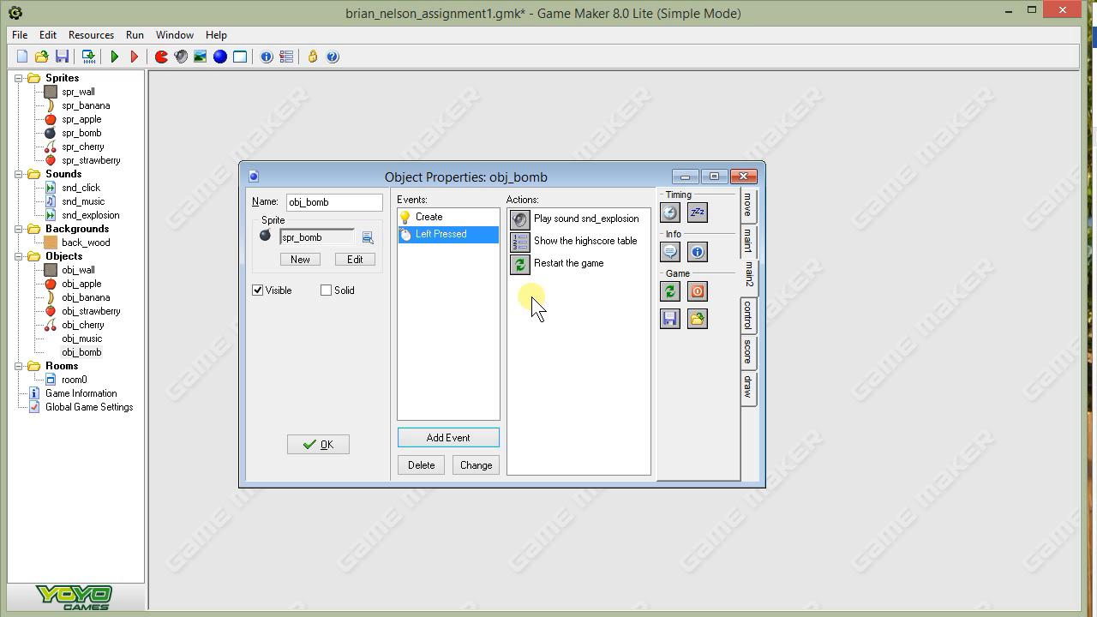
Insert a Sleep action of 1000 milliseconds with redraw true right after the explosion sound action, and accept obj_bomb
click(571, 220)
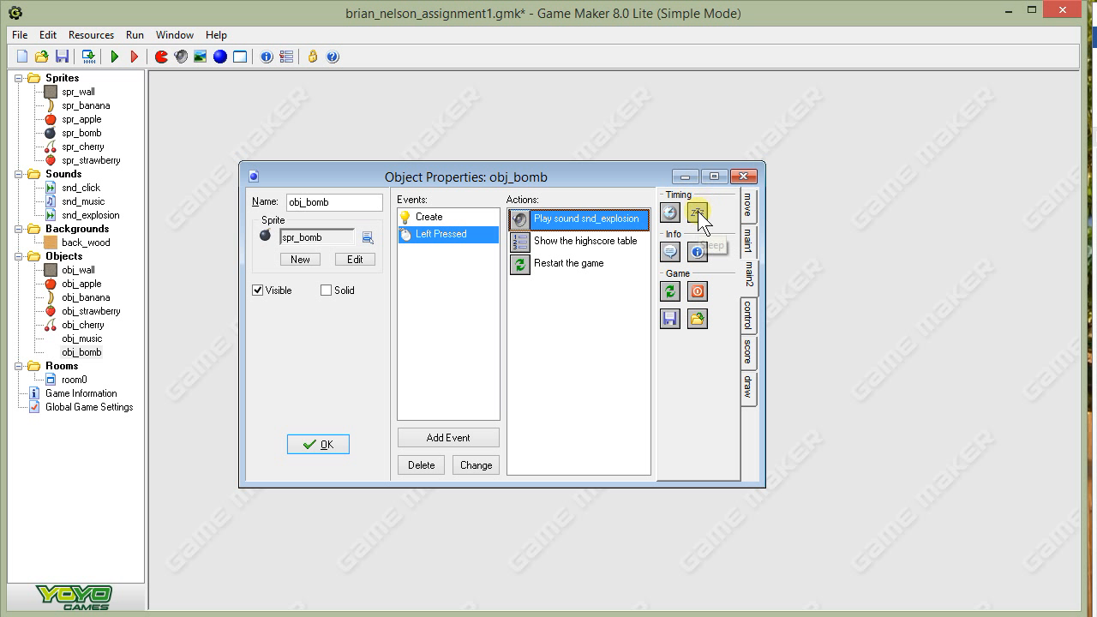
drag(698, 211, 625, 232)
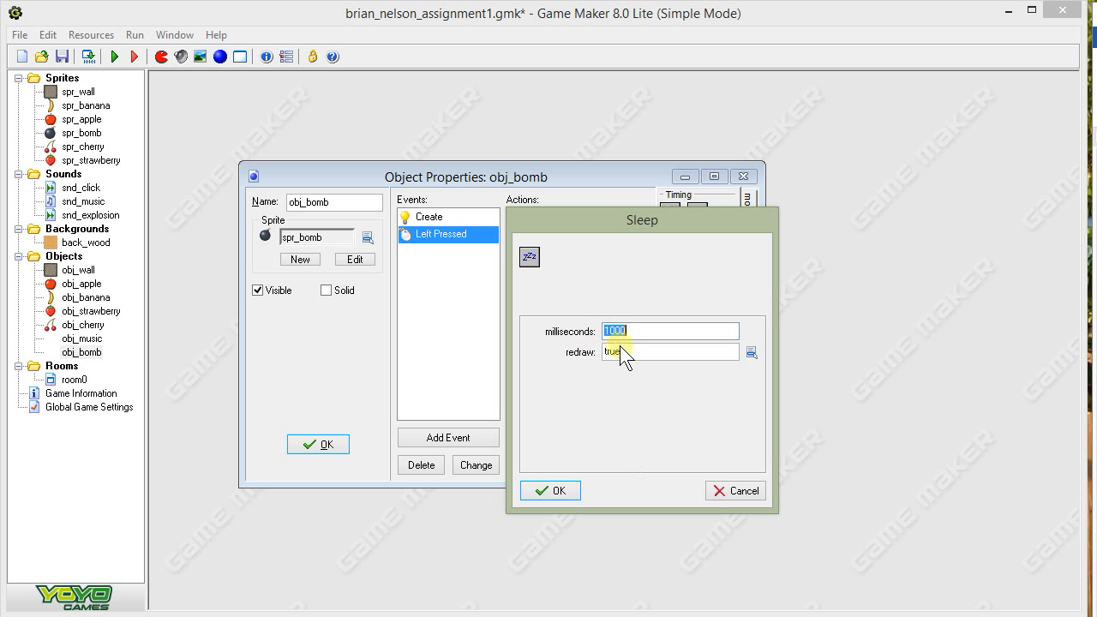
click(564, 488)
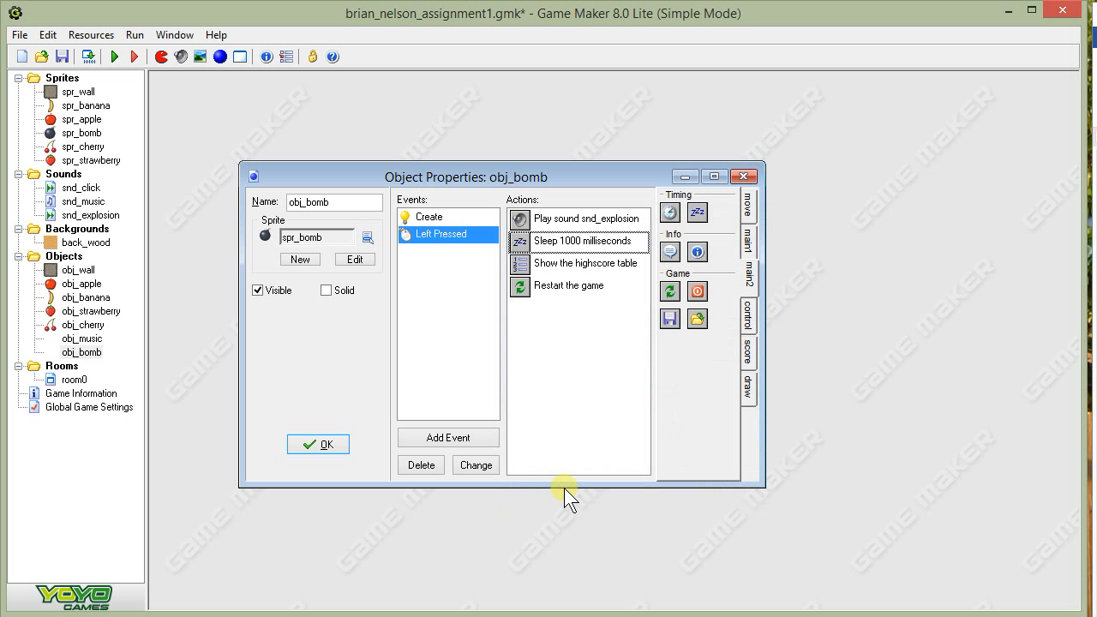
click(548, 239)
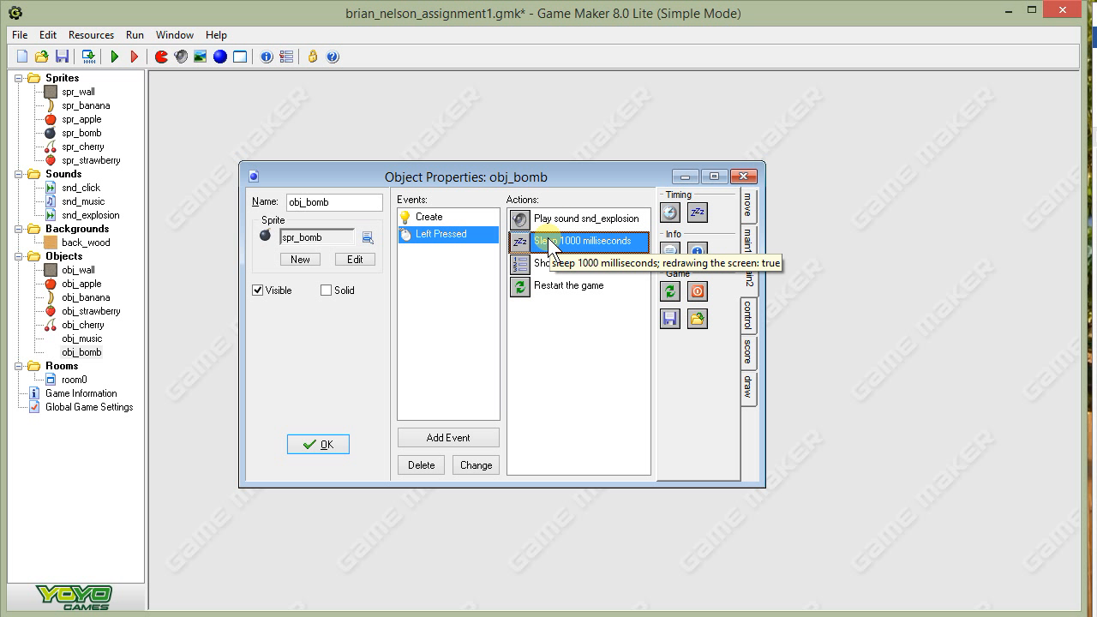
mouse_move(548, 238)
mouse_down()
mouse_move(549, 314)
mouse_move(553, 245)
mouse_up()
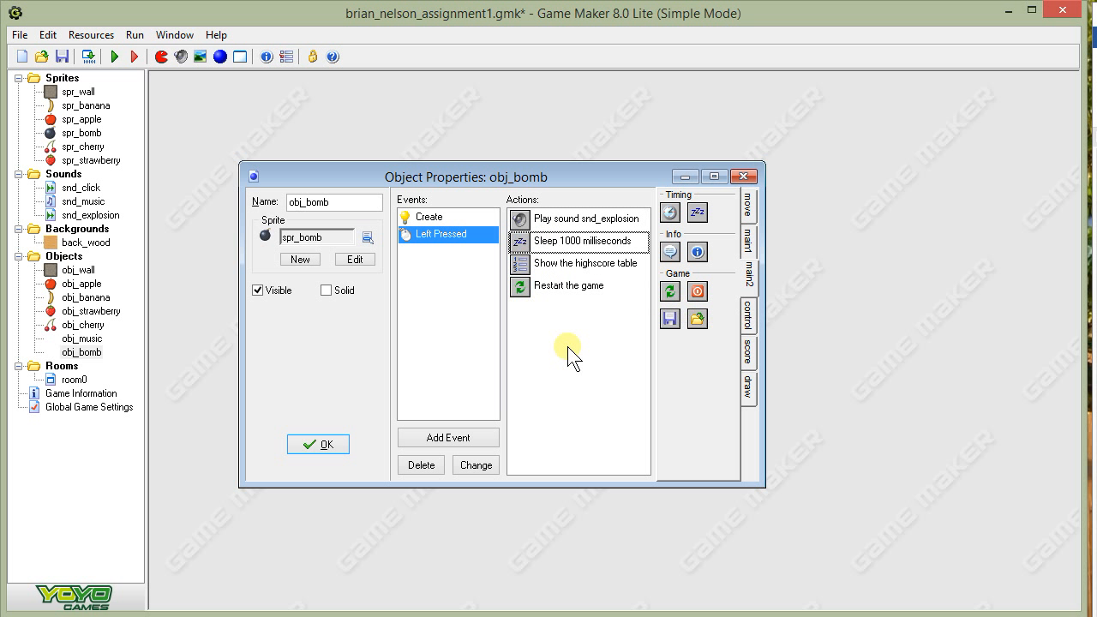
click(318, 444)
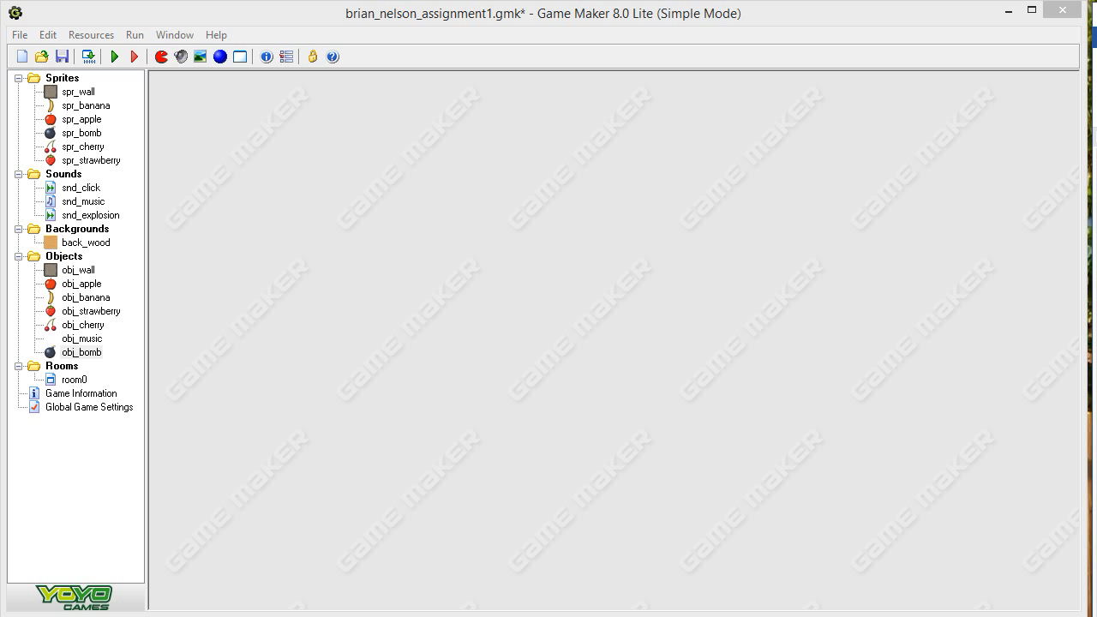
Place one obj_bomb instance in room0 at x 288, y 192 and save the game
click(78, 380)
double_click(80, 380)
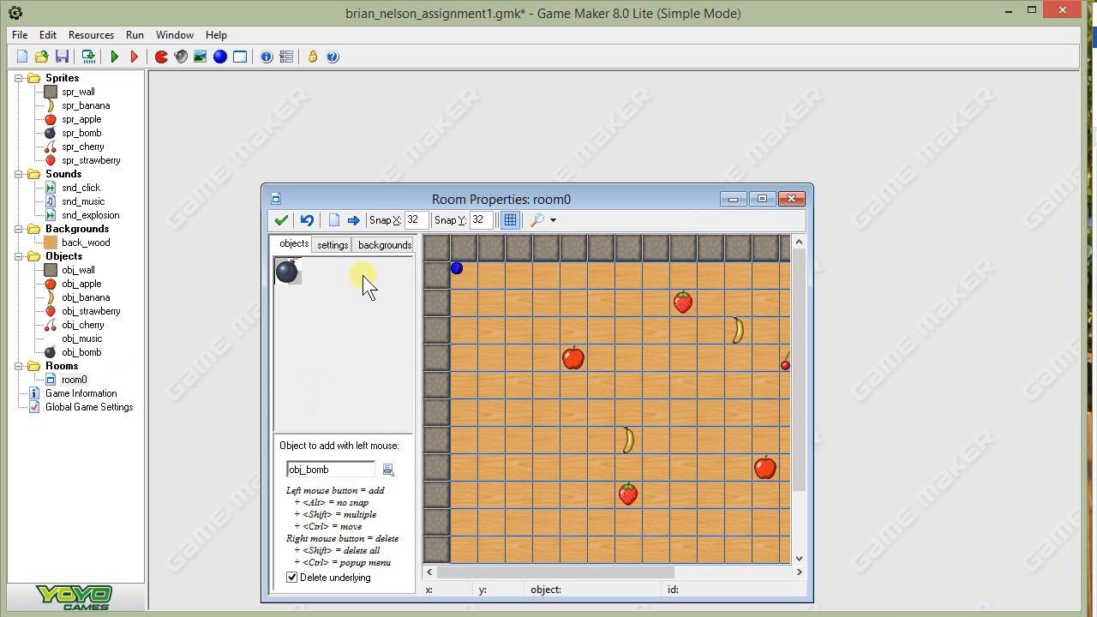
drag(351, 207, 311, 150)
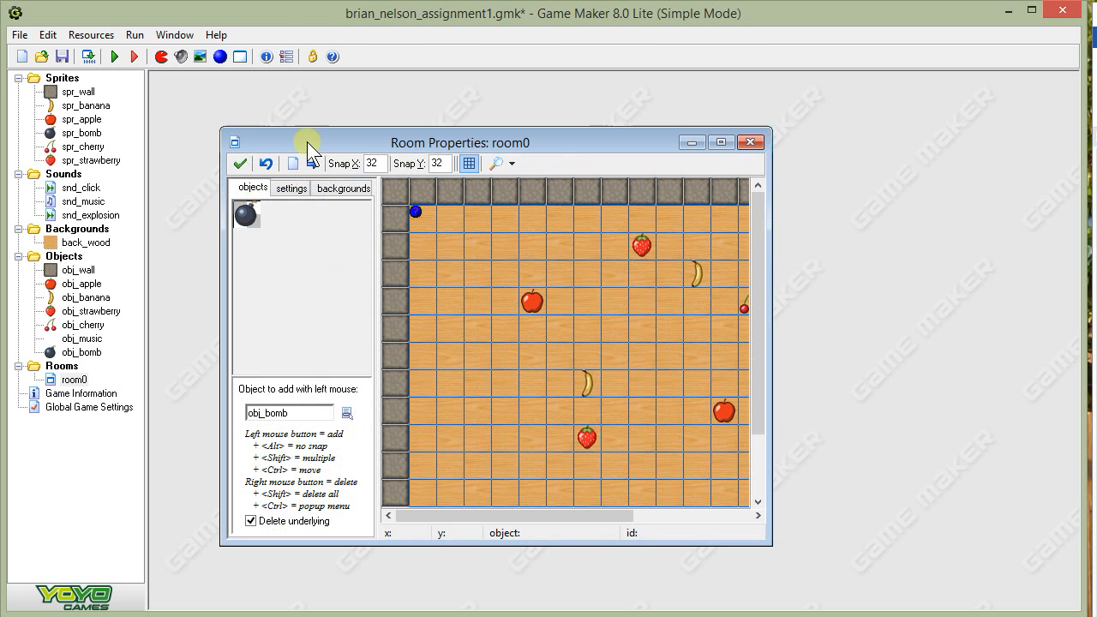
click(721, 142)
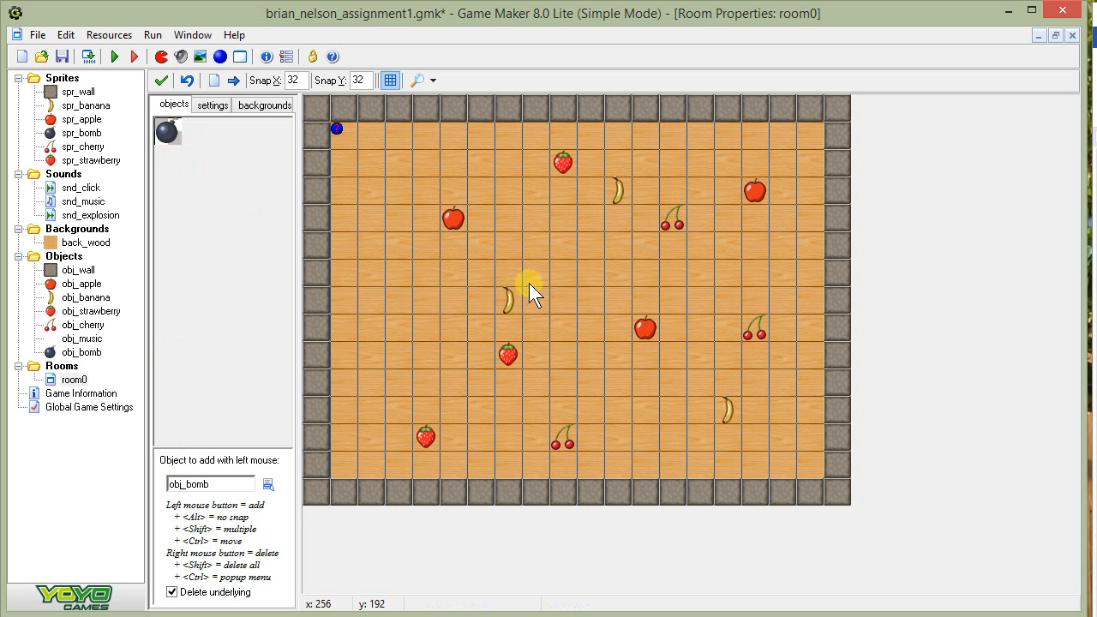
click(561, 273)
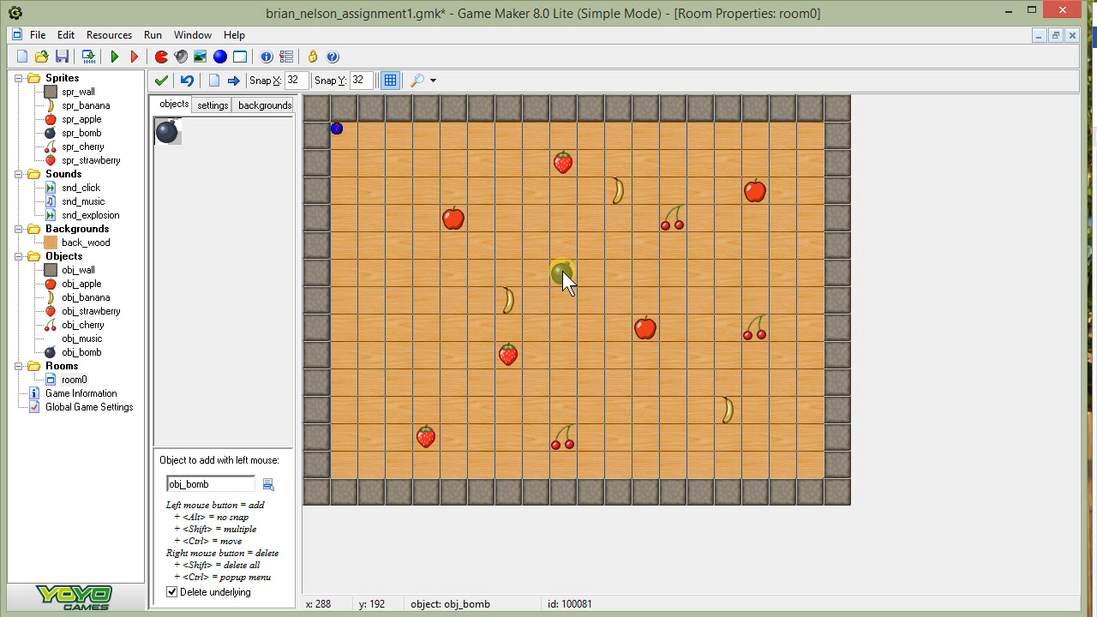
click(64, 57)
Run the game, set off the bomb to test the highscore table and restart, and close the game
click(112, 58)
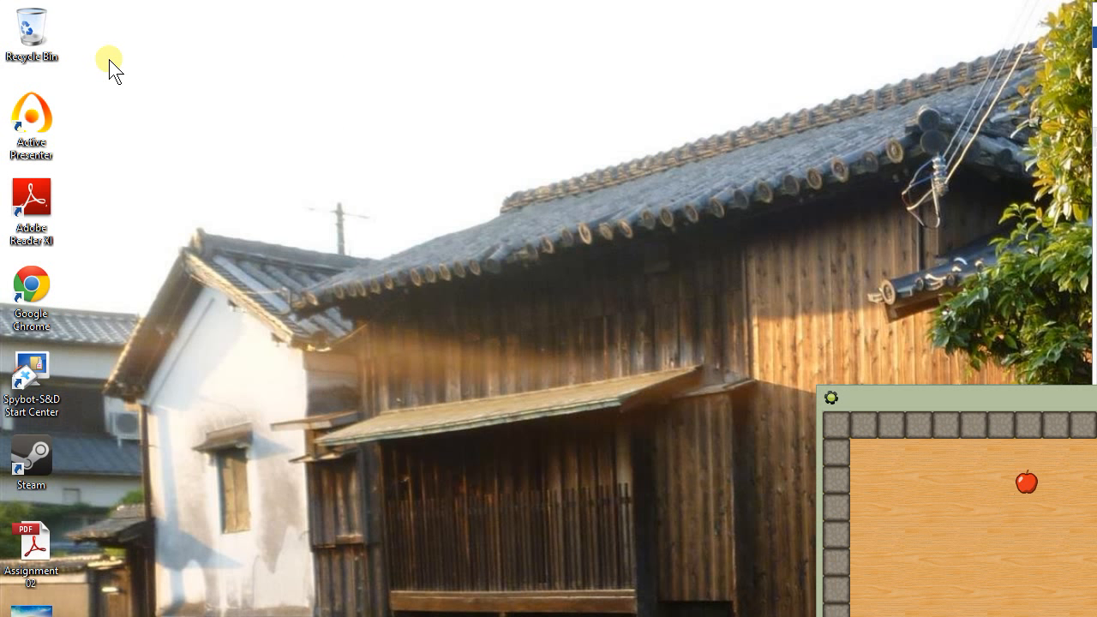
drag(932, 394, 505, 64)
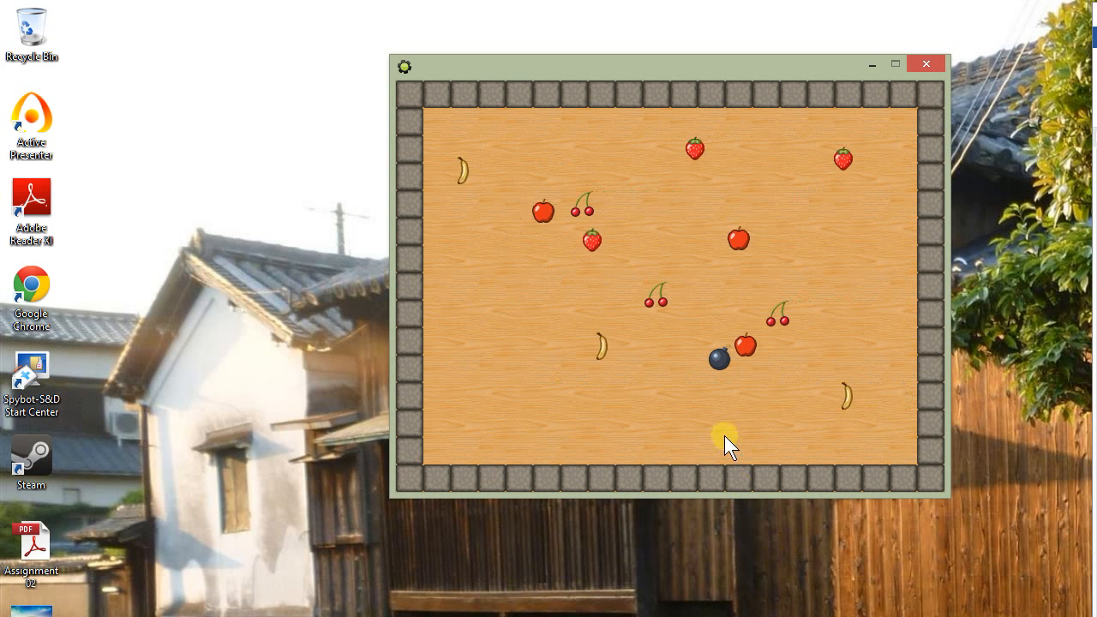
click(719, 360)
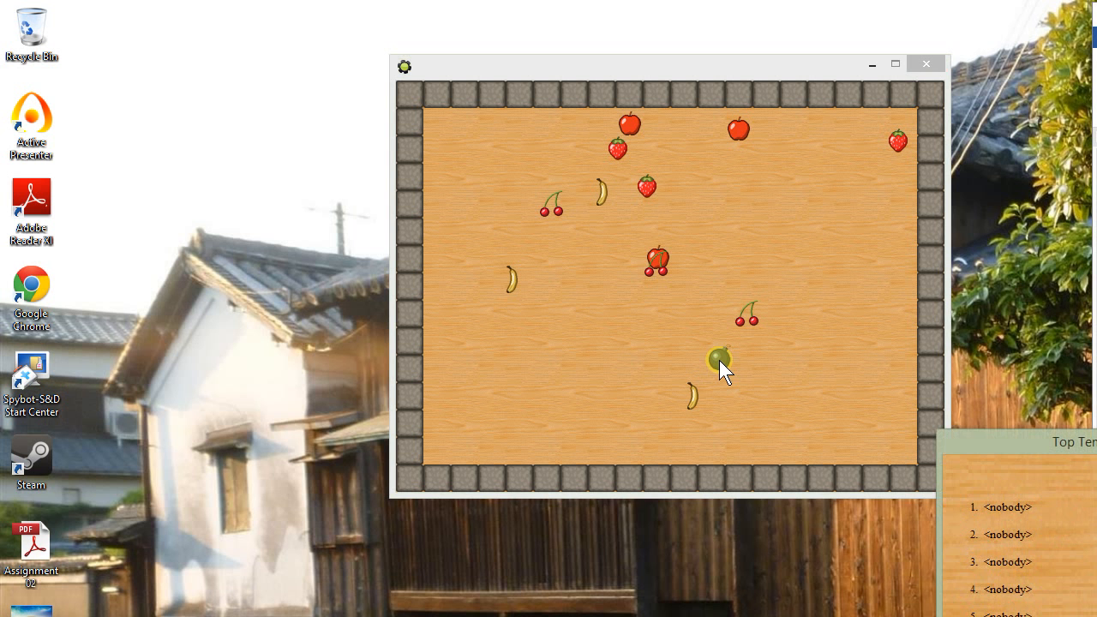
drag(1012, 446, 678, 195)
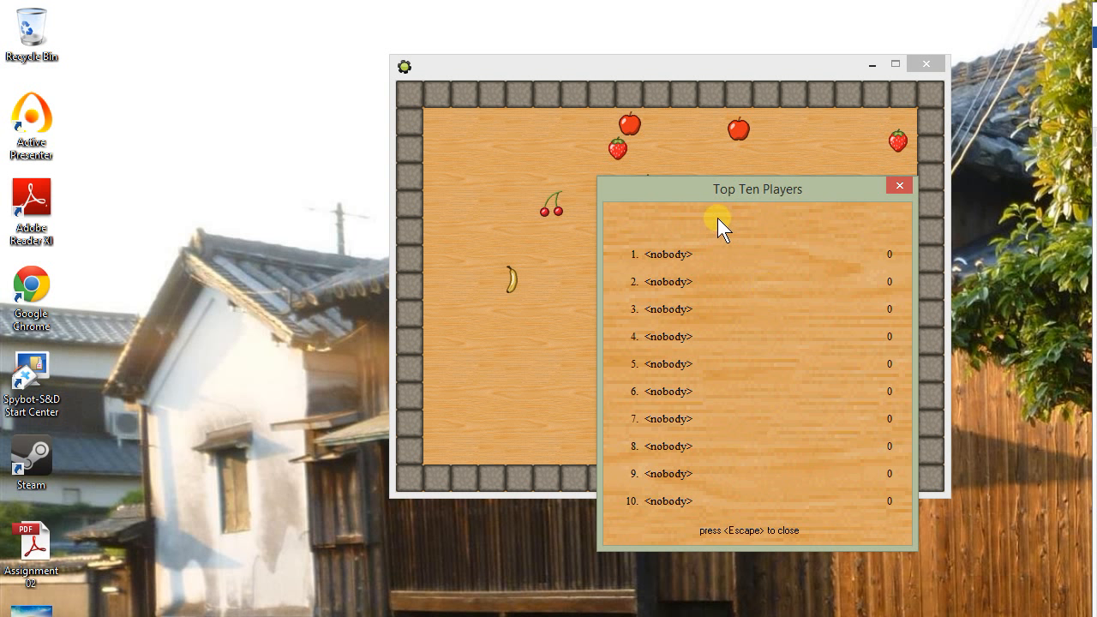
click(897, 187)
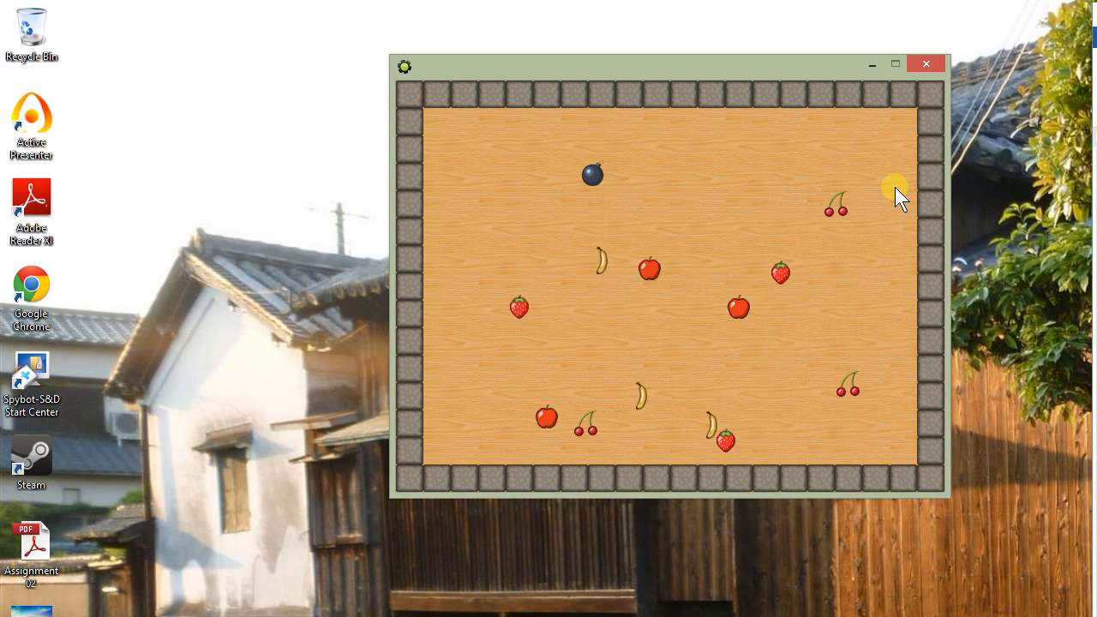
click(927, 64)
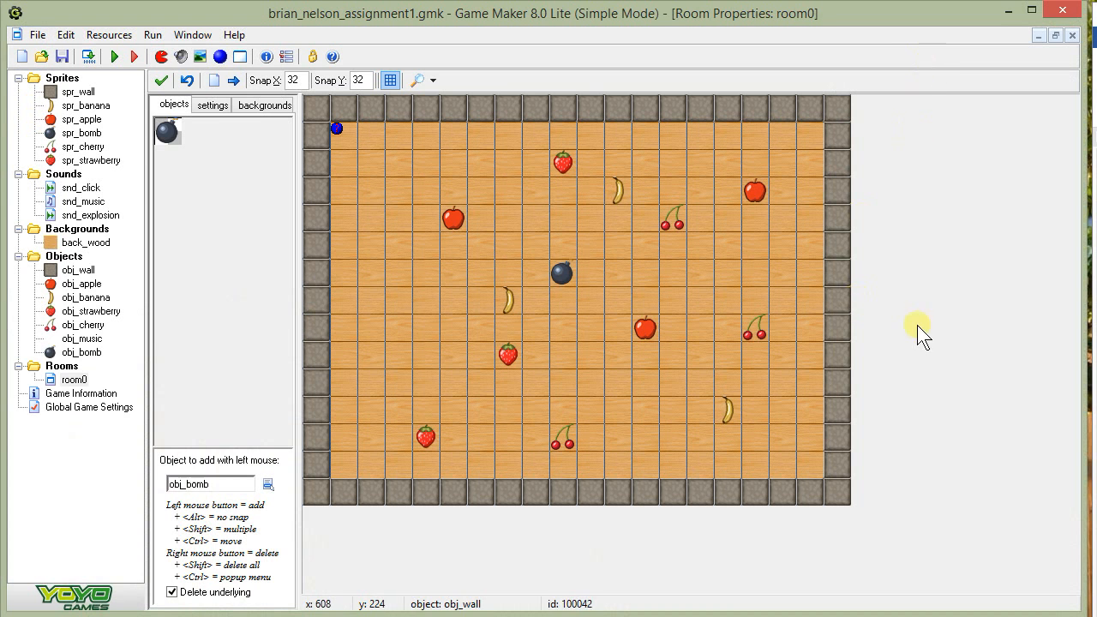
Remove the bomb instance from room0 and accept the room
right_click(560, 272)
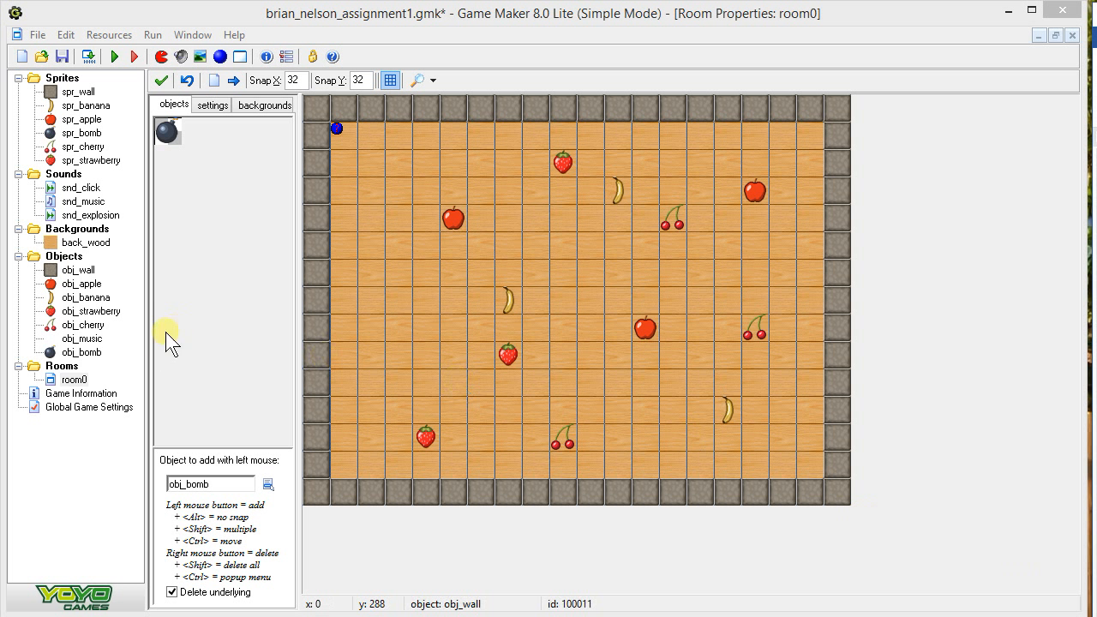
click(94, 342)
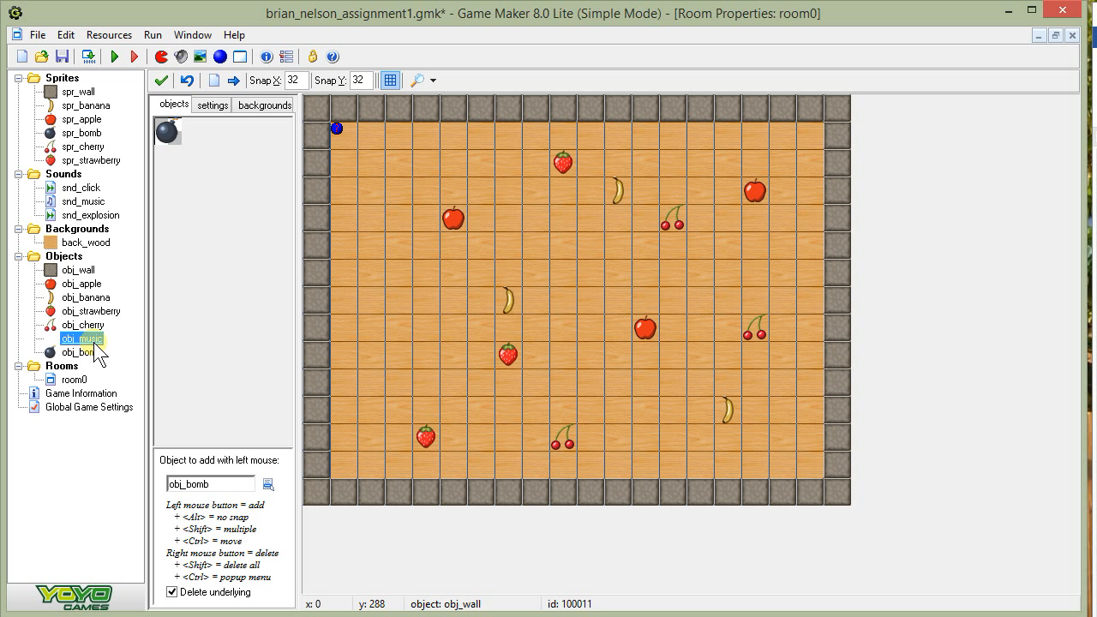
click(163, 80)
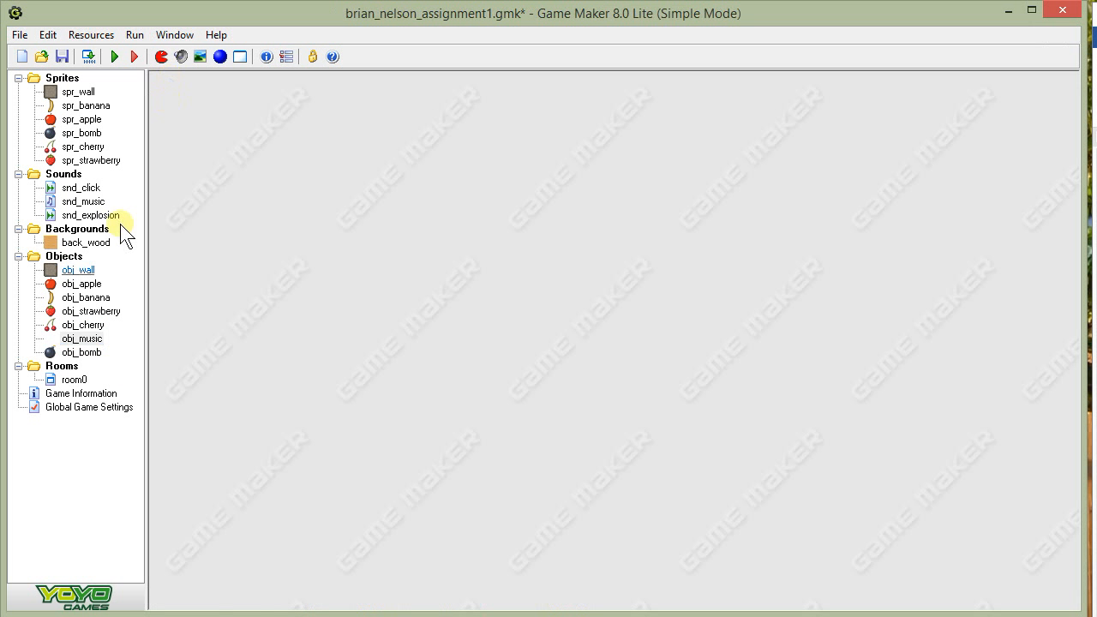
Add a Set Alarm action of 60 steps on Alarm 0 to obj_music's Create event, below the sound action
double_click(77, 340)
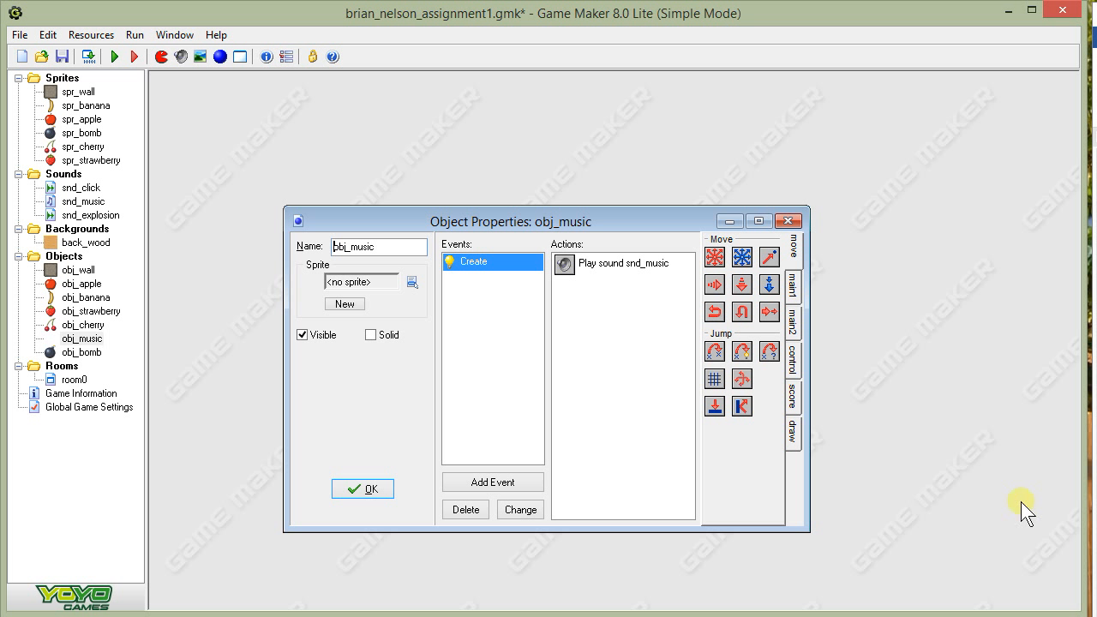
click(793, 322)
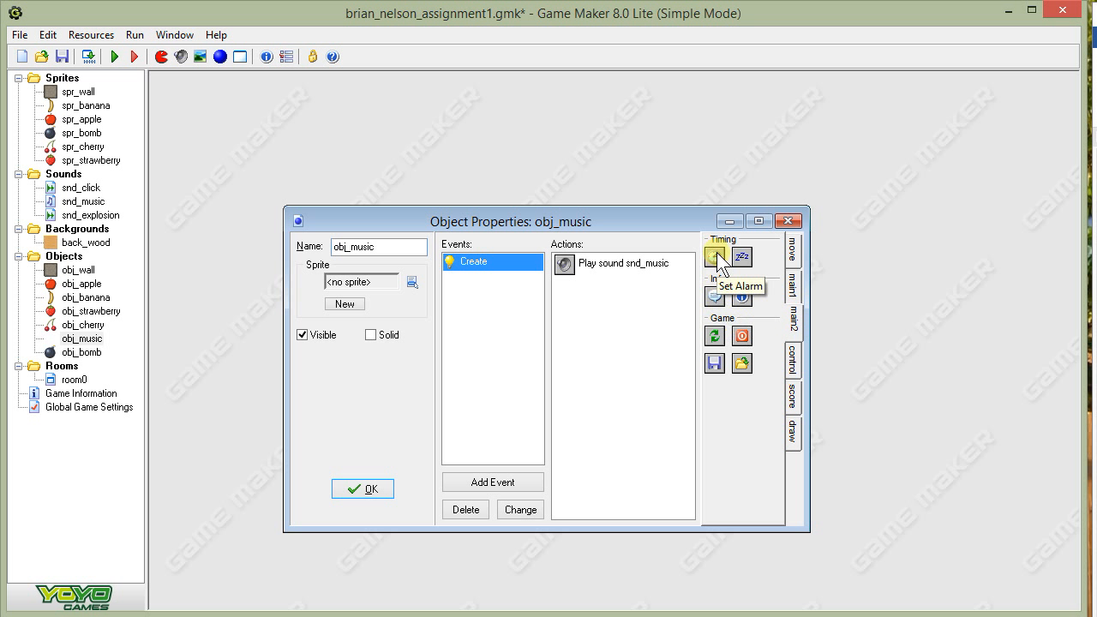
drag(716, 256, 607, 322)
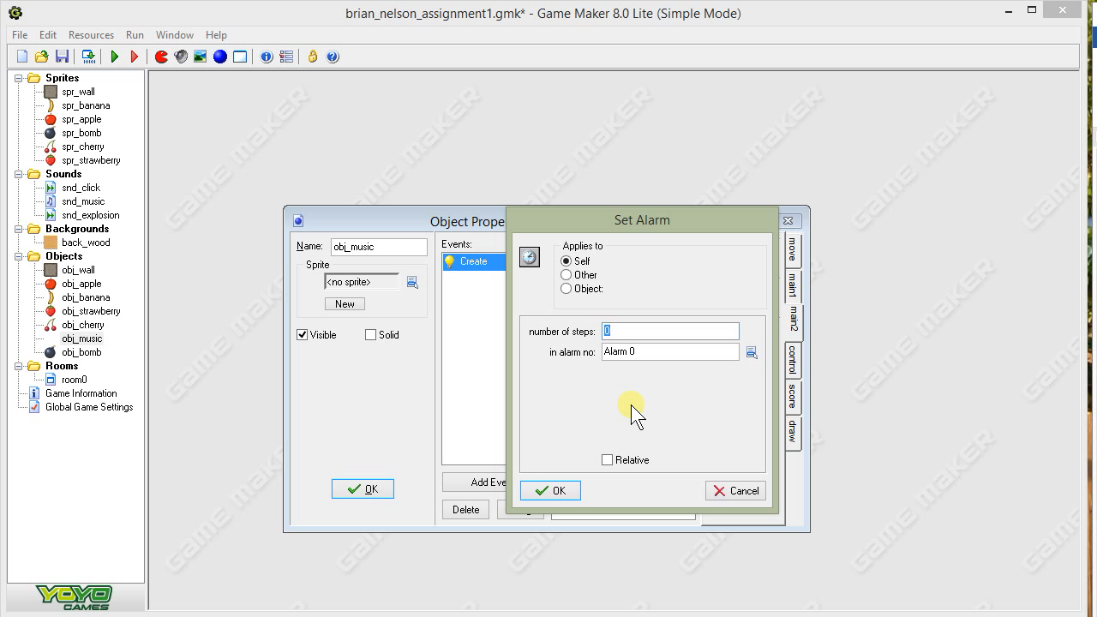
text(60)
click(543, 489)
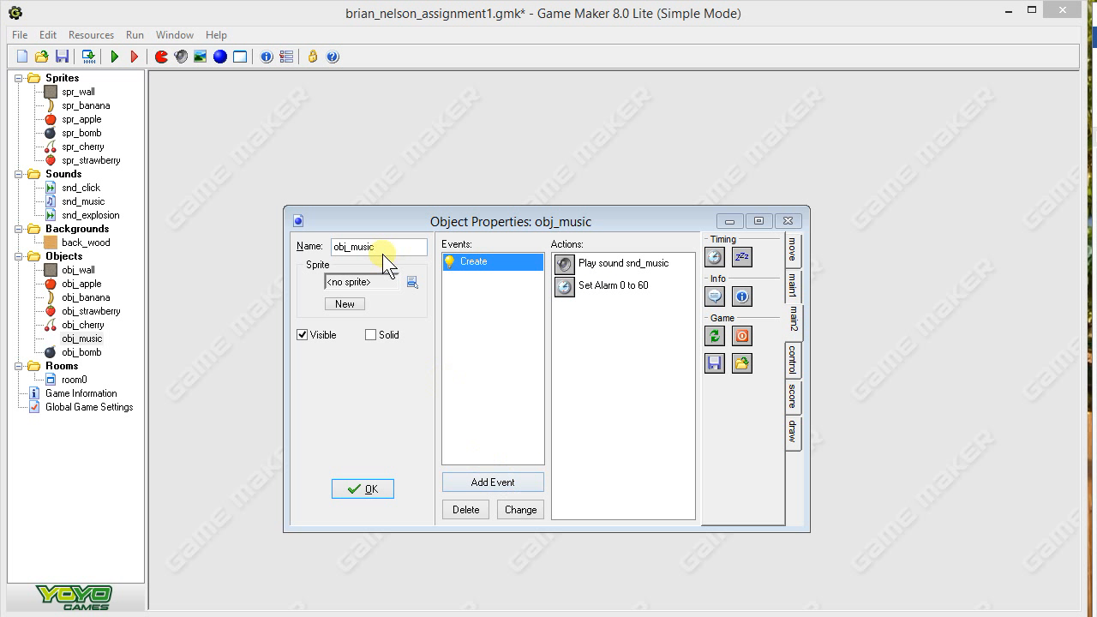
Add an Alarm 0 event to obj_music that creates an instance of obj_bomb at x 0, y 0
click(482, 481)
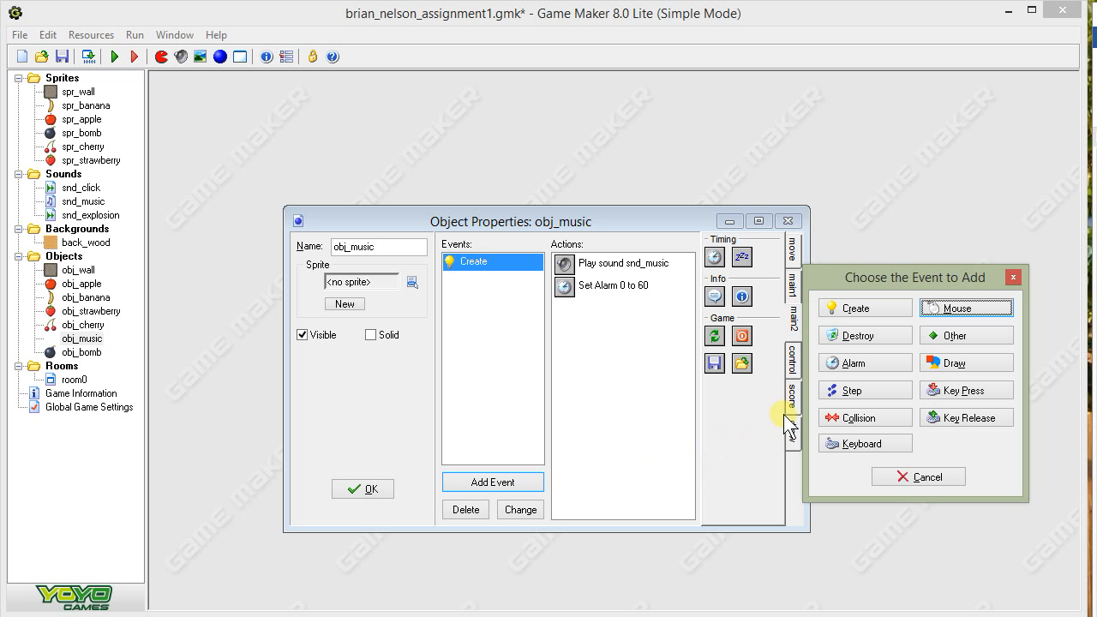
click(846, 364)
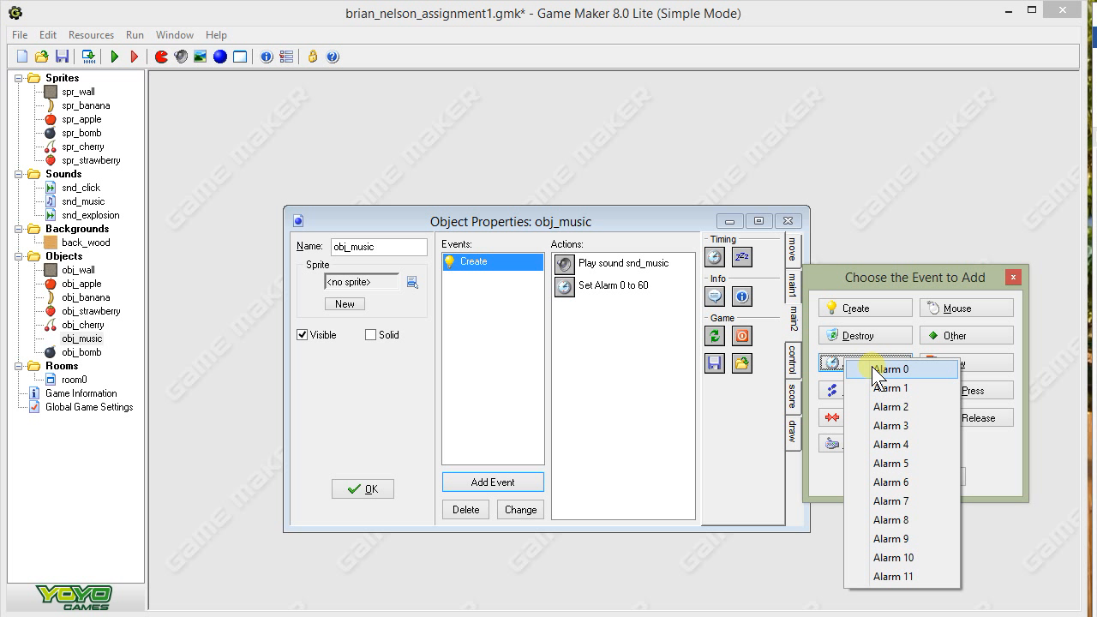
click(875, 371)
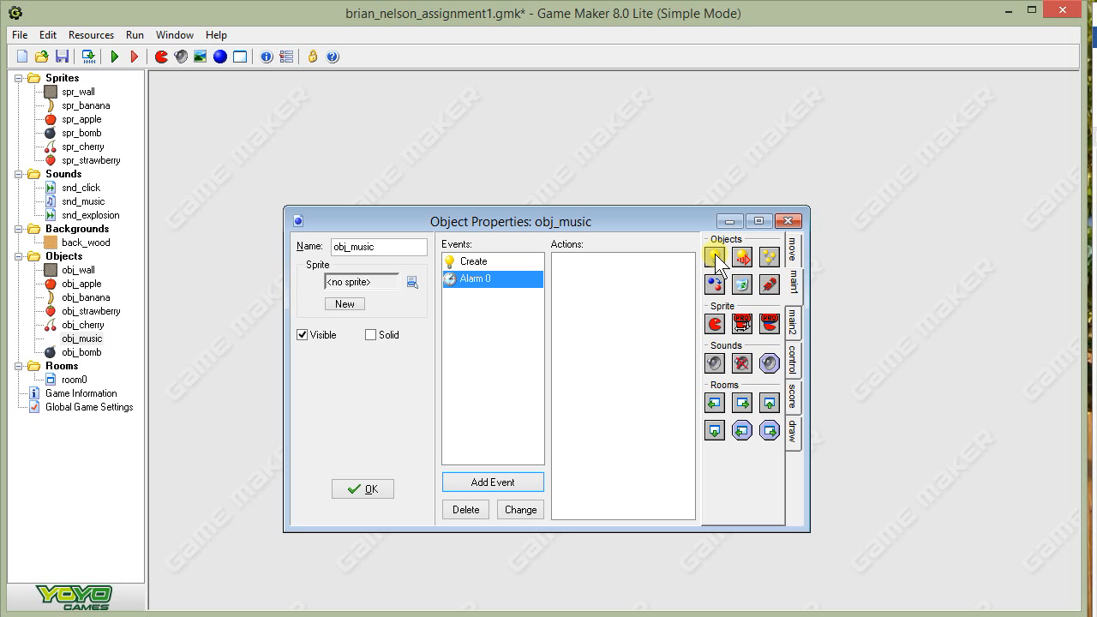
mouse_move(715, 256)
mouse_down()
mouse_move(657, 283)
mouse_move(654, 275)
mouse_up()
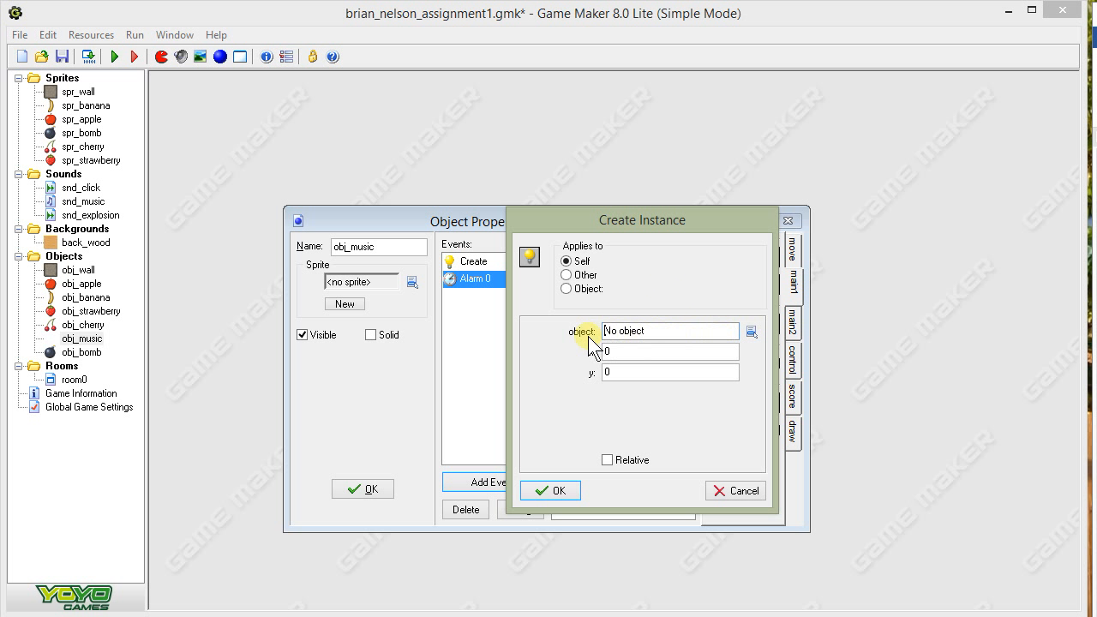
click(752, 332)
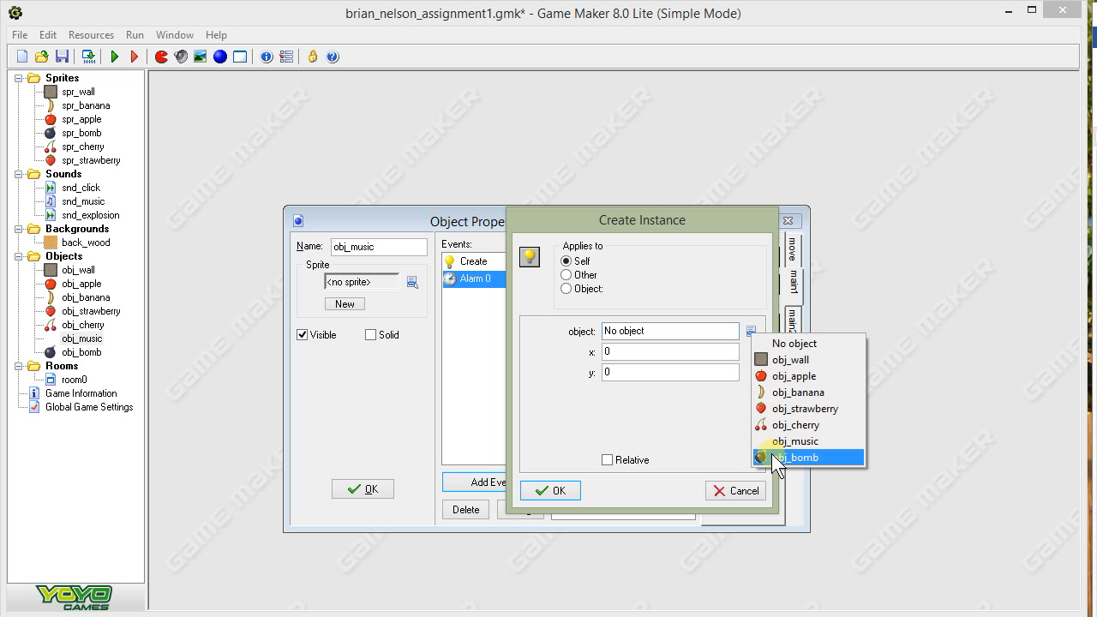
click(773, 455)
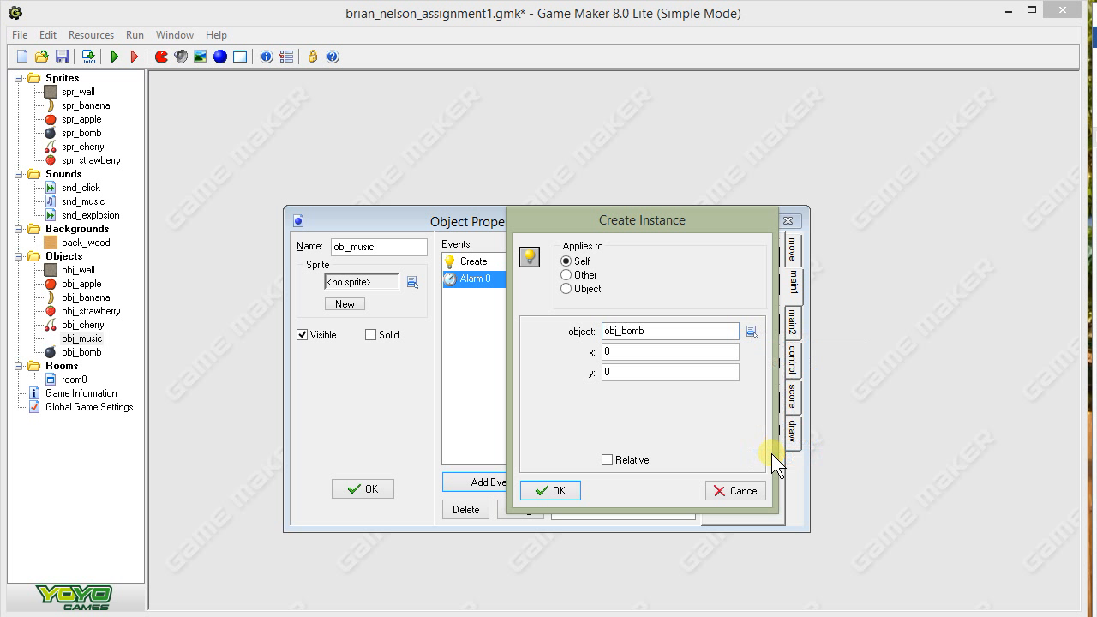
click(549, 484)
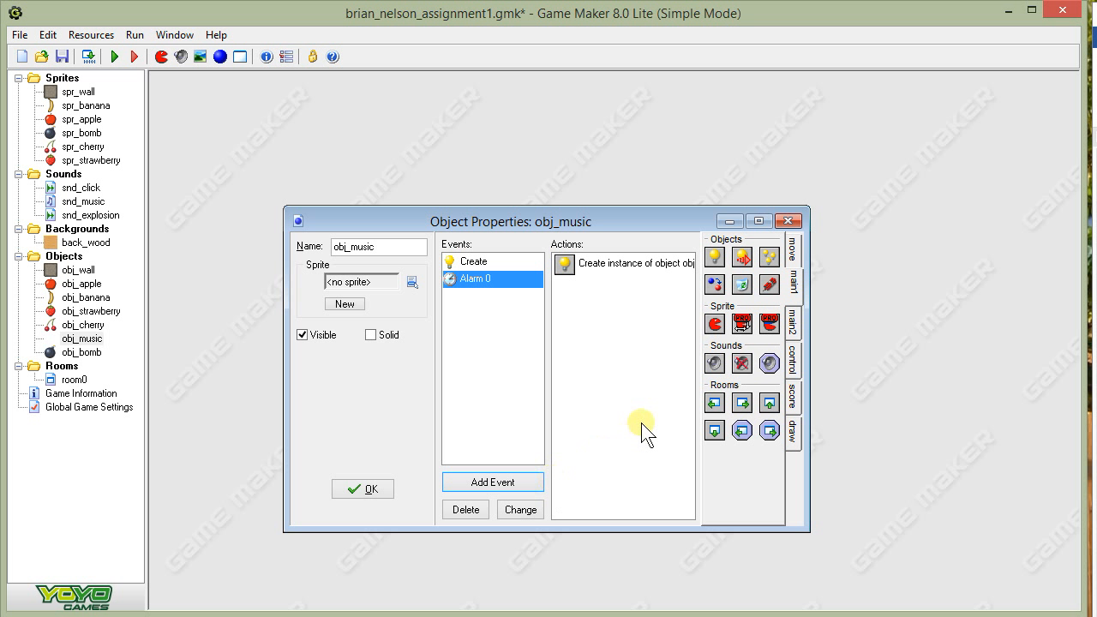
Add a Set Alarm action of 60 steps on Alarm 0 after the create action, accept obj_music and save the game
click(792, 321)
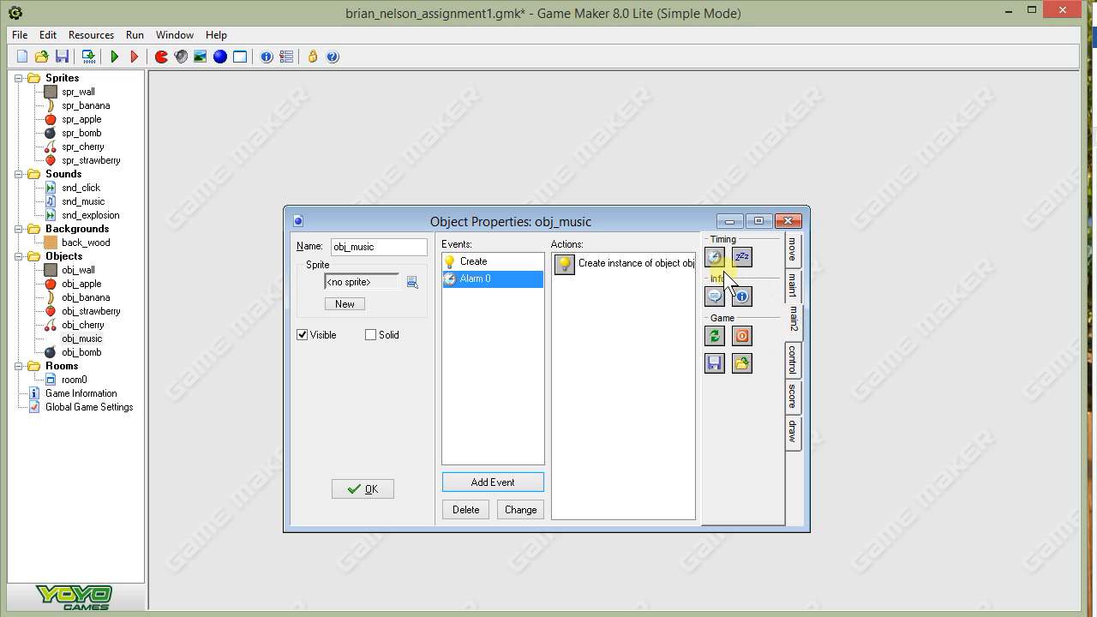
drag(716, 253, 648, 303)
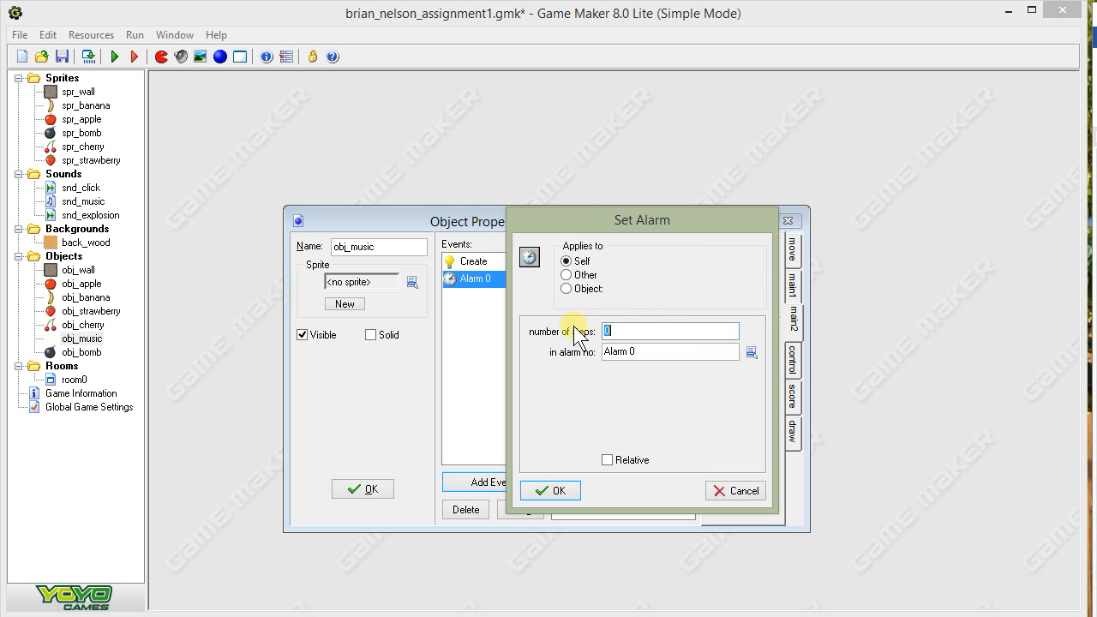
text(60)
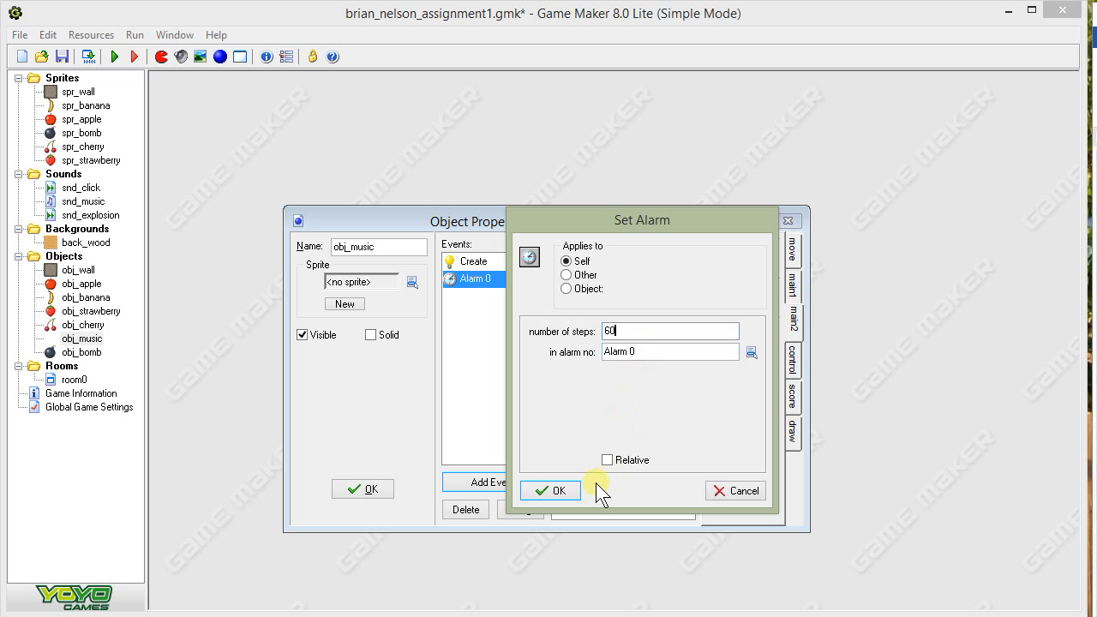
click(570, 491)
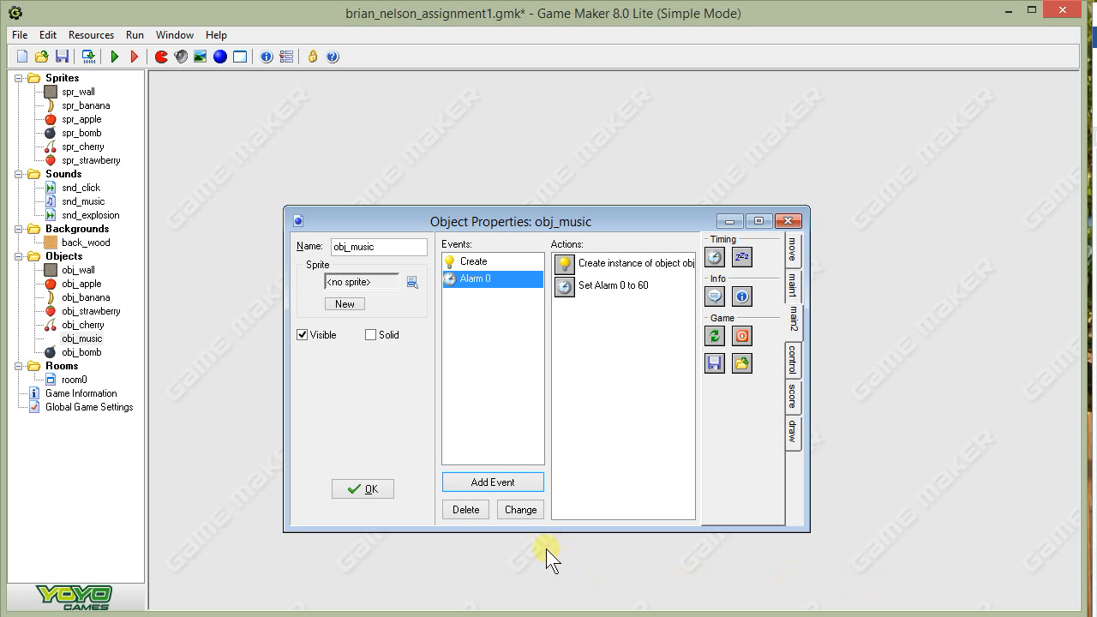
click(370, 490)
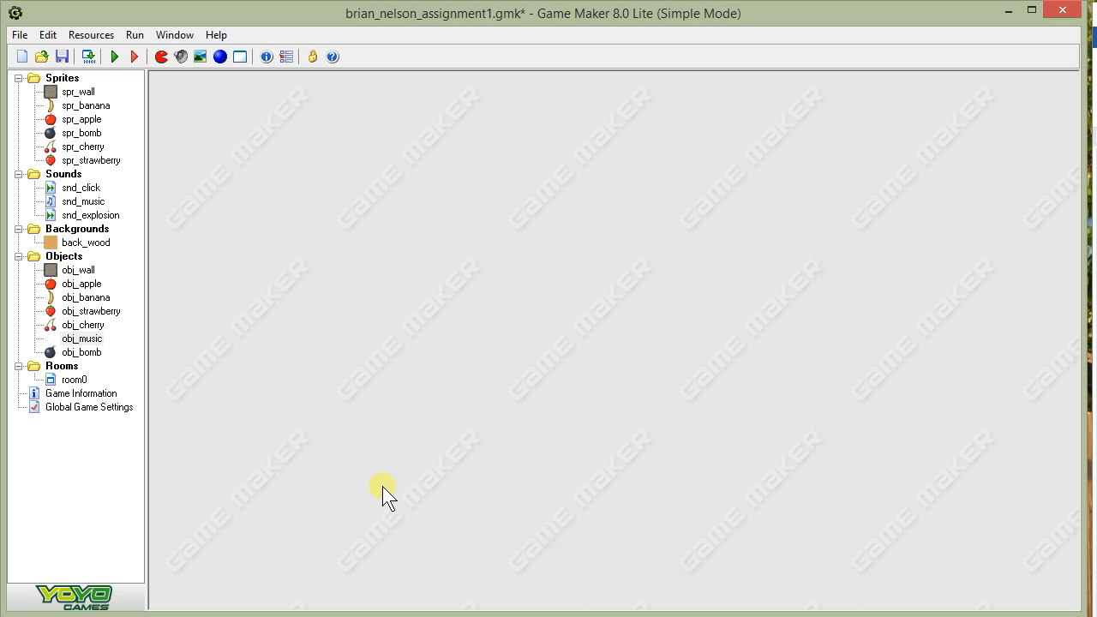
click(62, 57)
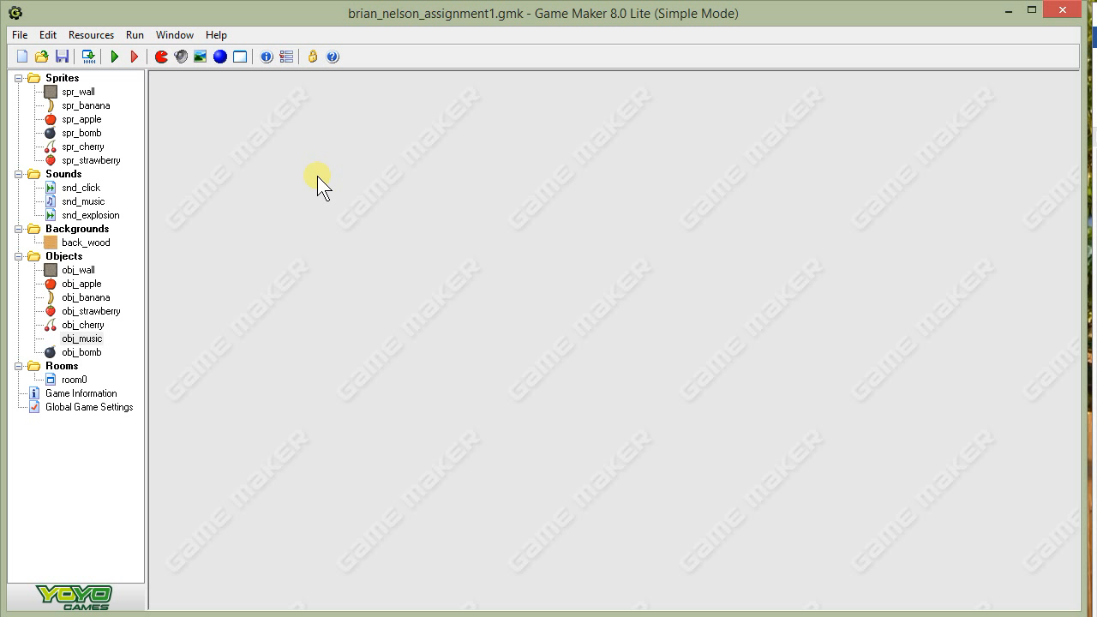
Run the game to test the timed bomb spawning, set off a bomb, dismiss the highscore table and close the game
click(113, 56)
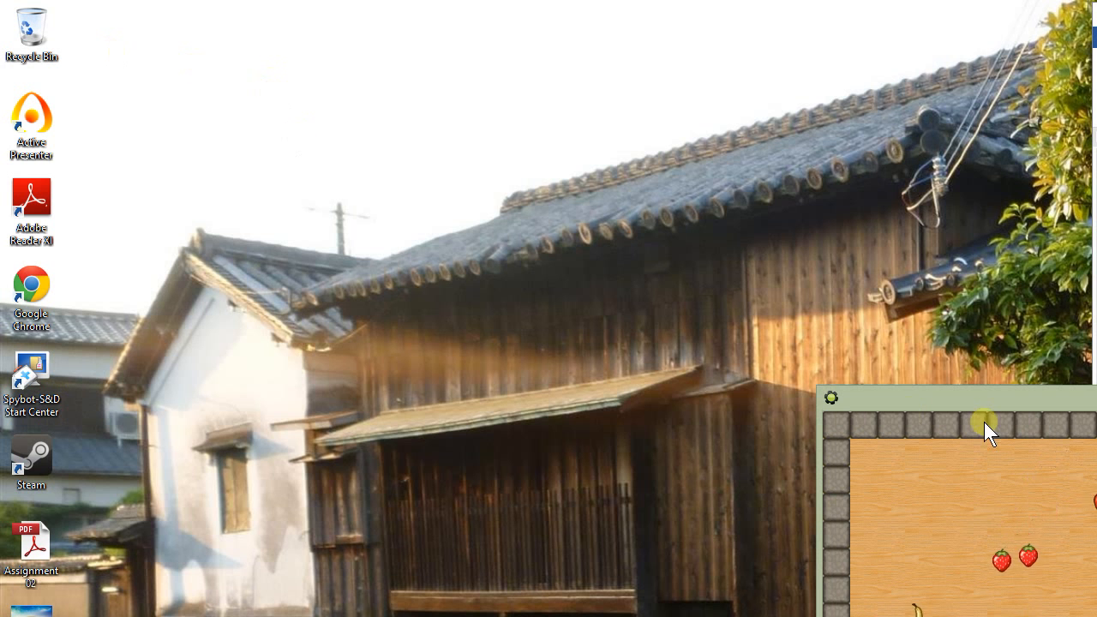
drag(987, 400, 548, 149)
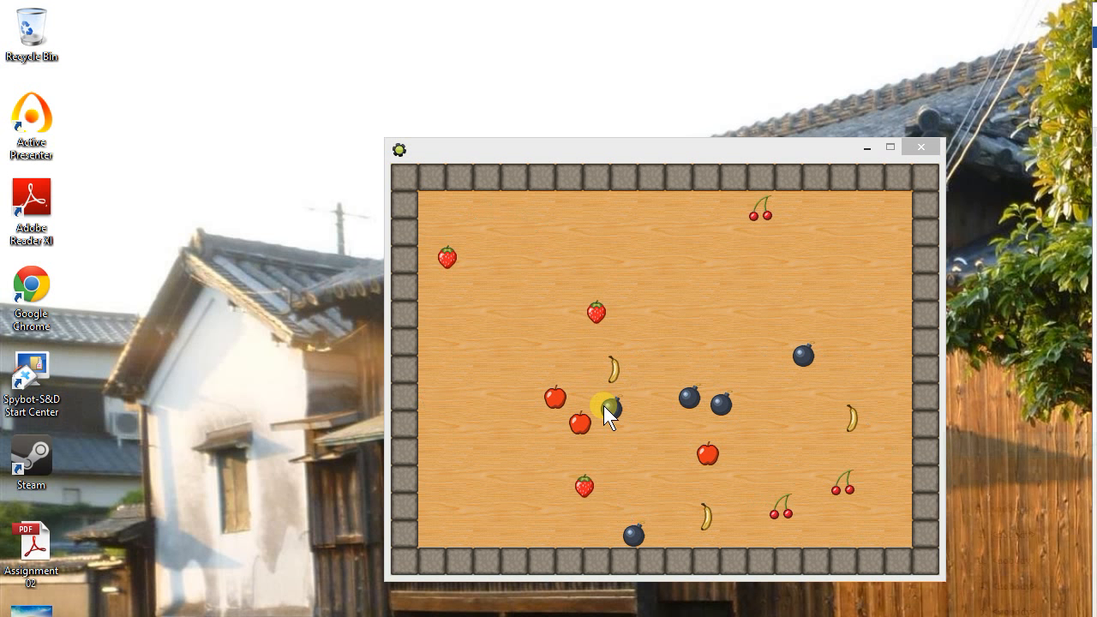
drag(1019, 448, 644, 154)
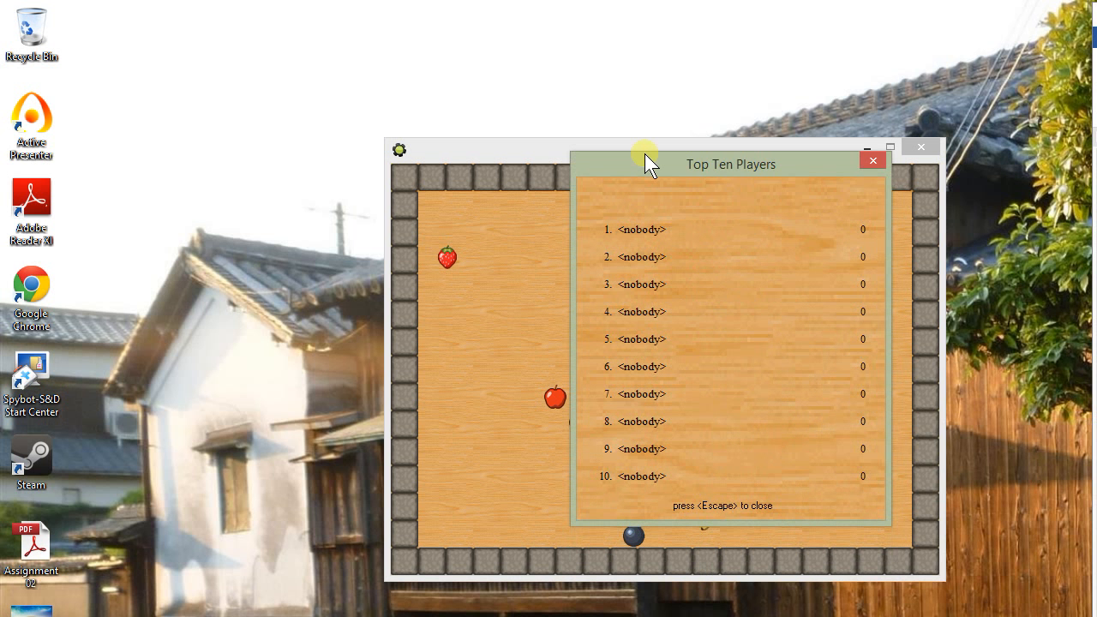
key(Escape)
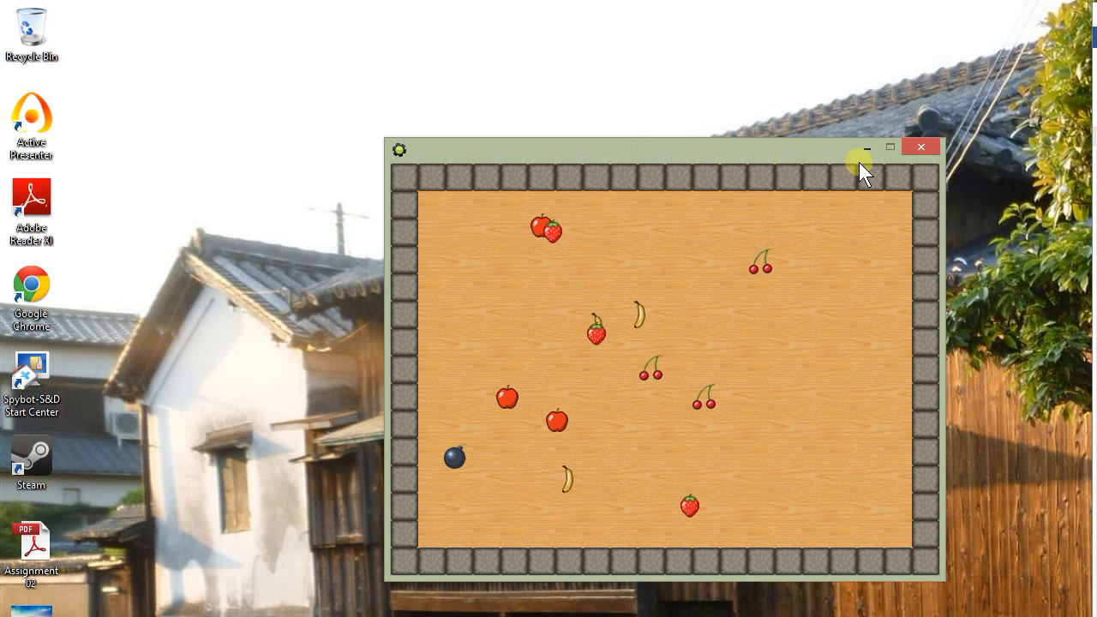
click(921, 146)
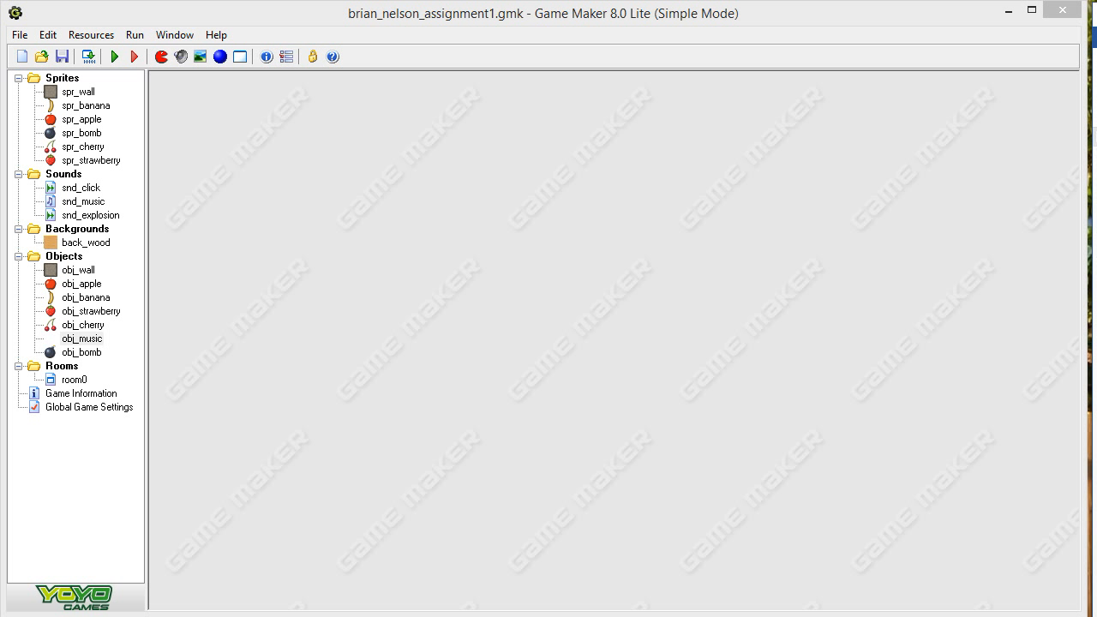
Add a Move Fixed action to obj_bomb's Create event with all eight directions and speed 3, then accept the object
double_click(86, 352)
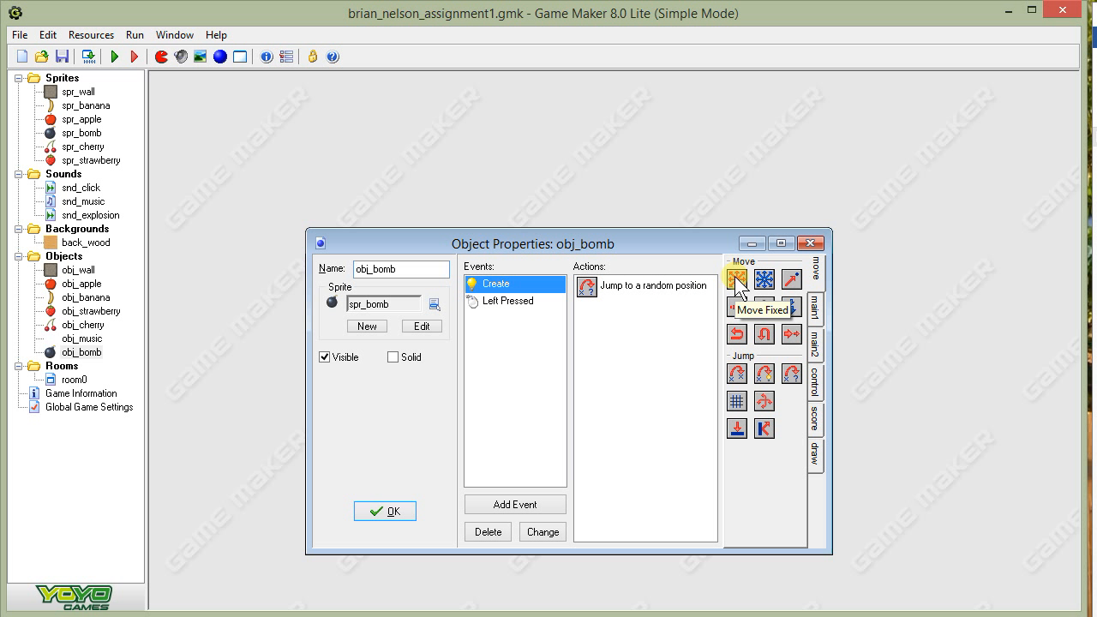
drag(737, 287, 647, 302)
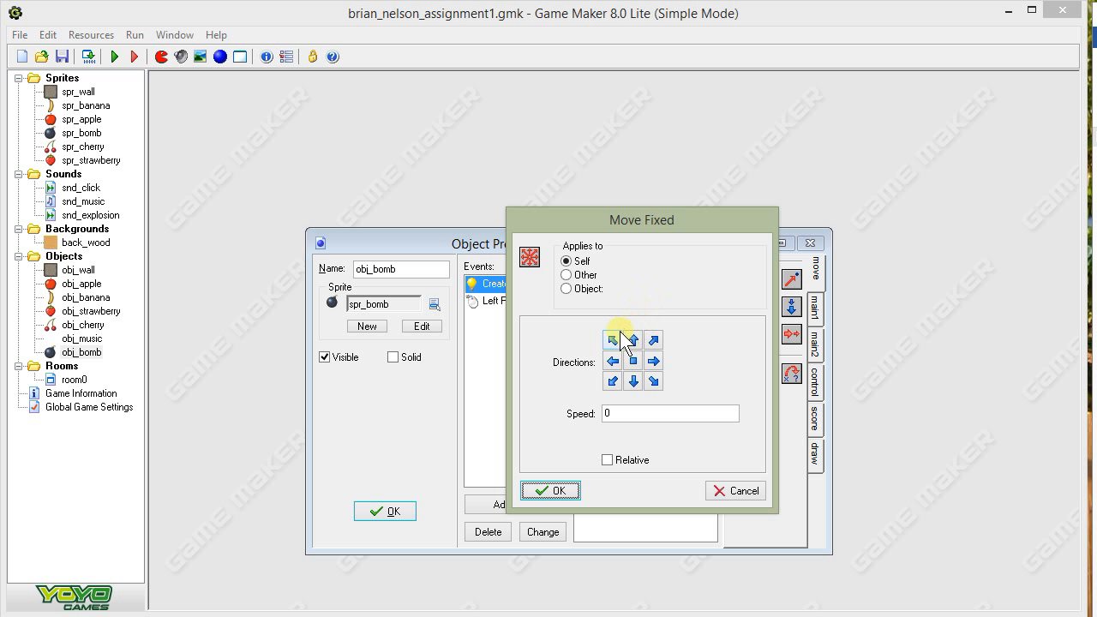
click(613, 341)
click(634, 340)
click(654, 341)
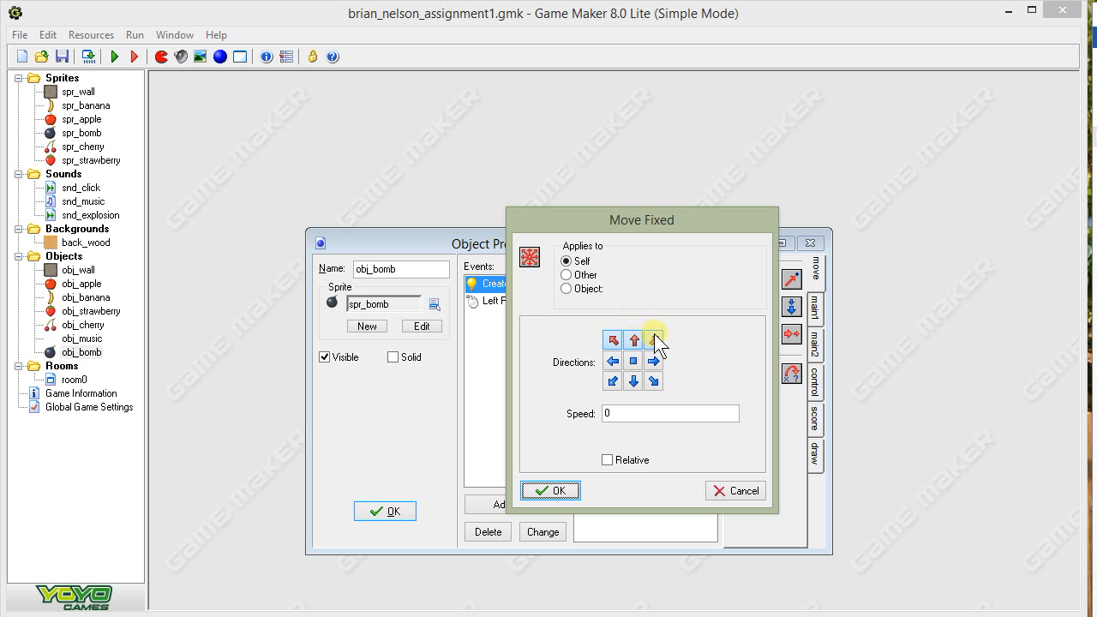
click(632, 381)
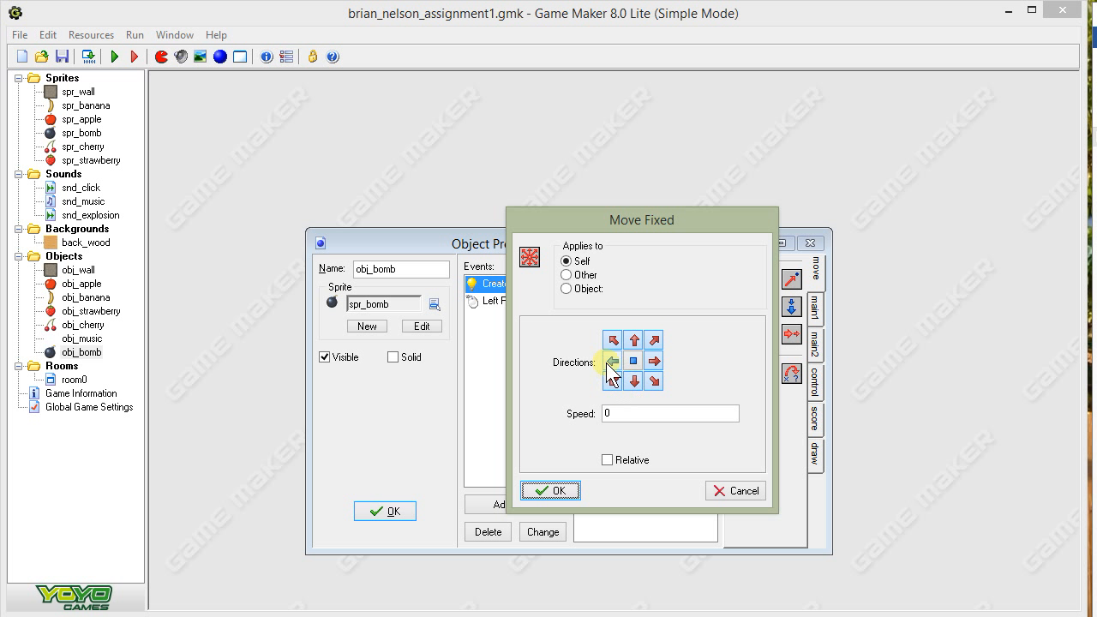
click(612, 361)
drag(622, 410, 587, 406)
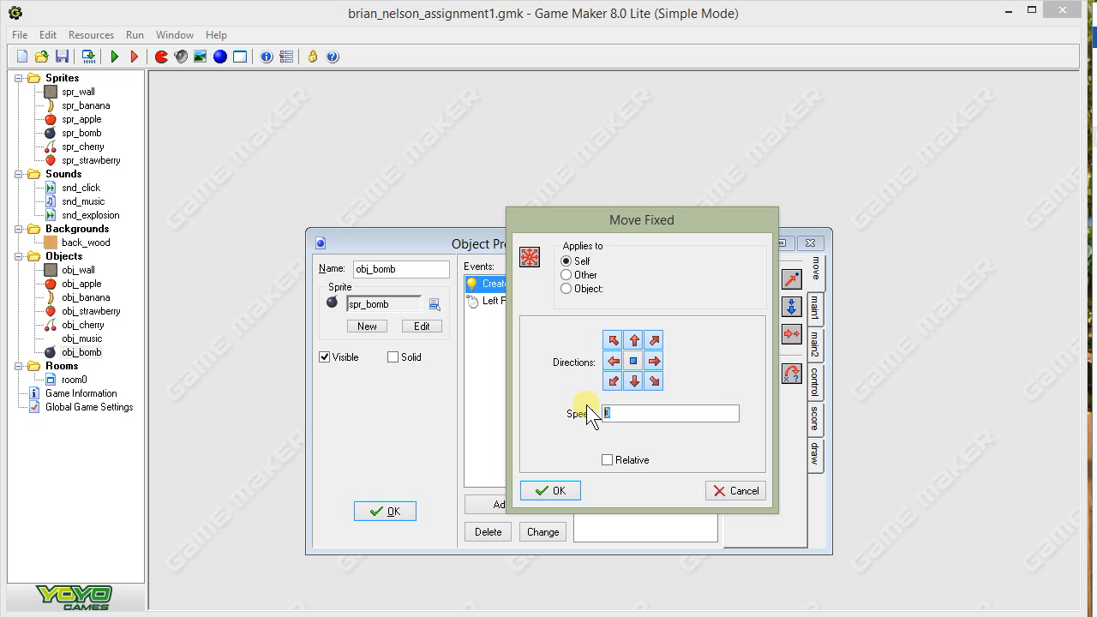
text(3)
click(553, 489)
click(411, 513)
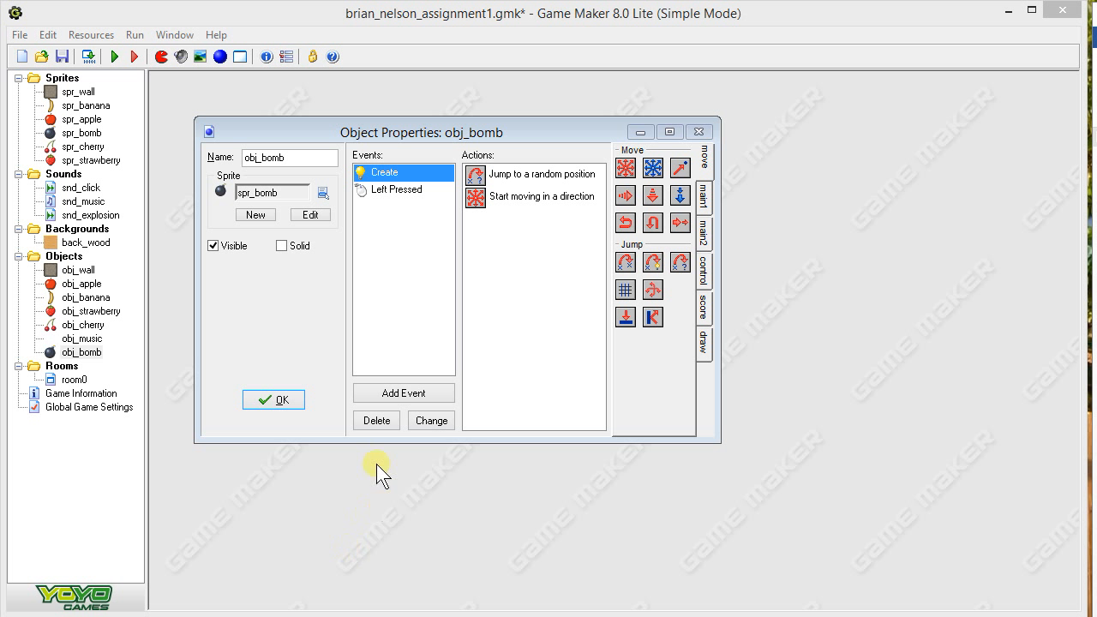
Add a collision event with obj_wall to obj_bomb containing a Bounce action, not precisely against solid objects, and accept the object
click(375, 392)
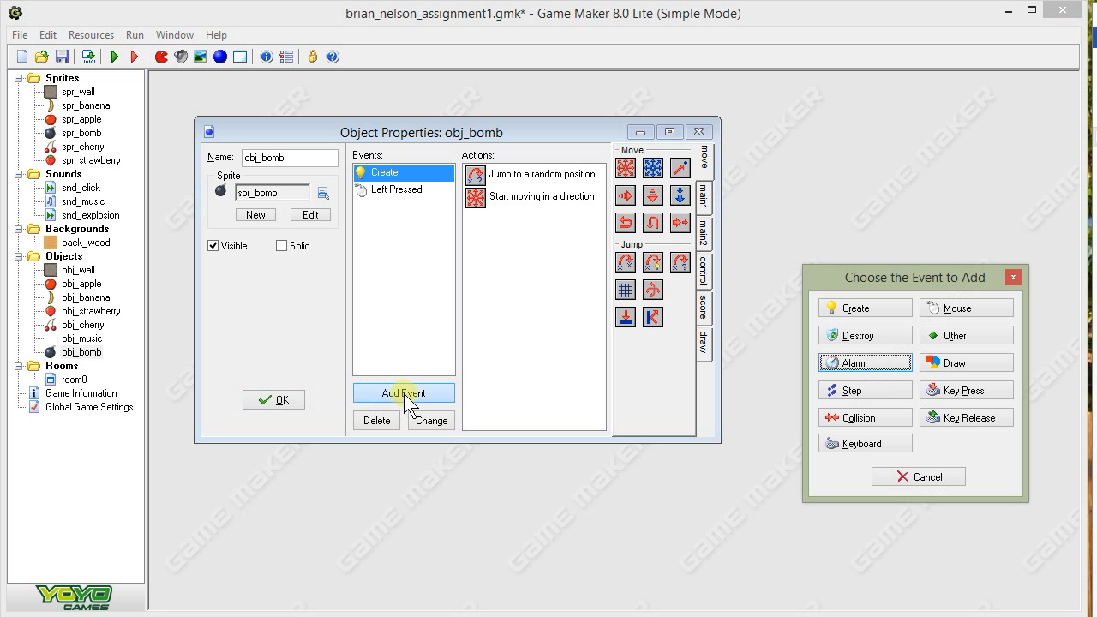
click(853, 420)
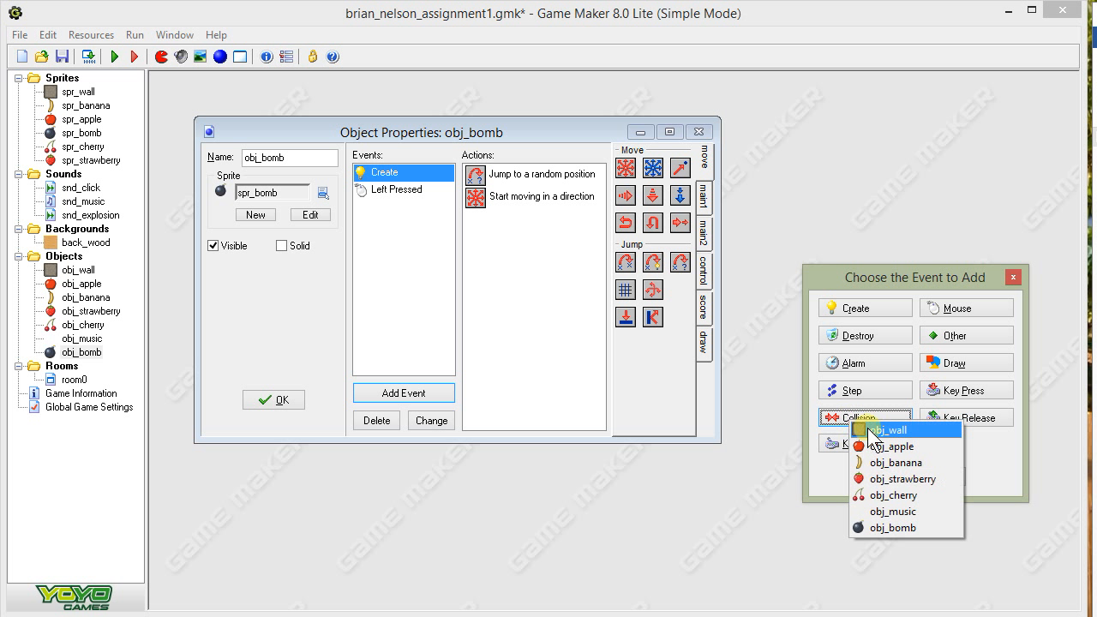
click(887, 430)
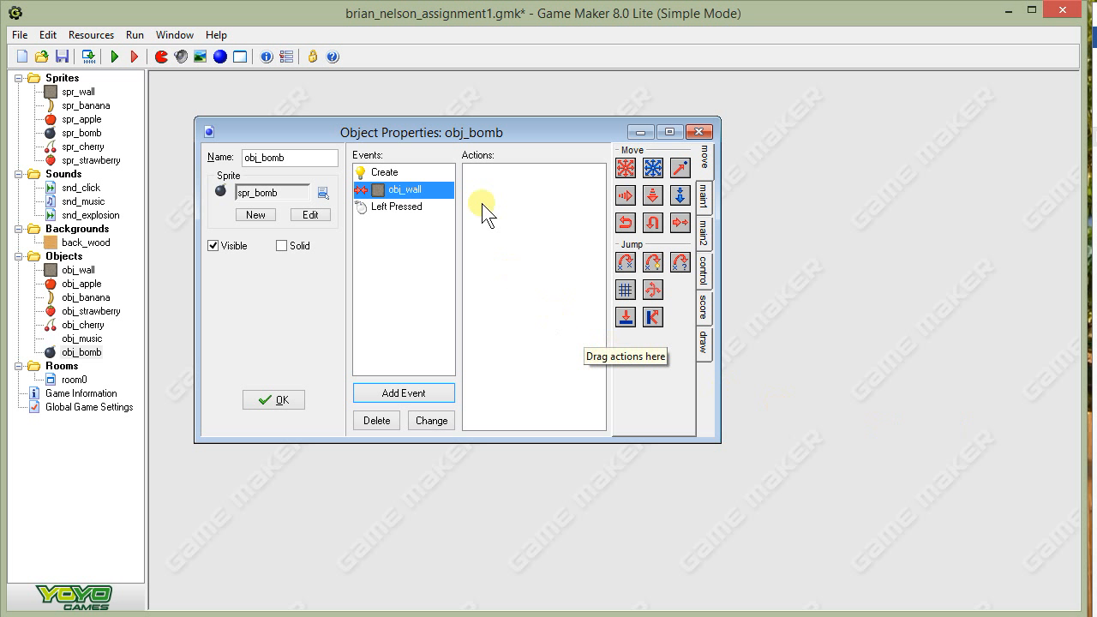
drag(539, 256, 538, 257)
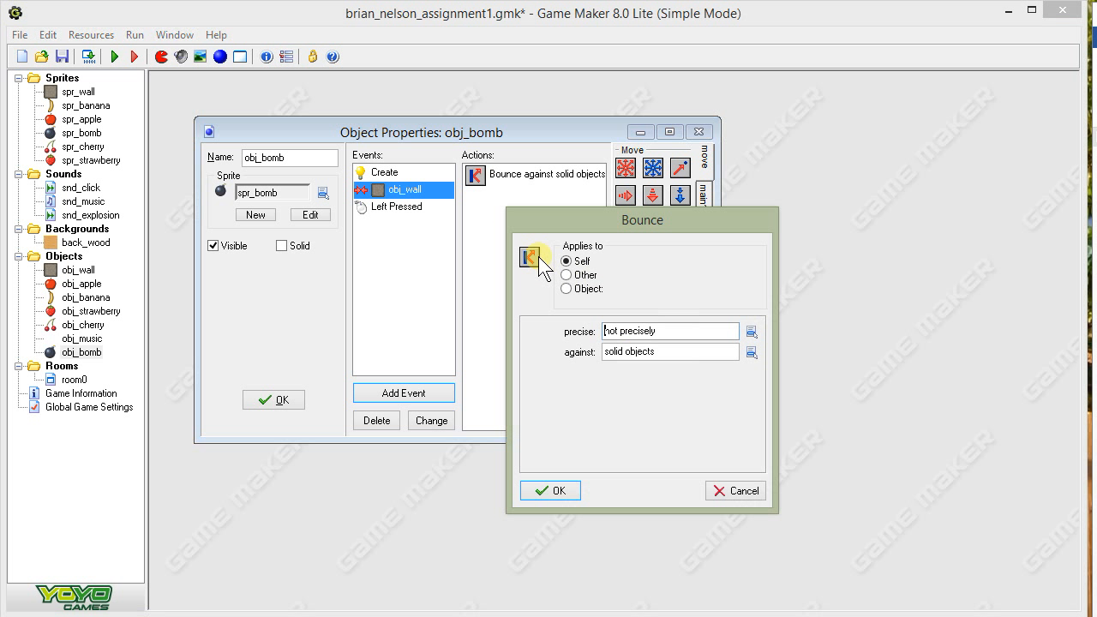
click(540, 488)
click(283, 400)
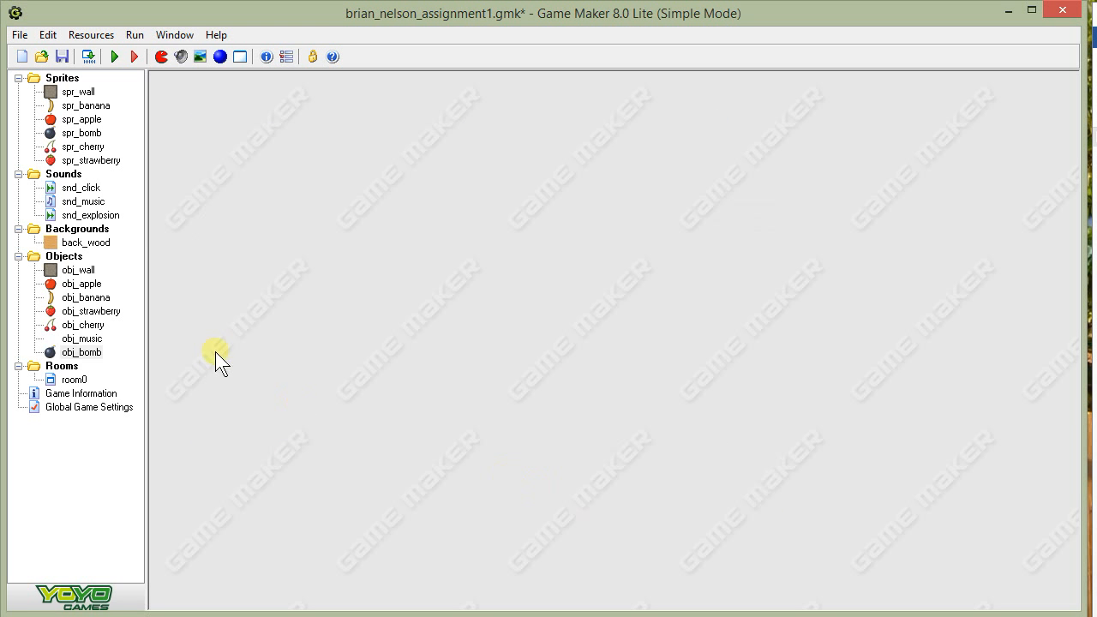
Run the game to test the moving bombs bouncing off the walls, dismiss the highscore table and close the game
click(114, 57)
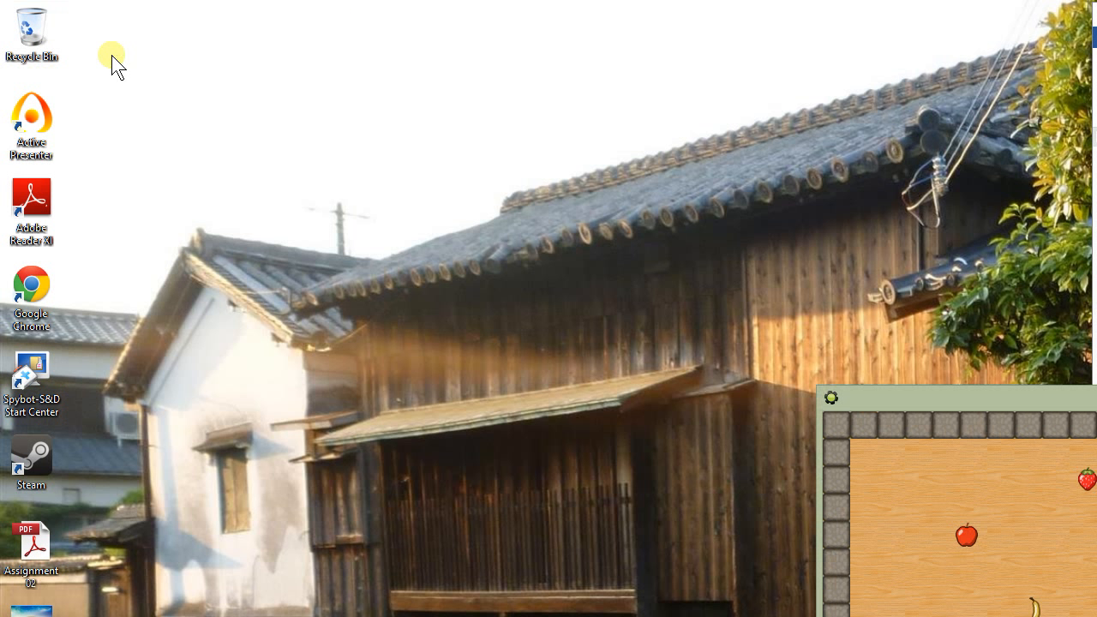
drag(900, 401, 448, 179)
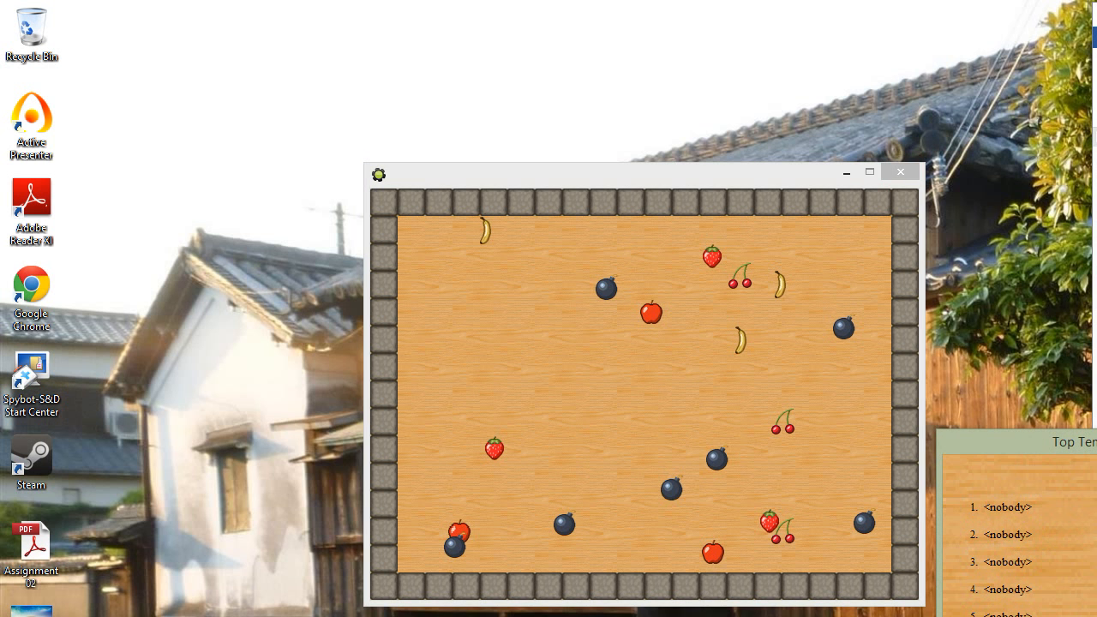
click(1032, 542)
click(913, 174)
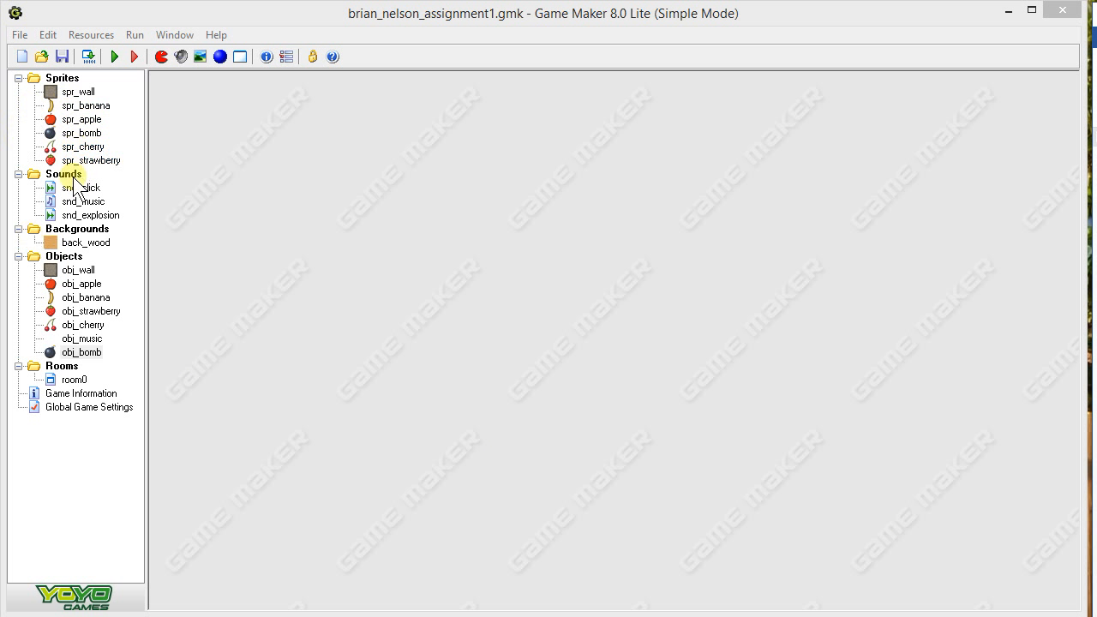
Write "Here is how to play the game." as the Game Information text, accept it and save the game
click(73, 393)
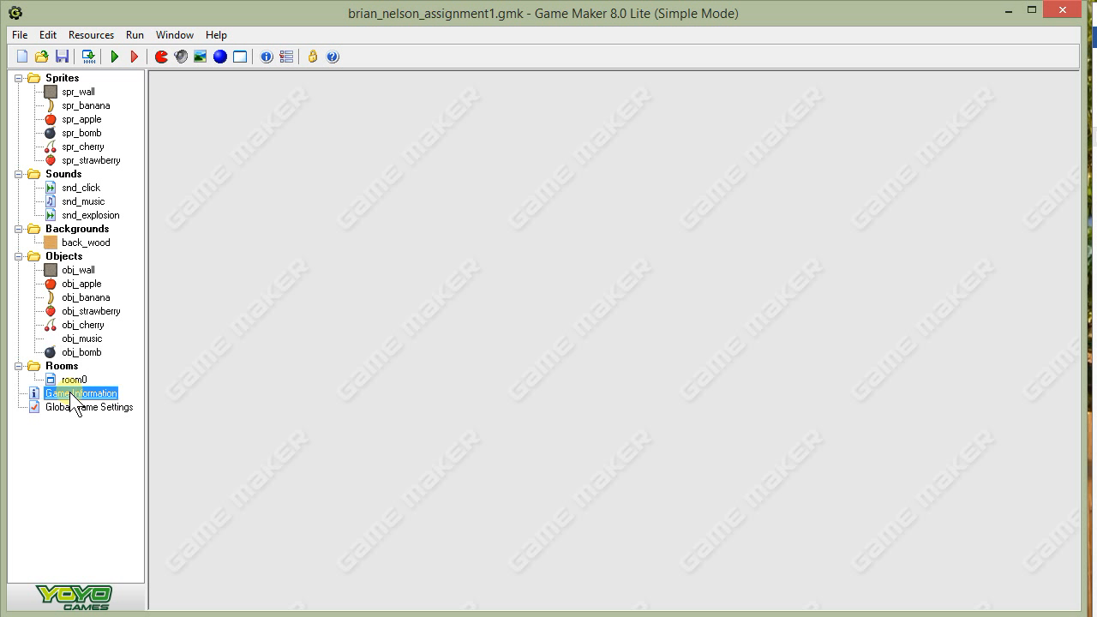
double_click(72, 394)
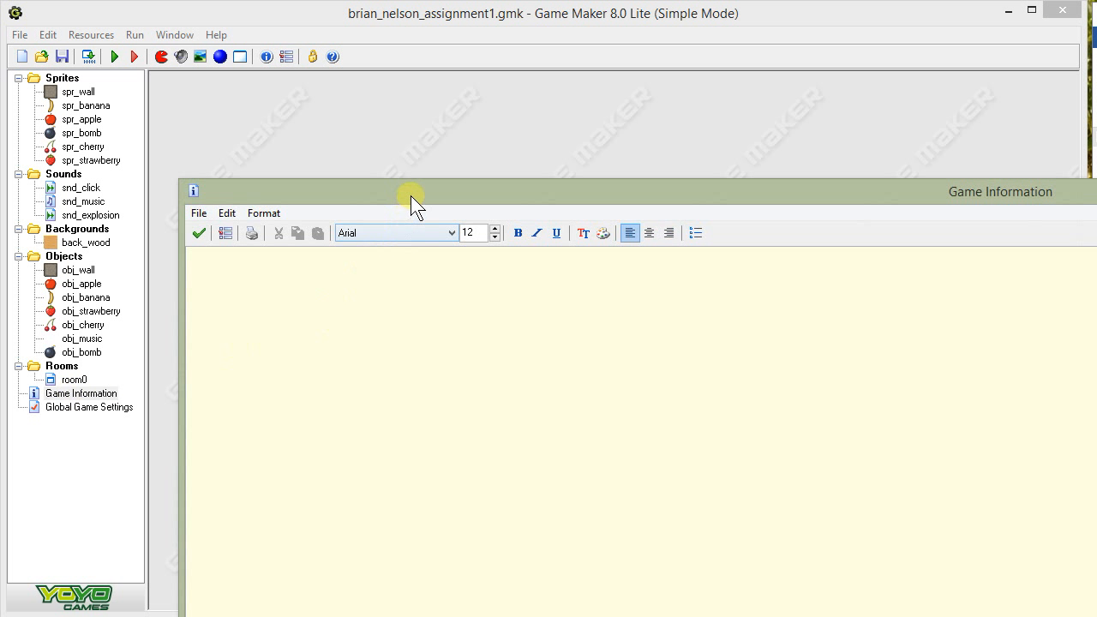
drag(1096, 616, 973, 583)
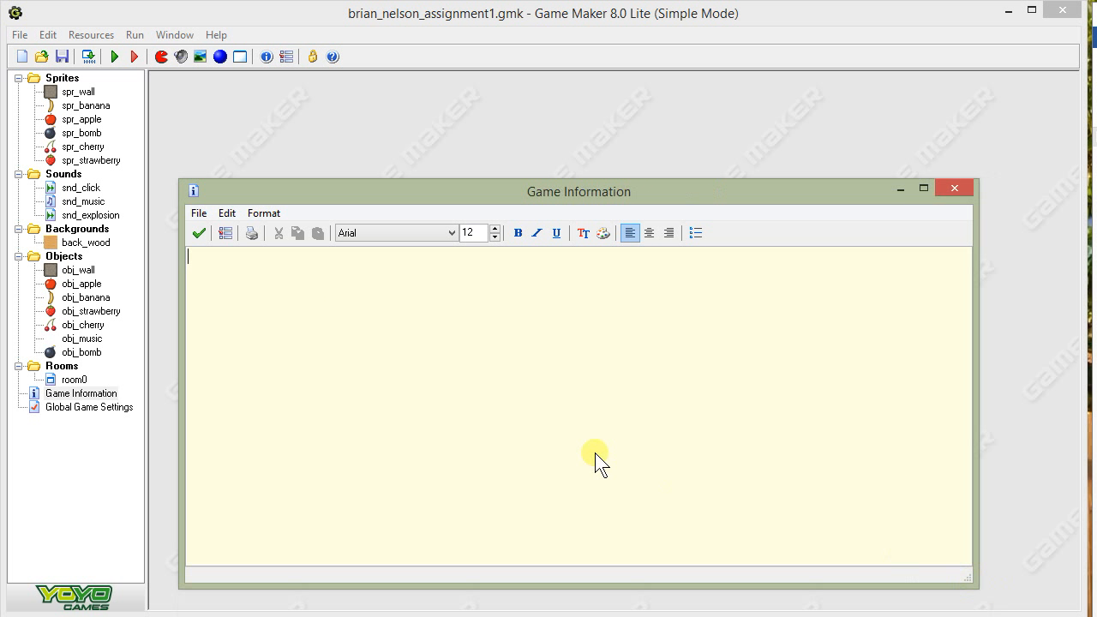
text(Here is th)
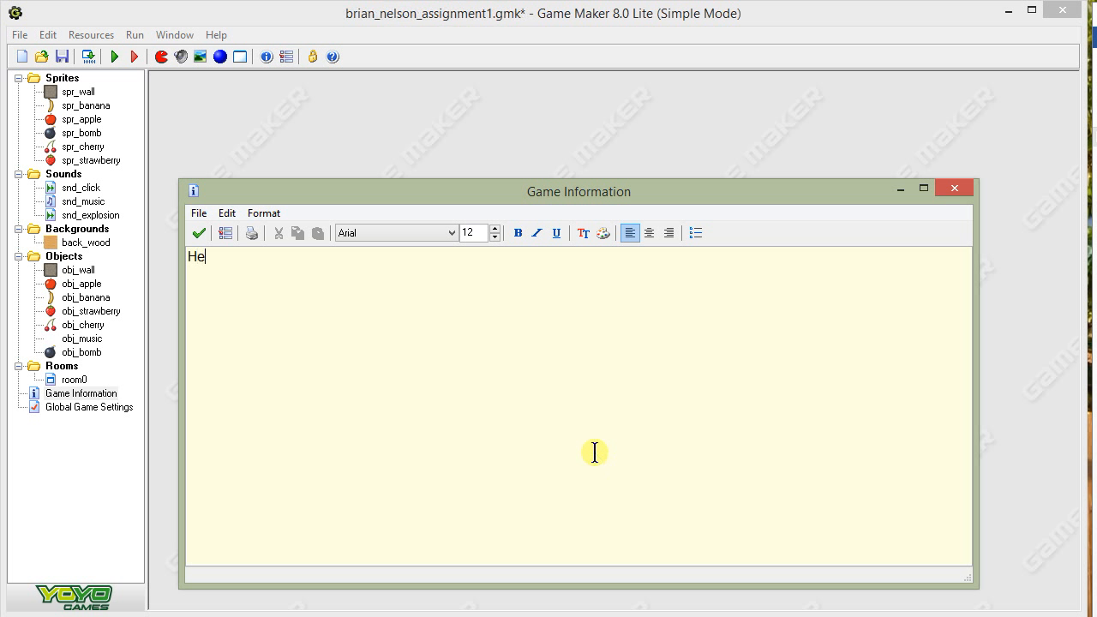
key(BackSpace)
key(BackSpace)
text(how to play the game.)
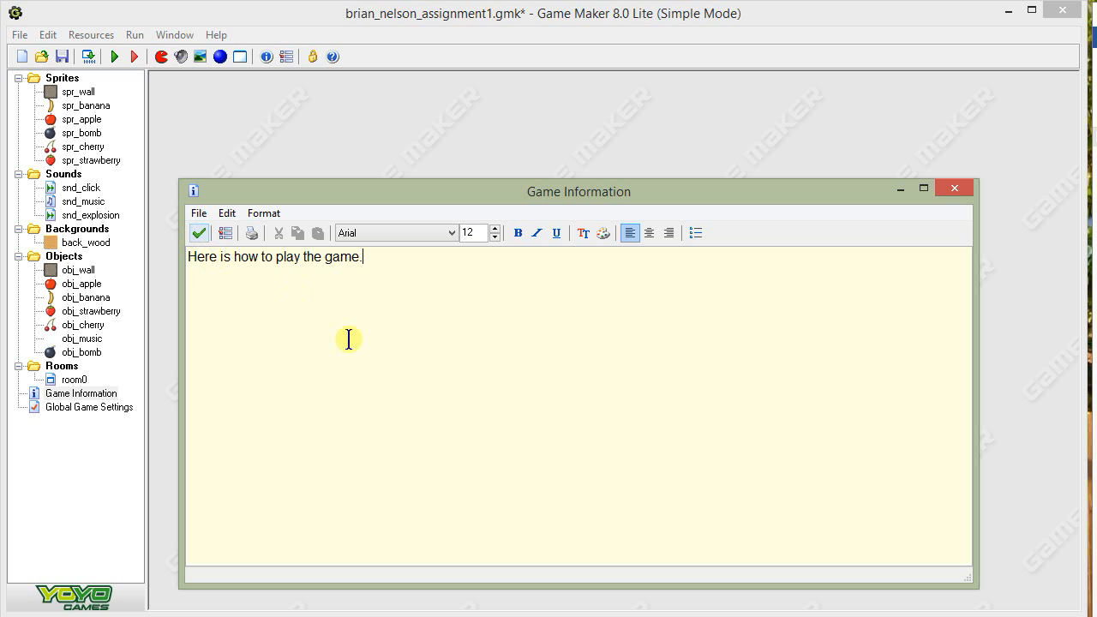
click(198, 232)
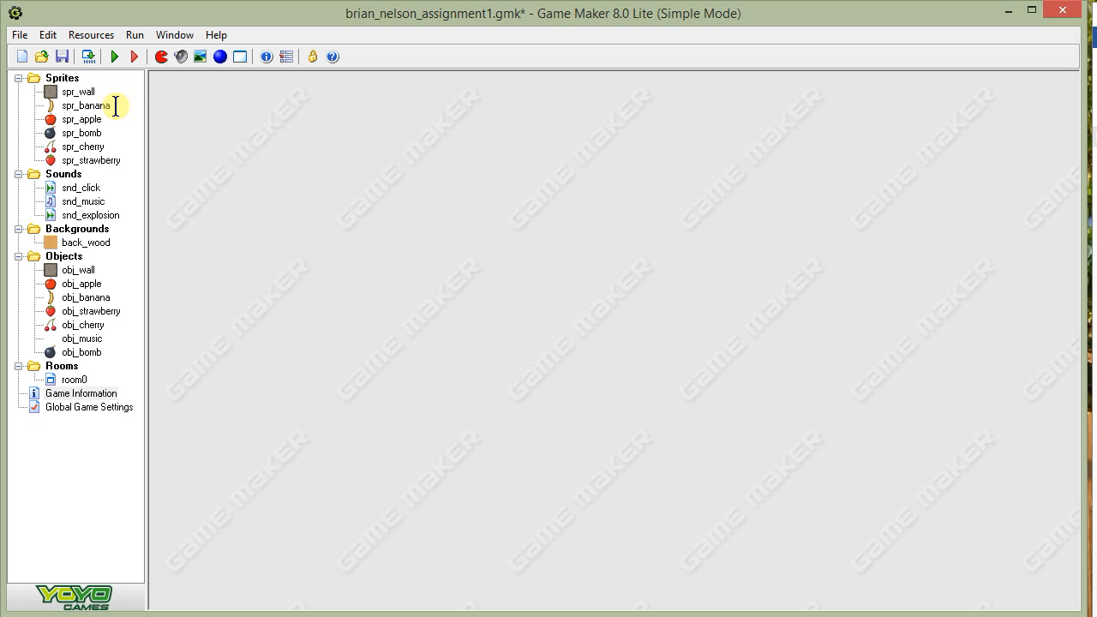
click(62, 57)
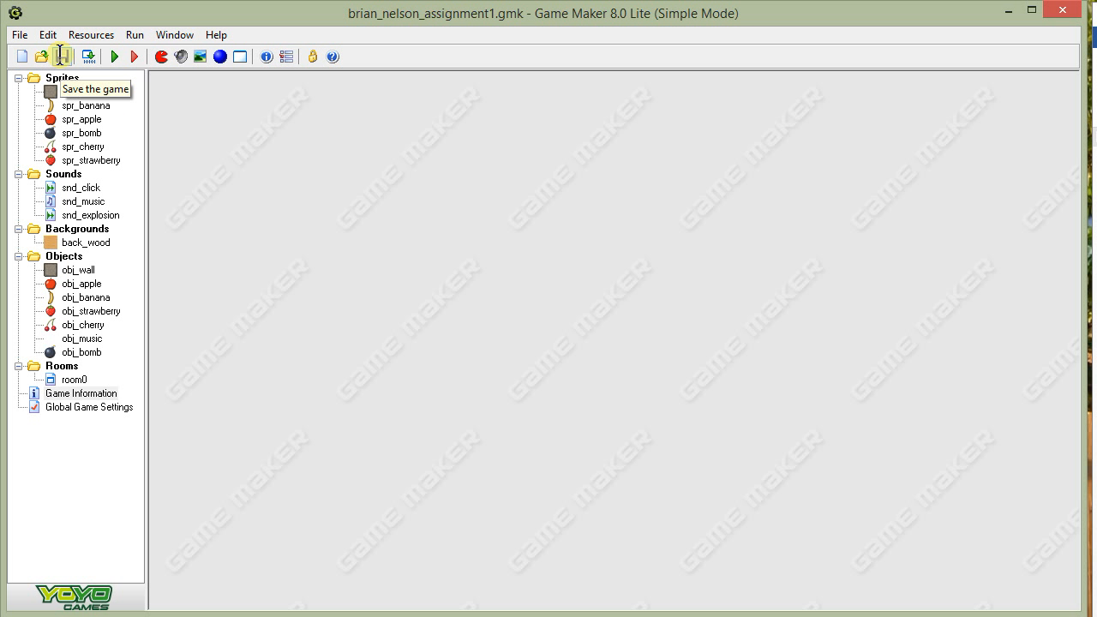